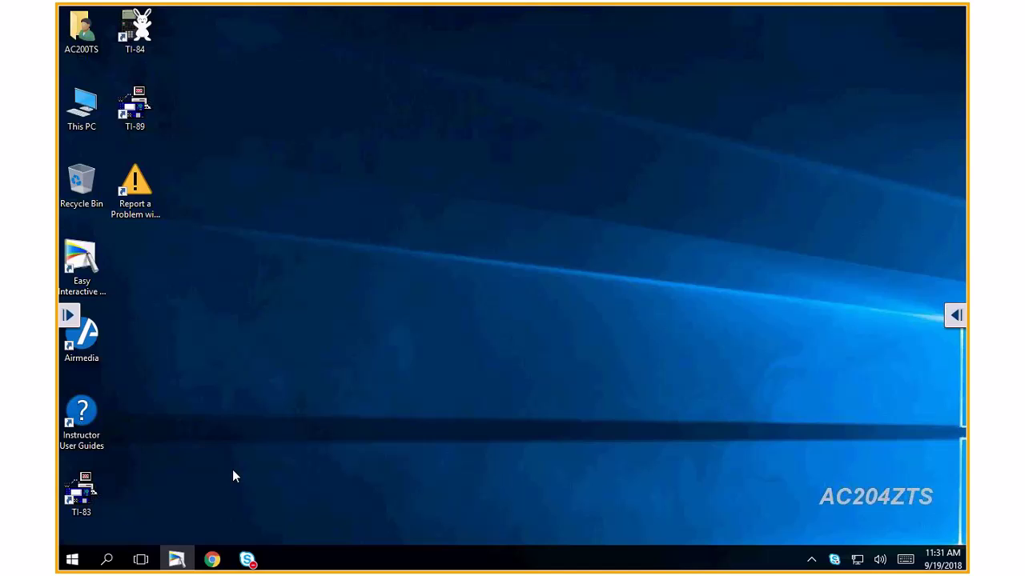
# - Launch Excel 2016 and create a blank workbook
pyautogui.moveTo(177, 560)
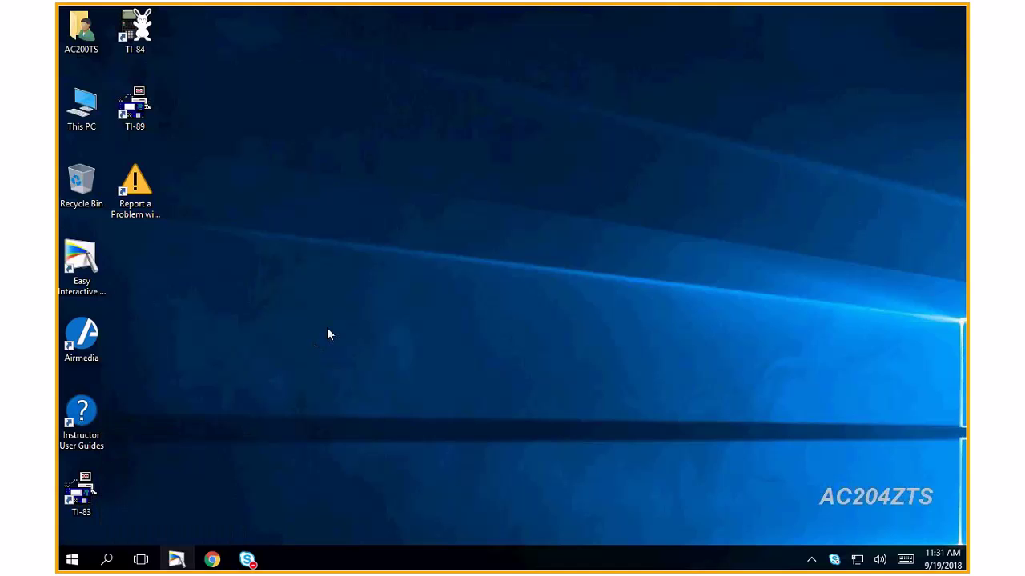
pyautogui.click(72, 560)
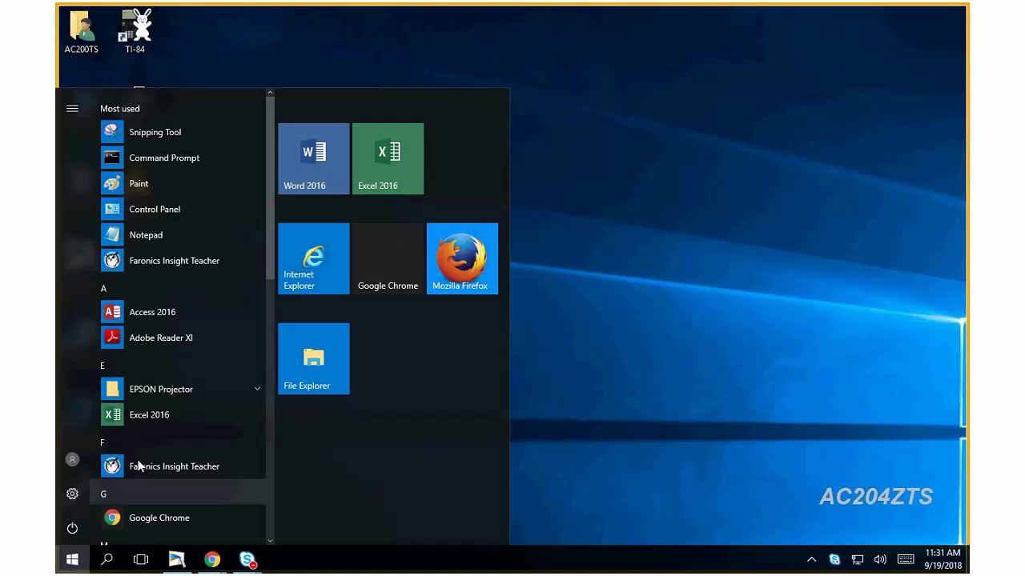
pyautogui.click(378, 159)
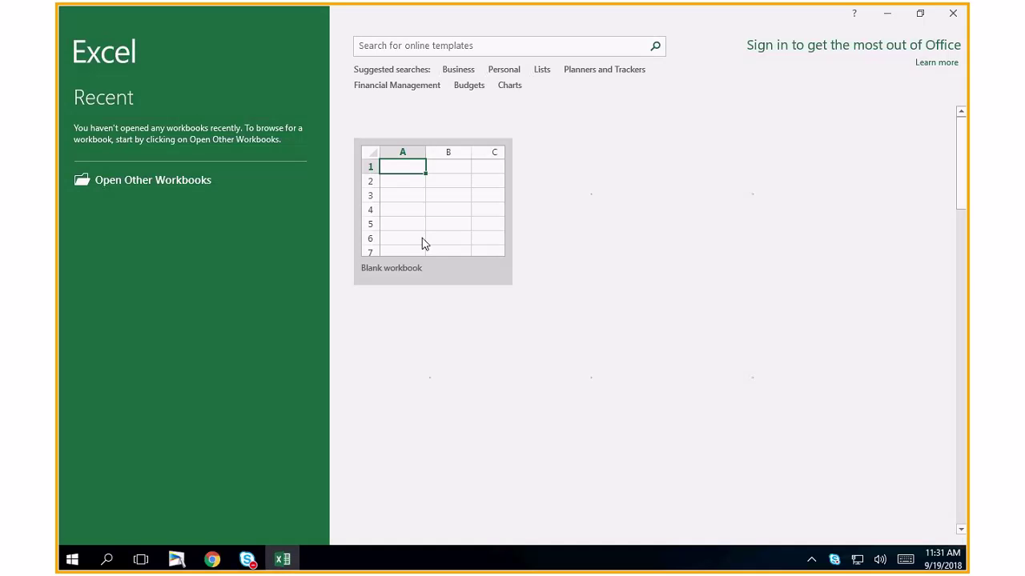
pyautogui.click(450, 232)
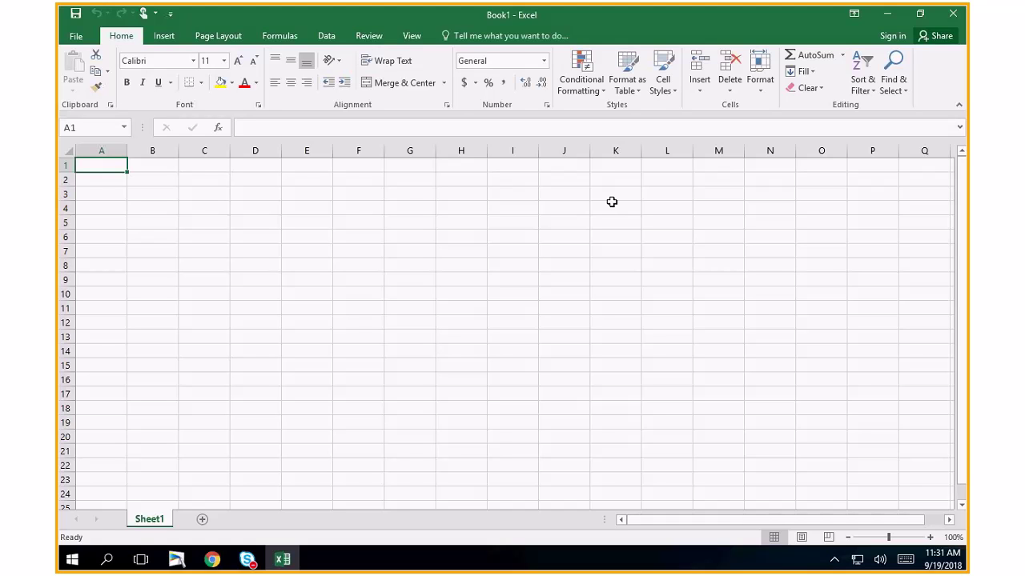
# - Enter the heading x in A1 and the values 70, 72, 75 and 78 in cells A3 to A6
pyautogui.write('x')
pyautogui.press('Return')
pyautogui.press('Return')
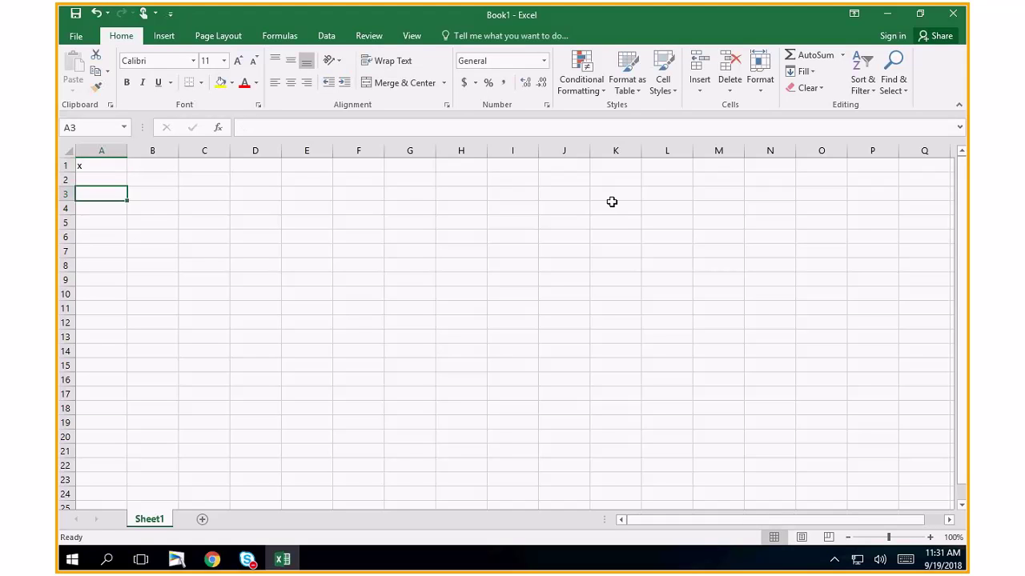
pyautogui.write('70')
pyautogui.press('Return')
pyautogui.write('72')
pyautogui.press('Return')
pyautogui.write('75')
pyautogui.press('Return')
pyautogui.write('78')
pyautogui.press('Return')
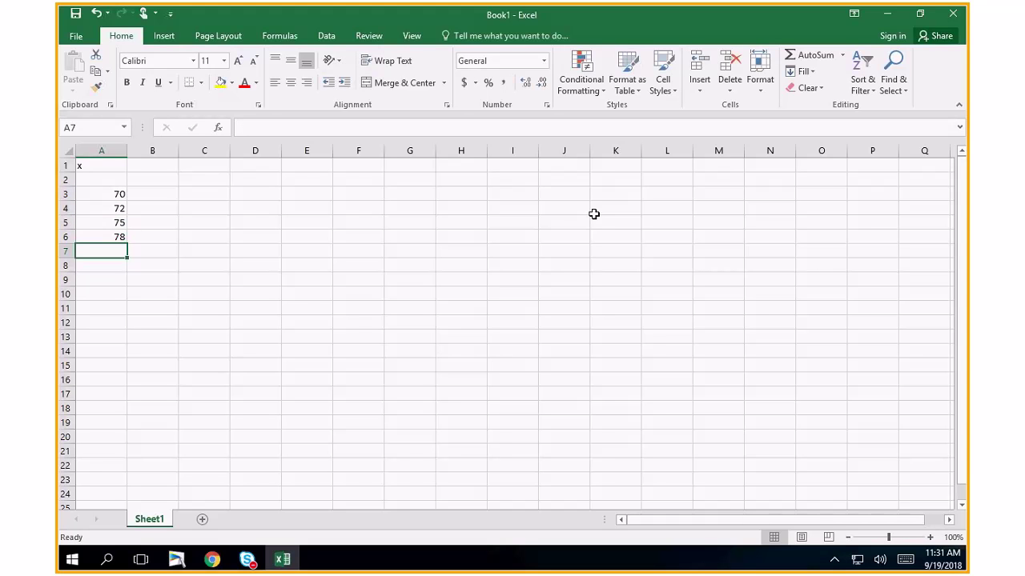
# - Continue the x data with 80, 85, 92, 95, 98 and 102 in cells A7 to A12
pyautogui.write('80')
pyautogui.press('Return')
pyautogui.write('85')
pyautogui.press('Return')
pyautogui.write('92')
pyautogui.press('Return')
pyautogui.write('95')
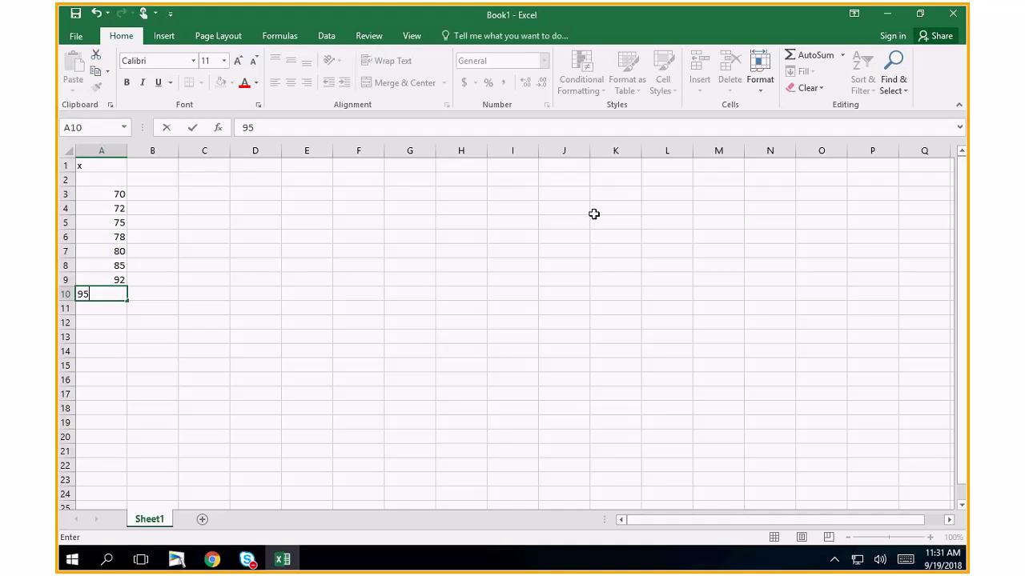
pyautogui.press('Return')
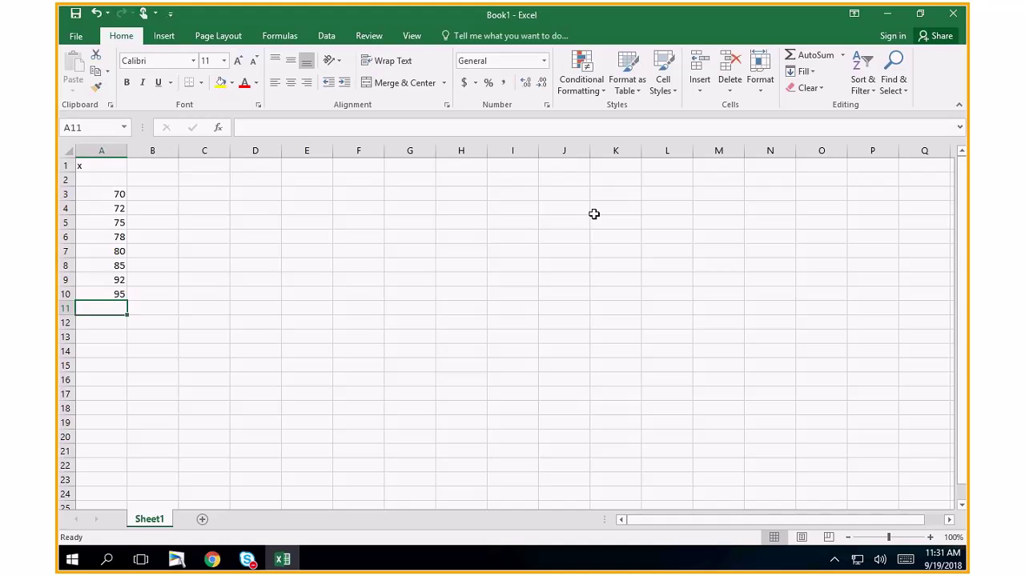
pyautogui.write('98')
pyautogui.press('Return')
pyautogui.write('10')
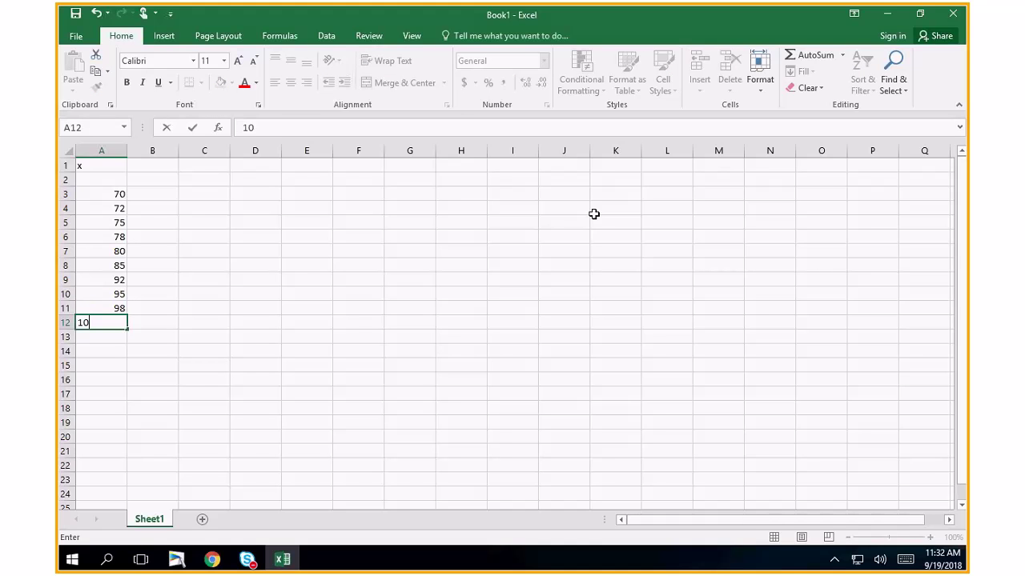
pyautogui.write('2')
pyautogui.press('Return')
# - Check the entered x values cell by cell in column A
pyautogui.click(109, 194)
pyautogui.press('Down')
pyautogui.press('Down')
pyautogui.press('Down')
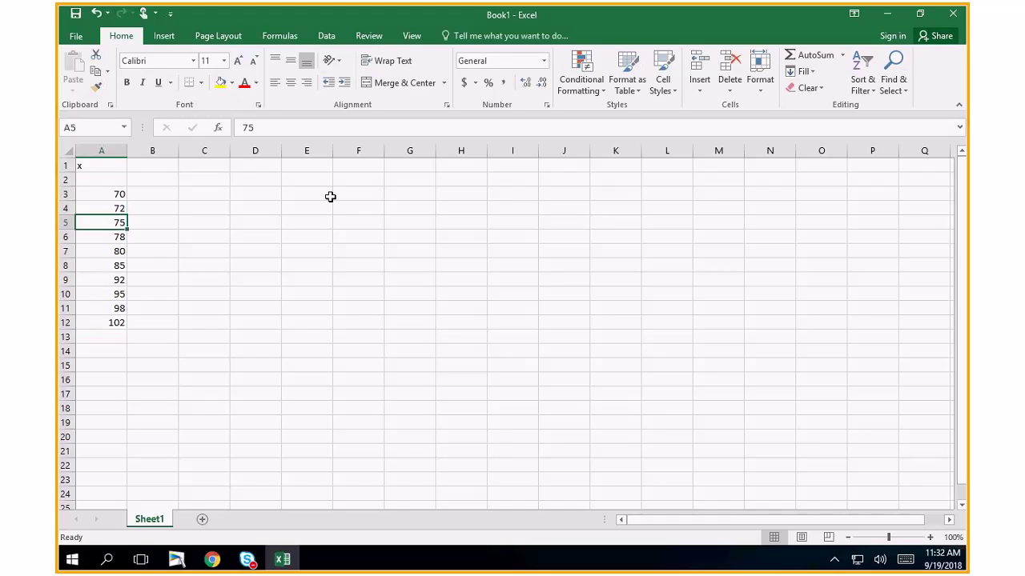
pyautogui.press('Down')
pyautogui.press('Down')
pyautogui.press('Down')
pyautogui.press('Down')
pyautogui.press('Down')
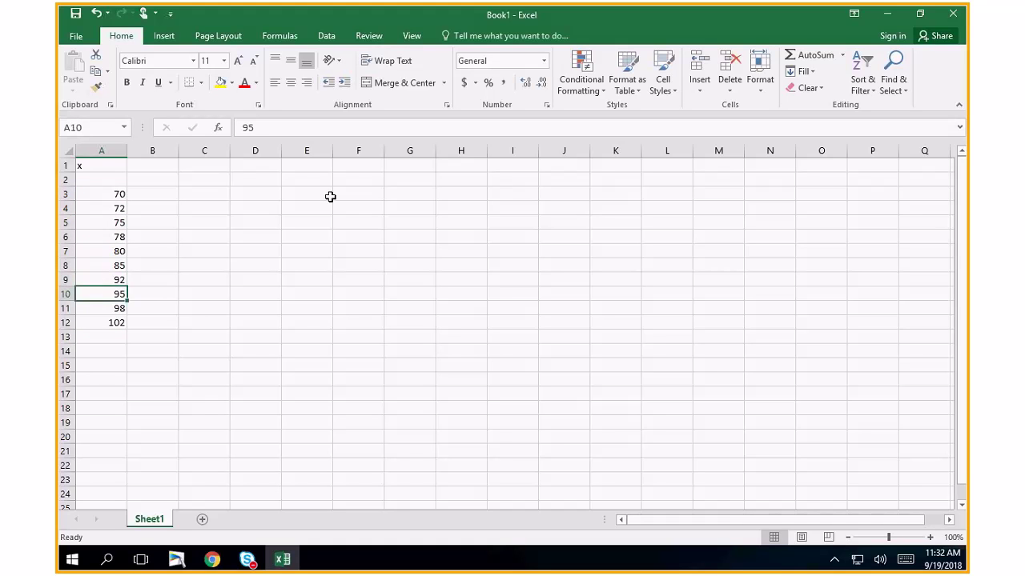
# - Enter 65 in the empty cell A2 above the x data
pyautogui.press('Up')
pyautogui.press('Up')
pyautogui.press('Up')
pyautogui.press('Up')
pyautogui.press('Up')
pyautogui.press('Up')
pyautogui.press('Up')
pyautogui.press('Up')
pyautogui.press('Up')
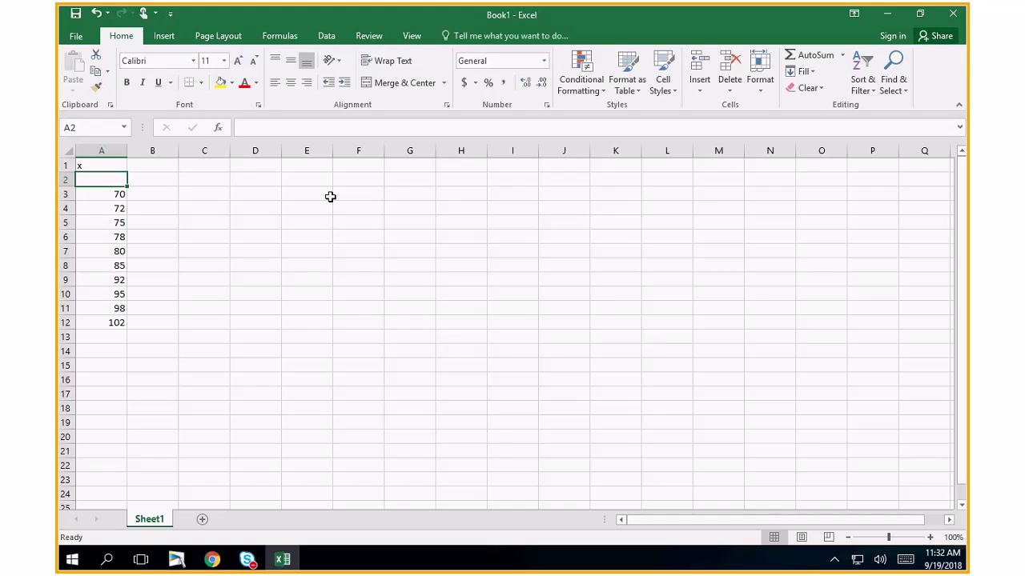
pyautogui.write('65')
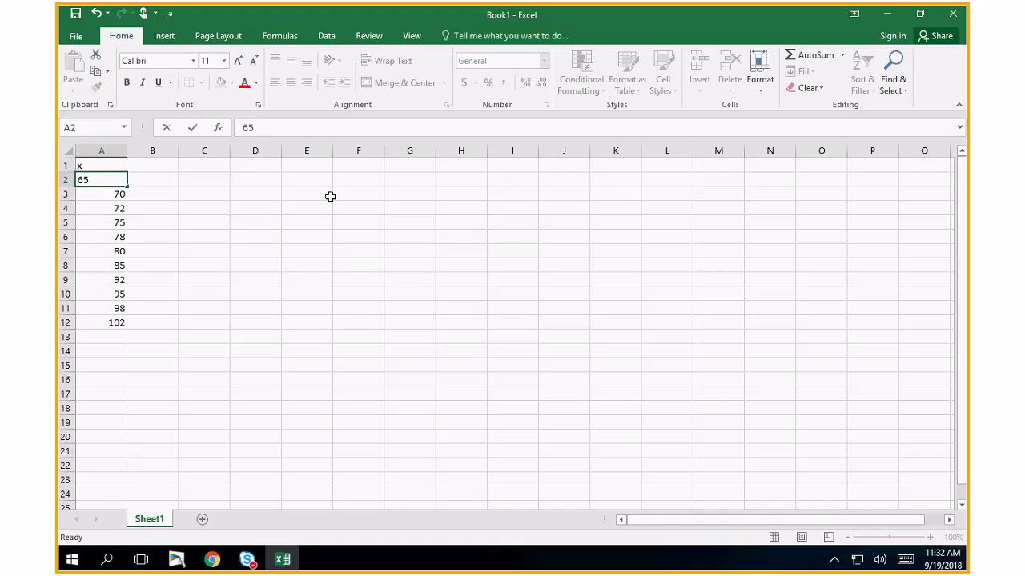
pyautogui.press('Return')
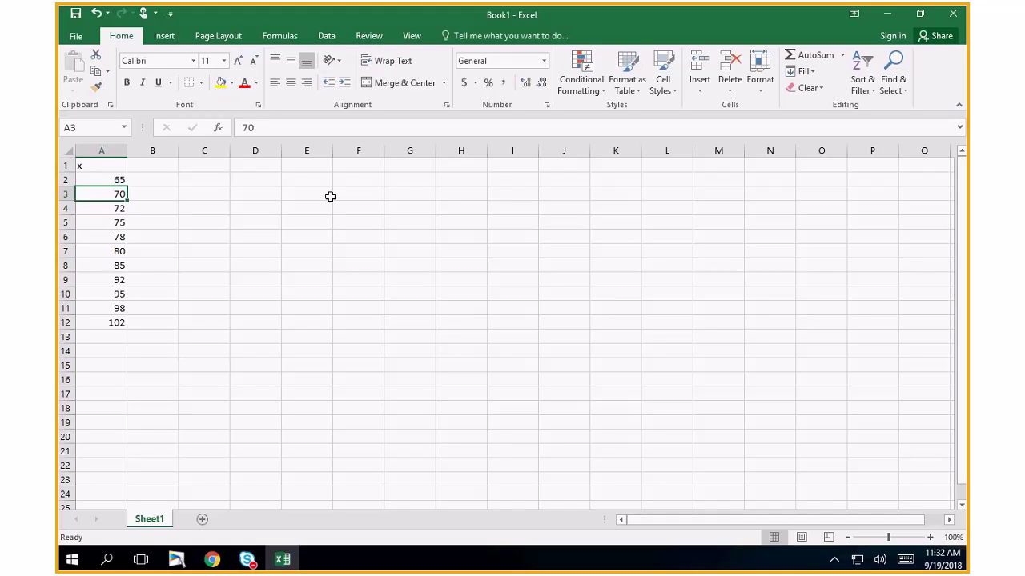
# - Undo the entry of 65 in cell A2
pyautogui.hscroll(1, 528, 232)
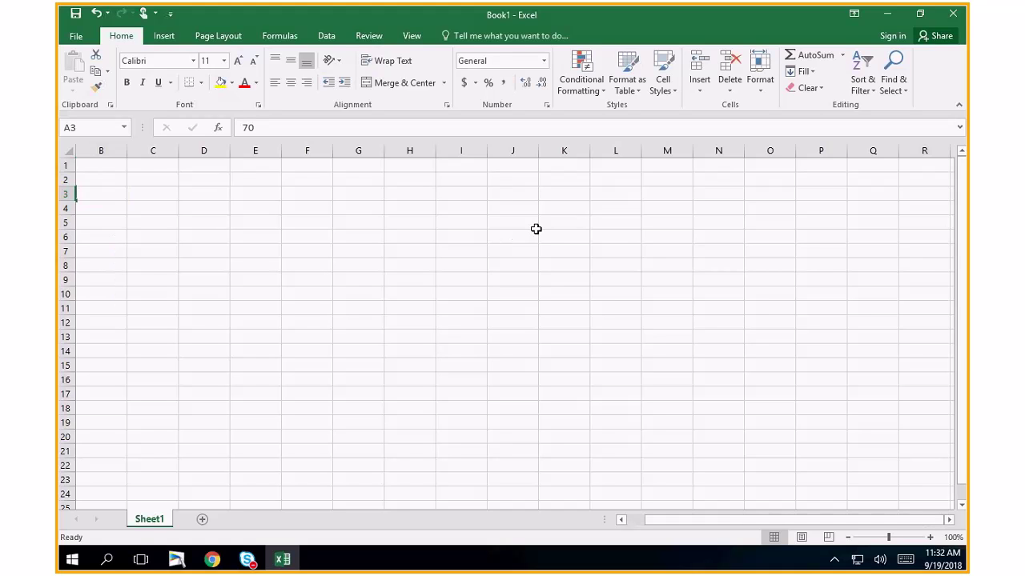
pyautogui.scroll(-5, 541, 245)
pyautogui.scroll(-7, 525, 325)
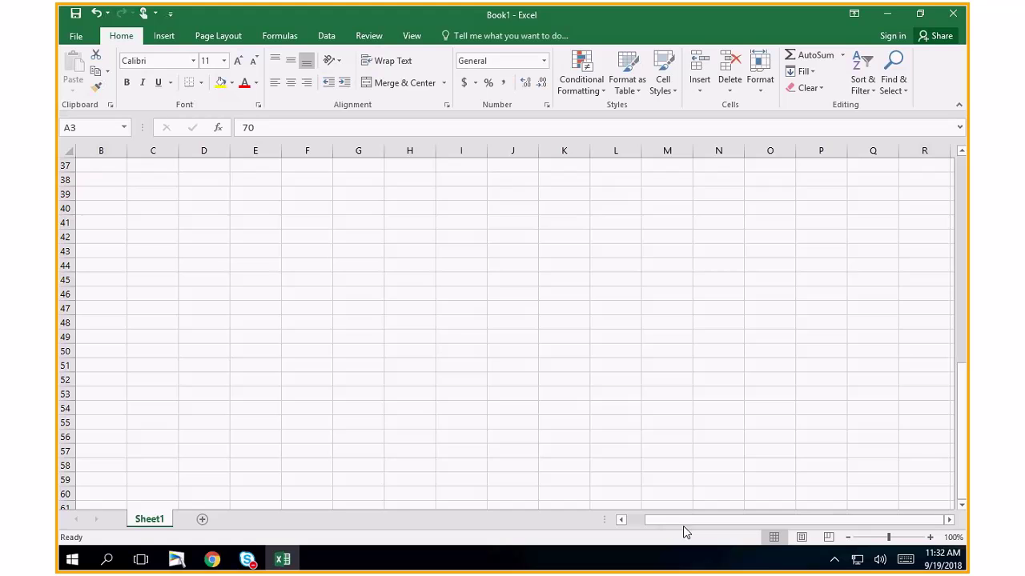
pyautogui.moveTo(961, 439); pyautogui.dragTo(963, 170)
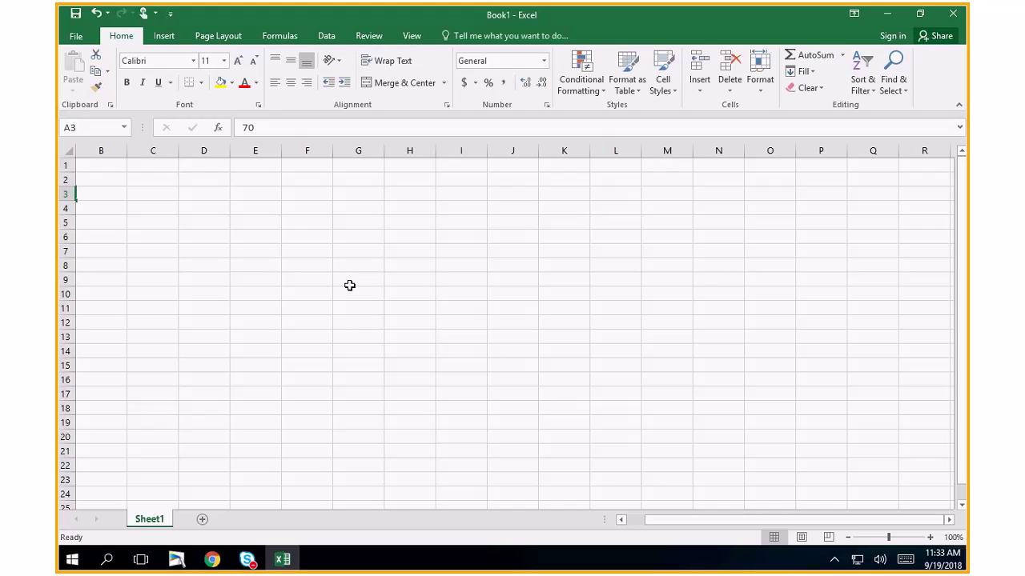
pyautogui.click(94, 14)
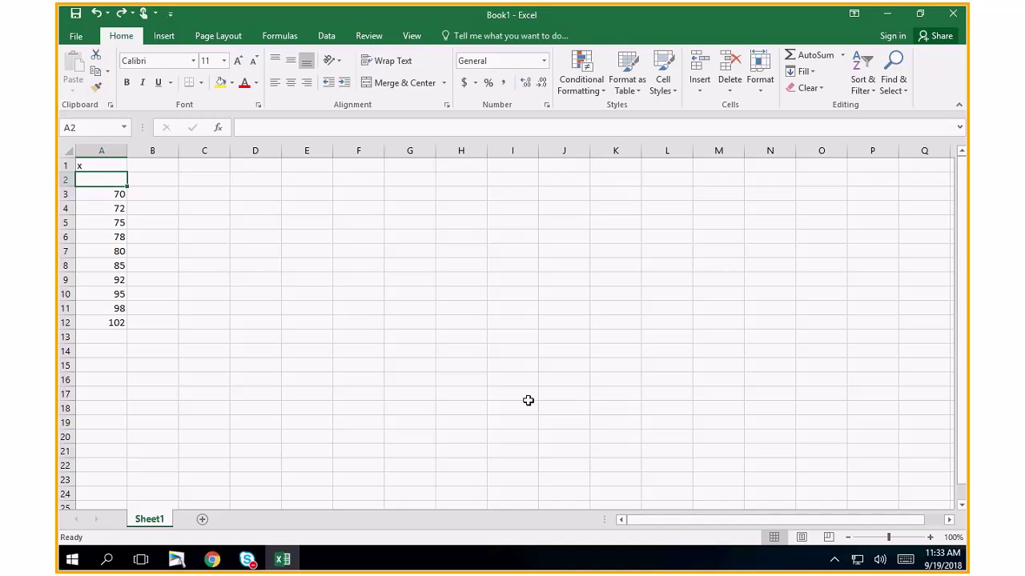
# - Set the font size of the whole worksheet to 16
pyautogui.click(70, 150)
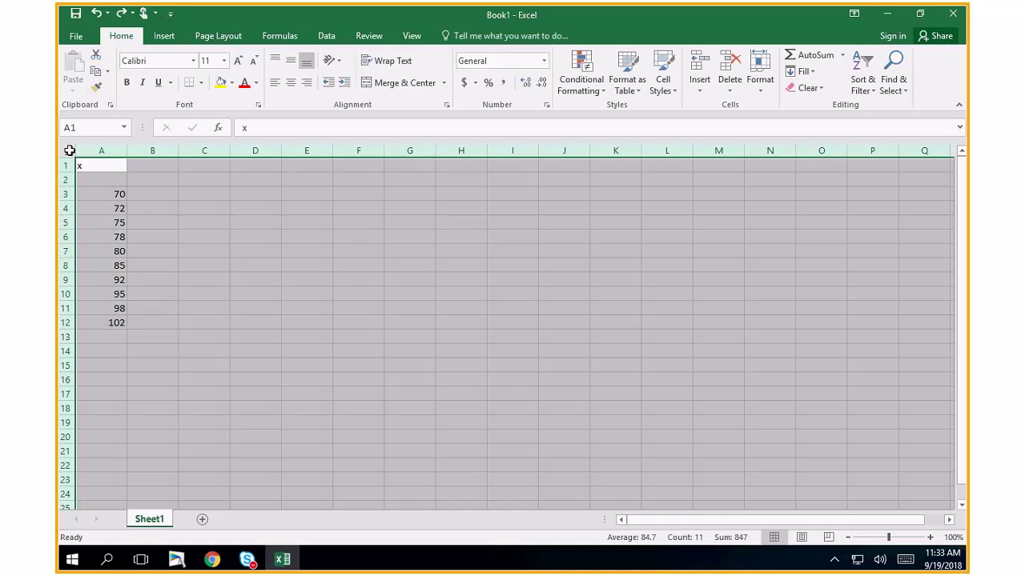
pyautogui.click(223, 62)
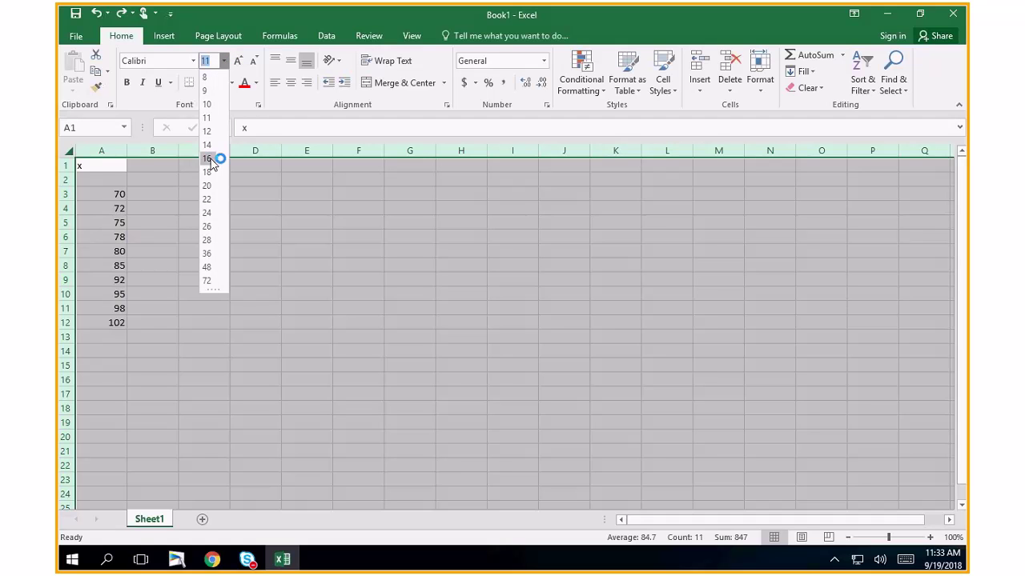
pyautogui.click(210, 159)
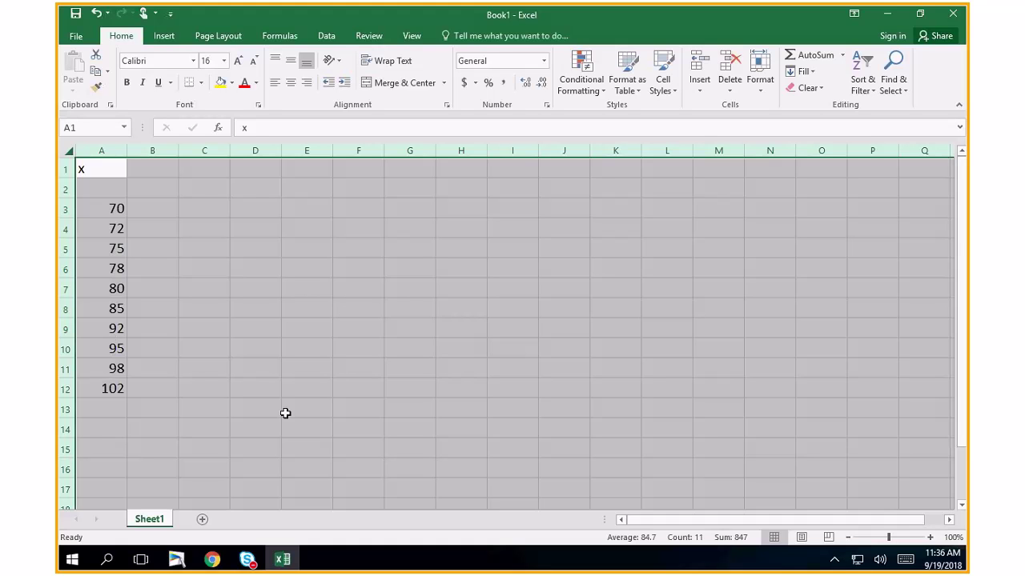
pyautogui.click(535, 209)
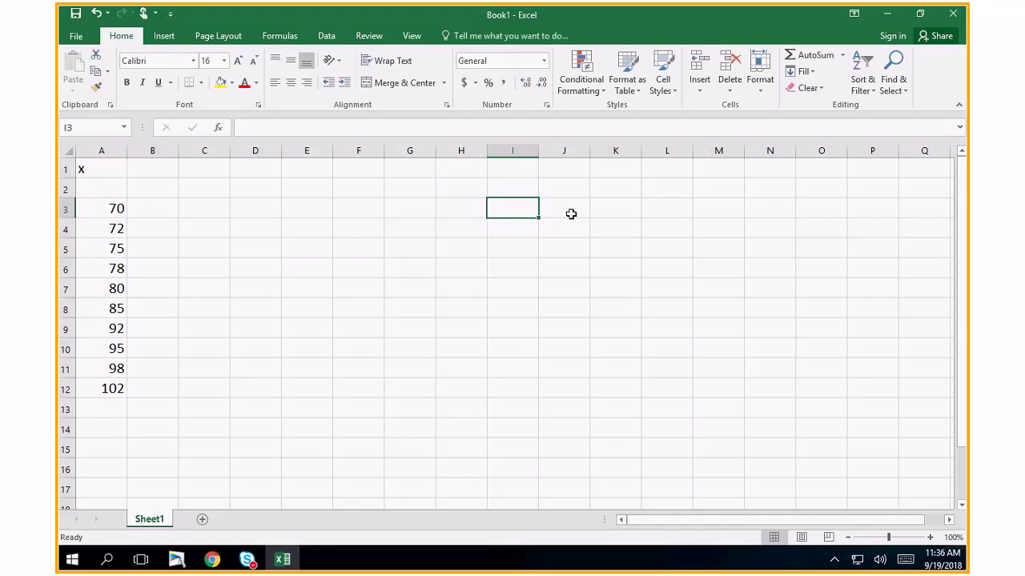
# - Enter the labels mean=, median= and mode= in cells O3 to O5
pyautogui.click(823, 208)
pyautogui.write('mean=')
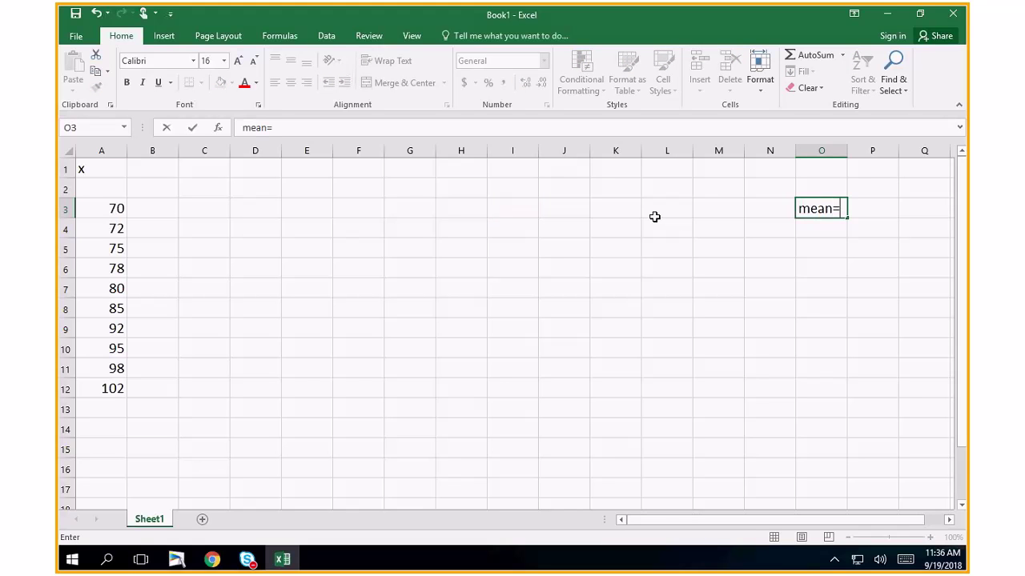
pyautogui.press('Return')
pyautogui.write('med')
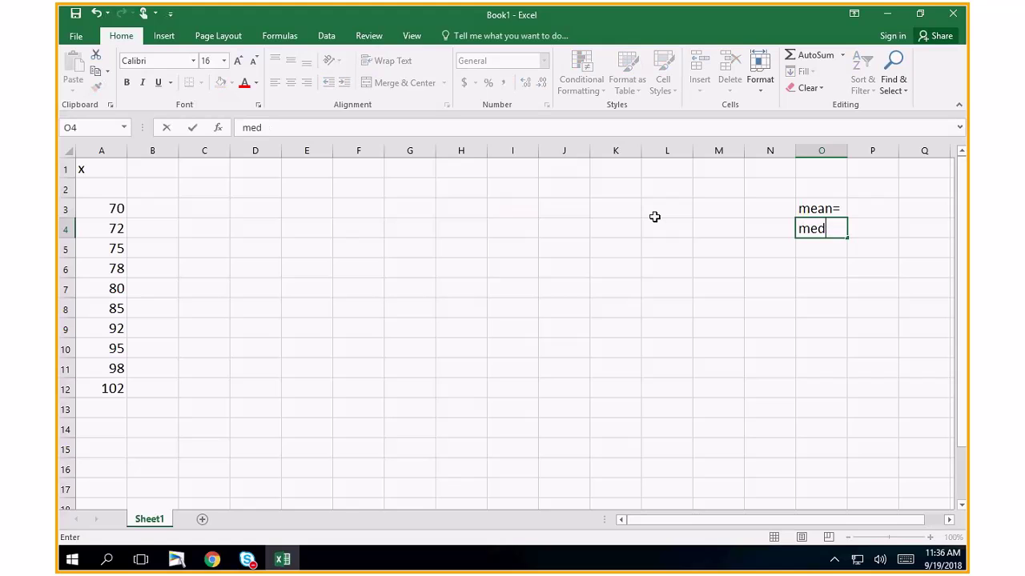
pyautogui.write('ian=')
pyautogui.press('Return')
pyautogui.write('mode=')
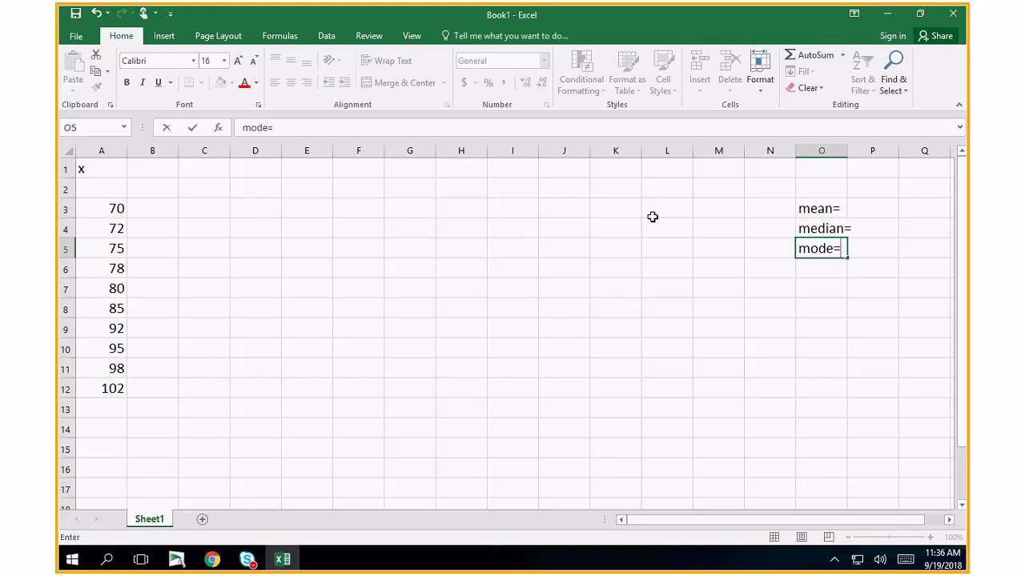
pyautogui.press('Return')
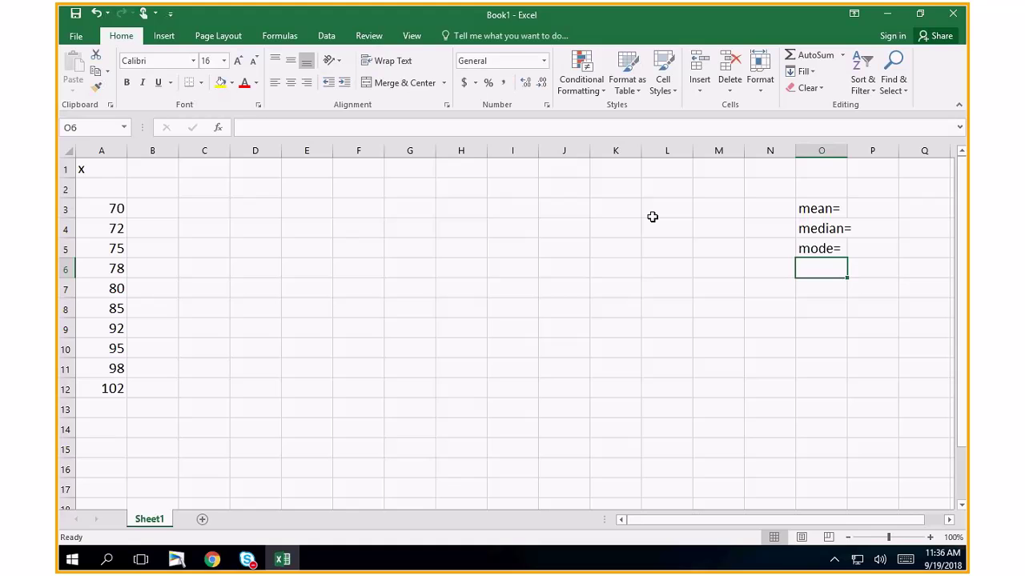
# - Add the labels range=, midrange=, var= and sd= in cells O6 to O9
pyautogui.write('range=')
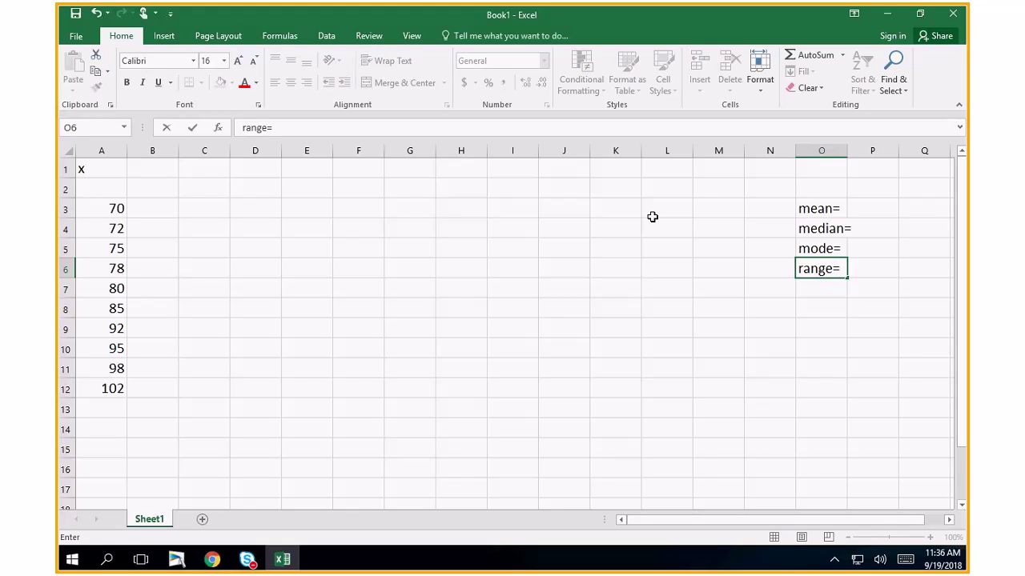
pyautogui.press('Return')
pyautogui.write('midr')
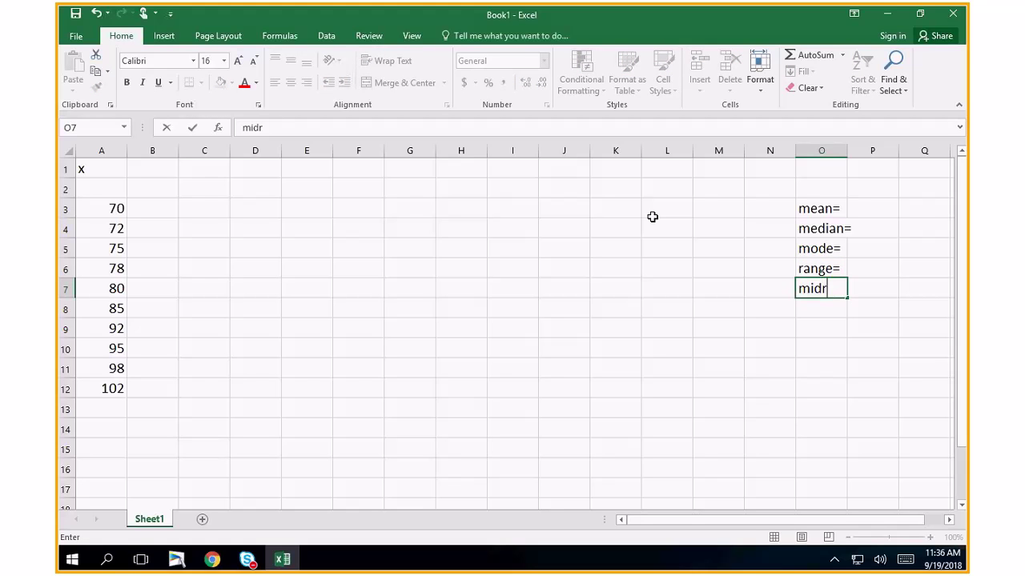
pyautogui.write('ange=')
pyautogui.press('Return')
pyautogui.write('var=')
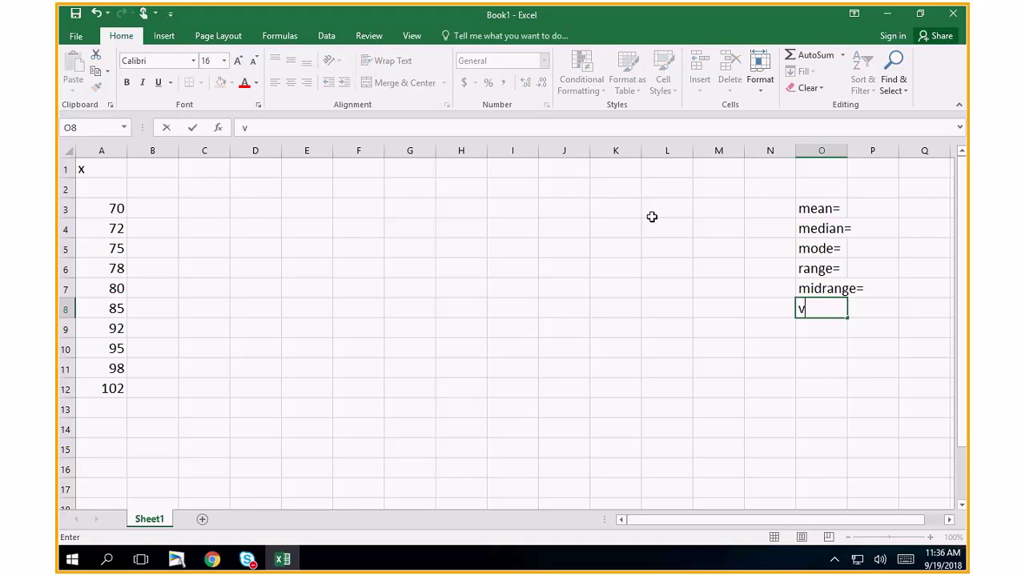
pyautogui.press('Return')
pyautogui.write('sd=')
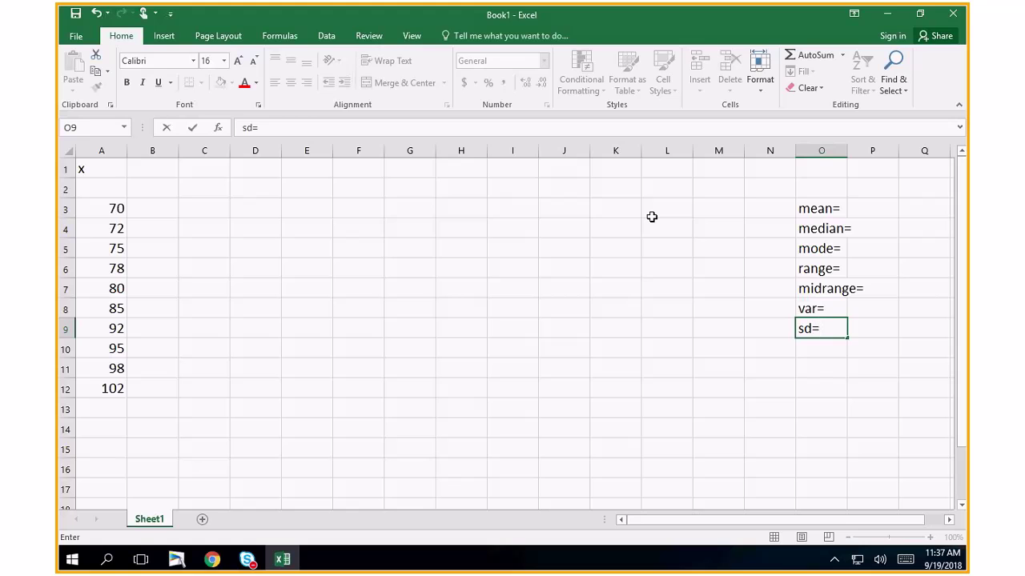
pyautogui.press('Return')
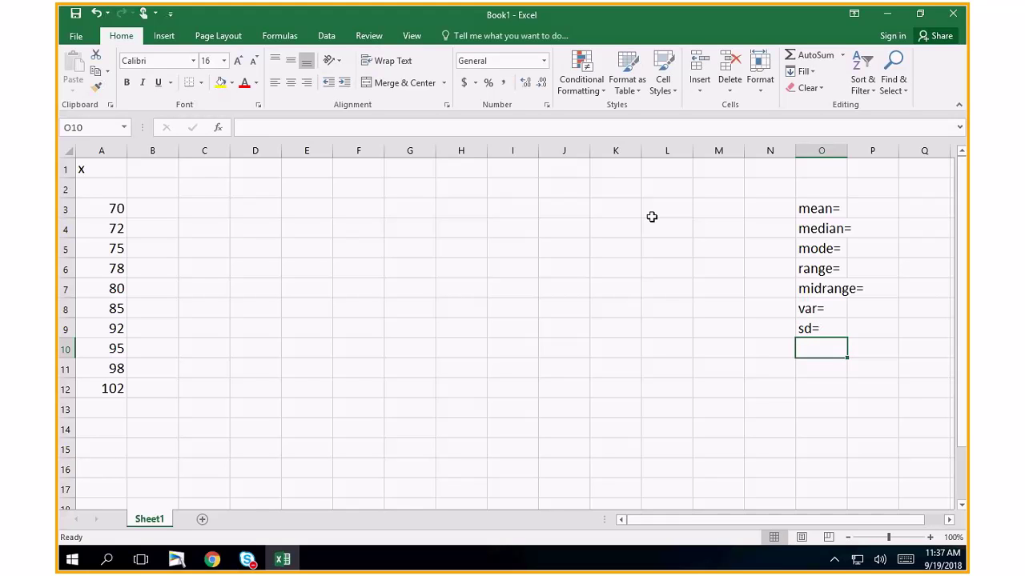
# - Widen column O to fit its longest label, and widen column L
pyautogui.moveTo(847, 151); pyautogui.dragTo(866, 151)
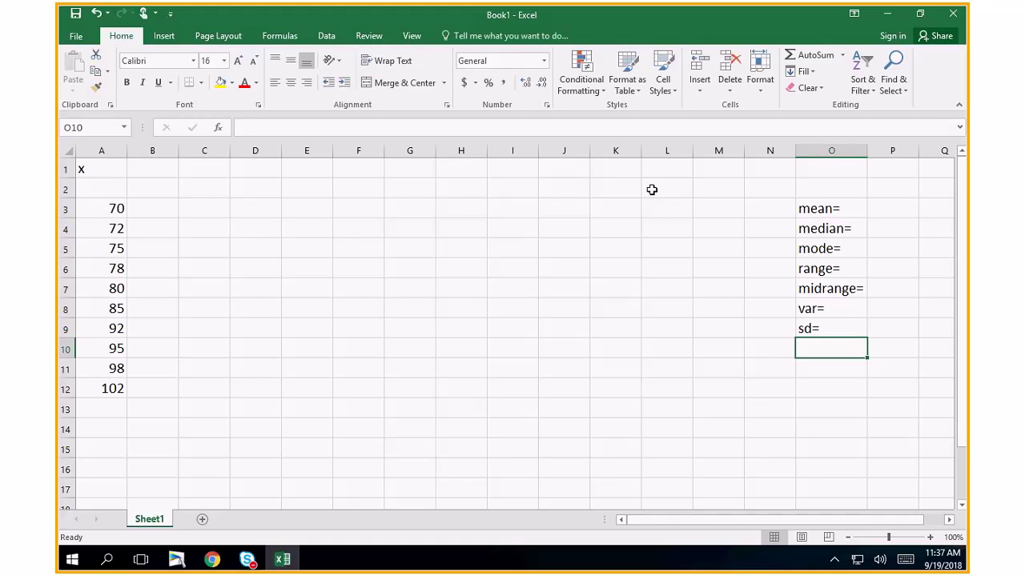
pyautogui.moveTo(693, 150); pyautogui.dragTo(720, 149)
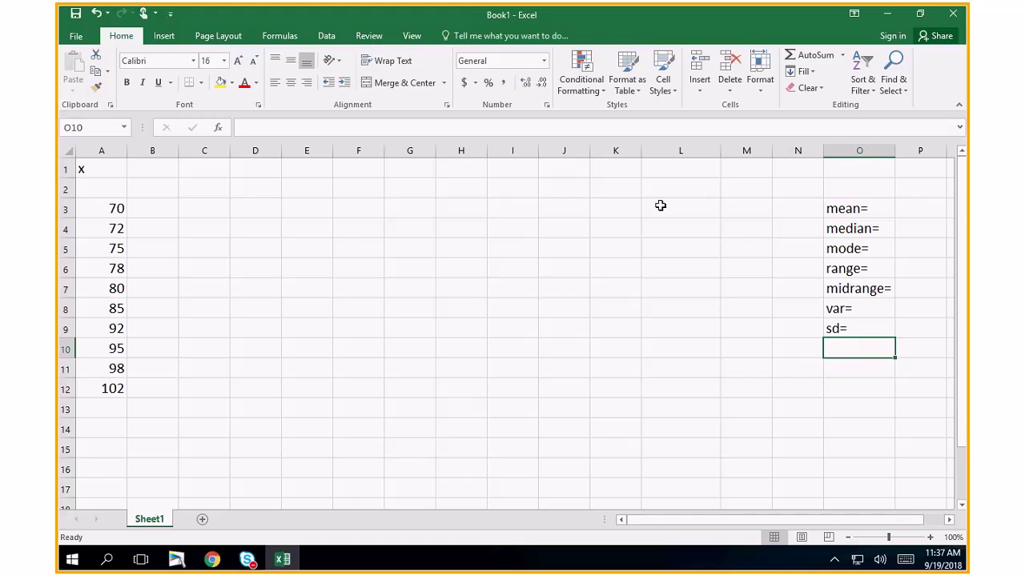
# - Enter the heading 5# summ. in cell L3 and the label min= in cell L4
pyautogui.click(677, 207)
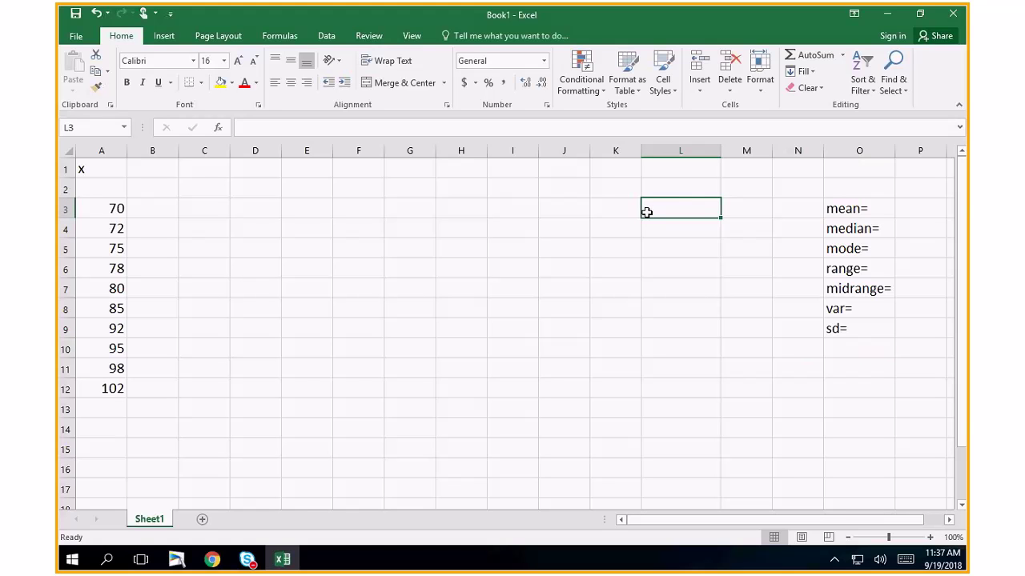
pyautogui.write('5')
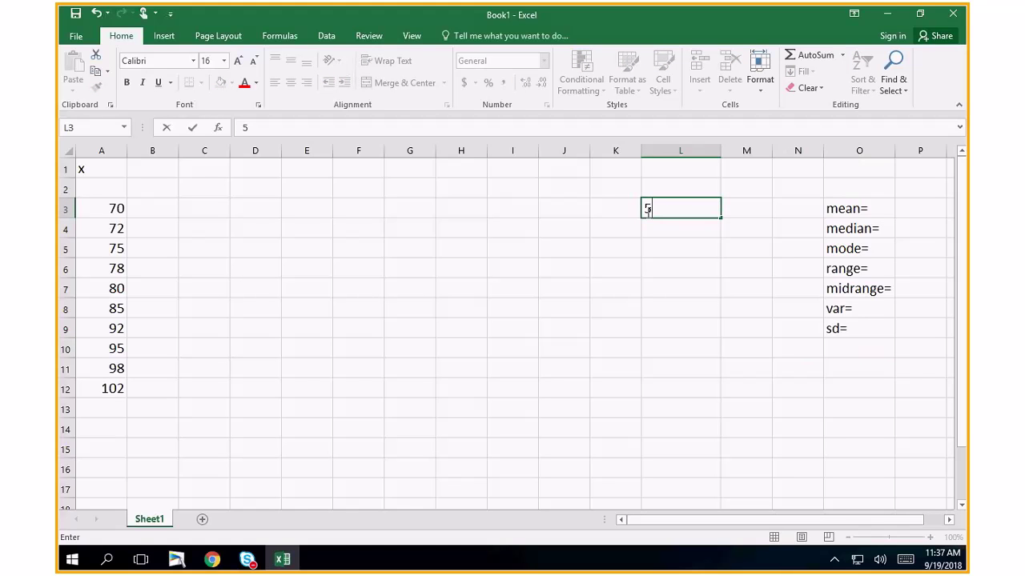
pyautogui.write('# summ.')
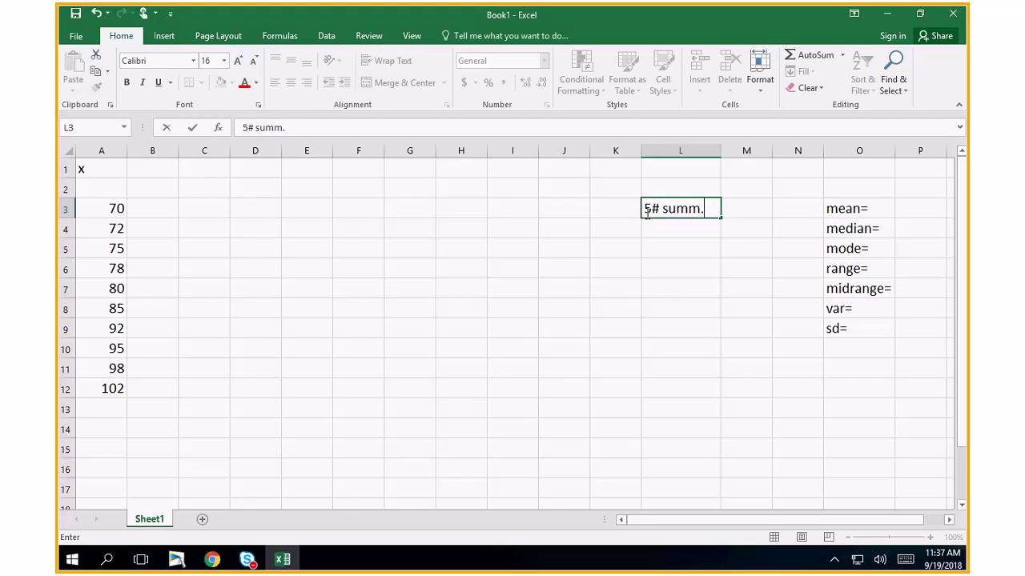
pyautogui.press('Return')
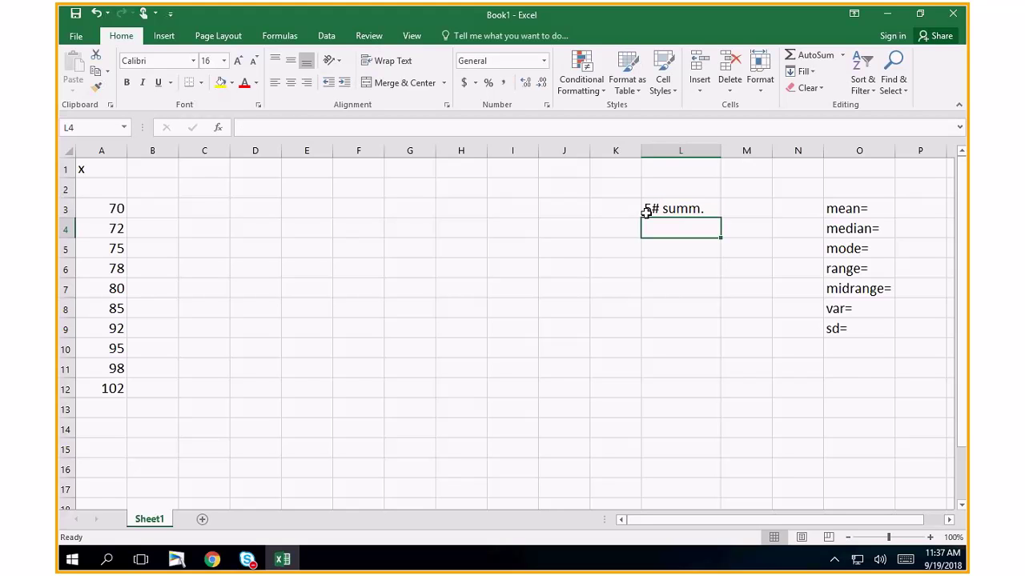
pyautogui.write('min=')
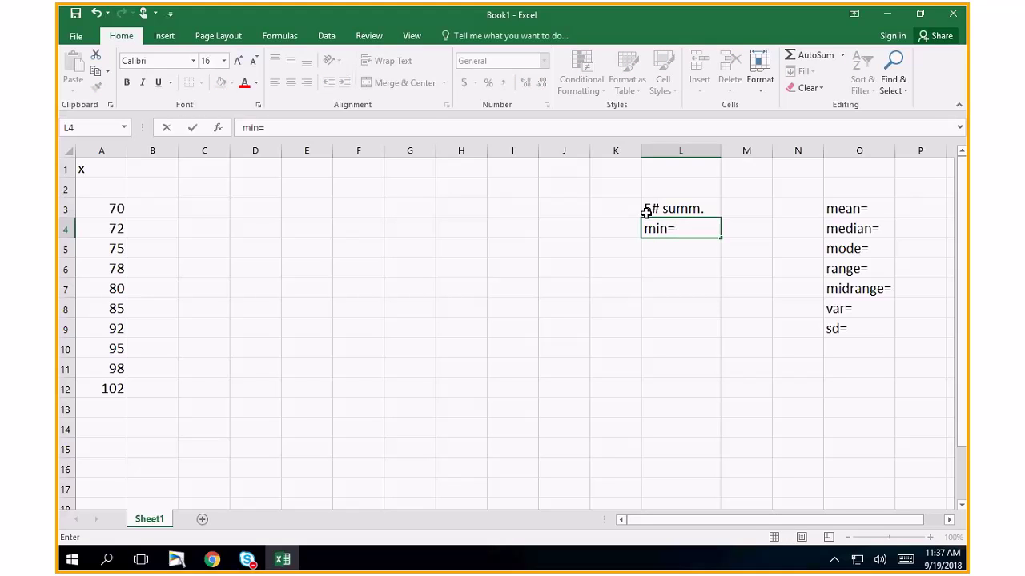
pyautogui.press('Return')
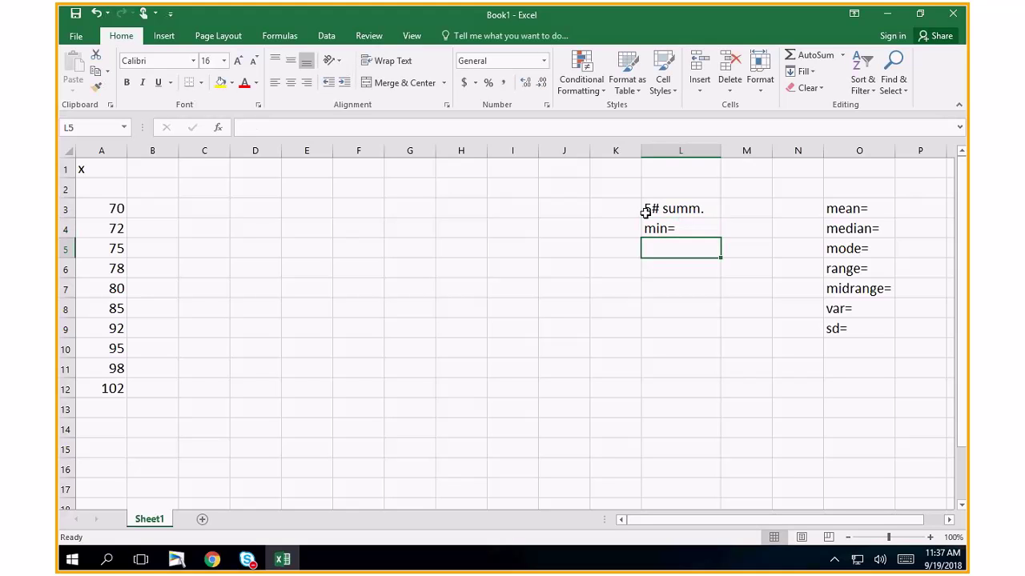
pyautogui.write('=1st')
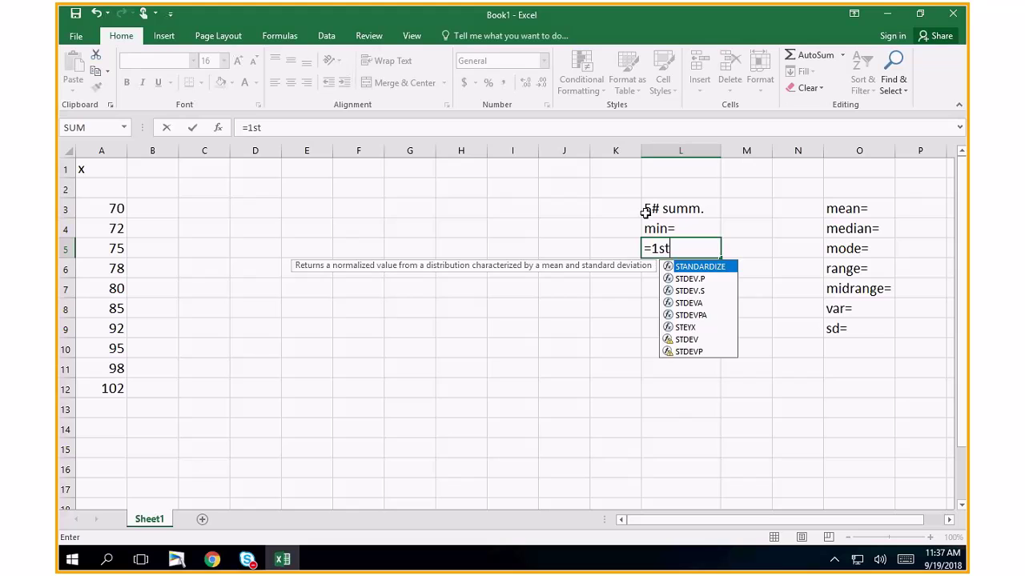
pyautogui.press('BackSpace')
pyautogui.press('BackSpace')
pyautogui.press('BackSpace')
pyautogui.press('BackSpace')
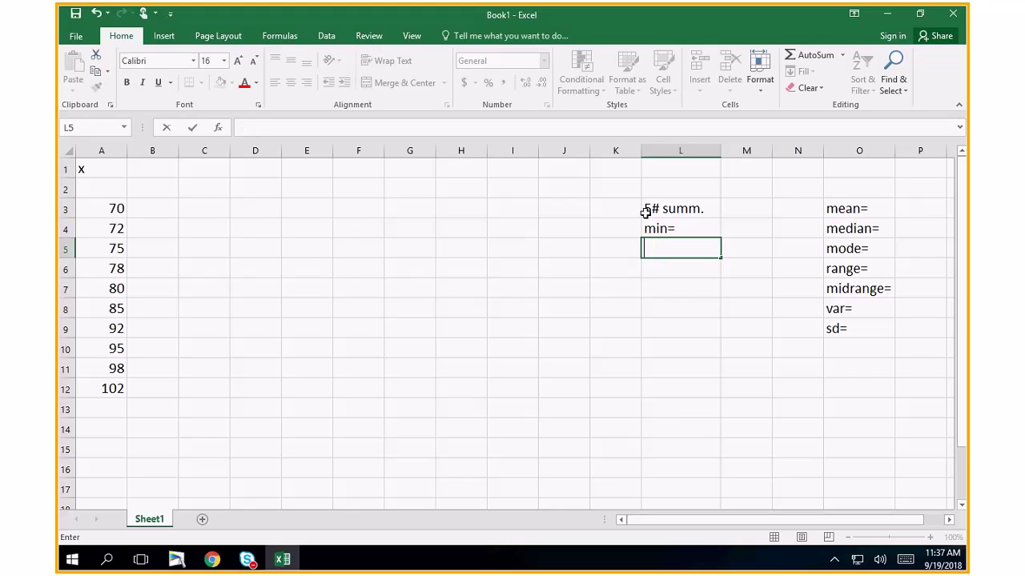
# - Enter the label 1st 1/4'tile in cell L5
pyautogui.write('1')
pyautogui.write("st 1/4'tile")
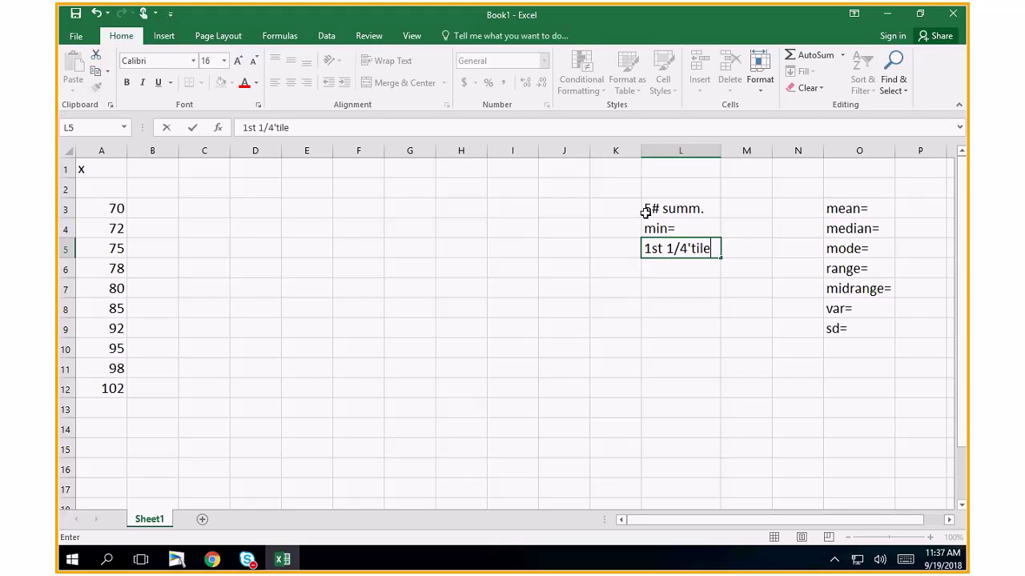
pyautogui.press('Return')
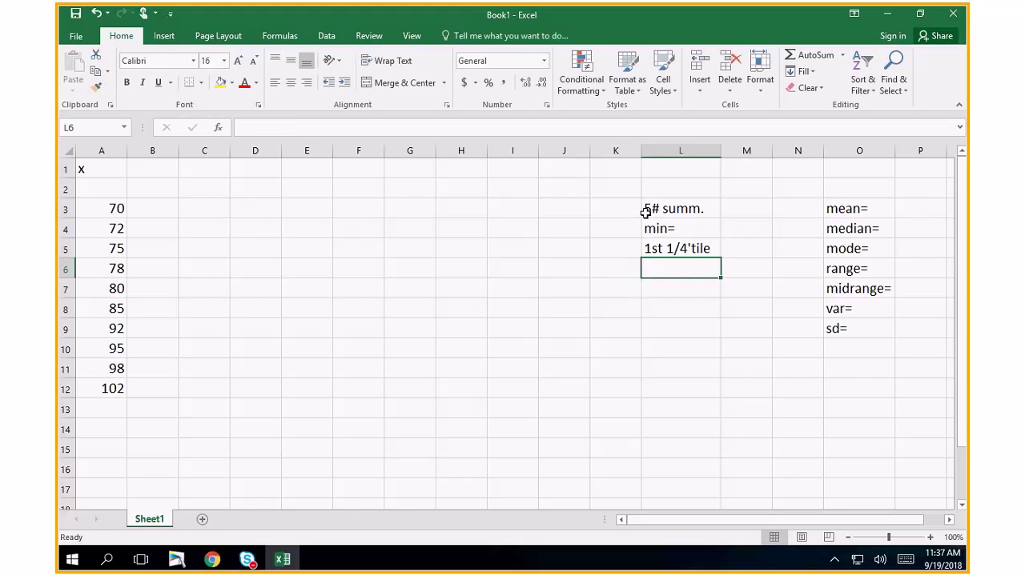
# - Copy the 1st 1/4'tile label from L5 into L6 and L7, and enter max= in L8
pyautogui.click(686, 248)
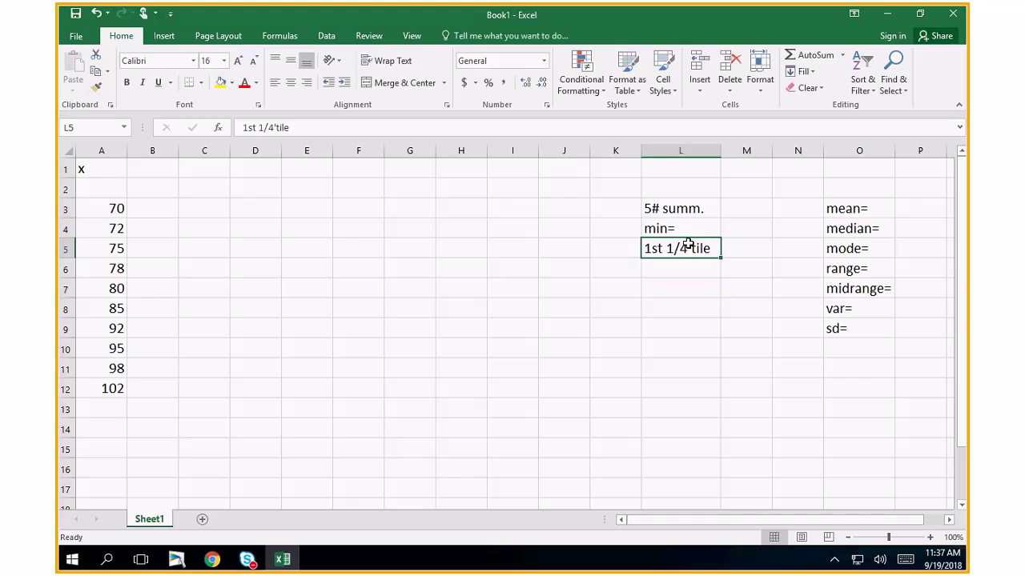
pyautogui.hotkey('ctrl', 'c')
pyautogui.click(672, 265)
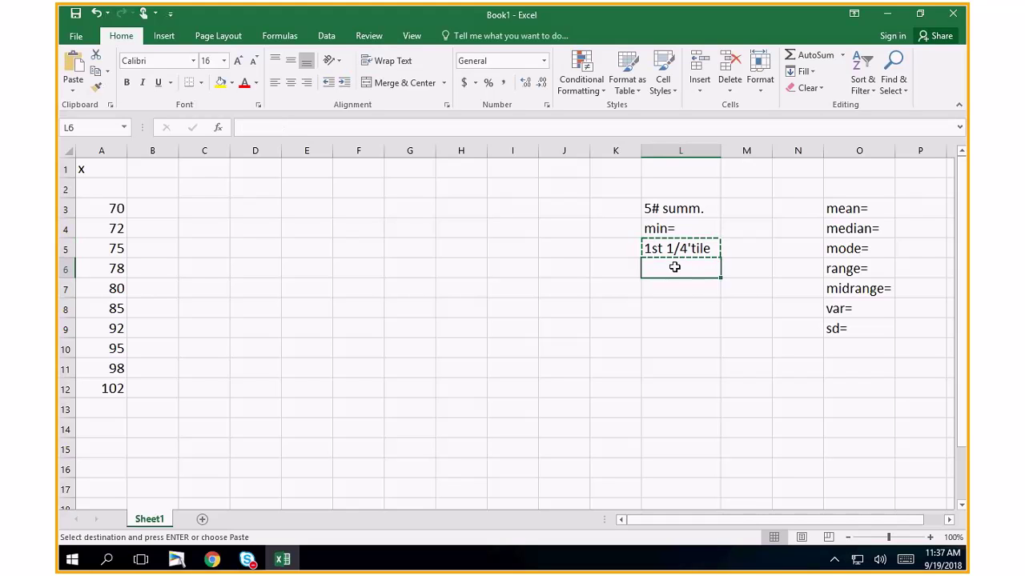
pyautogui.hotkey('ctrl', 'v')
pyautogui.click(675, 288)
pyautogui.hotkey('ctrl', 'v')
pyautogui.click(668, 308)
pyautogui.write('max=')
# - Change the label in cell L6 to 2nd 1/4'tile
pyautogui.press('Up')
pyautogui.press('Up')
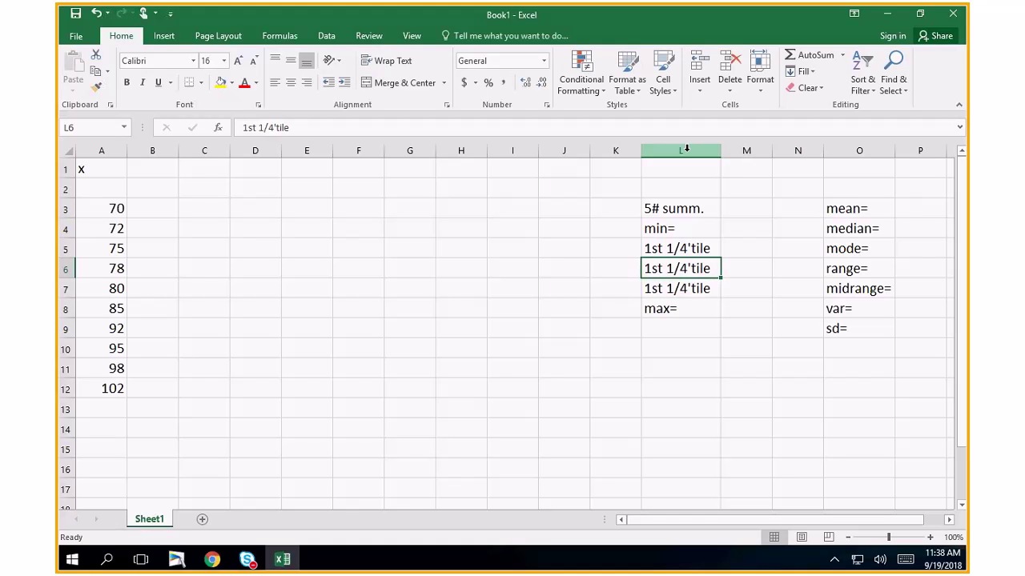
pyautogui.click(254, 128)
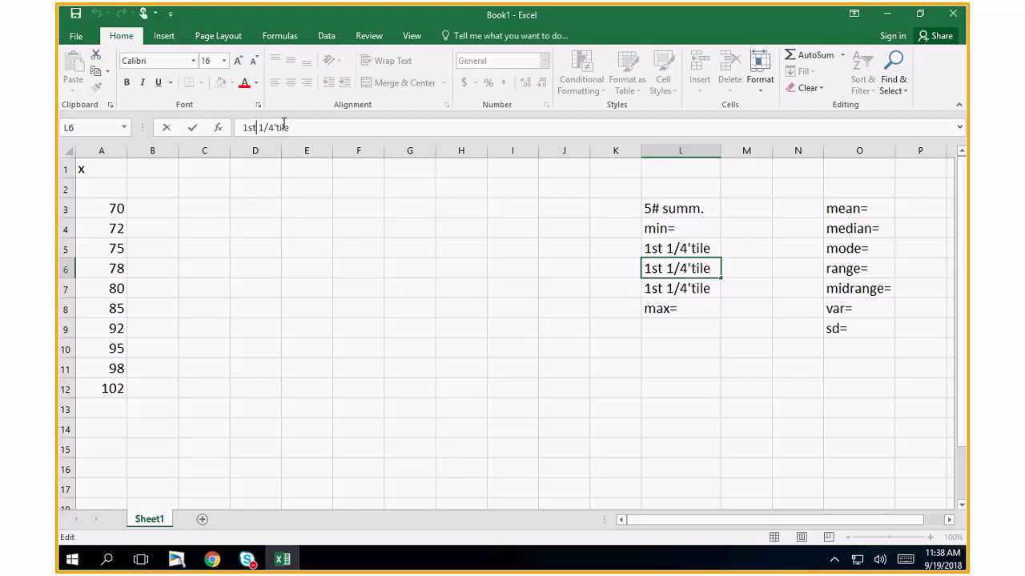
pyautogui.press('BackSpace')
pyautogui.press('BackSpace')
pyautogui.press('BackSpace')
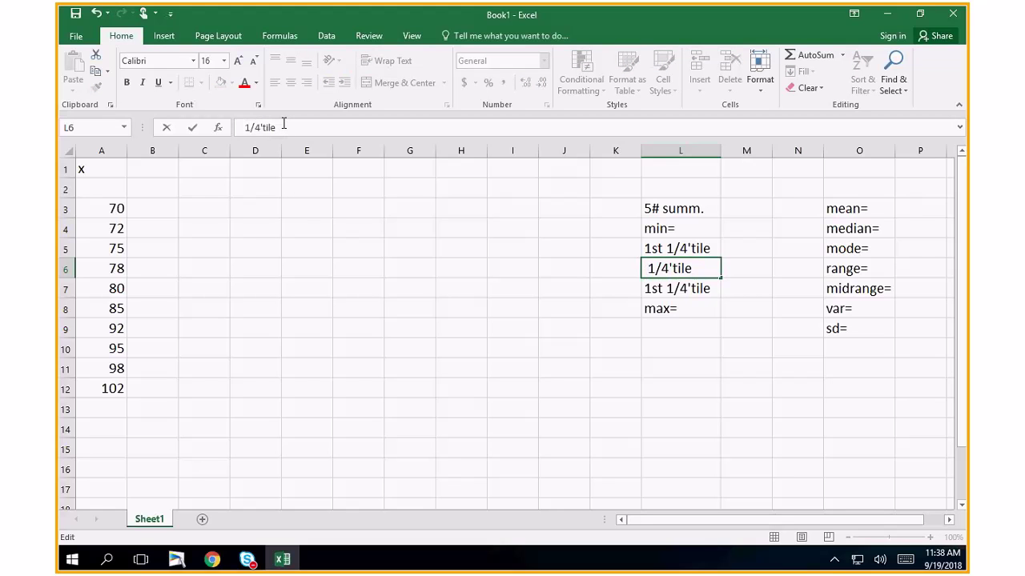
pyautogui.write('2nd')
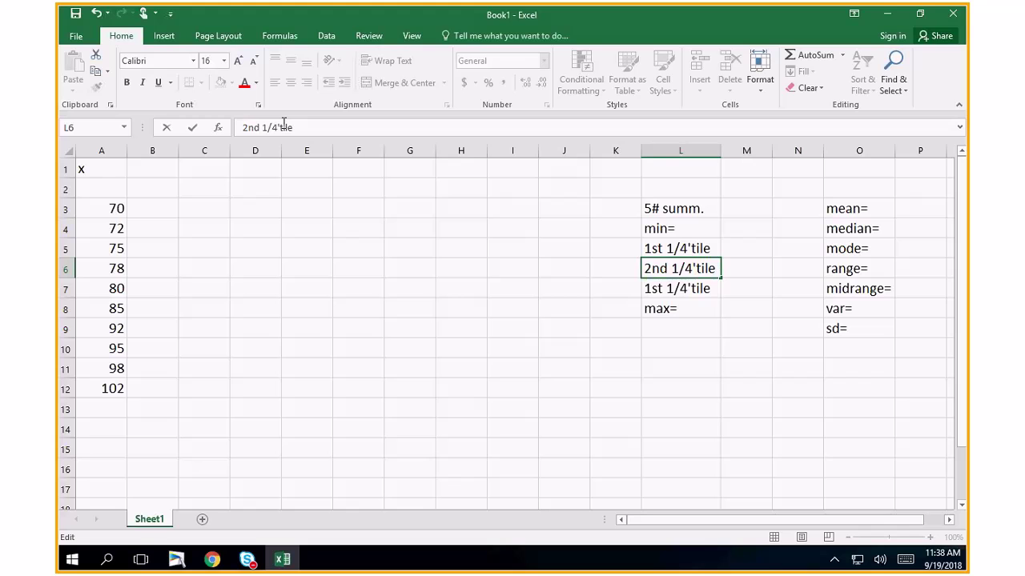
pyautogui.press('Return')
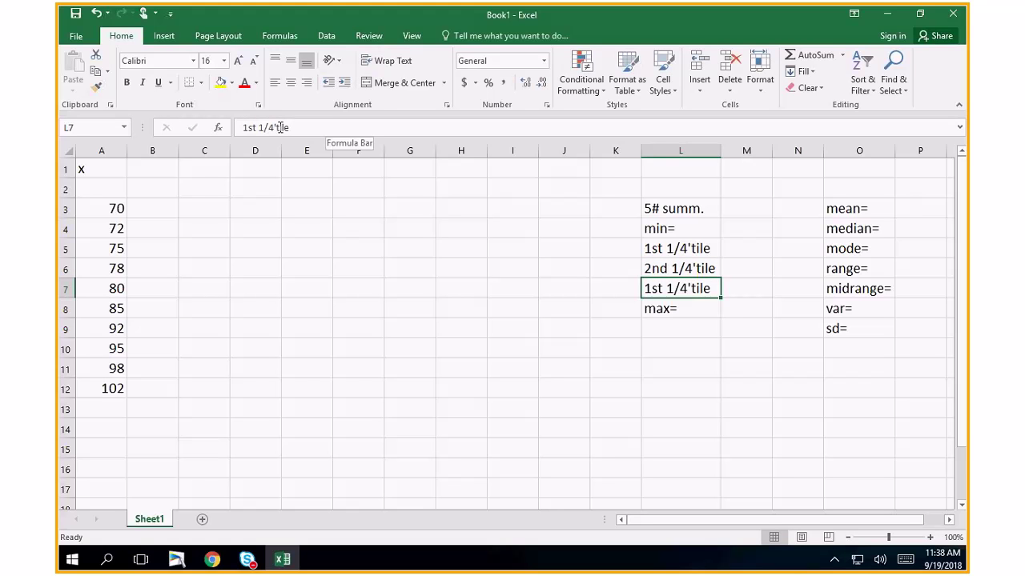
# - Change the label in cell L7 to 3rd 1/4'tile
pyautogui.click(257, 127)
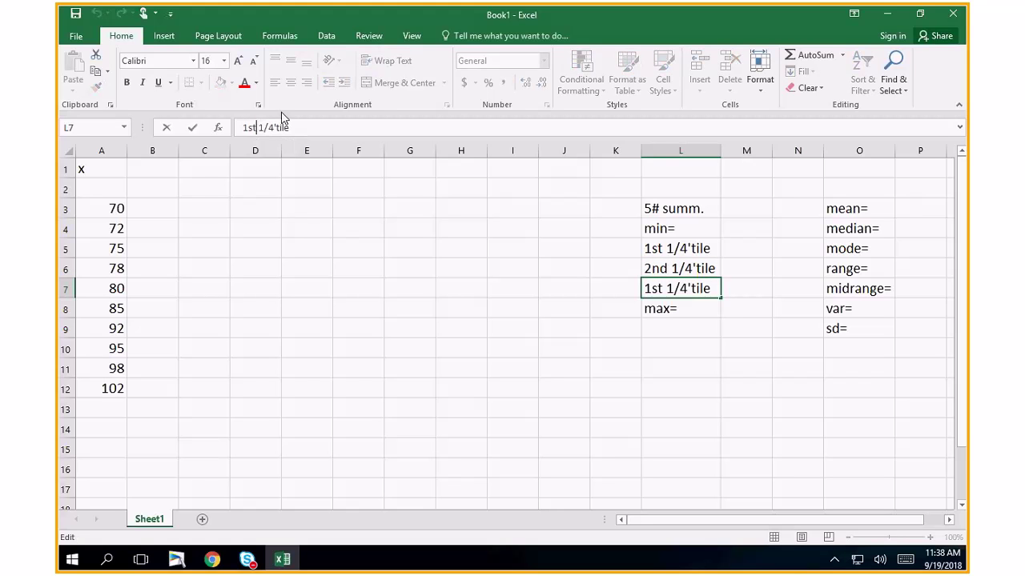
pyautogui.press('BackSpace')
pyautogui.press('BackSpace')
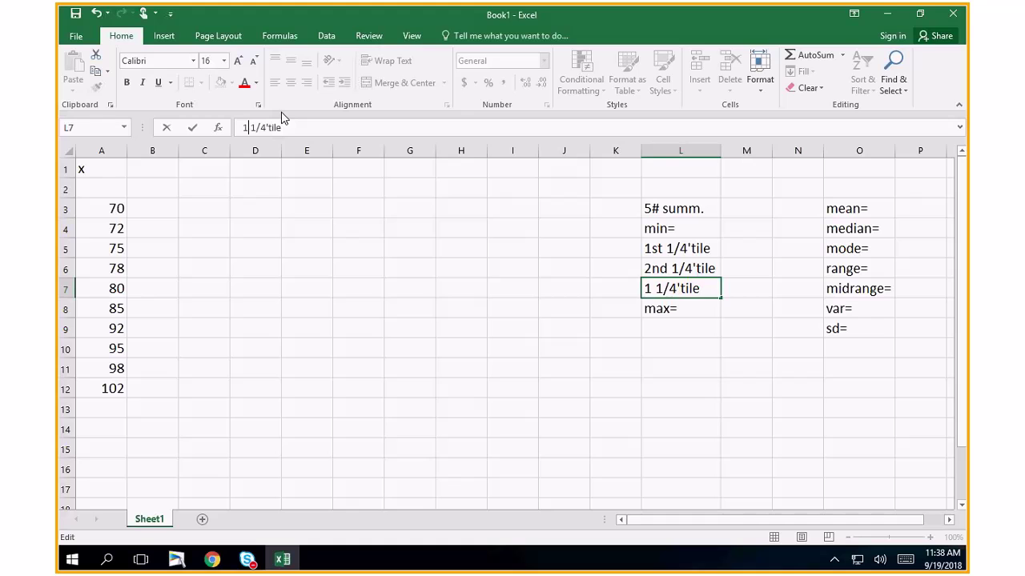
pyautogui.press('BackSpace')
pyautogui.write('3rd')
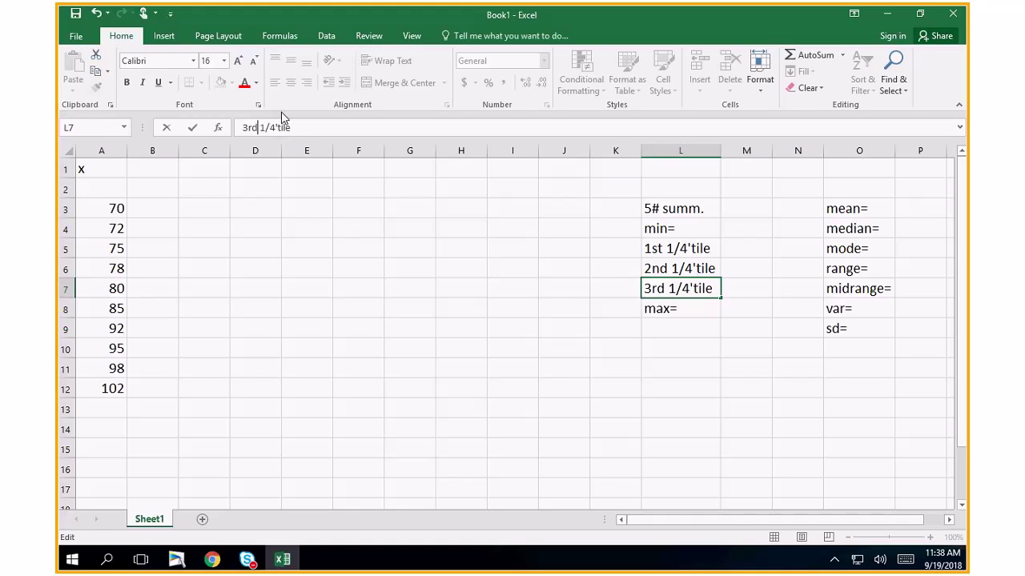
pyautogui.press('Return')
# - Enter the label 25th %tile in cell K5, beside the first quartile label
pyautogui.press('Up')
pyautogui.press('Up')
pyautogui.press('Up')
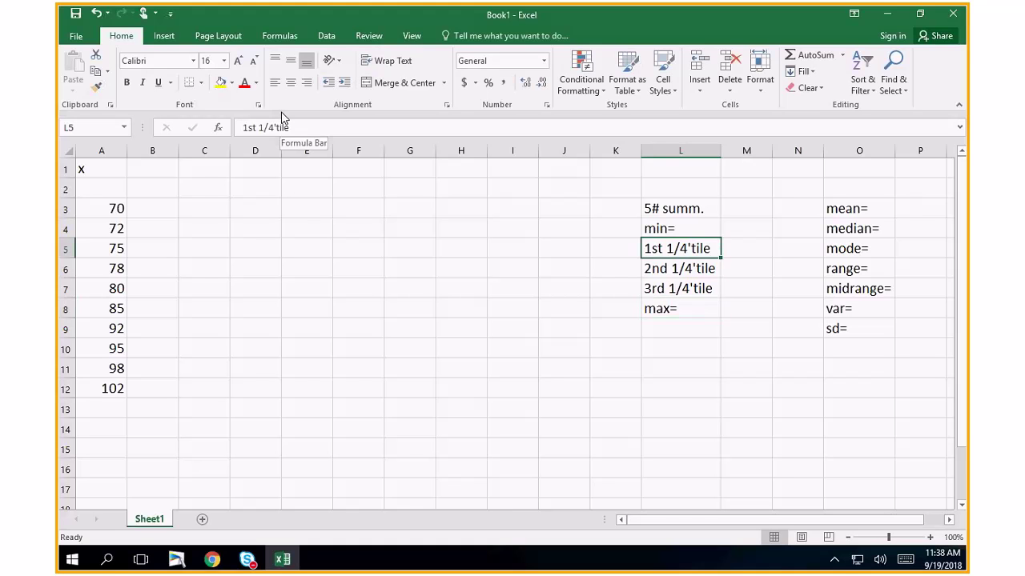
pyautogui.press('Left')
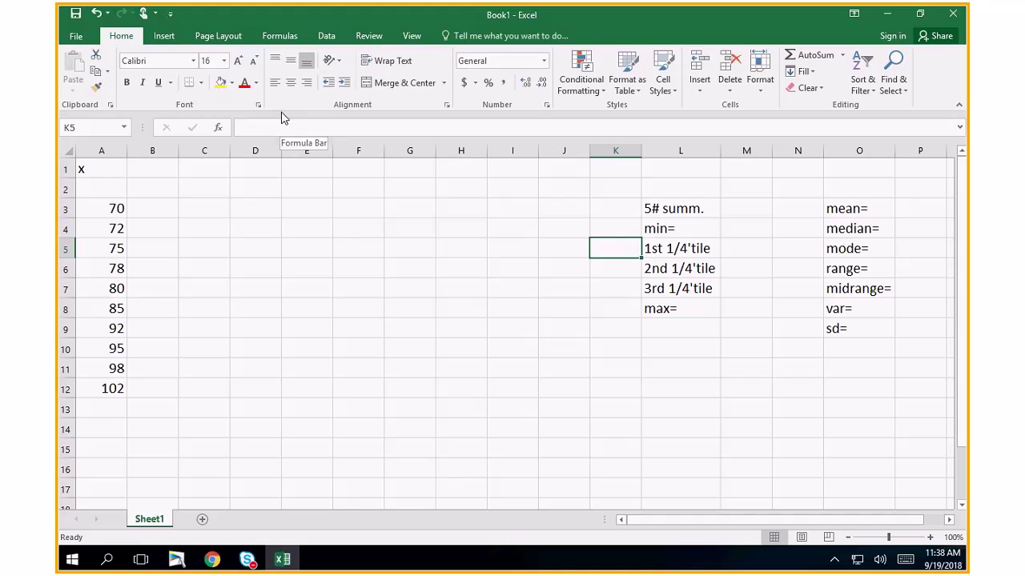
pyautogui.write('25th')
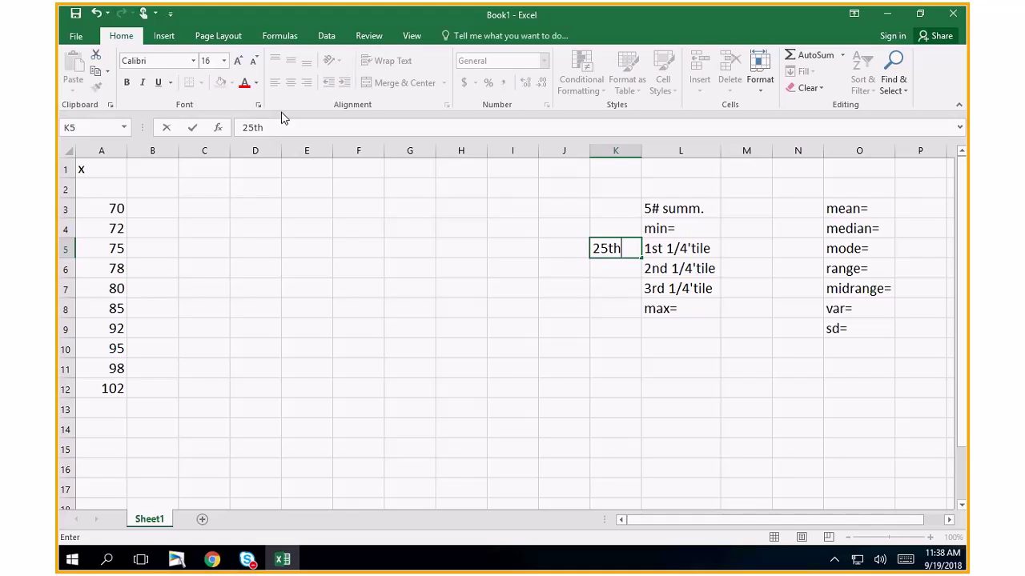
pyautogui.write(' %tile')
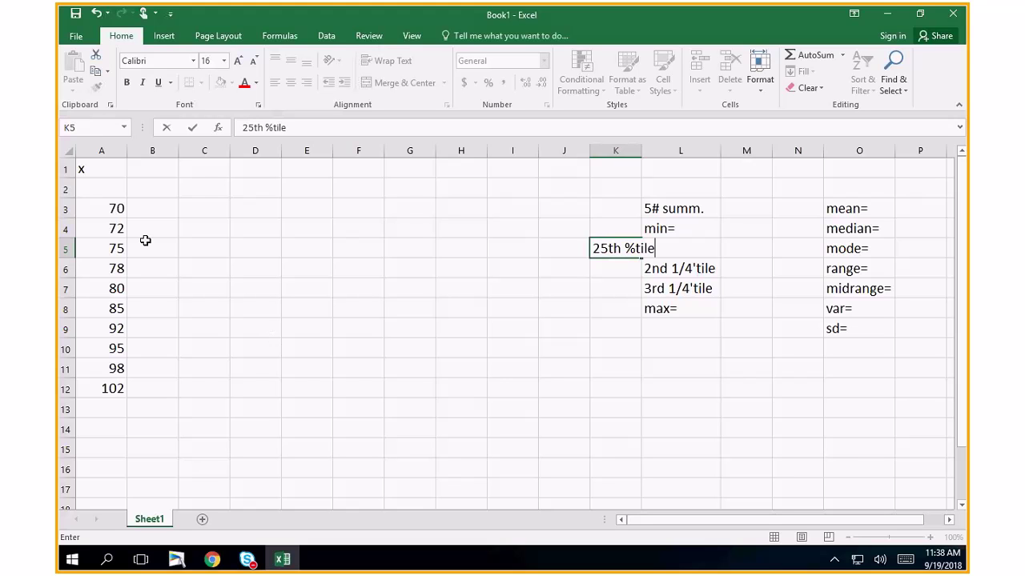
# - Enter the value 65 in the empty cell A2 of the data column
pyautogui.click(101, 189)
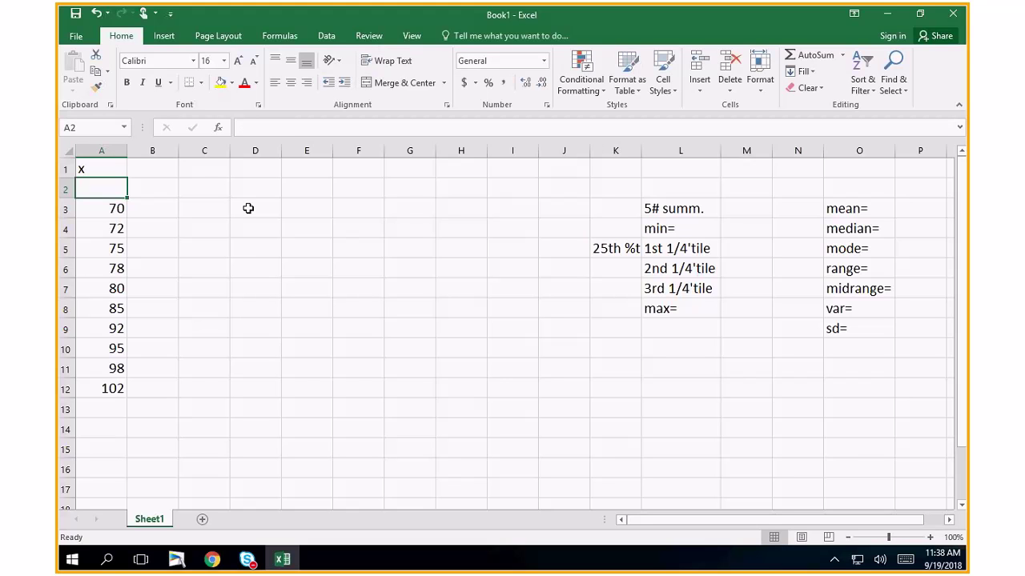
pyautogui.write('65')
pyautogui.press('Return')
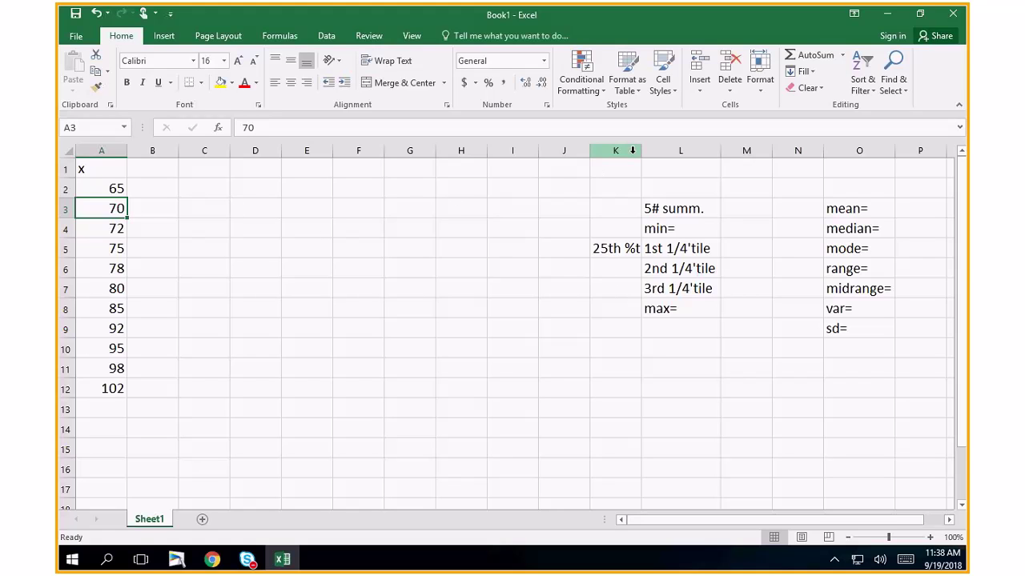
# - Widen column K so the 25th %tile label fits, and narrow column J slightly
pyautogui.moveTo(641, 151); pyautogui.dragTo(655, 150)
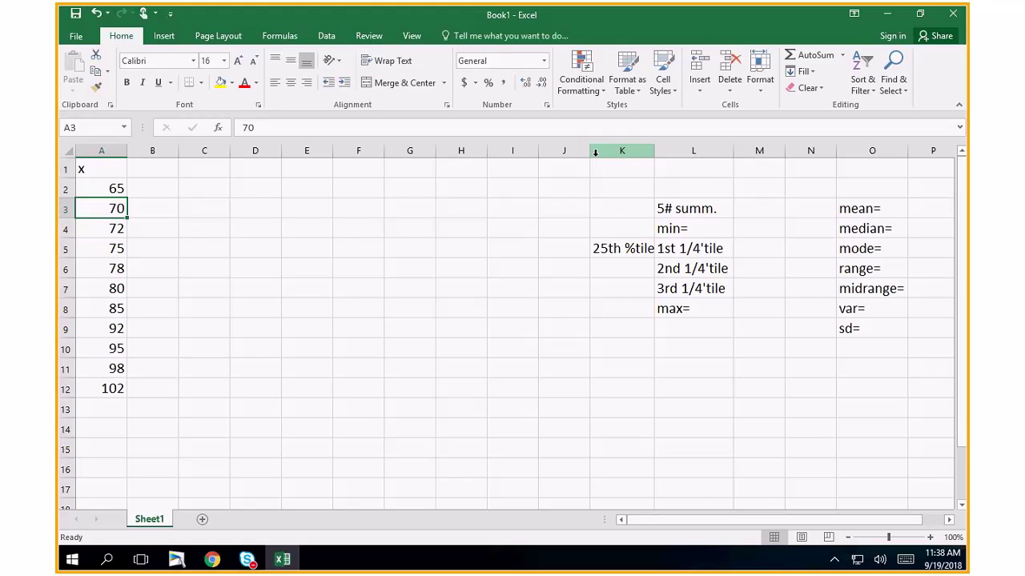
pyautogui.moveTo(589, 152); pyautogui.dragTo(580, 152)
pyautogui.moveTo(647, 150); pyautogui.dragTo(654, 151)
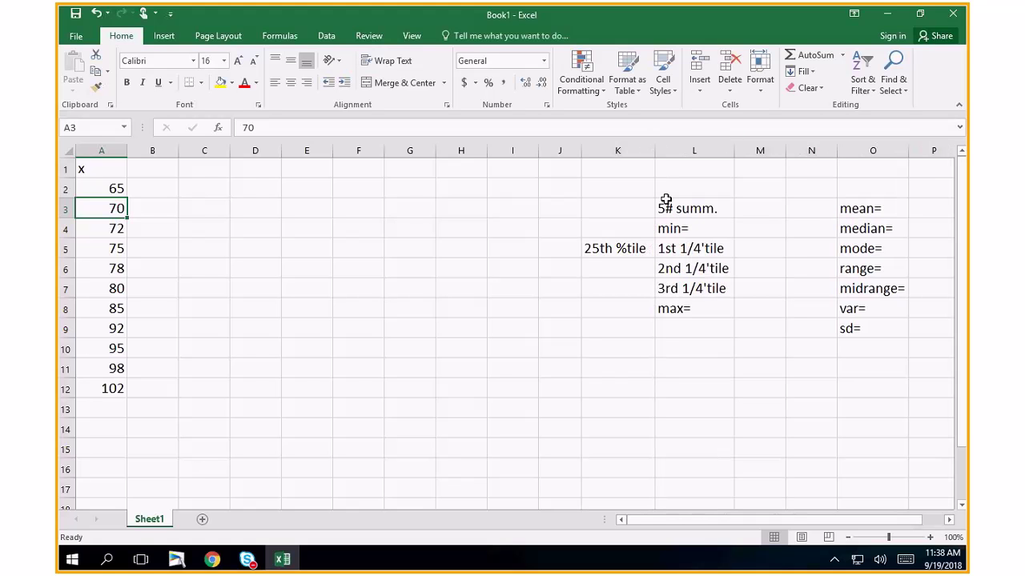
# - Copy the 25th %tile label from cell K5 into cells K6 and K7
pyautogui.click(632, 268)
pyautogui.click(629, 246)
pyautogui.hotkey('ctrl', 'c')
pyautogui.click(617, 268)
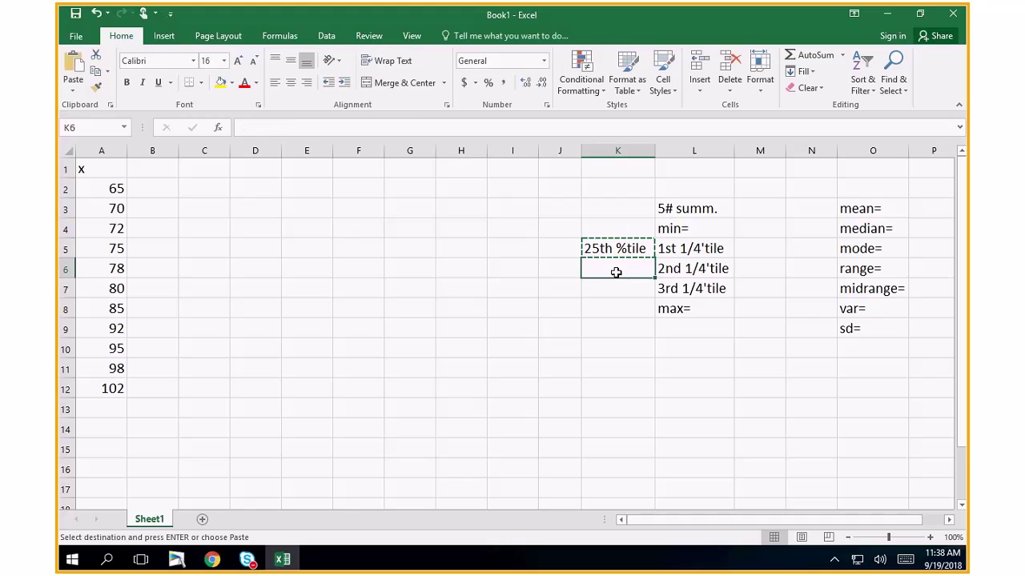
pyautogui.hotkey('ctrl', 'v')
pyautogui.click(620, 288)
pyautogui.hotkey('ctrl', 'v')
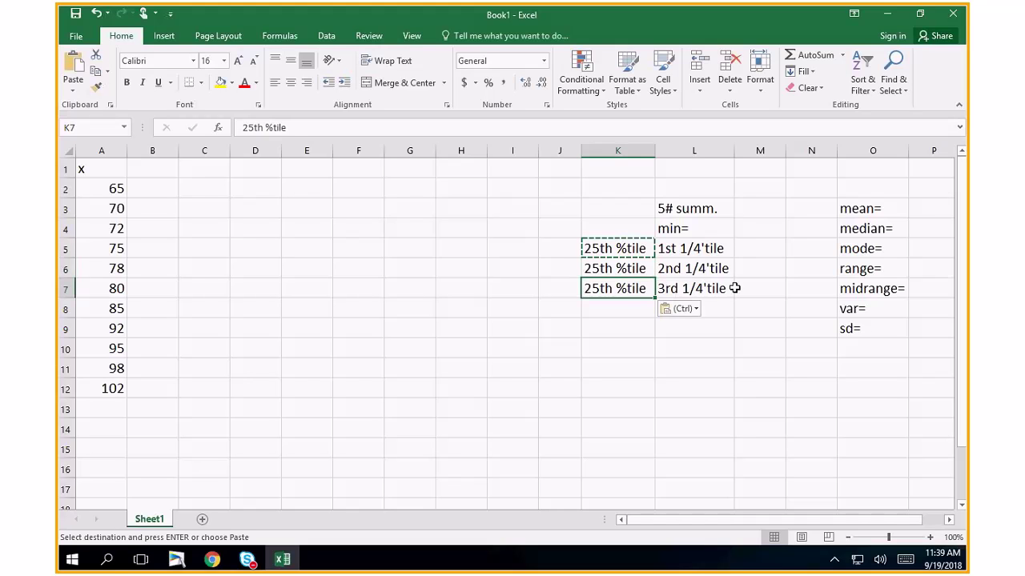
pyautogui.click(764, 367)
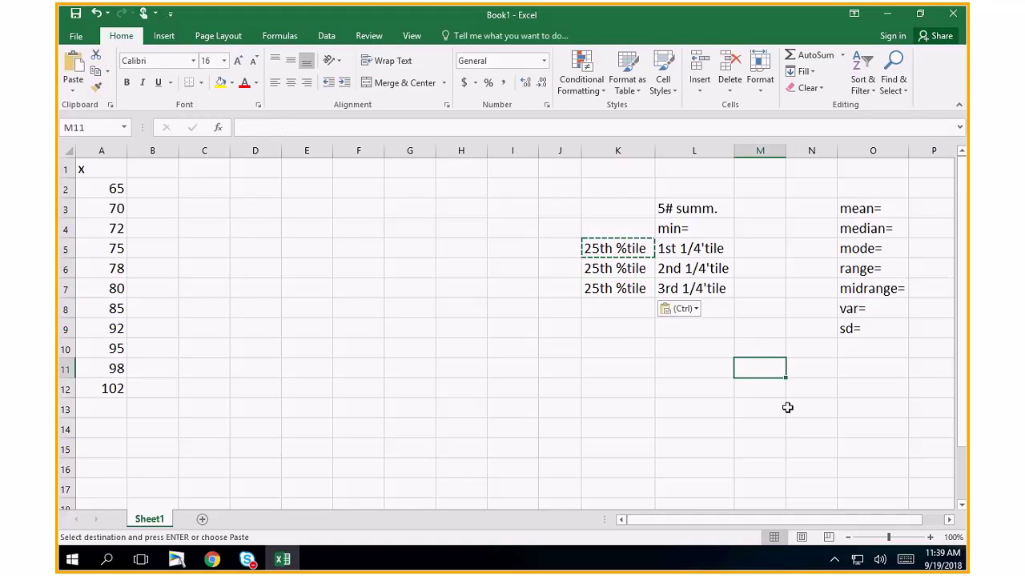
pyautogui.click(610, 308)
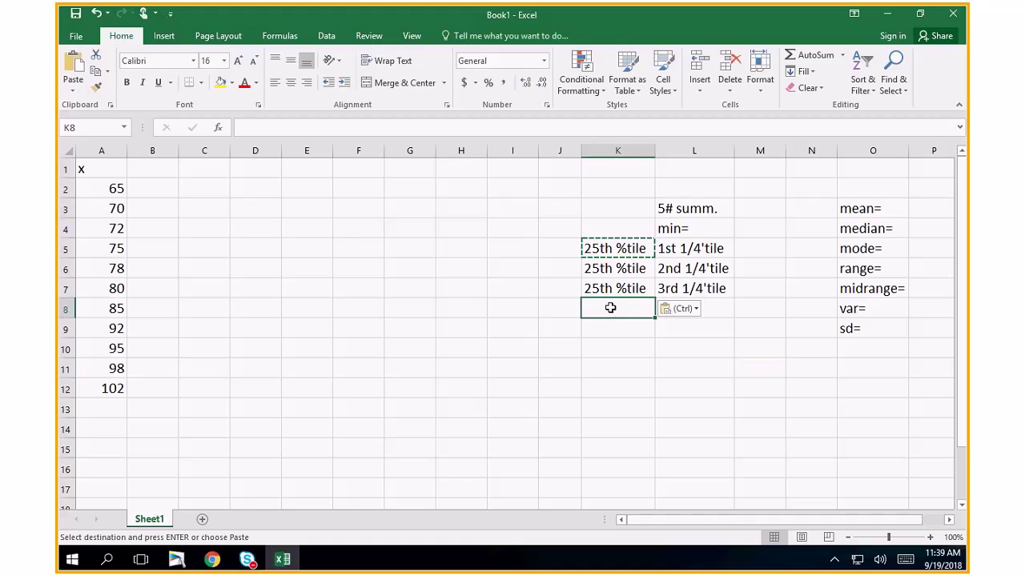
pyautogui.click(728, 311)
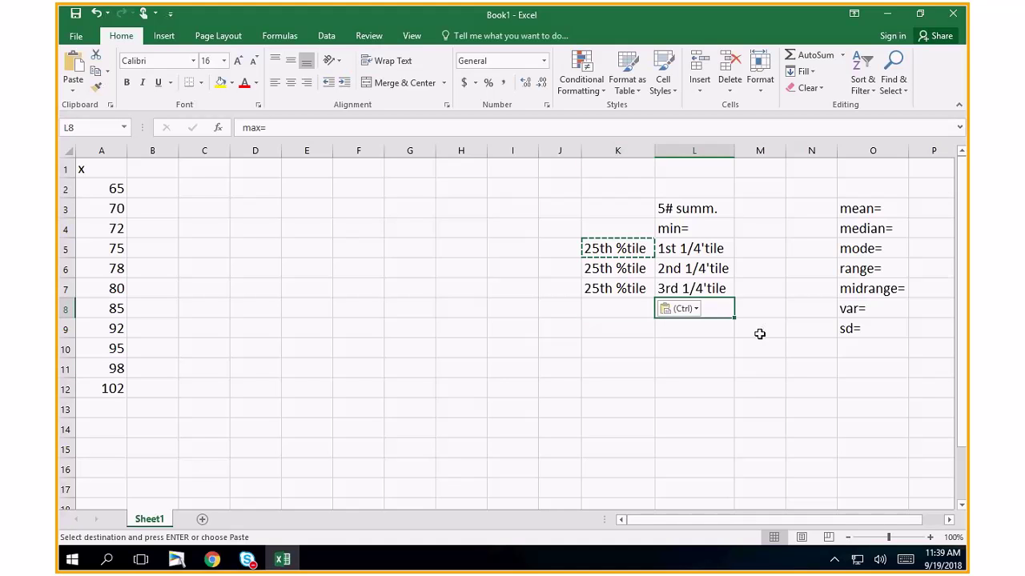
pyautogui.click(737, 368)
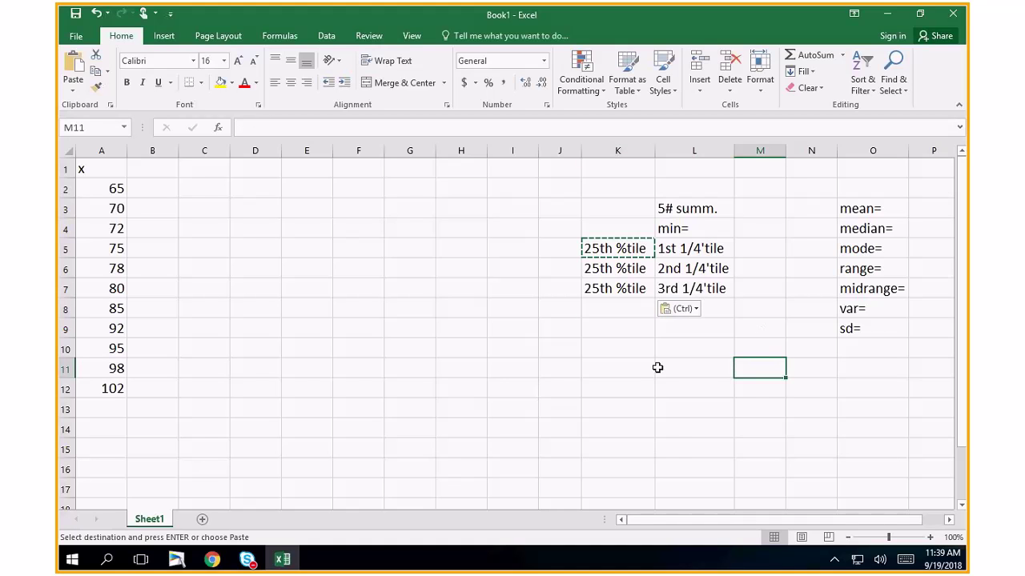
pyautogui.click(698, 310)
pyautogui.click(710, 307)
pyautogui.click(715, 305)
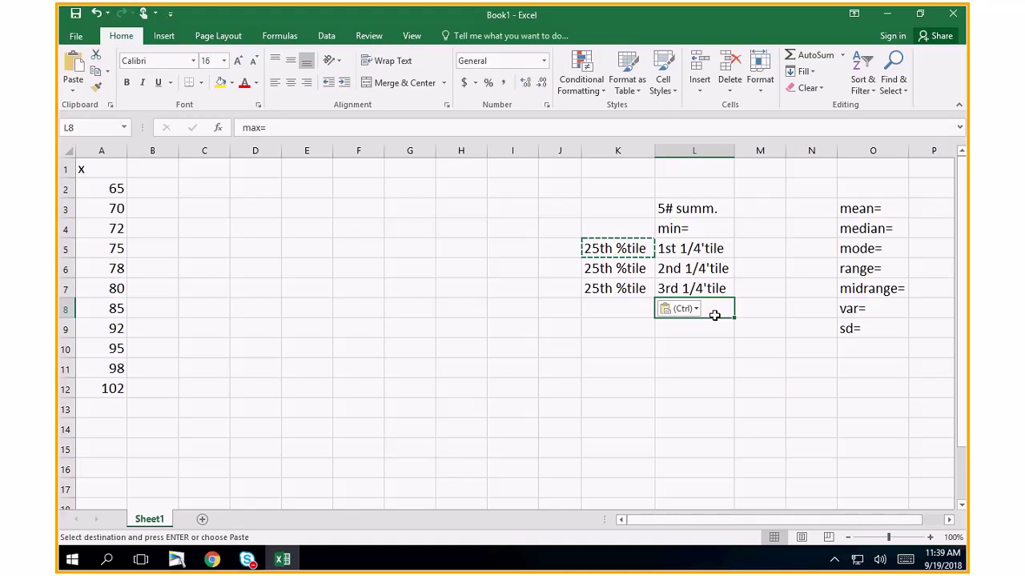
# - Enter the label max= in cell L8, below the third quartile label
pyautogui.write('max=')
pyautogui.hotkey('ctrl', 'Return')
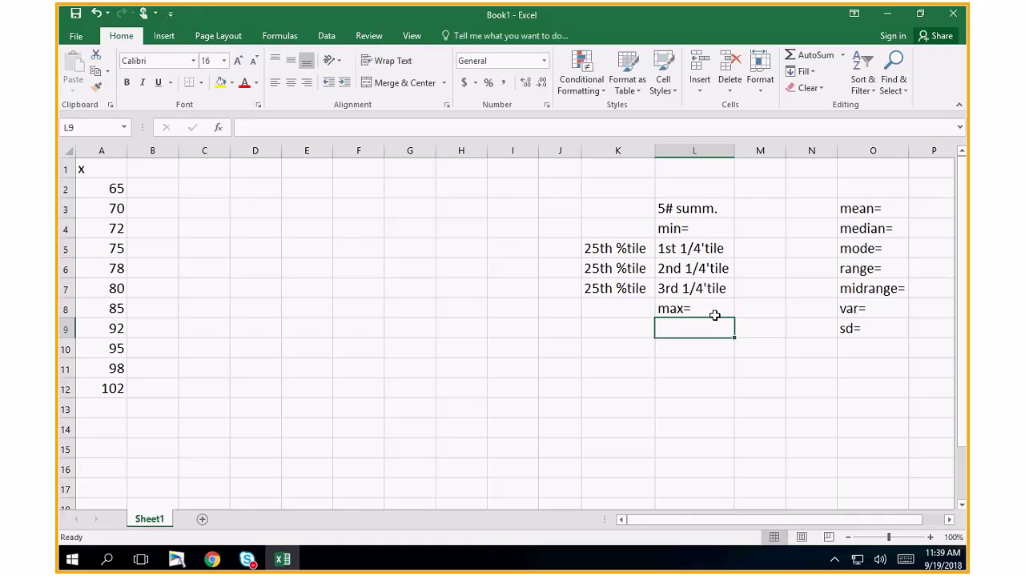
pyautogui.press('Up')
pyautogui.press('Up')
pyautogui.press('Up')
pyautogui.press('Up')
pyautogui.press('Up')
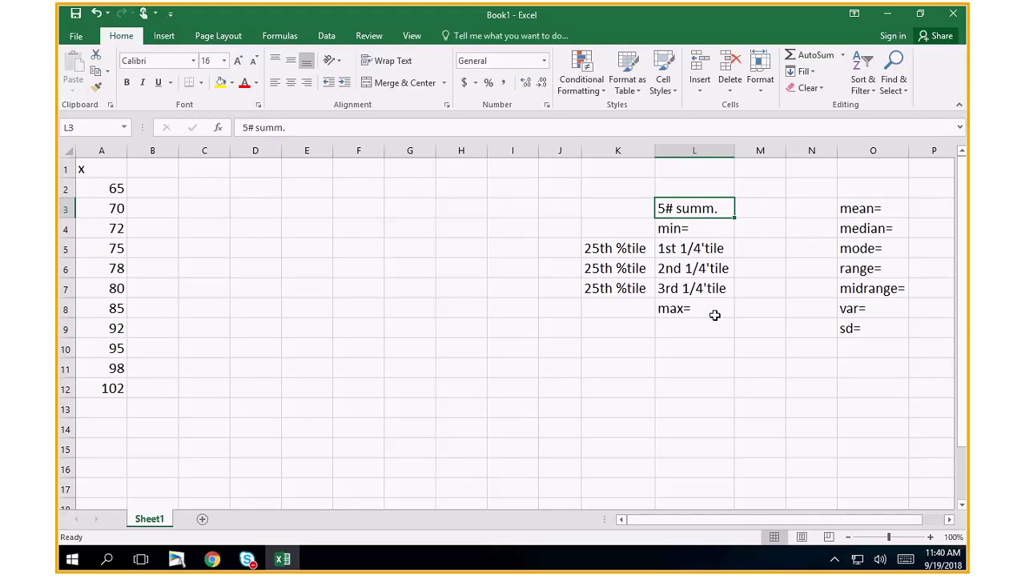
# - Link cell L14 to the mean's value cell with the formula =P3
pyautogui.press('Down')
pyautogui.press('Down')
pyautogui.press('Down')
pyautogui.press('Down')
pyautogui.press('Down')
pyautogui.press('Down')
pyautogui.press('Down')
pyautogui.press('Down')
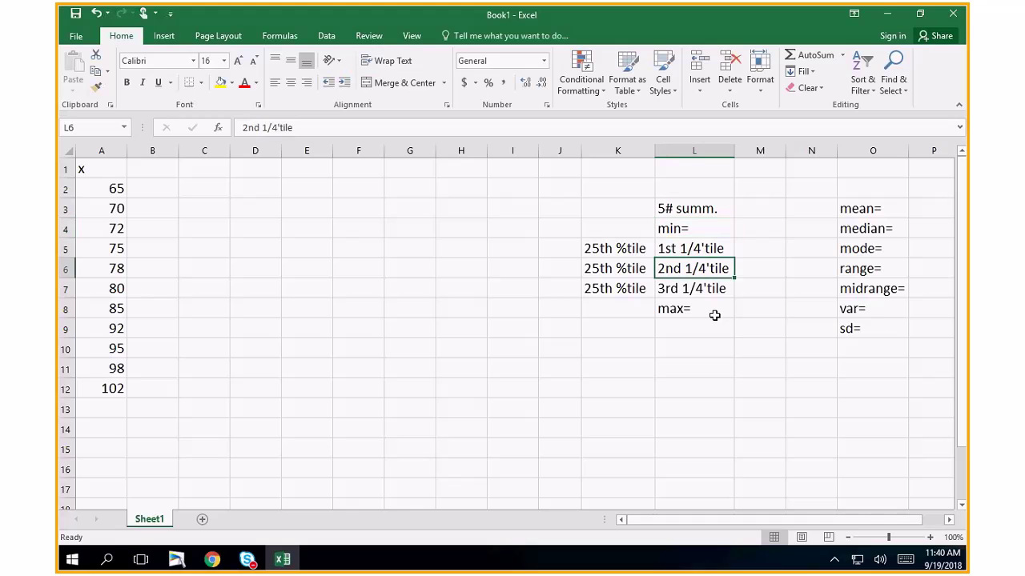
pyautogui.press('Down')
pyautogui.press('Down')
pyautogui.press('Down')
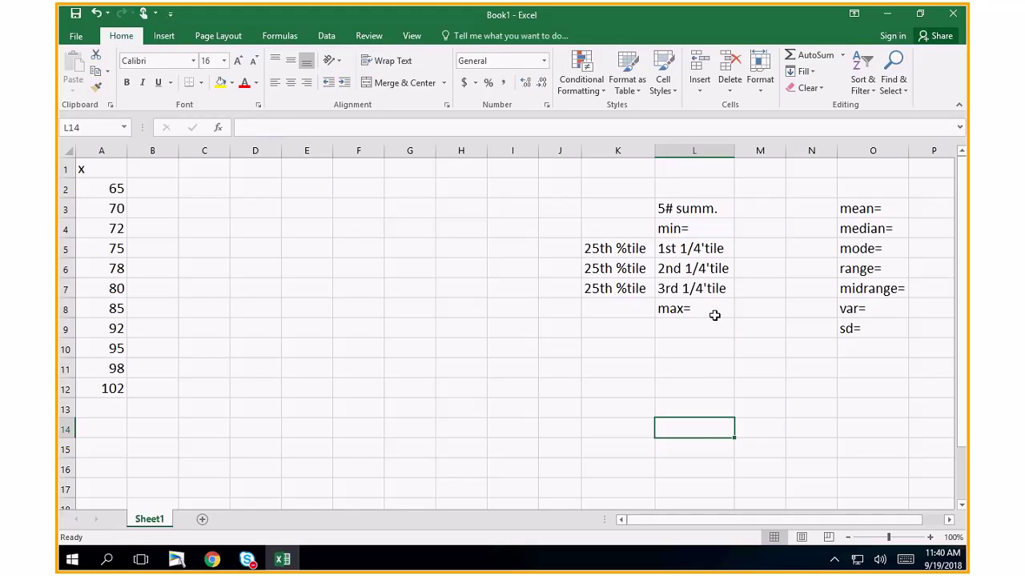
pyautogui.write('=')
pyautogui.click(927, 204)
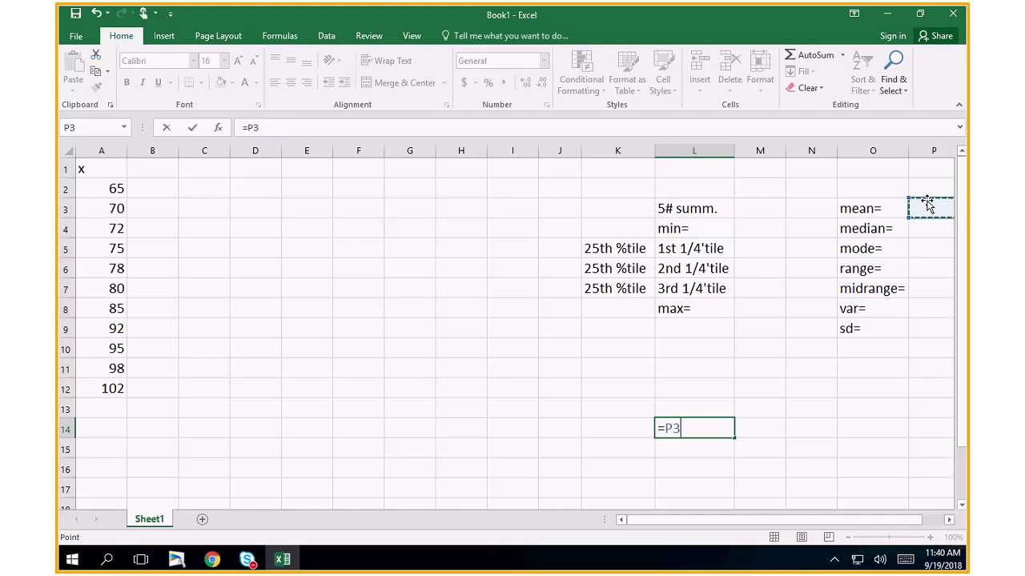
pyautogui.press('Return')
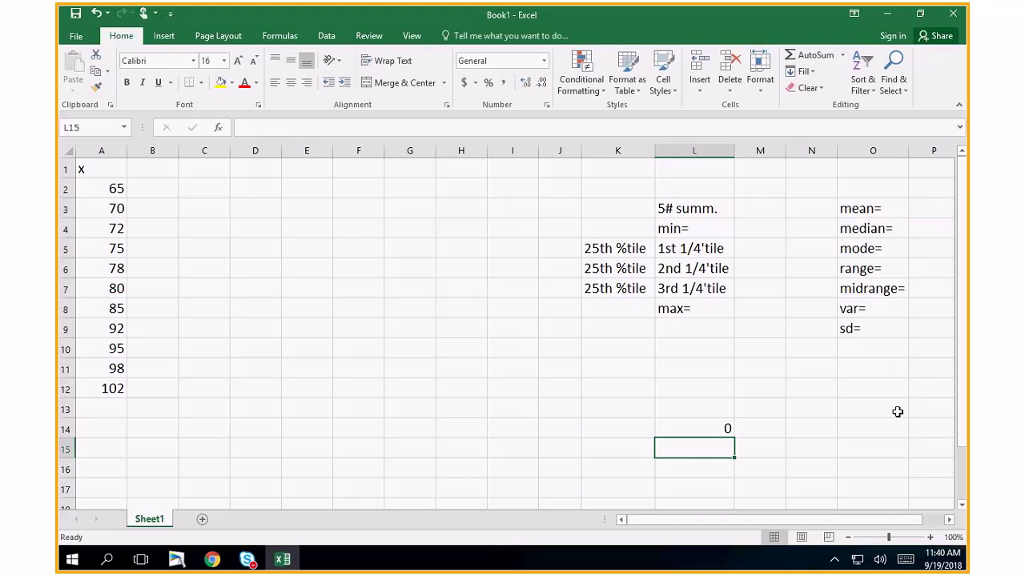
pyautogui.press('Up')
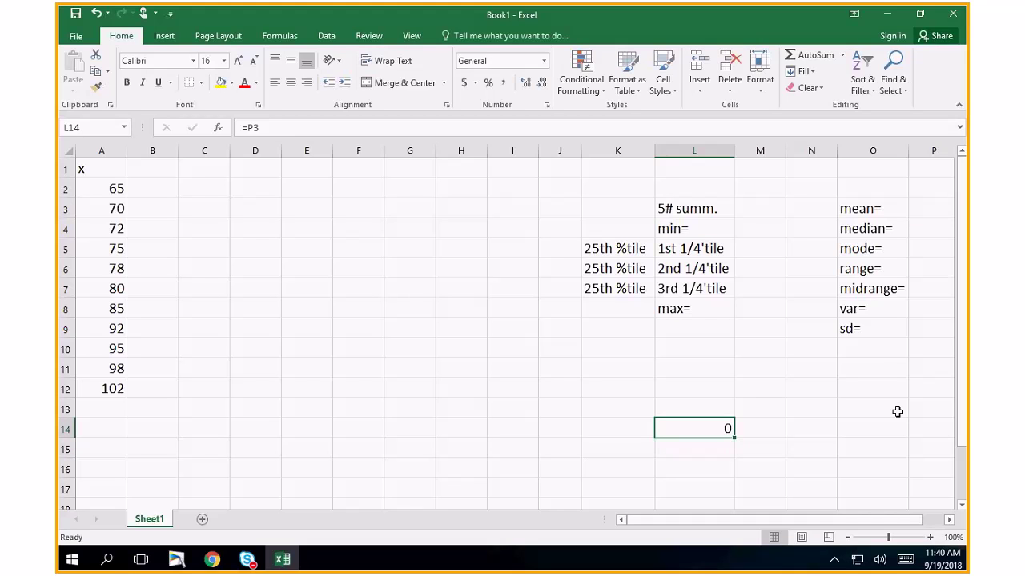
pyautogui.write('+')
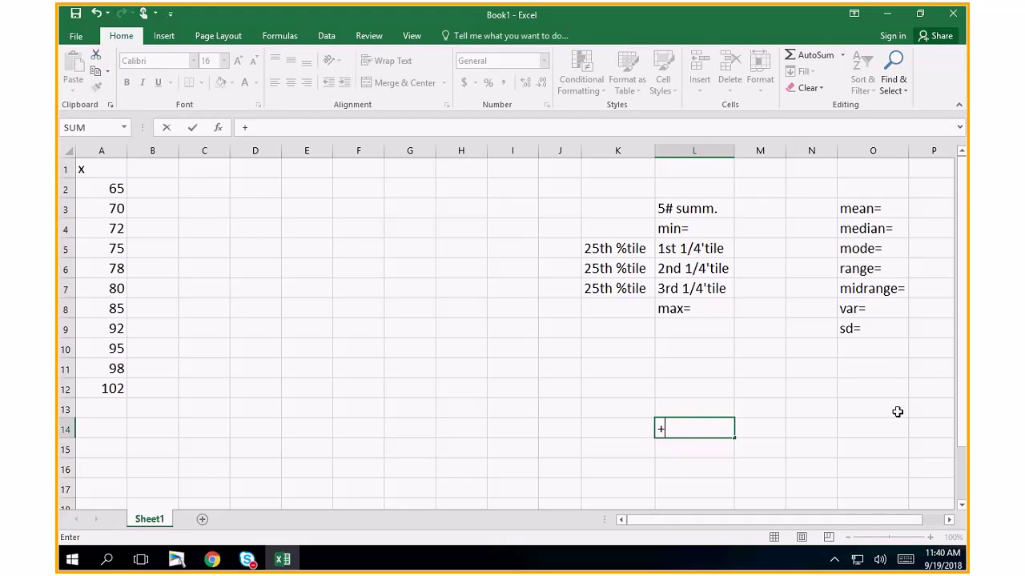
pyautogui.press('Escape')
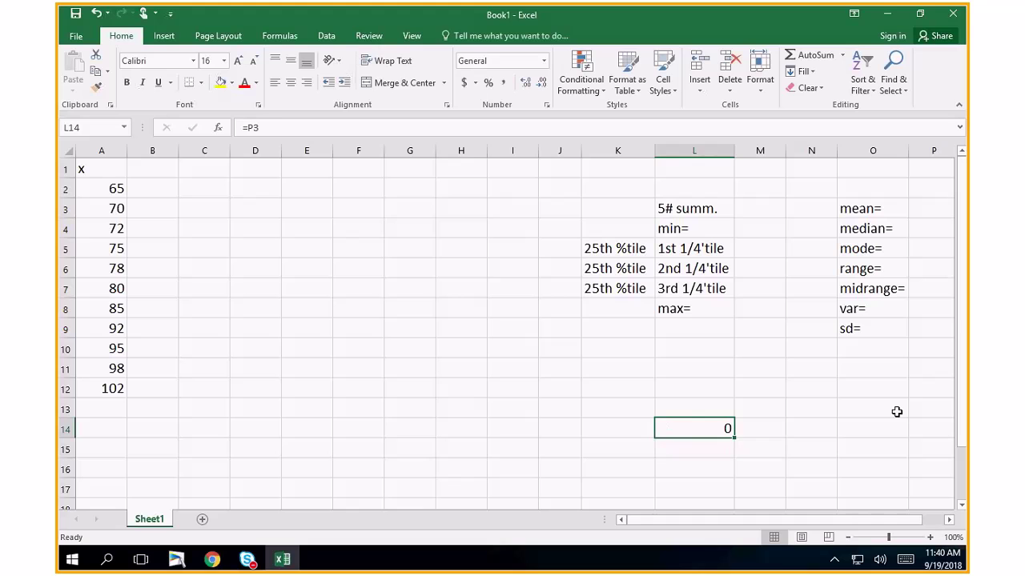
# - Enter =L14+$P$9 in cell M14, with the standard deviation reference absolute, and fill it across to O14
pyautogui.press('Right')
pyautogui.write('=')
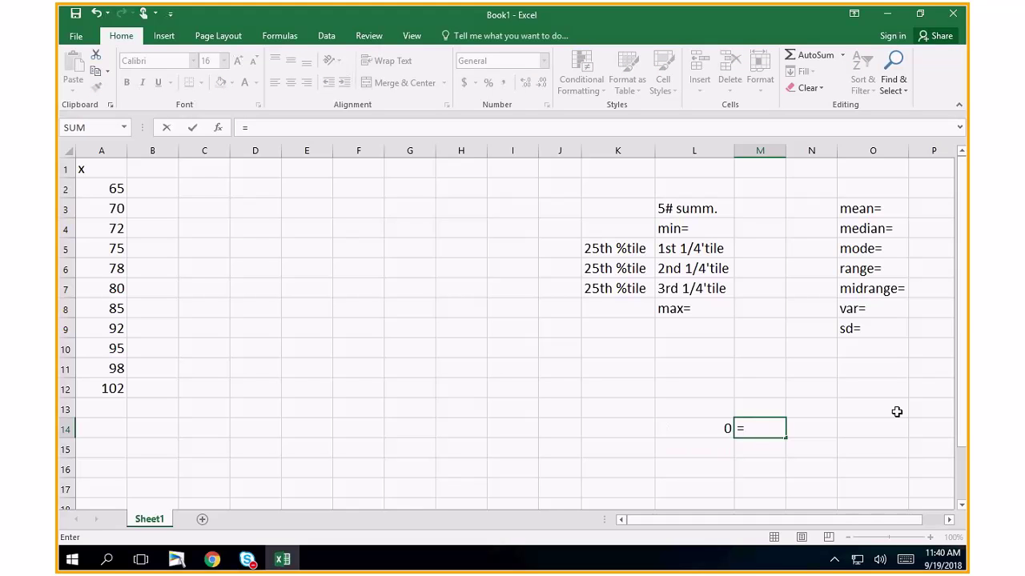
pyautogui.click(723, 428)
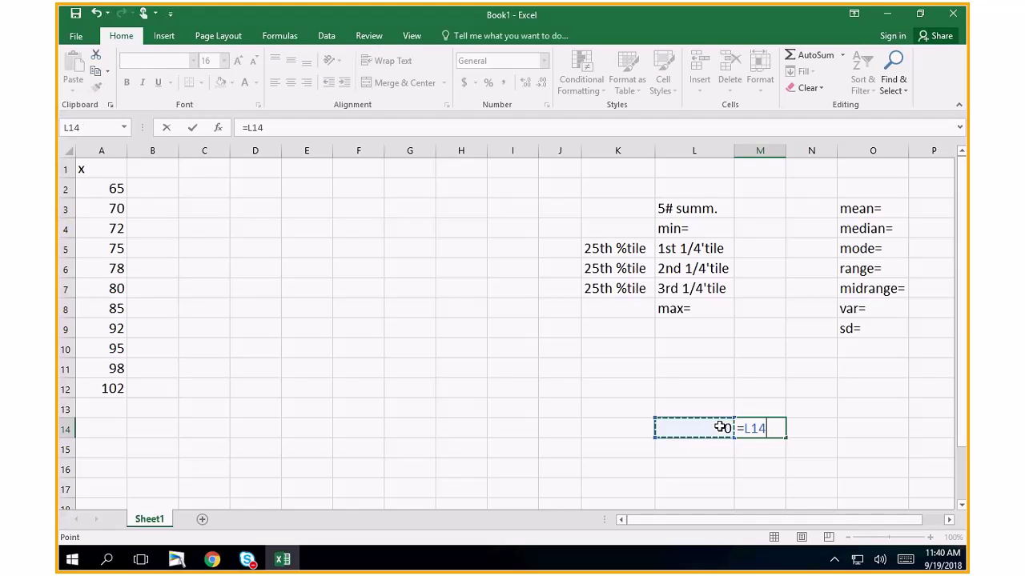
pyautogui.write('+')
pyautogui.click(919, 328)
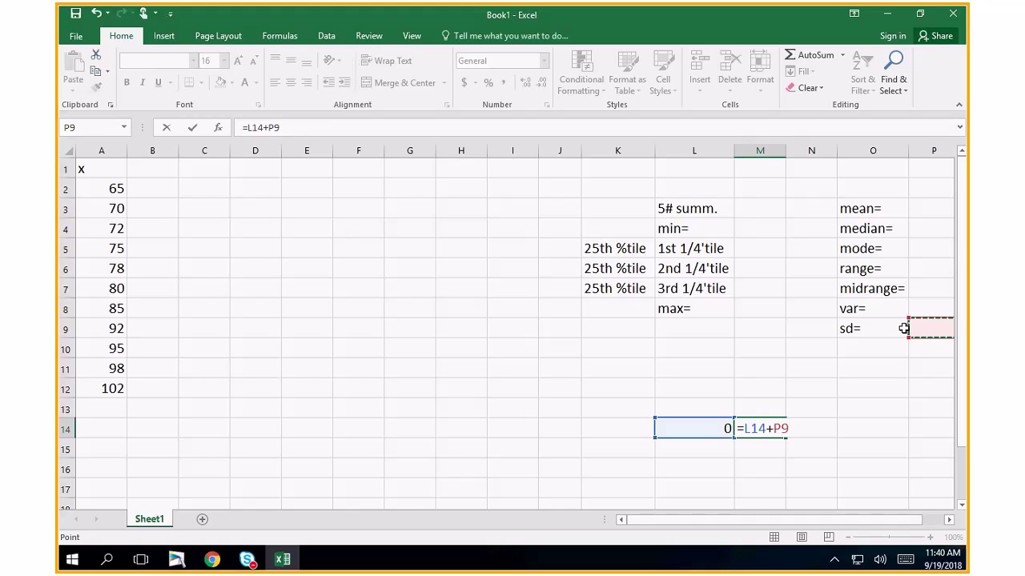
pyautogui.press('F4')
pyautogui.press('Return')
pyautogui.click(773, 432)
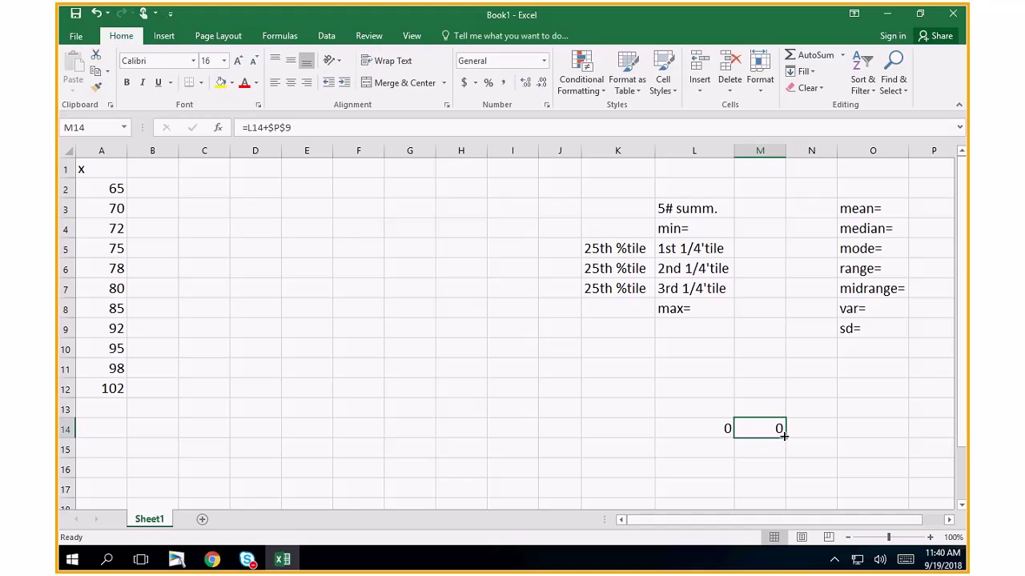
pyautogui.moveTo(784, 434); pyautogui.dragTo(903, 436)
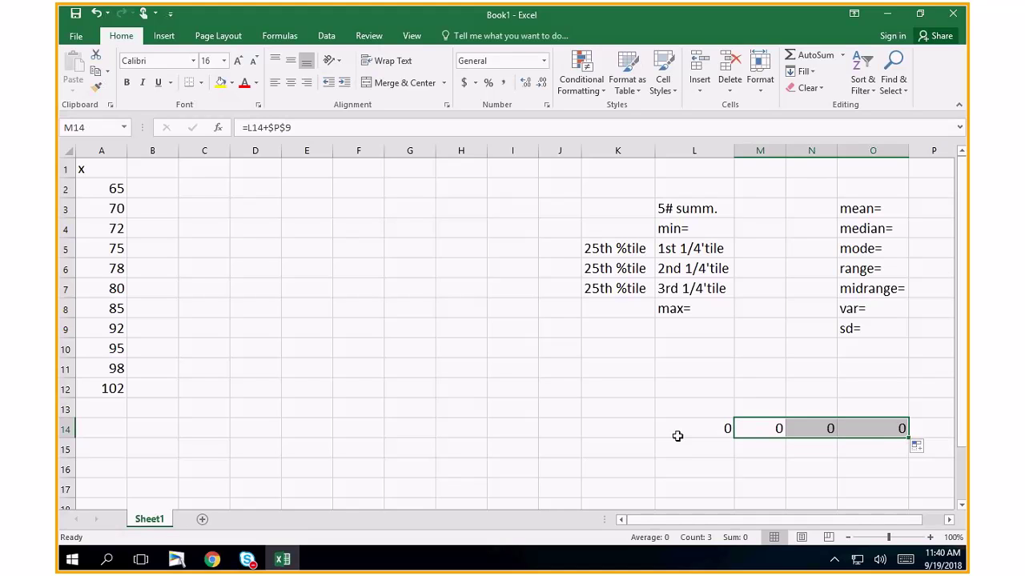
# - Enter =L14-$P$9 in cell K14 to subtract the standard deviation, keeping its reference absolute
pyautogui.click(636, 429)
pyautogui.write('=')
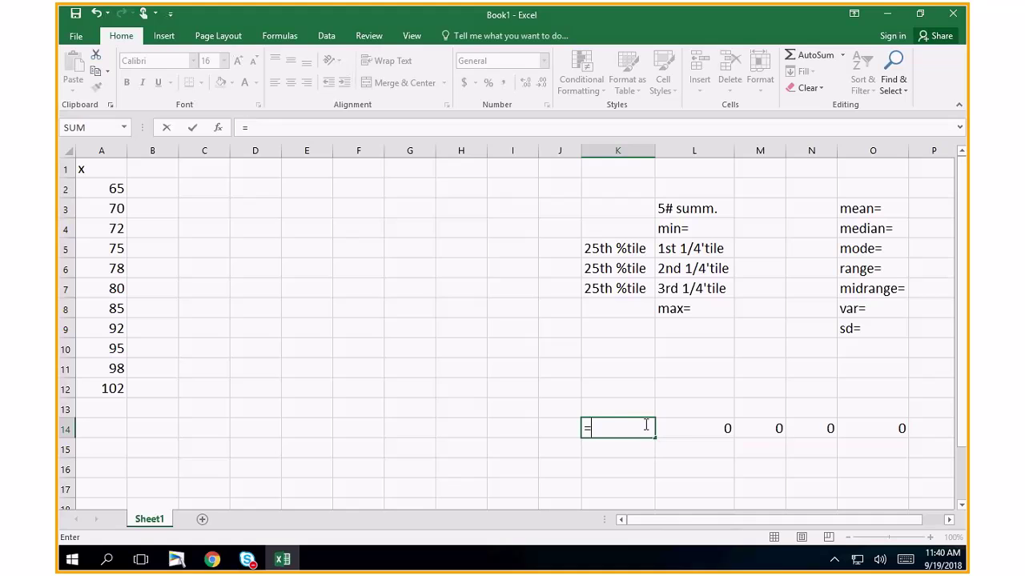
pyautogui.click(690, 431)
pyautogui.write('-')
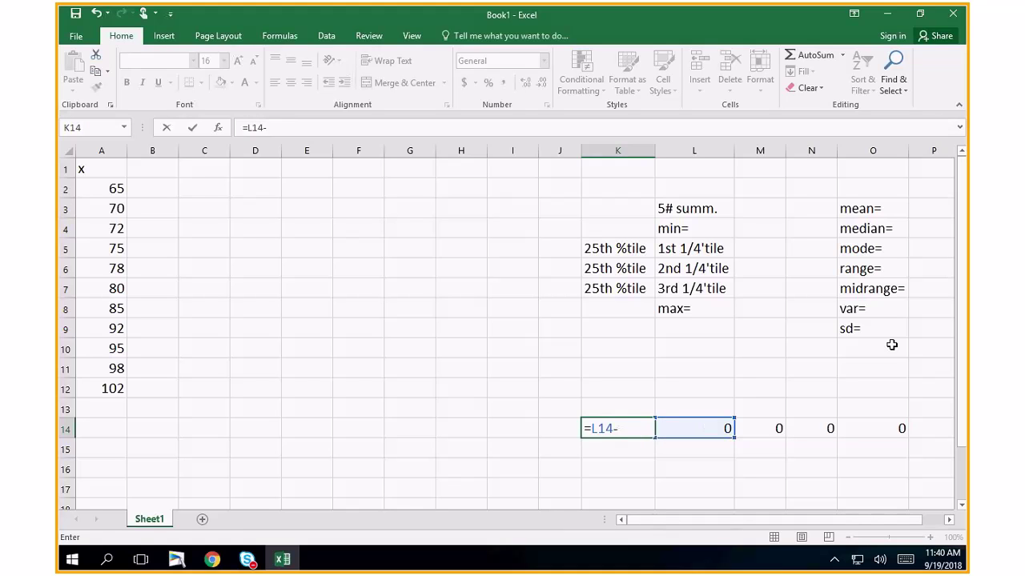
pyautogui.click(931, 326)
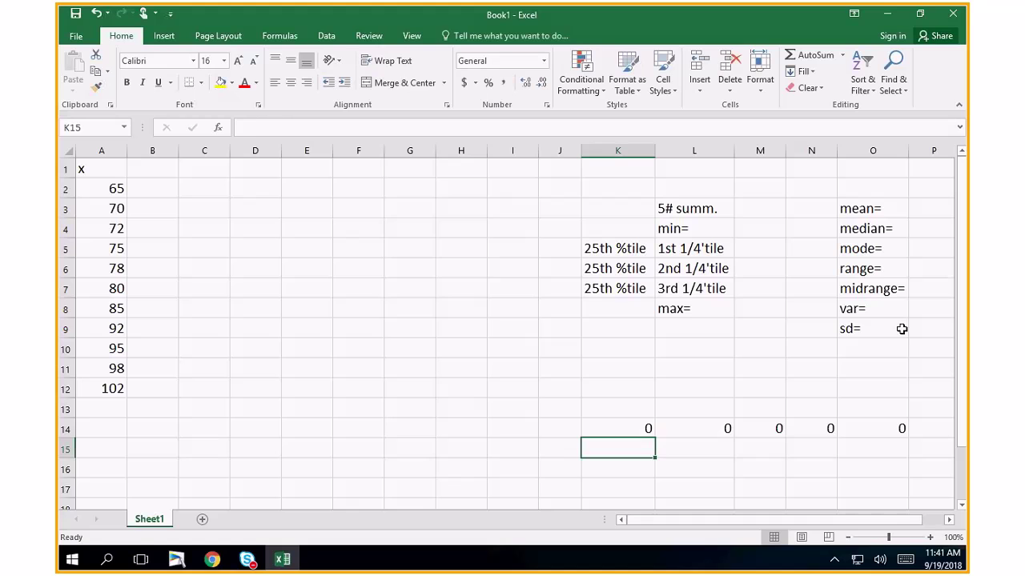
# - Fill the K14 subtraction formula across to I14, and centre the contents of cells I14:O14
pyautogui.click(625, 425)
pyautogui.moveTo(652, 439); pyautogui.dragTo(885, 428)
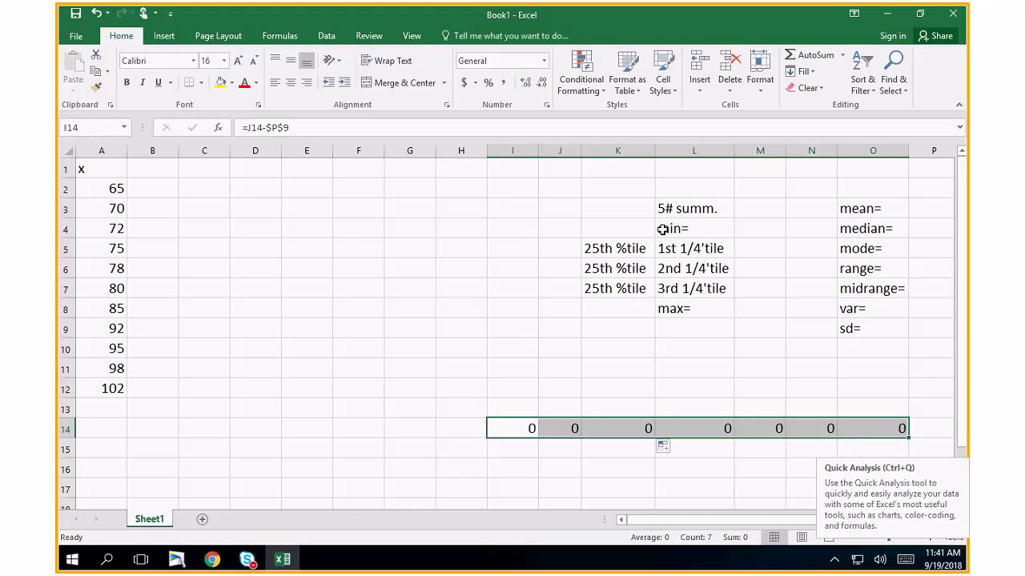
pyautogui.click(290, 85)
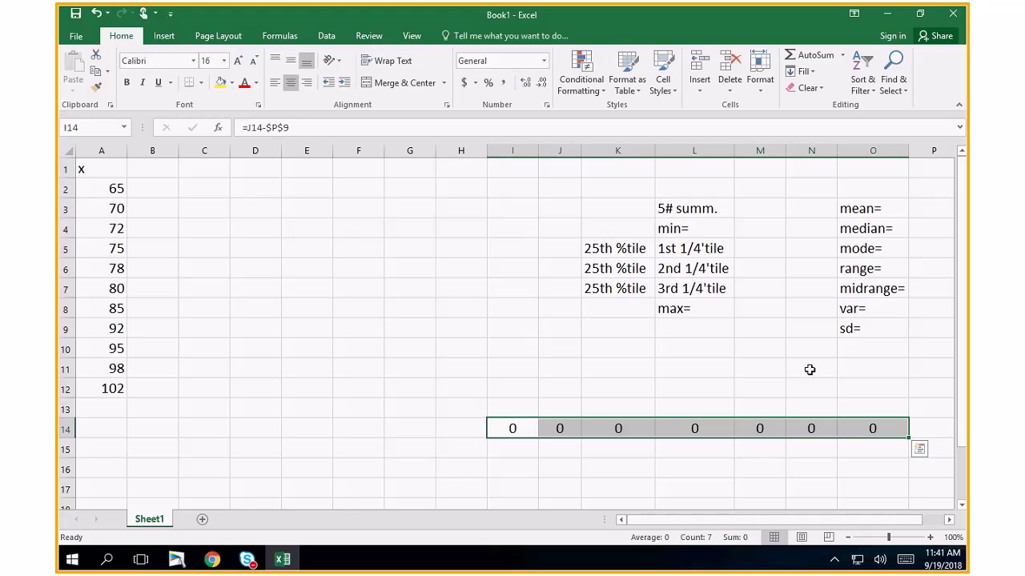
# - Highlight the 2nd 1/4'tile row in K6:M6 and the median cells O4:P4 with yellow fill
pyautogui.click(665, 268)
pyautogui.moveTo(639, 269); pyautogui.dragTo(664, 268)
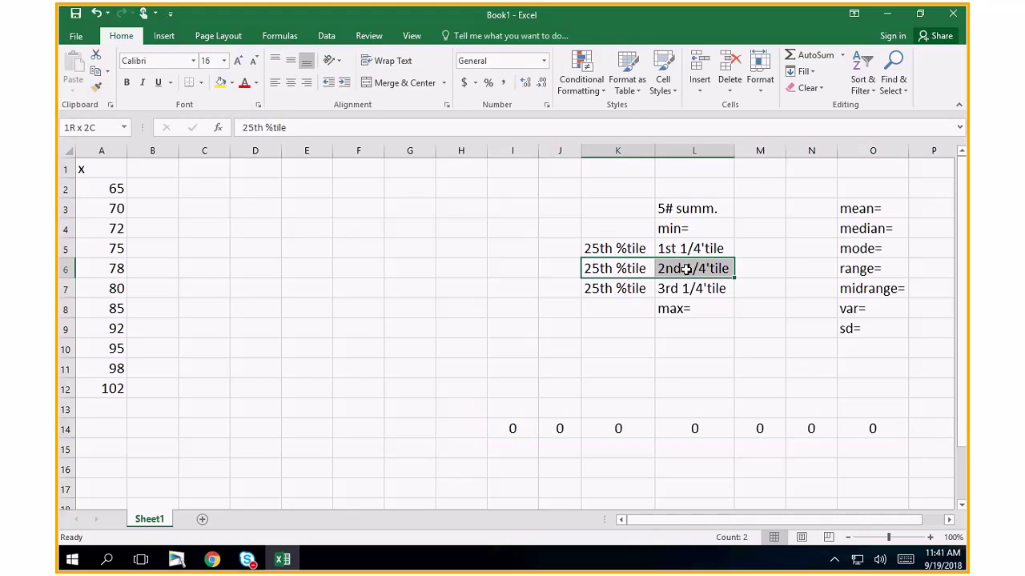
pyautogui.click(220, 82)
pyautogui.click(868, 228)
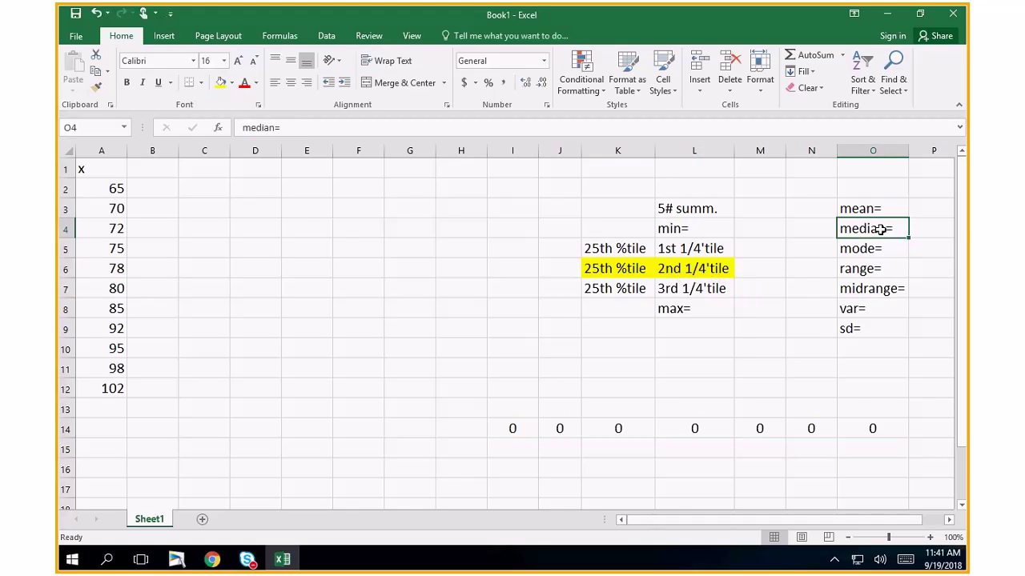
pyautogui.moveTo(880, 229); pyautogui.dragTo(793, 229)
pyautogui.click(220, 83)
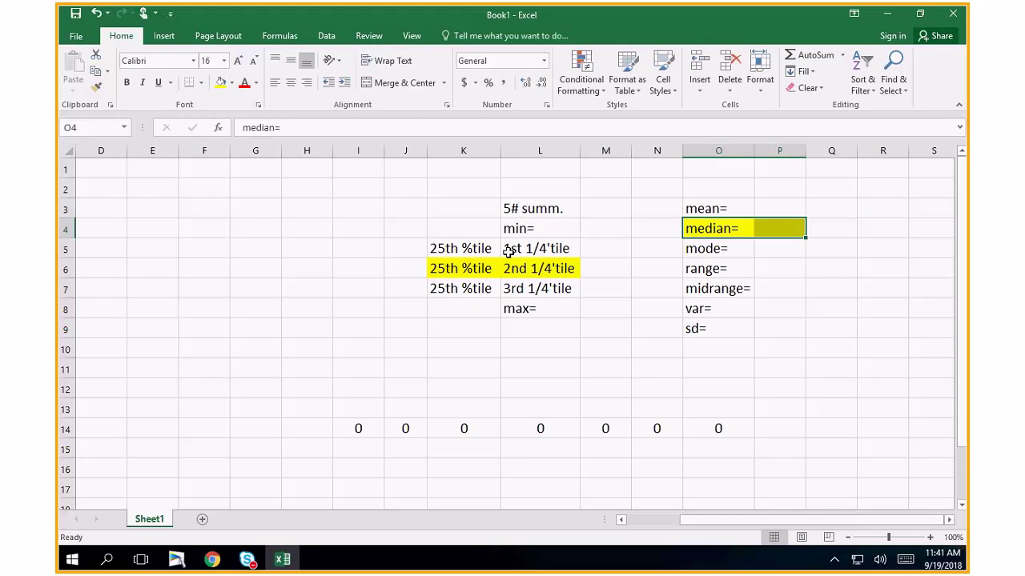
pyautogui.click(592, 269)
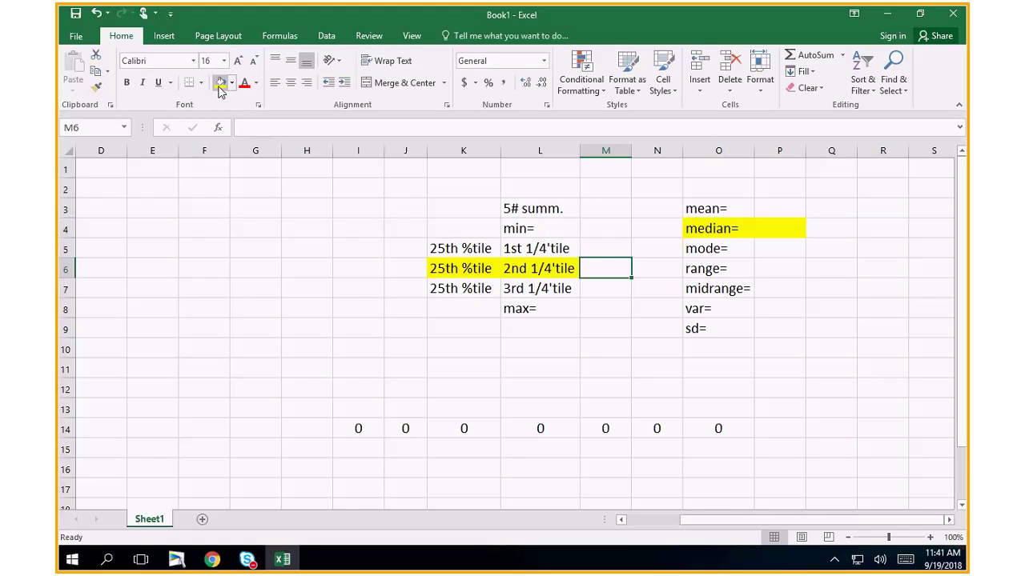
pyautogui.click(220, 83)
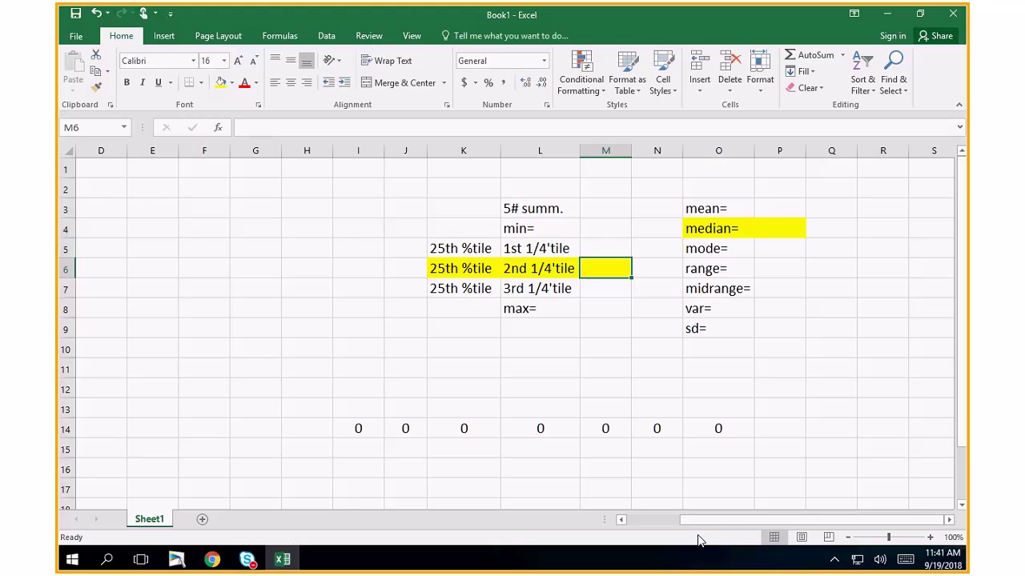
# - Count through the data values in column A from both ends to locate the middle value
pyautogui.click(620, 520)
pyautogui.click(621, 521)
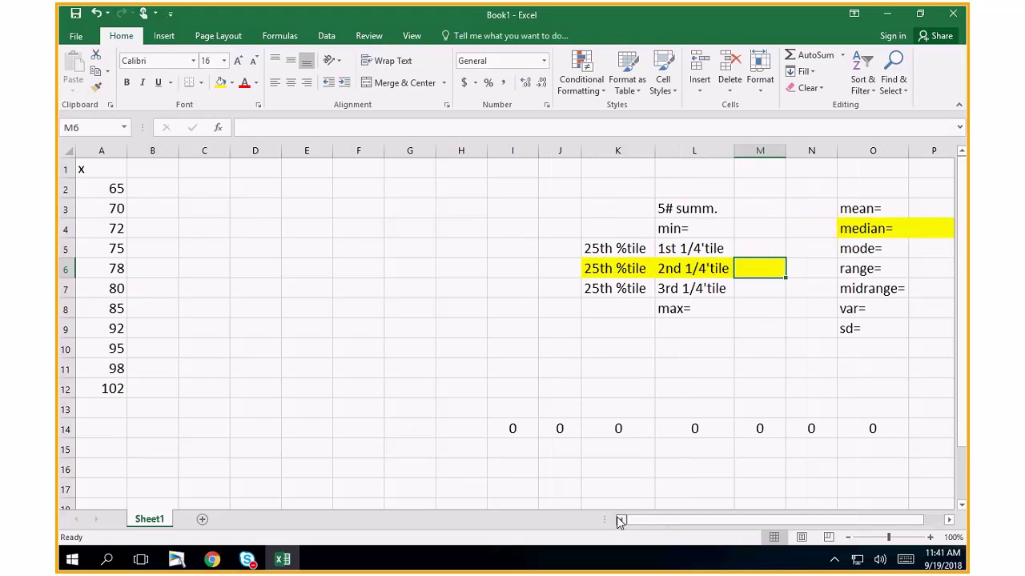
pyautogui.click(104, 192)
pyautogui.press('Down')
pyautogui.press('Down')
pyautogui.press('Down')
pyautogui.press('Down')
pyautogui.press('Down')
pyautogui.press('Down')
pyautogui.press('Down')
pyautogui.press('Down')
pyautogui.press('Down')
pyautogui.press('Down')
pyautogui.press('Up')
pyautogui.press('Up')
pyautogui.press('Up')
pyautogui.press('Up')
pyautogui.press('Up')
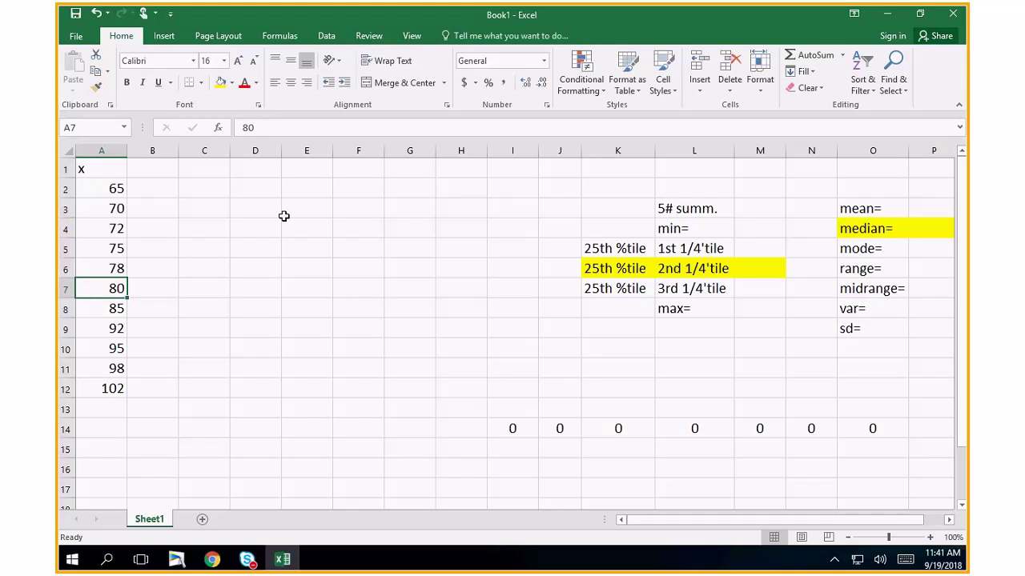
pyautogui.press('Up')
pyautogui.press('Down')
pyautogui.press('Down')
pyautogui.press('Down')
pyautogui.press('Down')
pyautogui.press('Down')
pyautogui.press('Down')
pyautogui.press('Up')
pyautogui.press('Up')
pyautogui.press('Up')
pyautogui.press('Up')
pyautogui.press('Up')
pyautogui.press('Up')
pyautogui.press('Up')
pyautogui.press('Up')
pyautogui.press('Up')
pyautogui.press('Up')
# - Highlight the middle data value in cell A7 with yellow fill
pyautogui.press('Down')
pyautogui.press('Down')
pyautogui.press('Down')
pyautogui.press('Down')
pyautogui.press('Down')
pyautogui.click(220, 84)
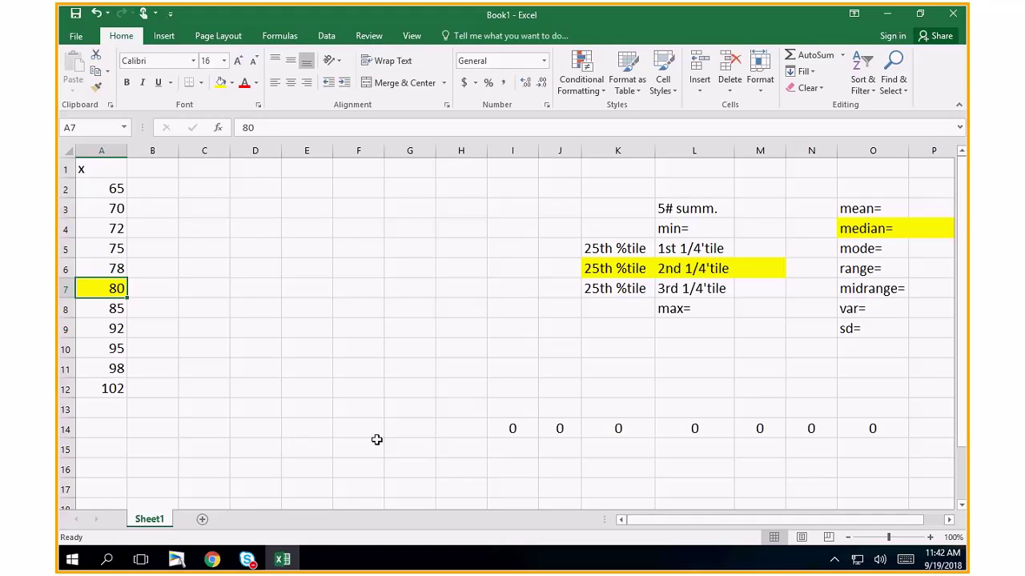
# - Fill the min= cells L4:M4 and the smallest data value in A2 with the same light gray
pyautogui.click(687, 229)
pyautogui.moveTo(722, 228); pyautogui.dragTo(747, 232)
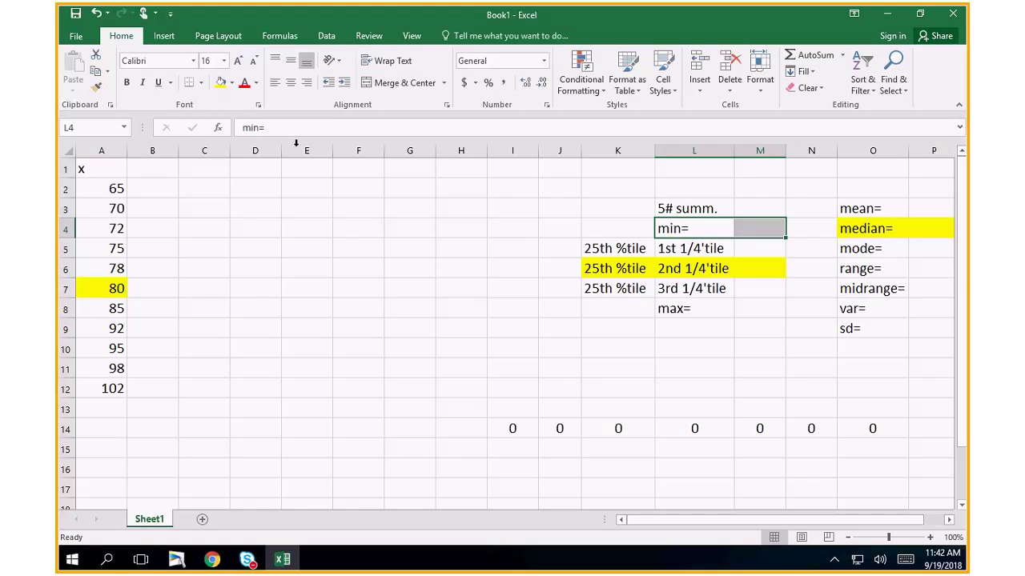
pyautogui.click(232, 83)
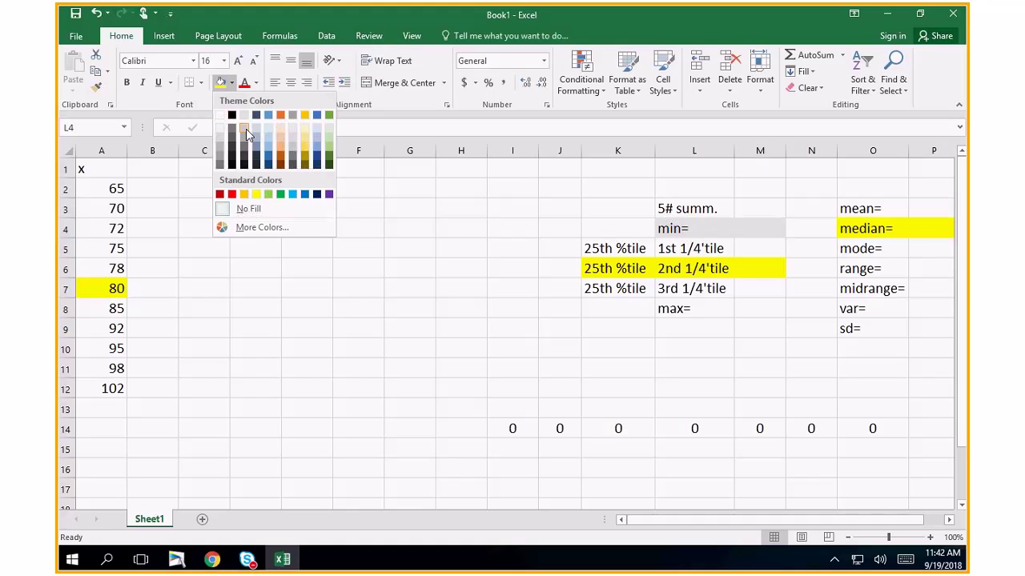
pyautogui.click(246, 131)
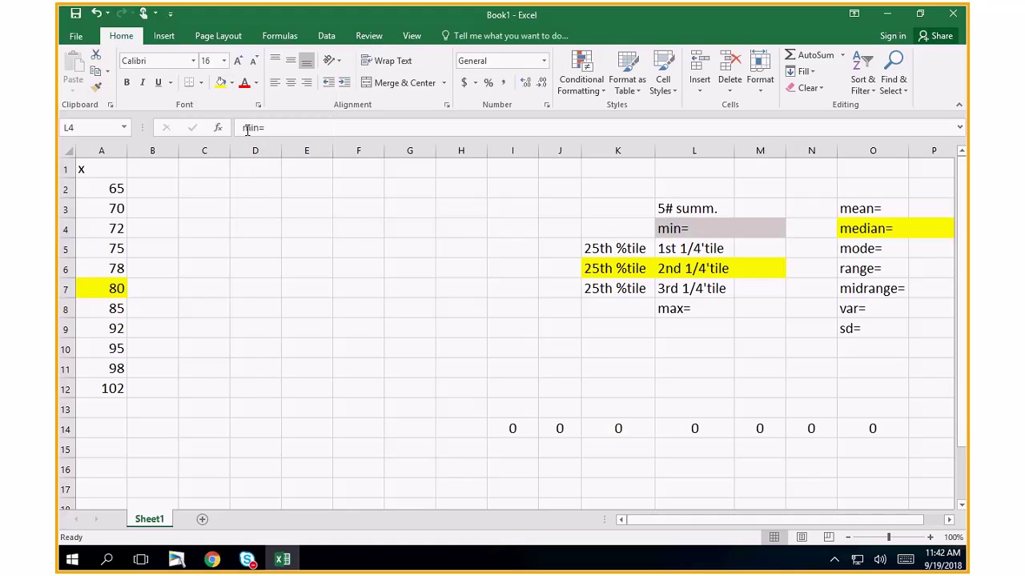
pyautogui.click(98, 184)
pyautogui.click(219, 83)
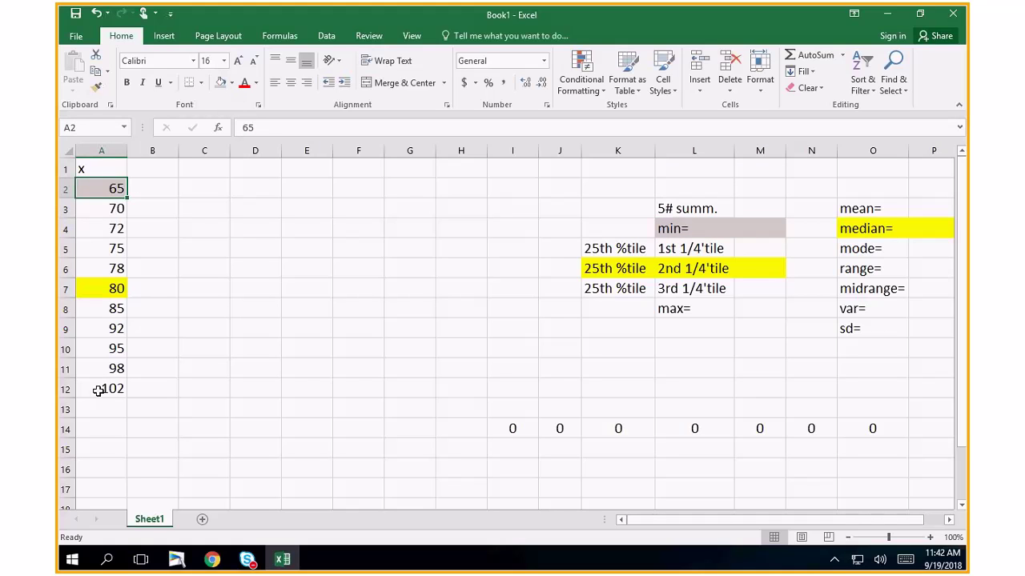
# - Fill the largest data value in A12 and the max= cells L8:M8 with the same light green
pyautogui.click(97, 389)
pyautogui.click(232, 82)
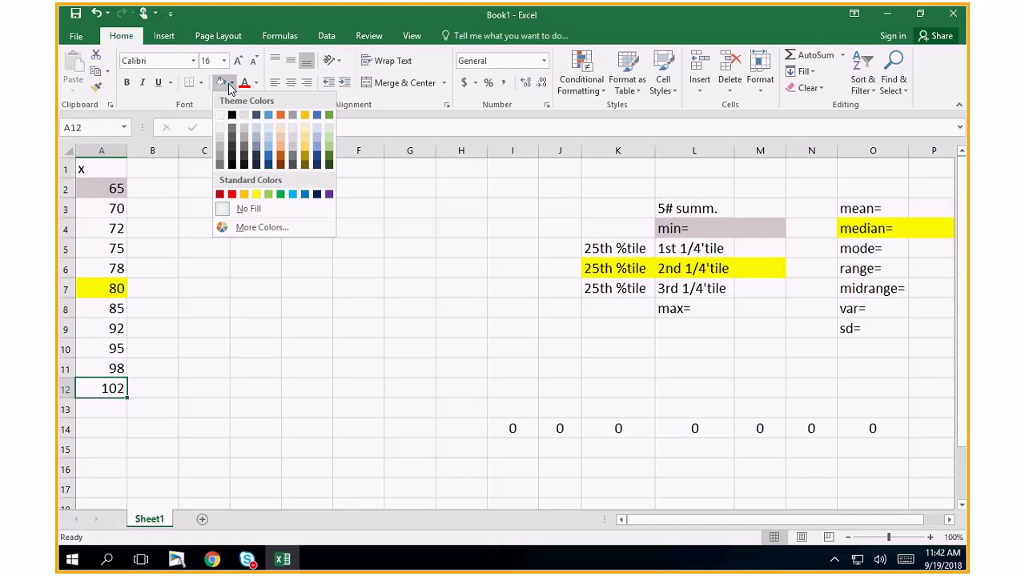
pyautogui.click(329, 147)
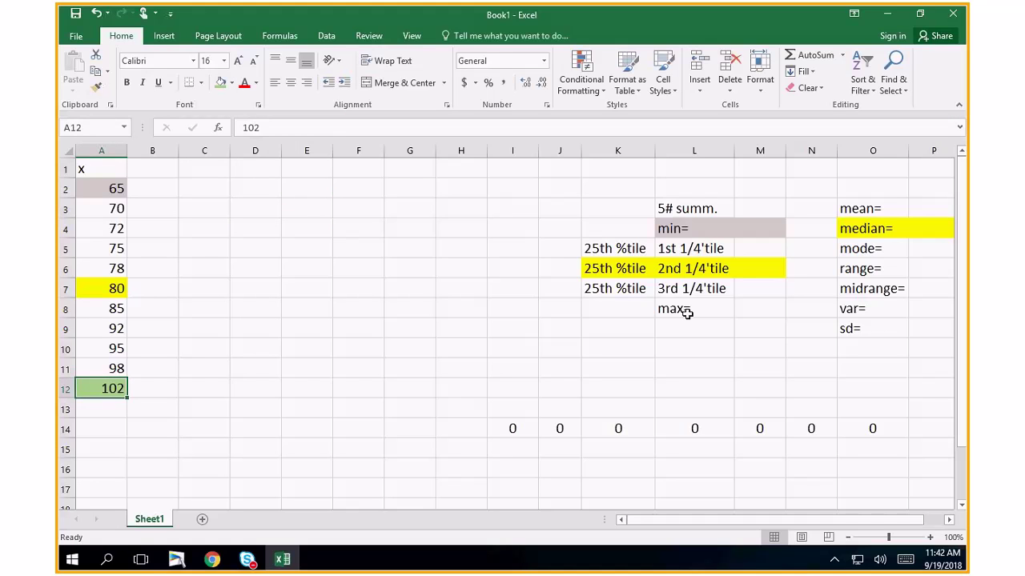
pyautogui.moveTo(687, 310); pyautogui.dragTo(759, 307)
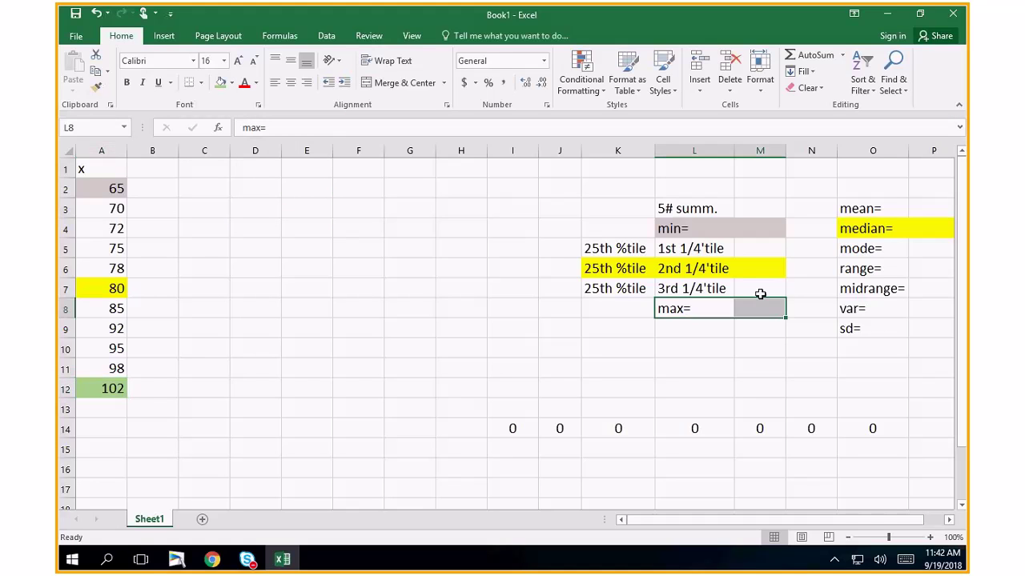
pyautogui.click(222, 85)
# - Link cell M4 beside the min= label to the smallest data value with =A2
pyautogui.click(740, 233)
pyautogui.press('F2')
pyautogui.write('=')
pyautogui.click(116, 189)
pyautogui.press('Return')
# - Link cell M8 beside the max= label to the largest data value with =A12
pyautogui.click(755, 306)
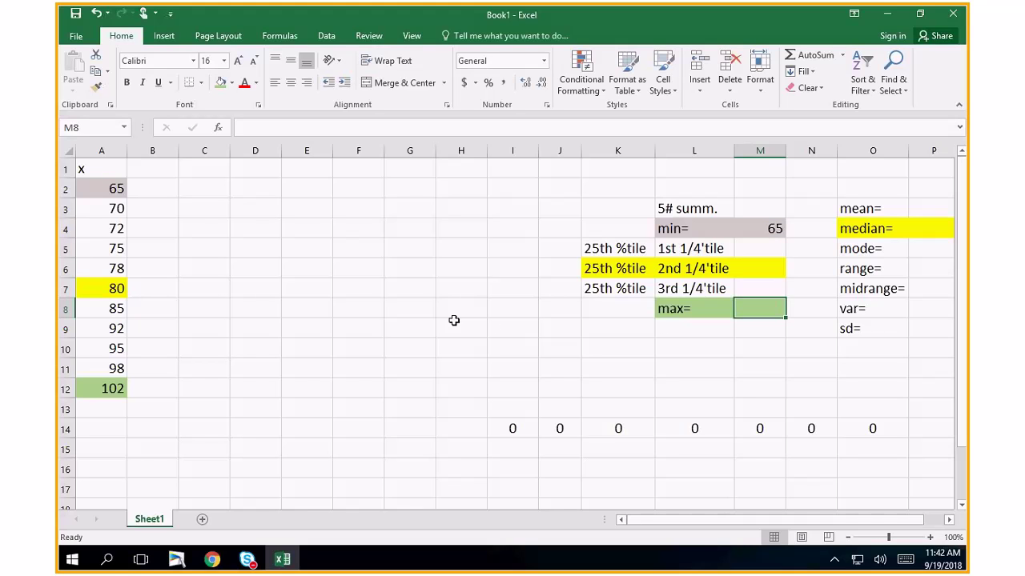
pyautogui.write('=')
pyautogui.click(104, 388)
pyautogui.press('Return')
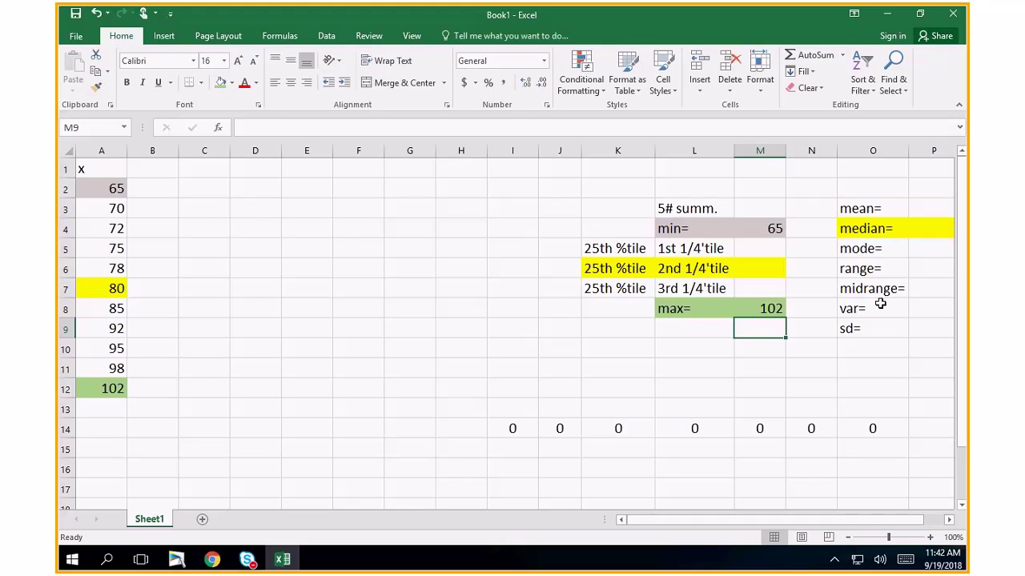
# - Link cell P4 beside the median= label to the middle data value with =A7, and narrow column N slightly
pyautogui.click(923, 230)
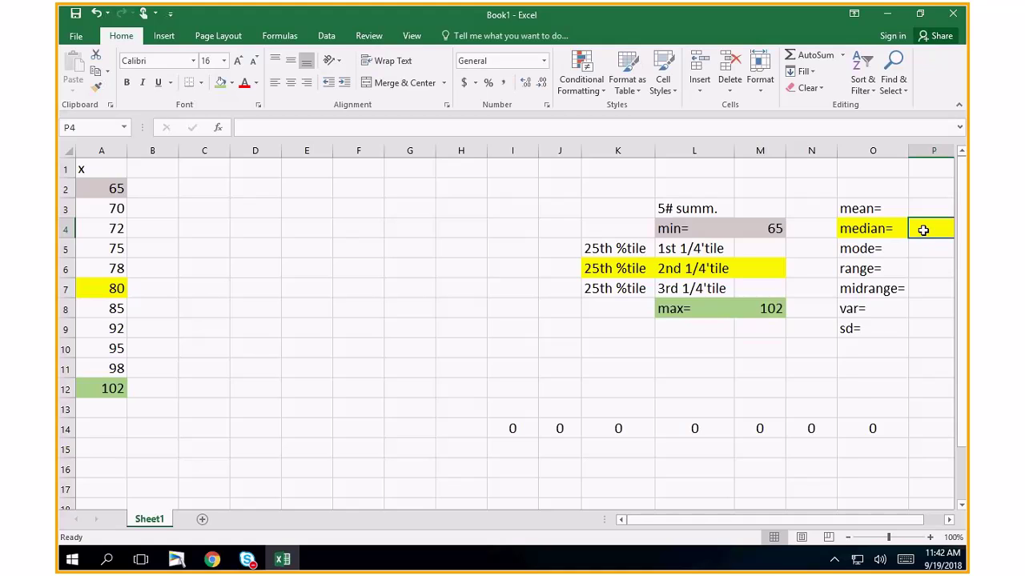
pyautogui.write('=')
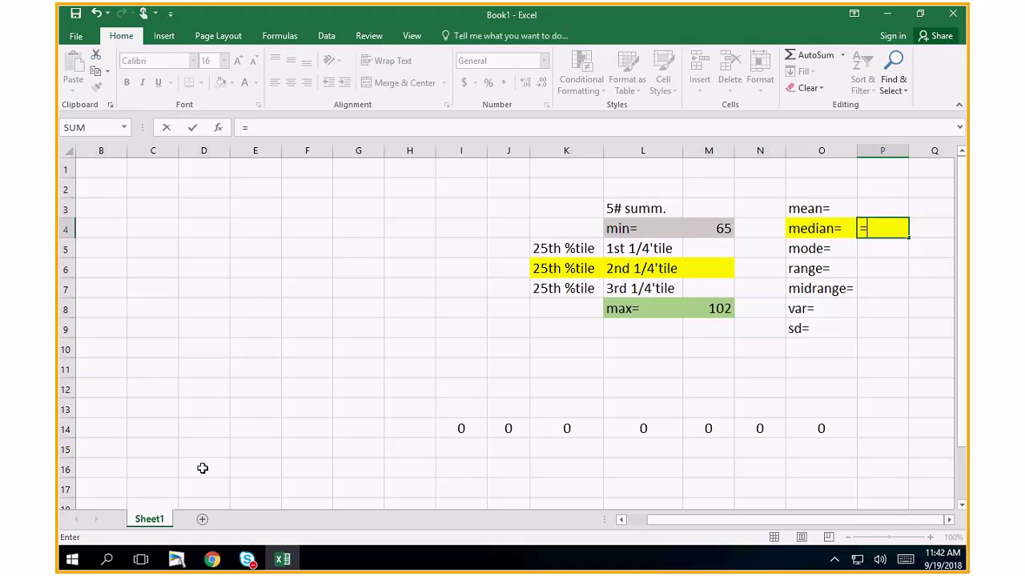
pyautogui.click(619, 521)
pyautogui.click(103, 288)
pyautogui.hotkey('ctrl', 'Return')
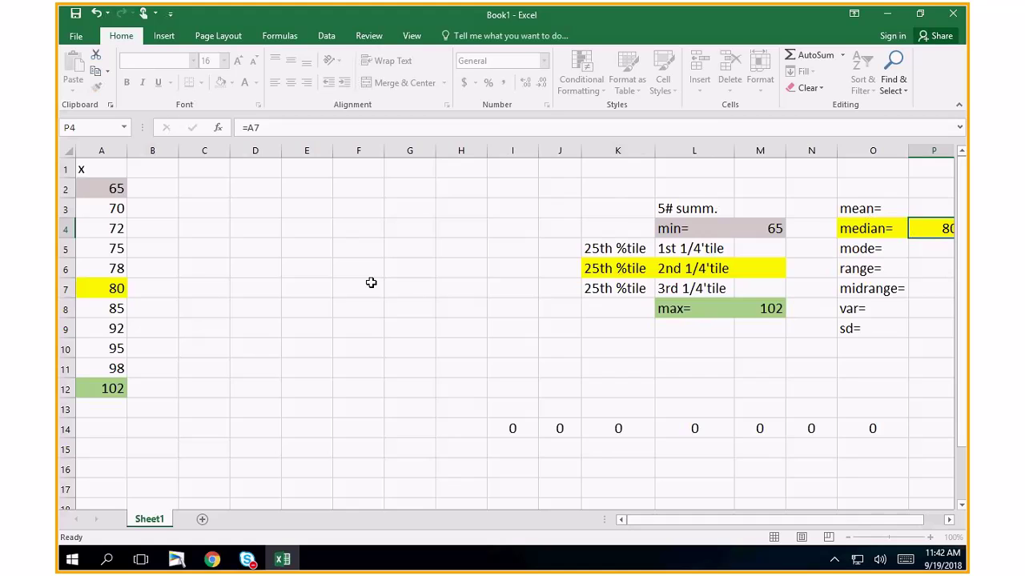
pyautogui.press('Return')
pyautogui.moveTo(785, 151); pyautogui.dragTo(775, 149)
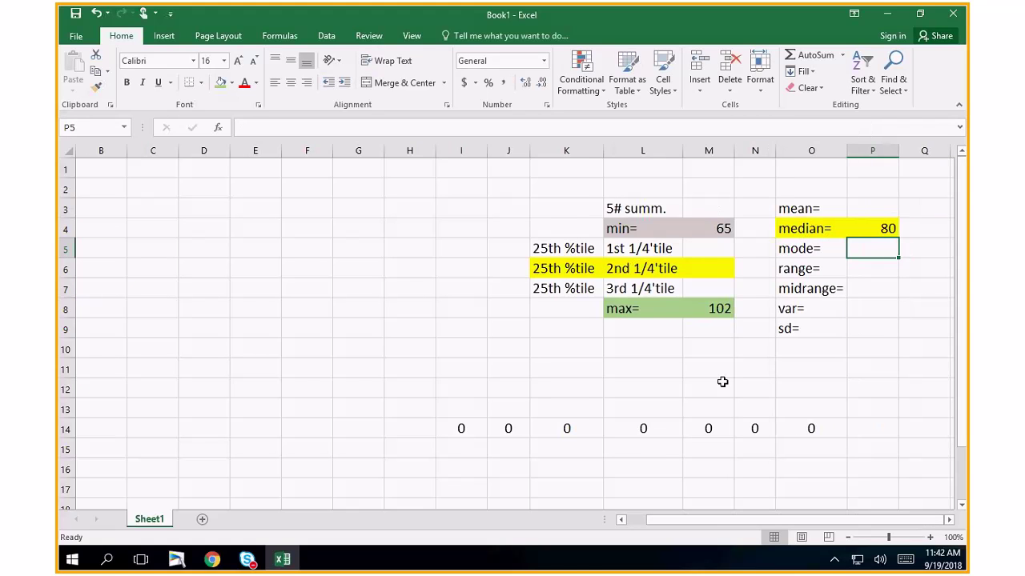
# - Try to compute the mean in P3 with =SUM(A2:A12)11, accepting the suggested correction =SUM(A2:A12)*11
pyautogui.click(621, 520)
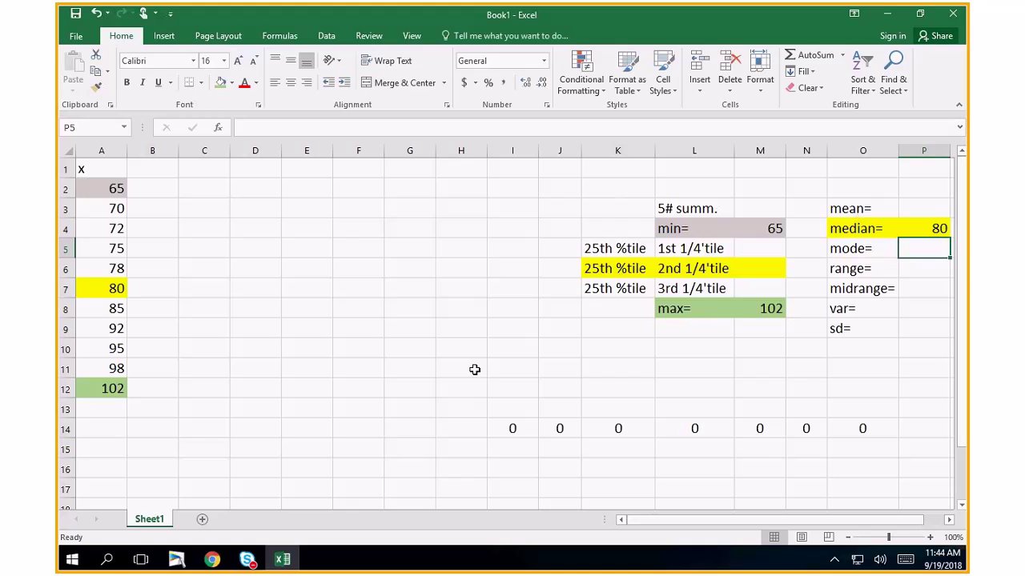
pyautogui.click(918, 209)
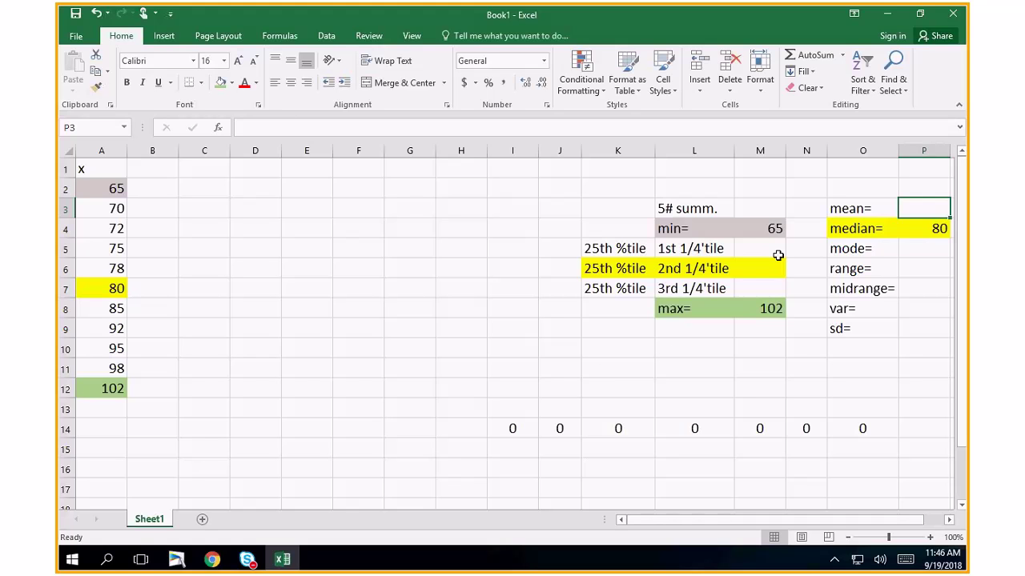
pyautogui.click(805, 56)
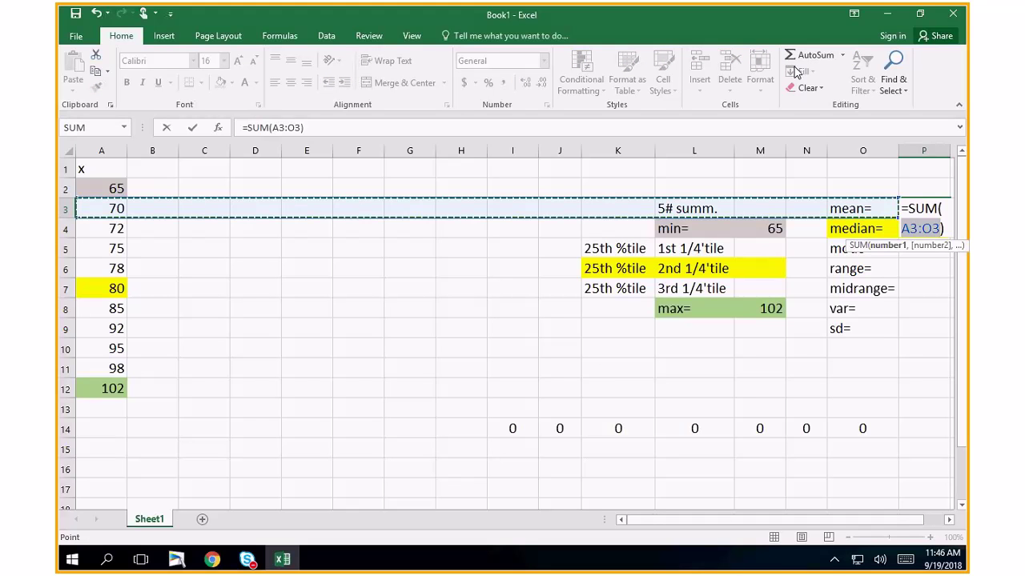
pyautogui.moveTo(102, 189); pyautogui.dragTo(97, 391)
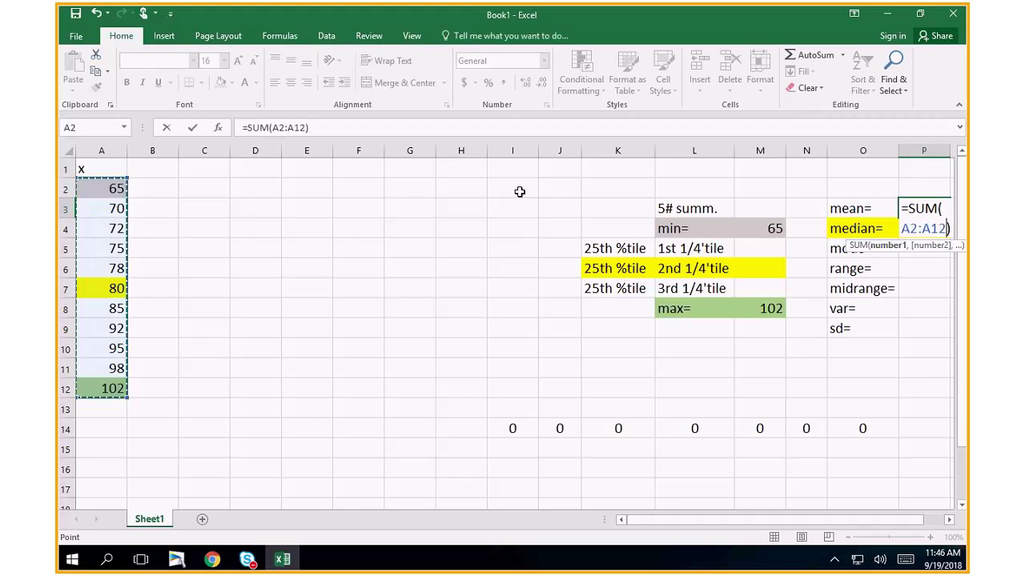
pyautogui.click(323, 129)
pyautogui.write('1')
pyautogui.write('1')
pyautogui.press('Return')
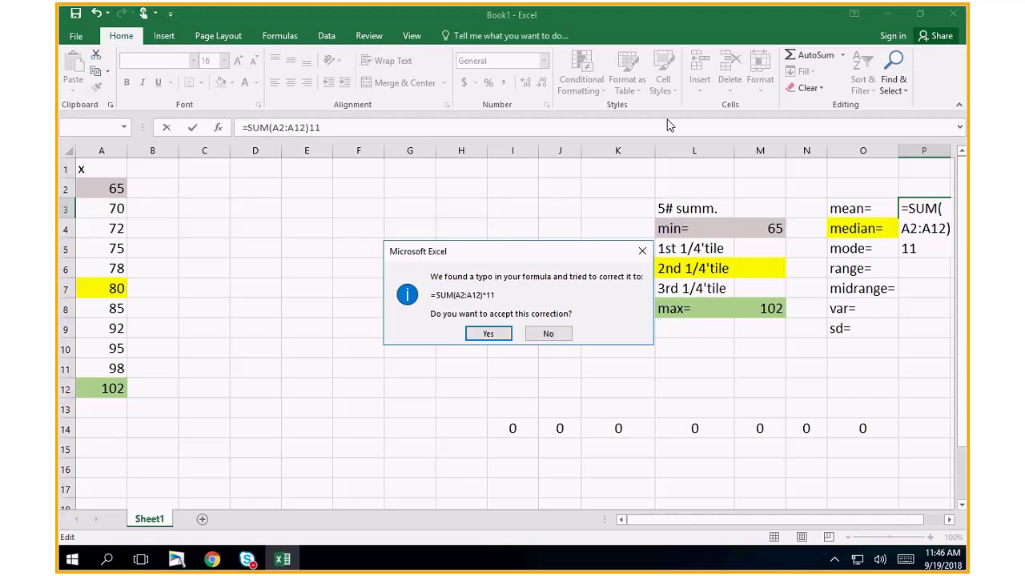
pyautogui.click(488, 331)
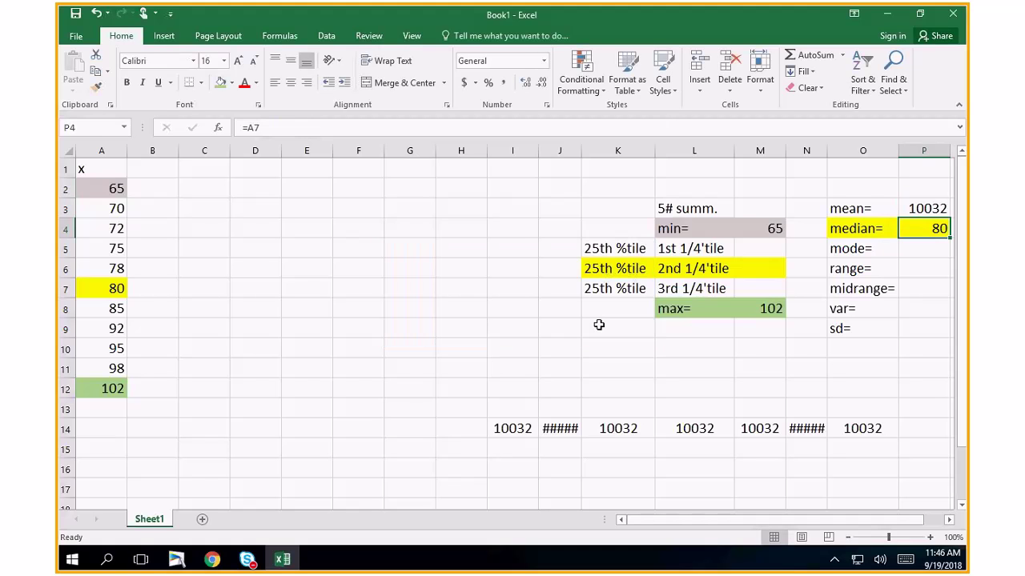
# - Compute the mean in cell P3 with the formula =SUM(A2:A12)/11
pyautogui.click(921, 211)
pyautogui.click(809, 54)
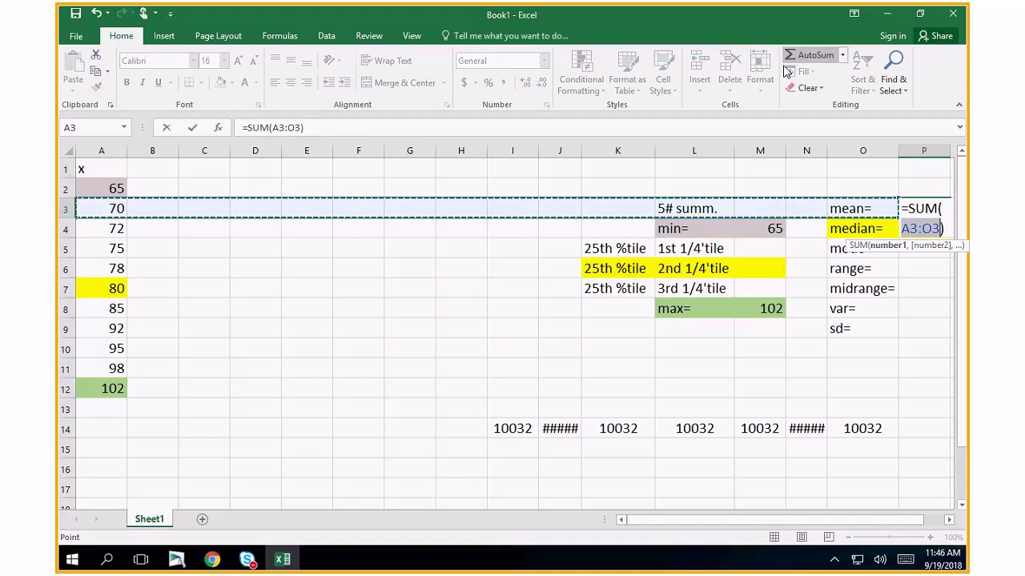
pyautogui.moveTo(103, 189); pyautogui.dragTo(104, 390)
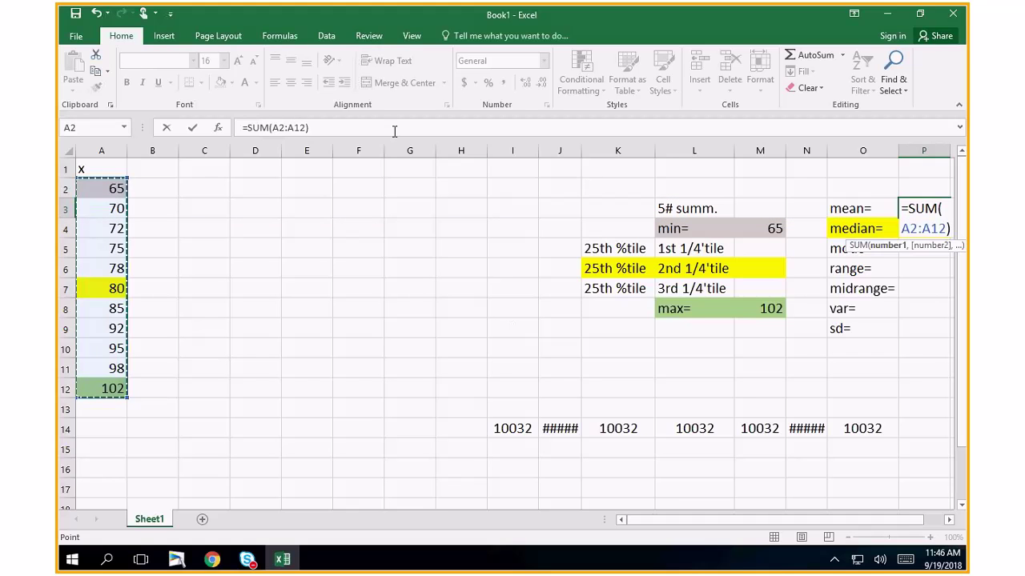
pyautogui.click(359, 128)
pyautogui.write('/')
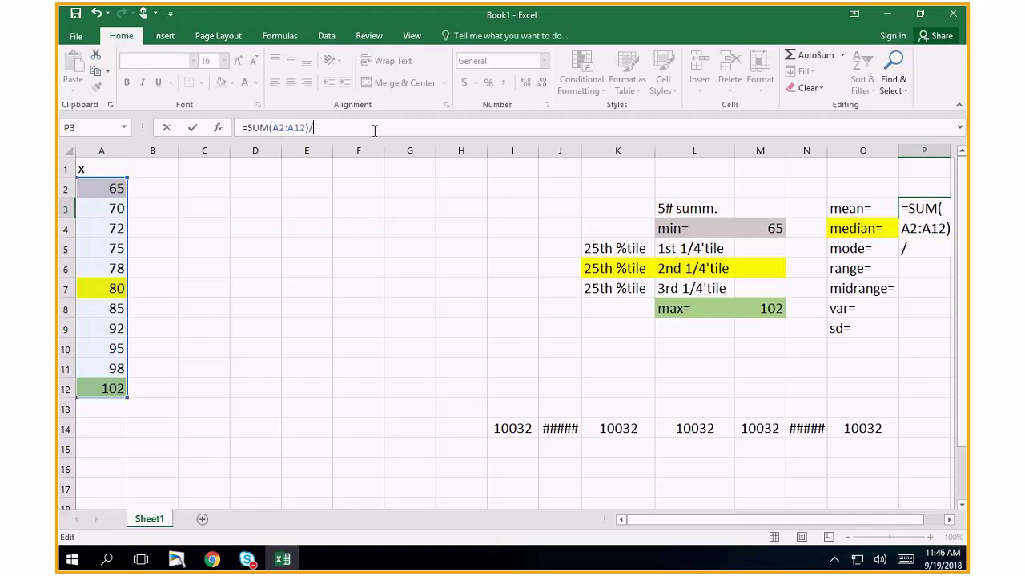
pyautogui.write('11')
pyautogui.press('Return')
# - Enter n/a as the mode in cell P5
pyautogui.click(911, 251)
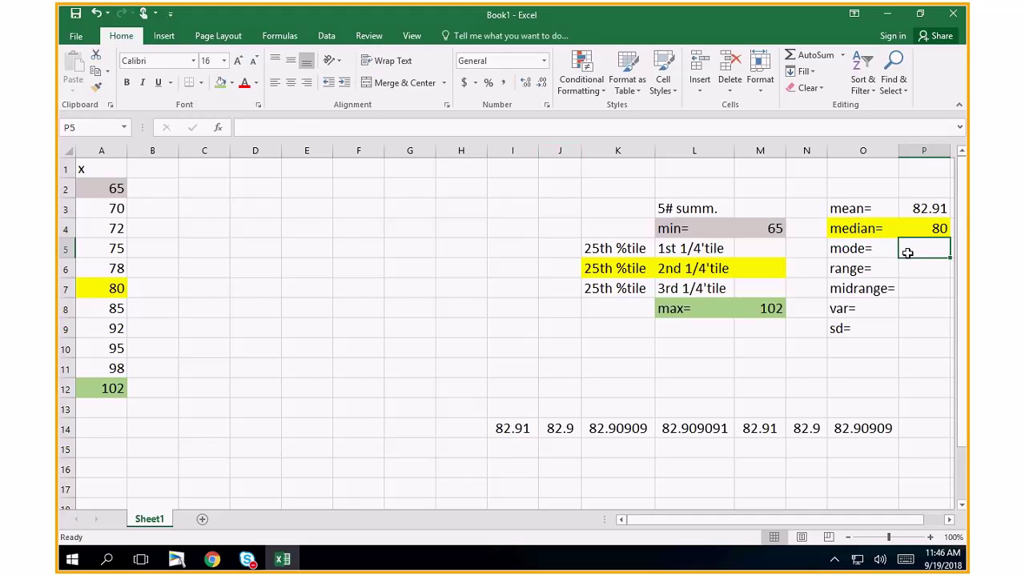
pyautogui.write('n/a')
pyautogui.press('Return')
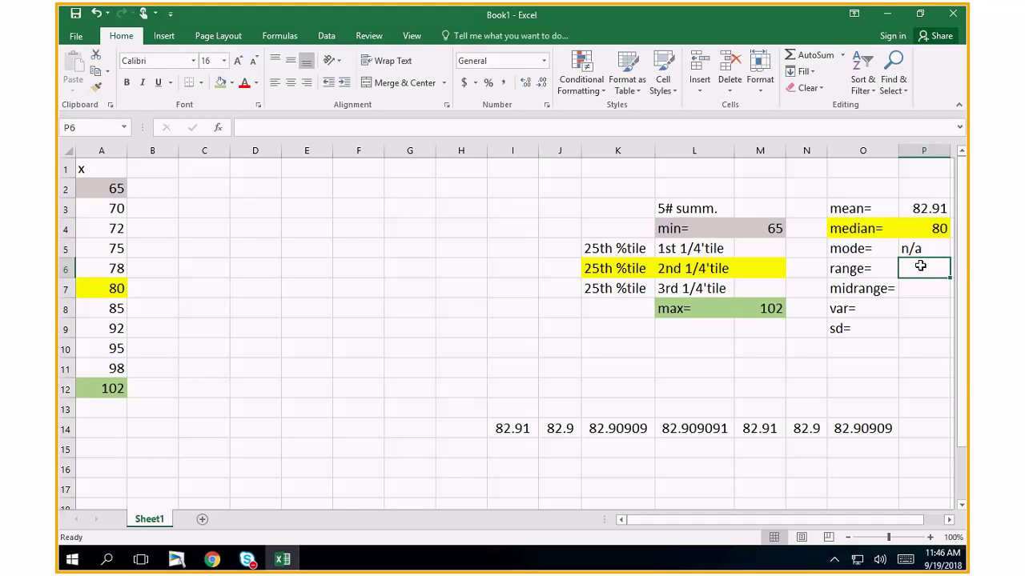
# - Compute the range in cell P6 with the formula =A12-A2
pyautogui.write('=')
pyautogui.click(104, 389)
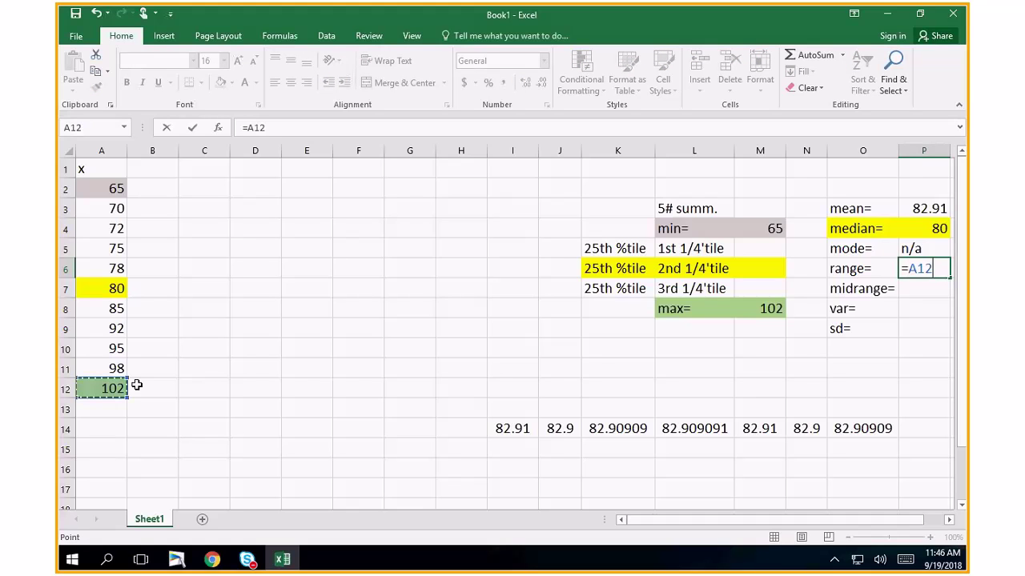
pyautogui.write('-')
pyautogui.click(112, 182)
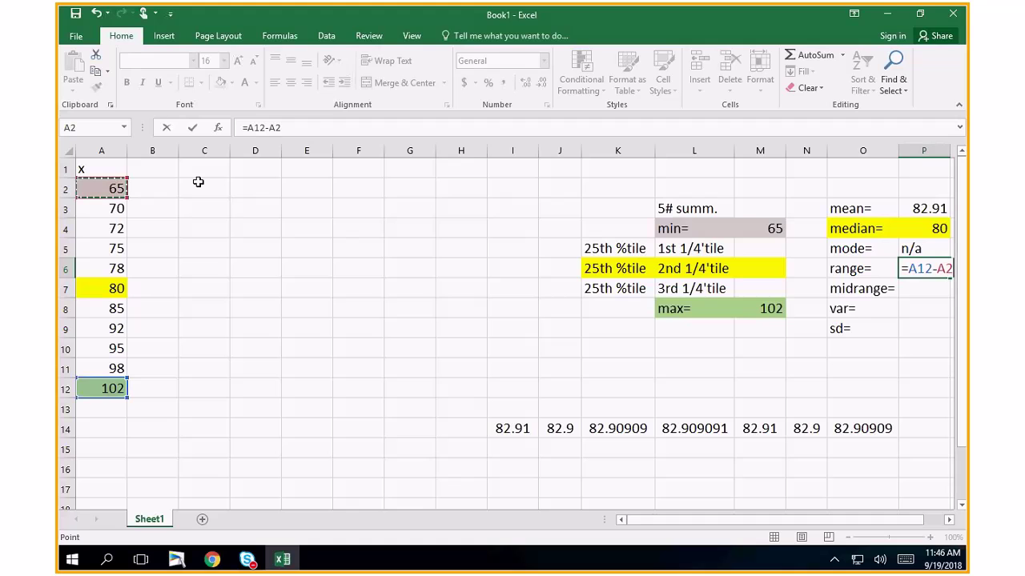
pyautogui.press('Return')
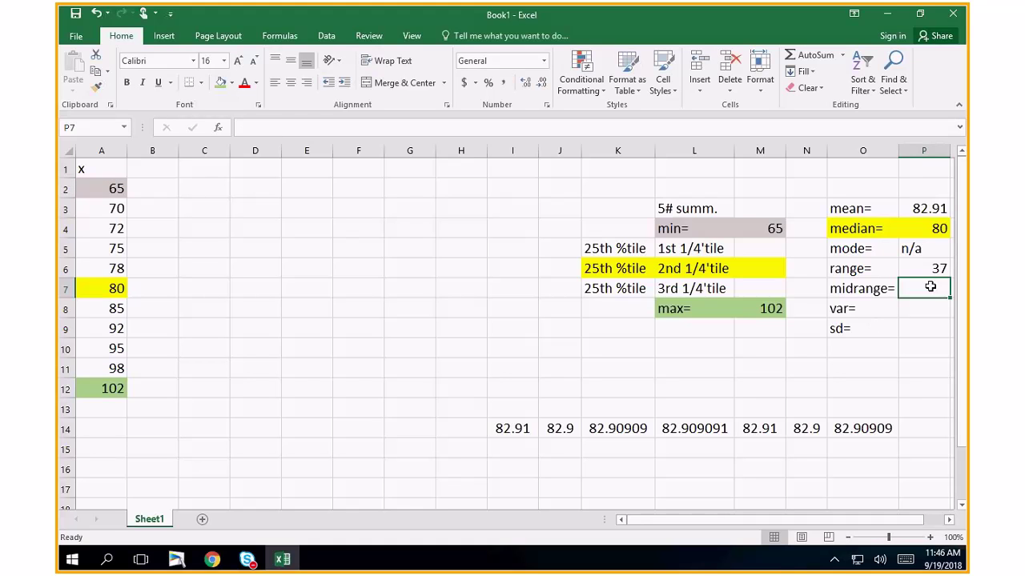
# - Compute the midrange in cell P7 with the formula =(A12+A2)/2
pyautogui.write('=(')
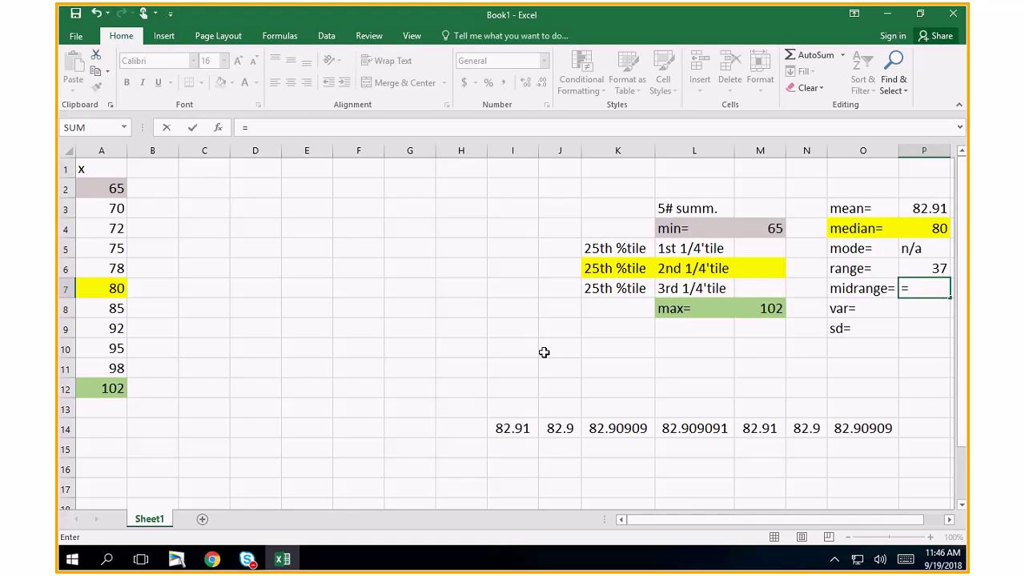
pyautogui.click(114, 387)
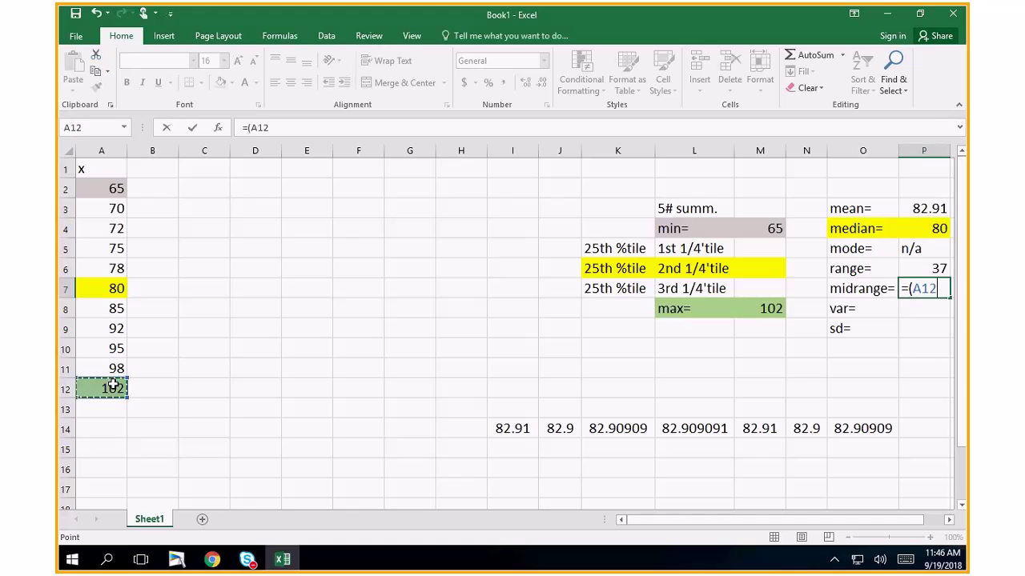
pyautogui.write('+')
pyautogui.click(109, 190)
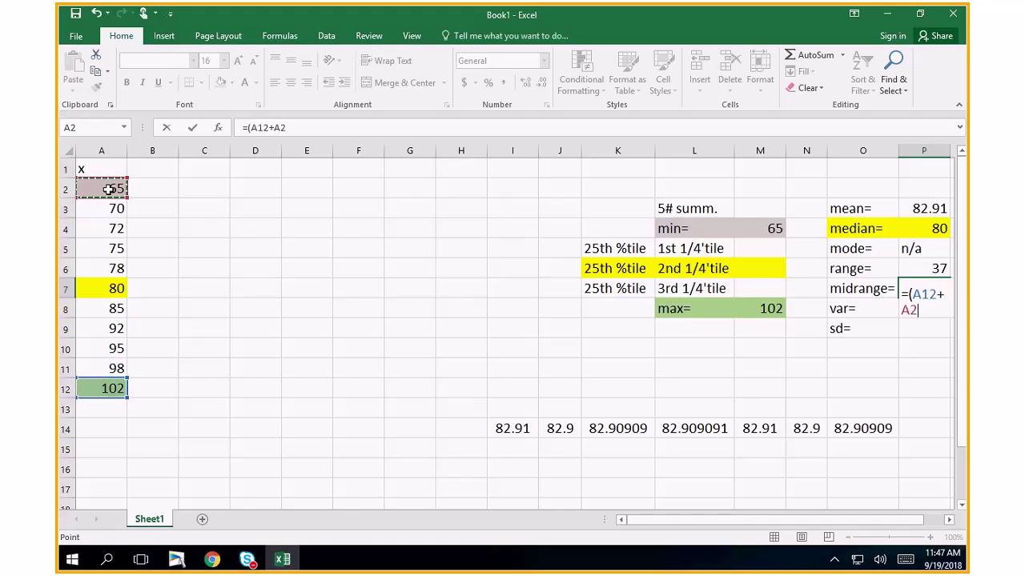
pyautogui.write(')')
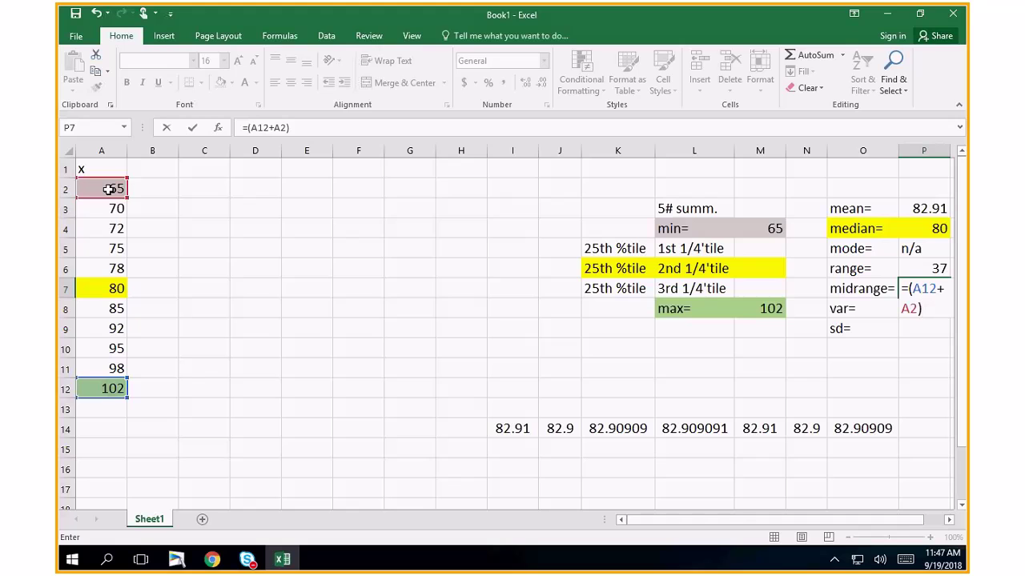
pyautogui.write('/2')
pyautogui.press('Return')
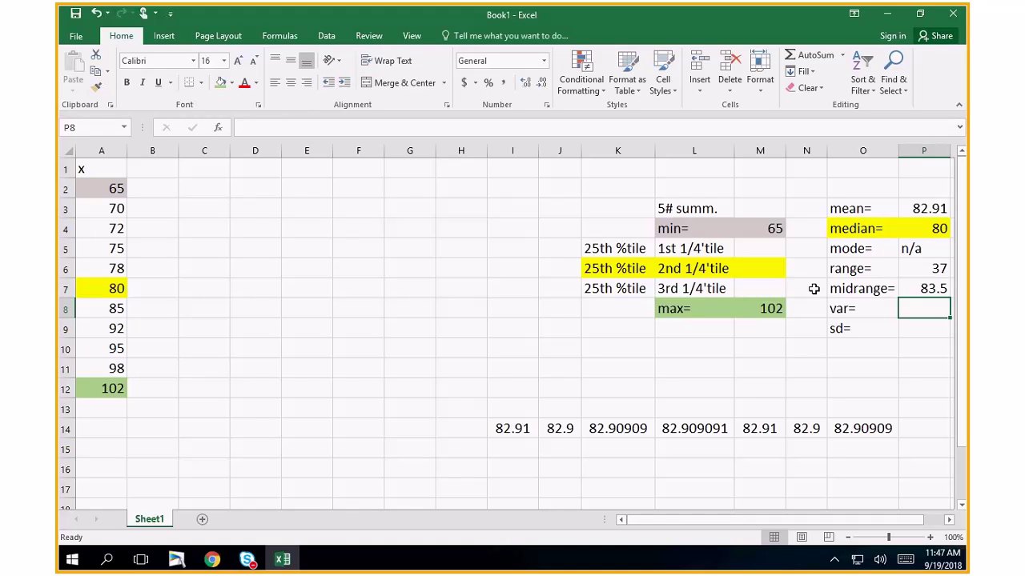
# - Add the column heading x-xbar in cell B1 beside the x heading
pyautogui.click(150, 170)
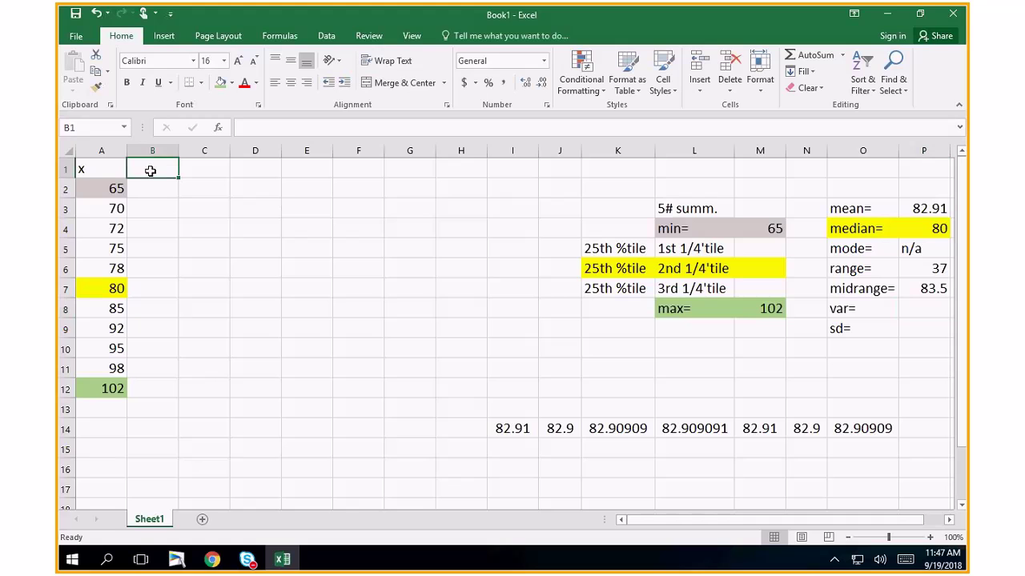
pyautogui.write('x-xbar')
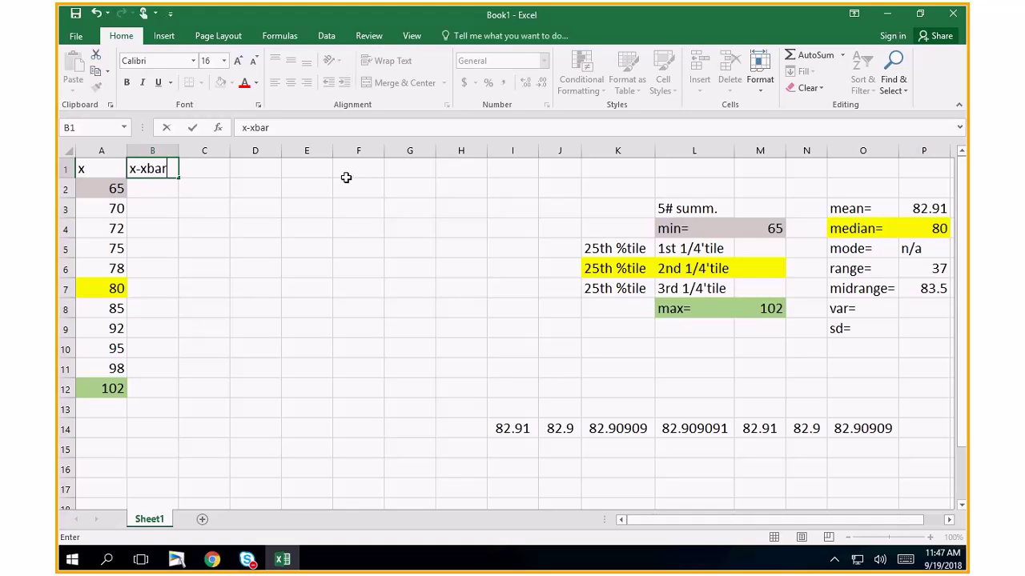
pyautogui.press('Return')
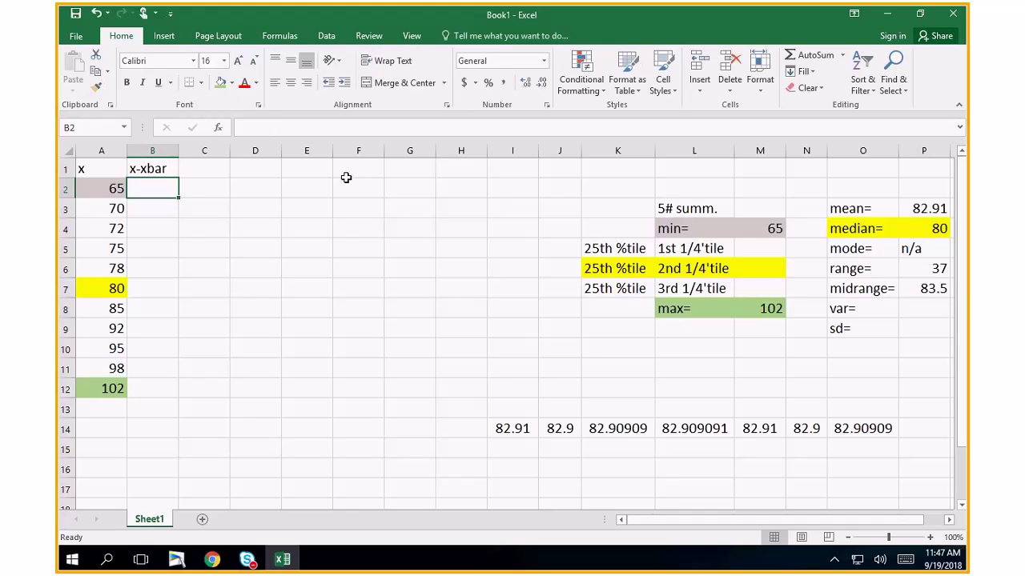
# - Compute the first deviation in B2 by subtracting the mean from A2, using an absolute reference to P3
pyautogui.write('=')
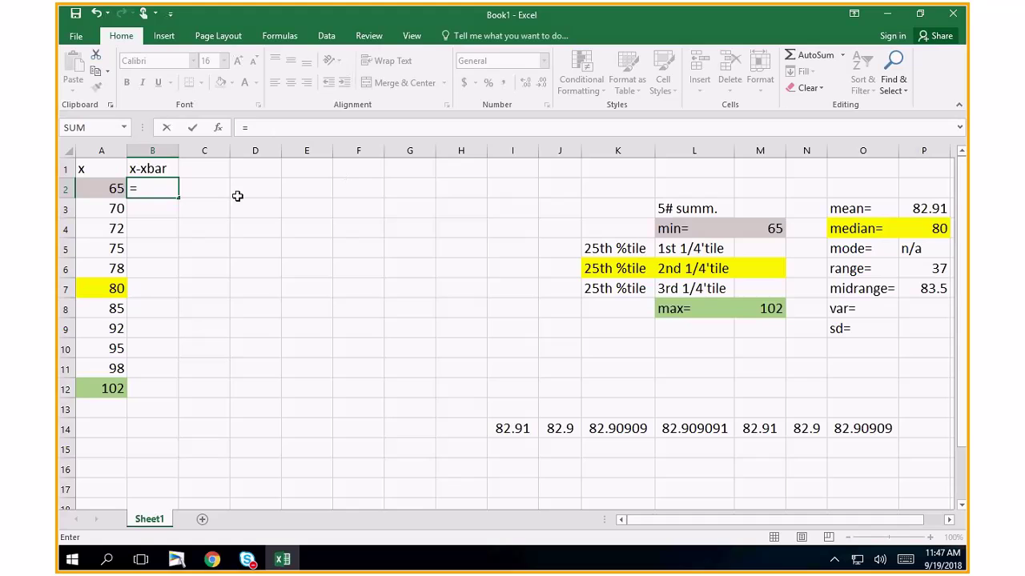
pyautogui.click(95, 189)
pyautogui.write('-')
pyautogui.click(920, 205)
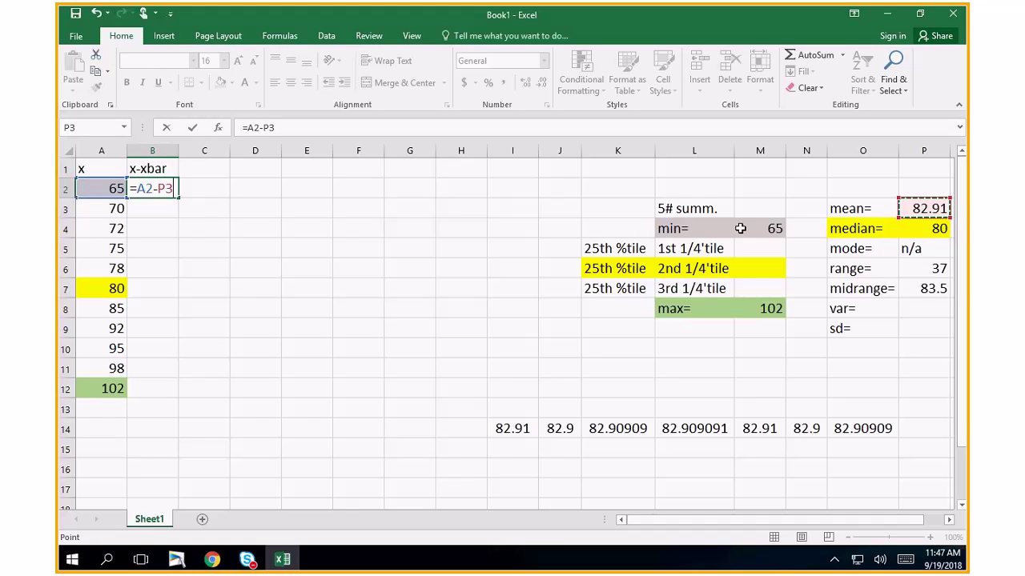
pyautogui.press('F4')
pyautogui.press('Return')
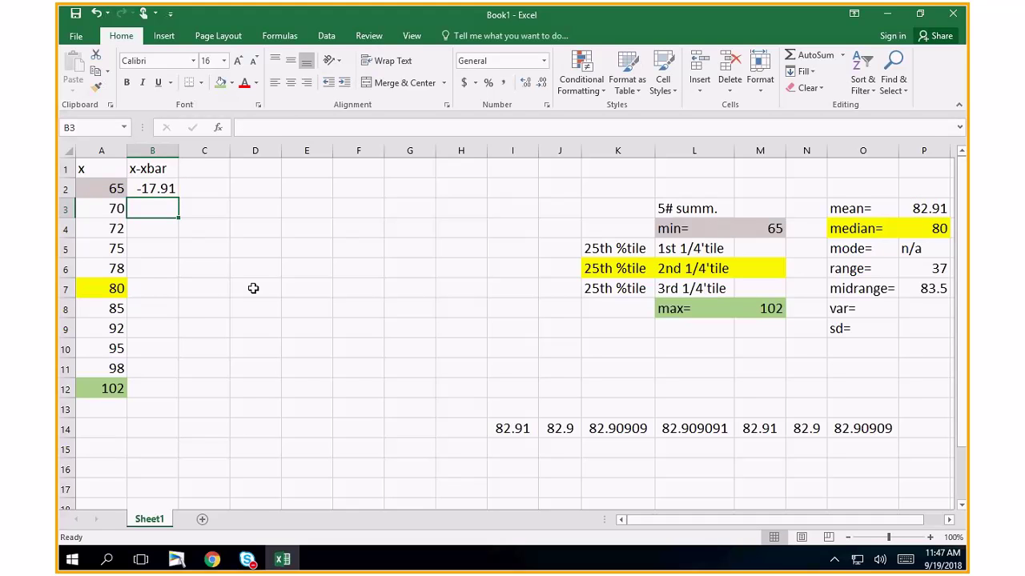
# - Format all cells in the worksheet as Number with 5 decimal places
pyautogui.click(69, 149)
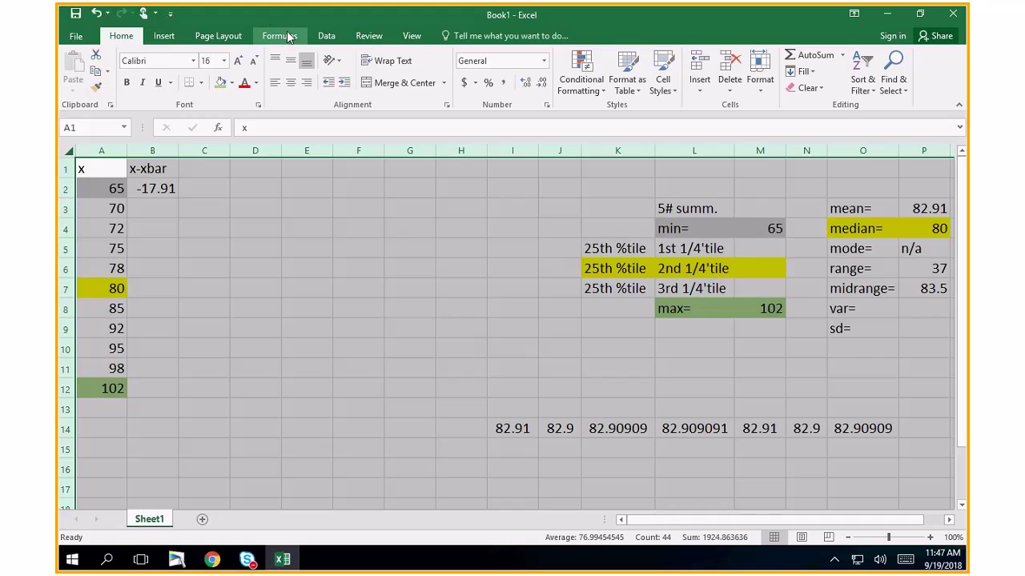
pyautogui.rightClick(71, 152)
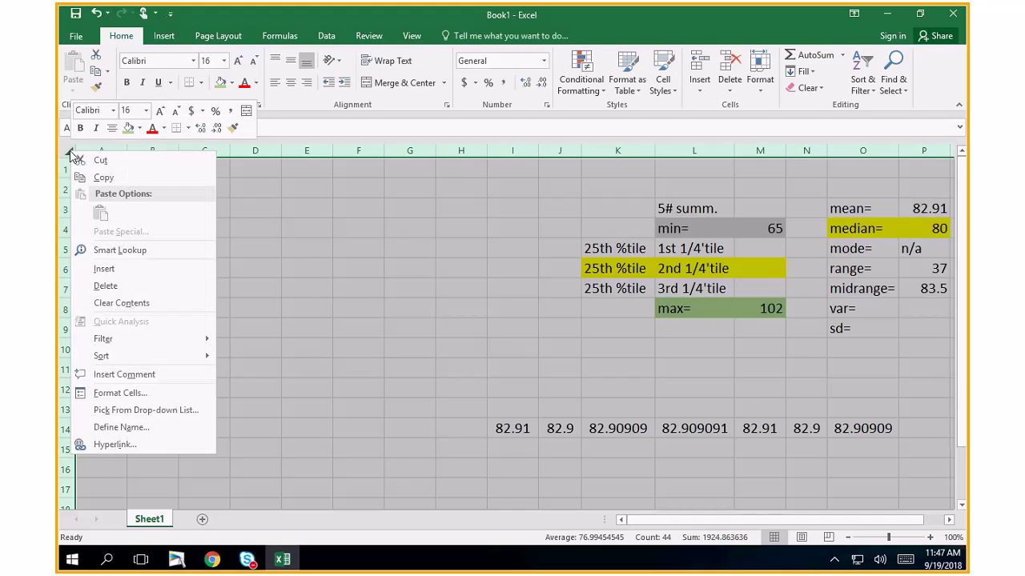
pyautogui.click(121, 393)
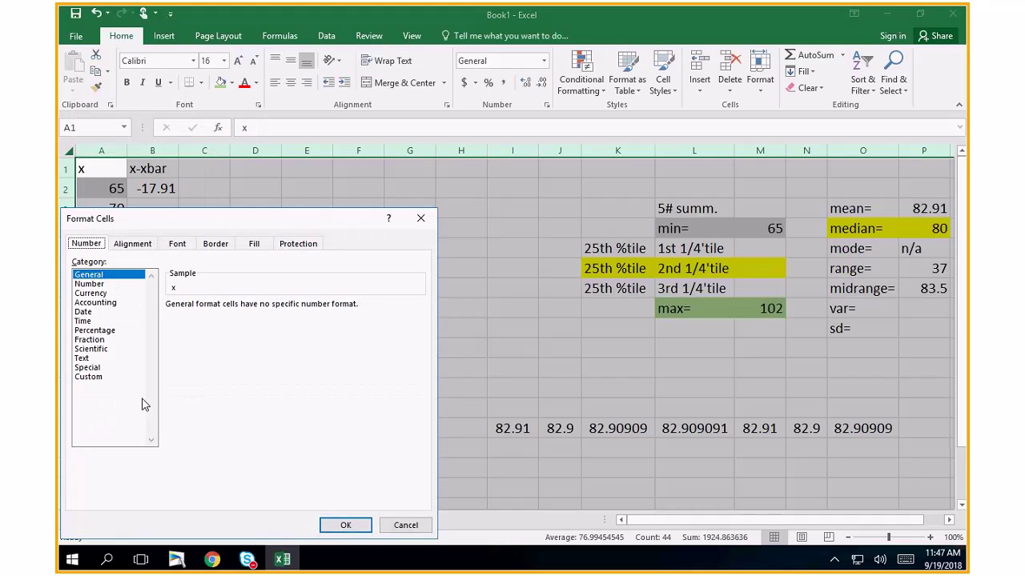
pyautogui.click(89, 284)
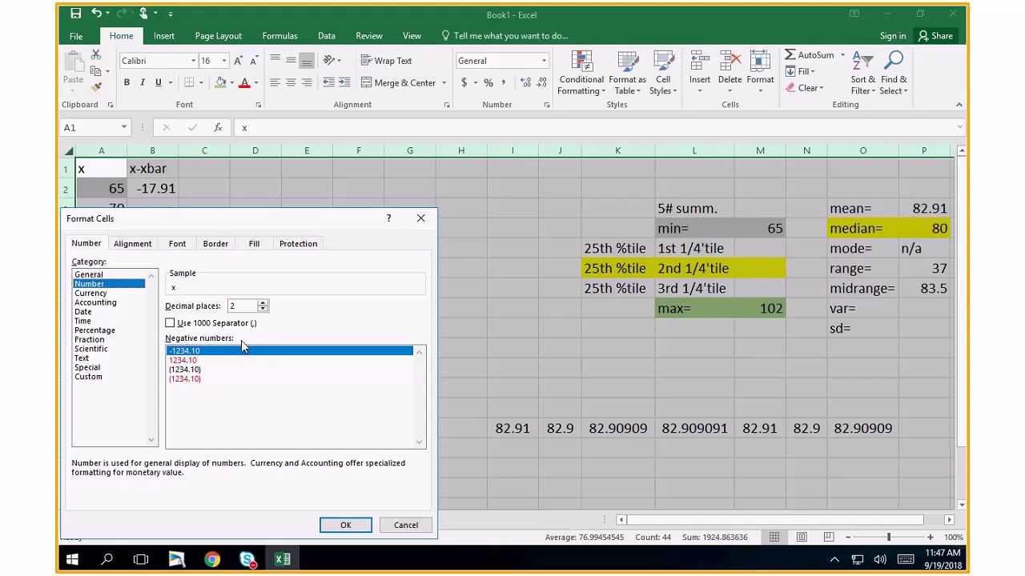
pyautogui.click(263, 303)
pyautogui.click(263, 304)
pyautogui.click(263, 304)
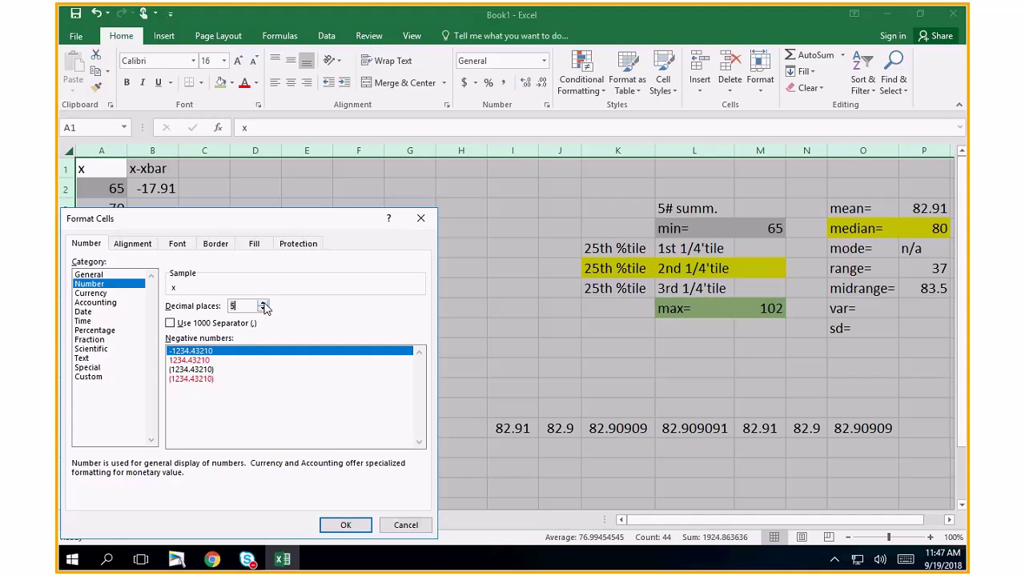
pyautogui.click(350, 528)
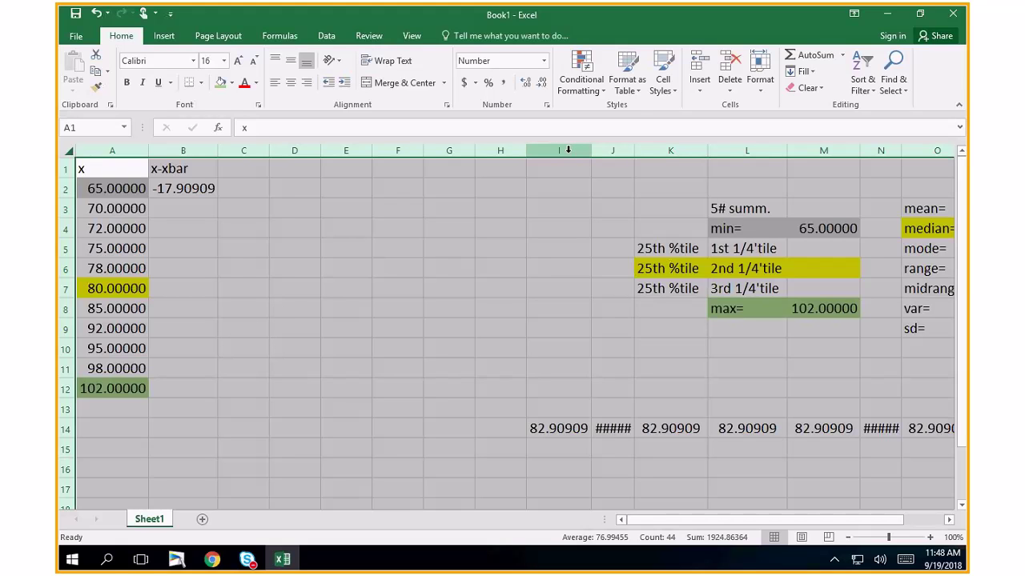
# - Delete the empty columns F and G between the data and the five-number summary
pyautogui.moveTo(567, 150); pyautogui.dragTo(500, 160)
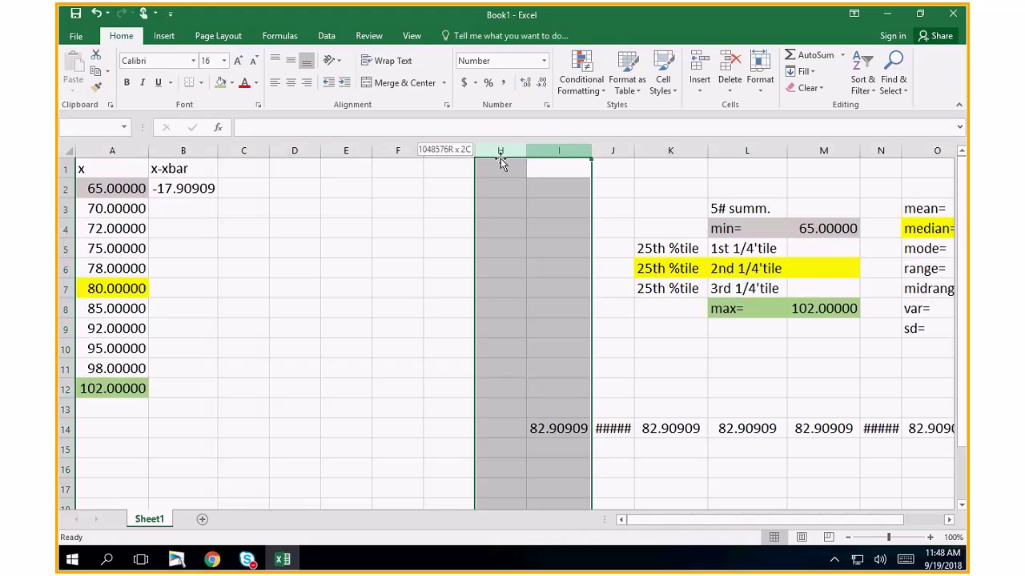
pyautogui.moveTo(398, 151); pyautogui.dragTo(449, 150)
pyautogui.rightClick(402, 153)
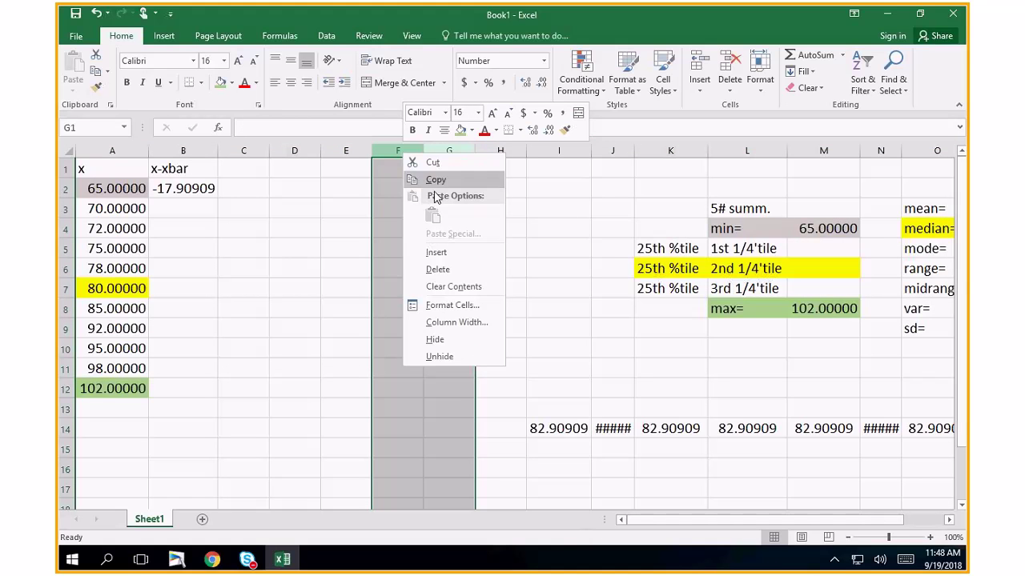
pyautogui.click(433, 269)
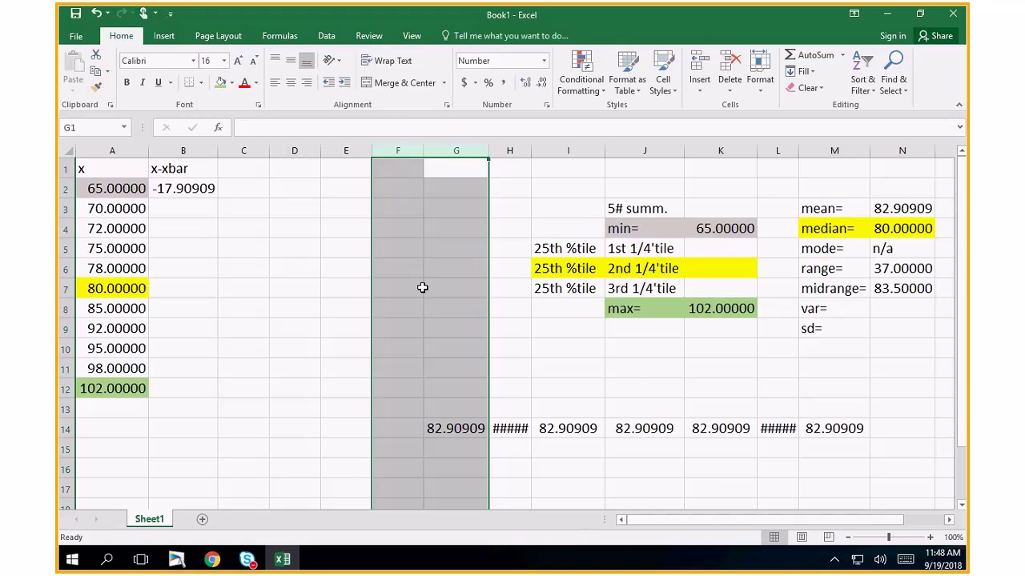
# - Widen columns L and H so their row 14 values fit, and delete the empty columns D and E
pyautogui.moveTo(798, 151); pyautogui.dragTo(819, 150)
pyautogui.moveTo(532, 152); pyautogui.dragTo(557, 153)
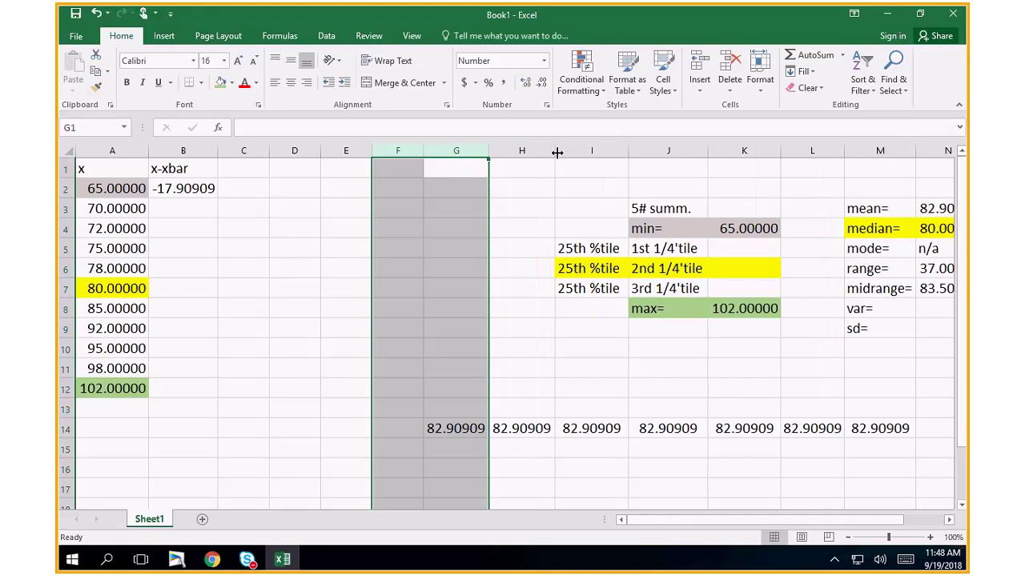
pyautogui.moveTo(346, 152); pyautogui.dragTo(295, 145)
pyautogui.rightClick(295, 146)
pyautogui.click(325, 272)
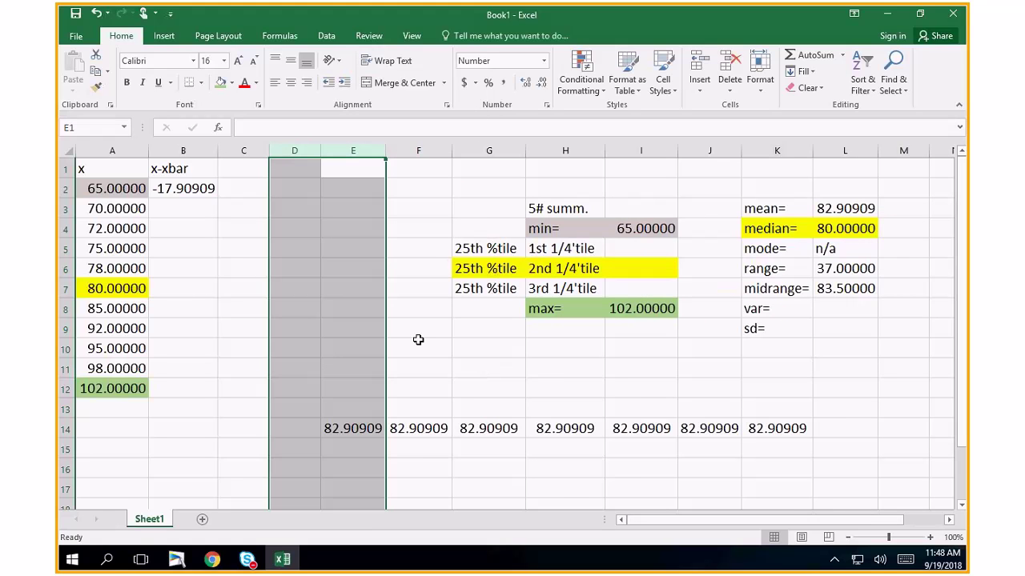
# - Fill the deviation formula from B2 down through B12
pyautogui.click(183, 189)
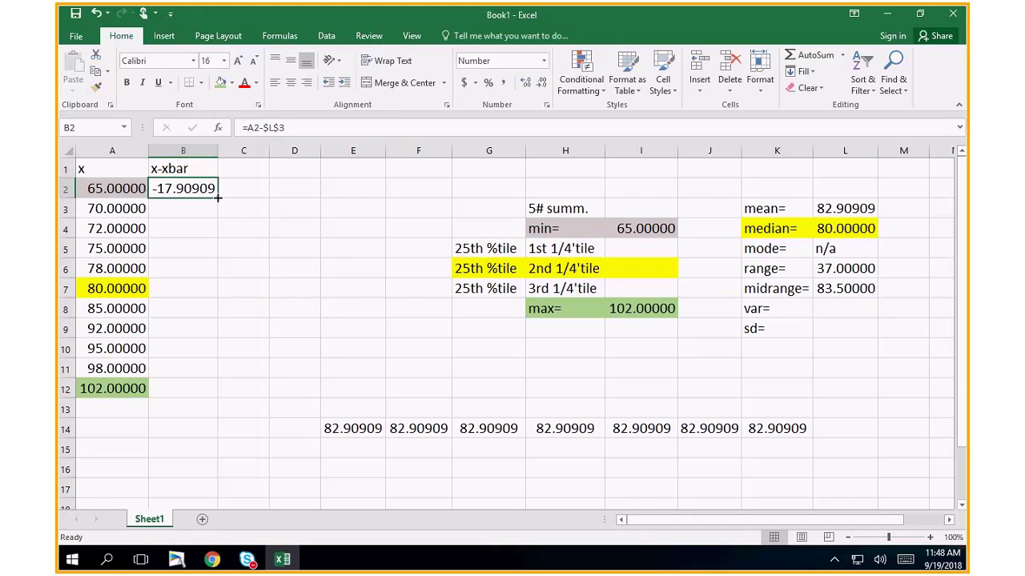
pyautogui.moveTo(217, 197); pyautogui.dragTo(218, 389)
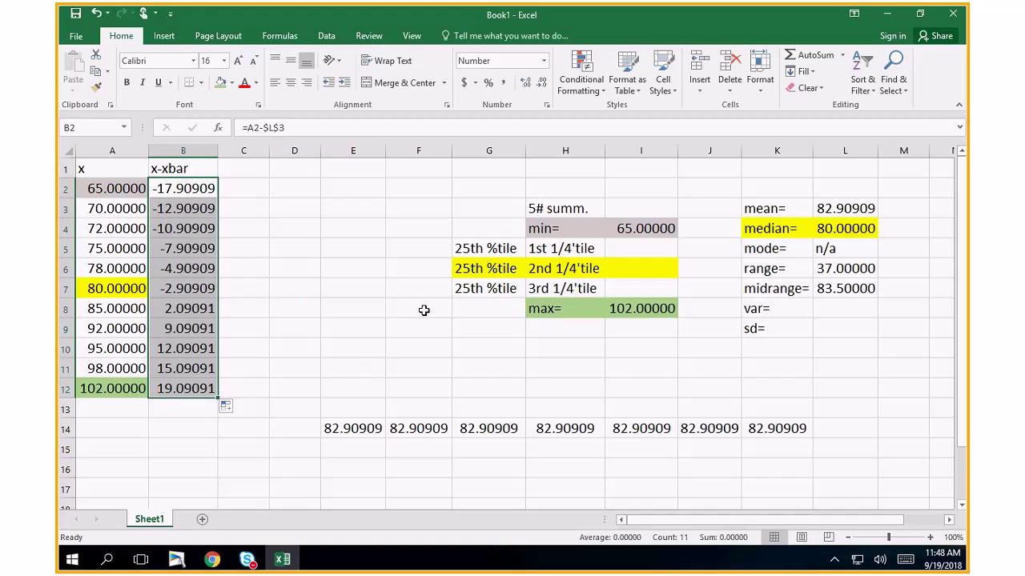
# - Add the column heading (x-xbar)^2 in cell C1 and widen column C to fit it
pyautogui.click(251, 171)
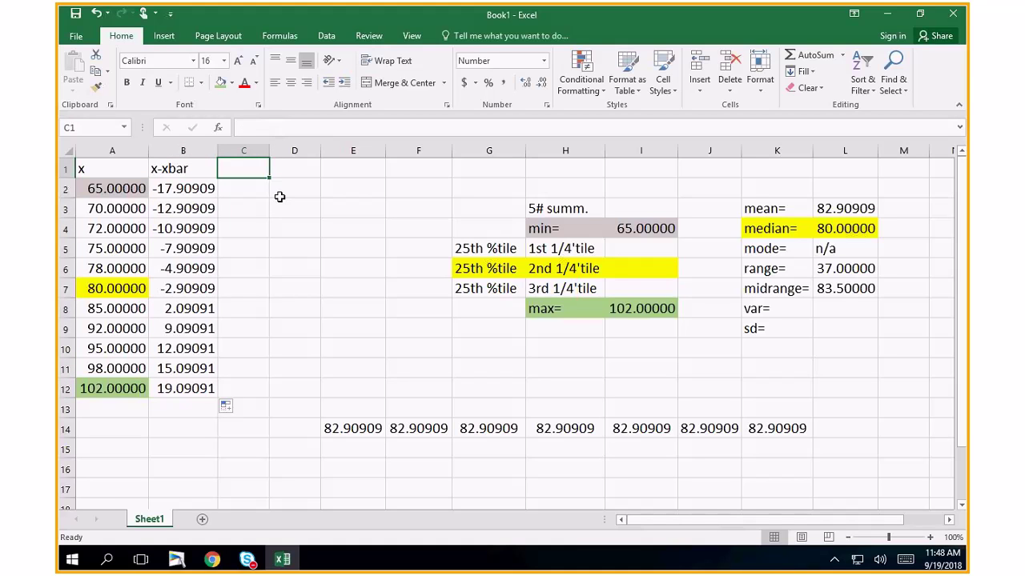
pyautogui.write('x-')
pyautogui.press('BackSpace')
pyautogui.press('BackSpace')
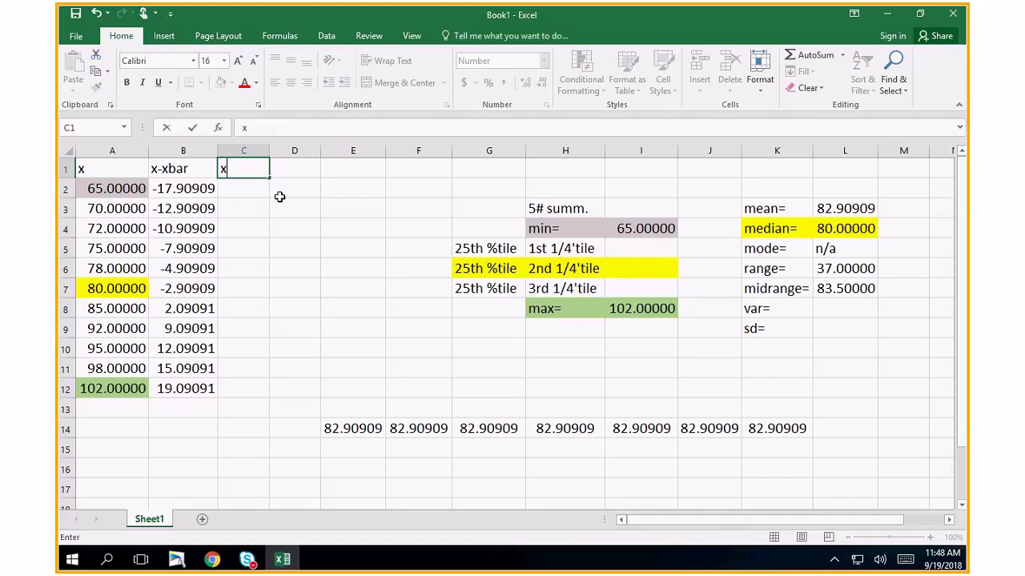
pyautogui.write('(x-xbar)')
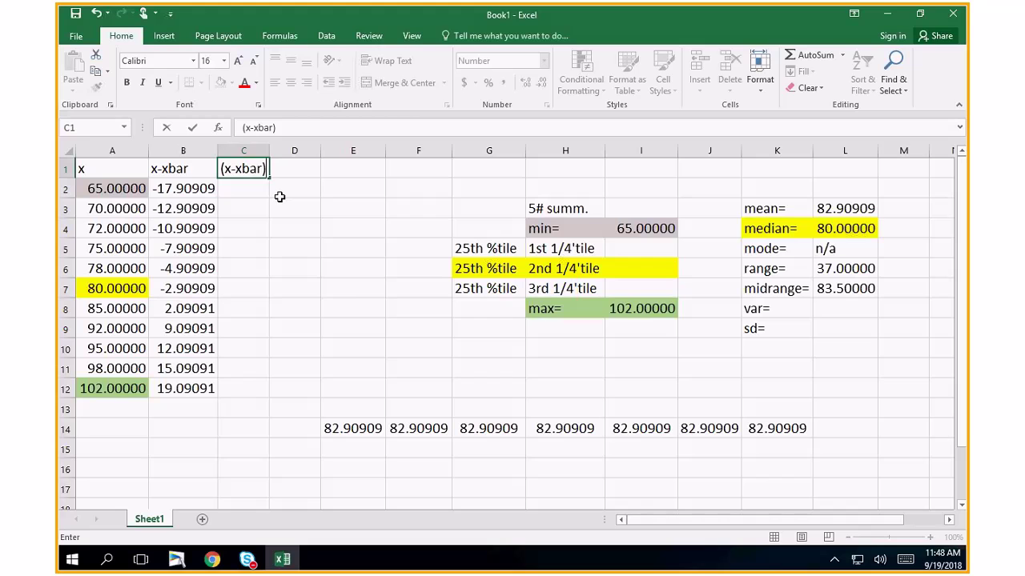
pyautogui.write('^2')
pyautogui.press('Return')
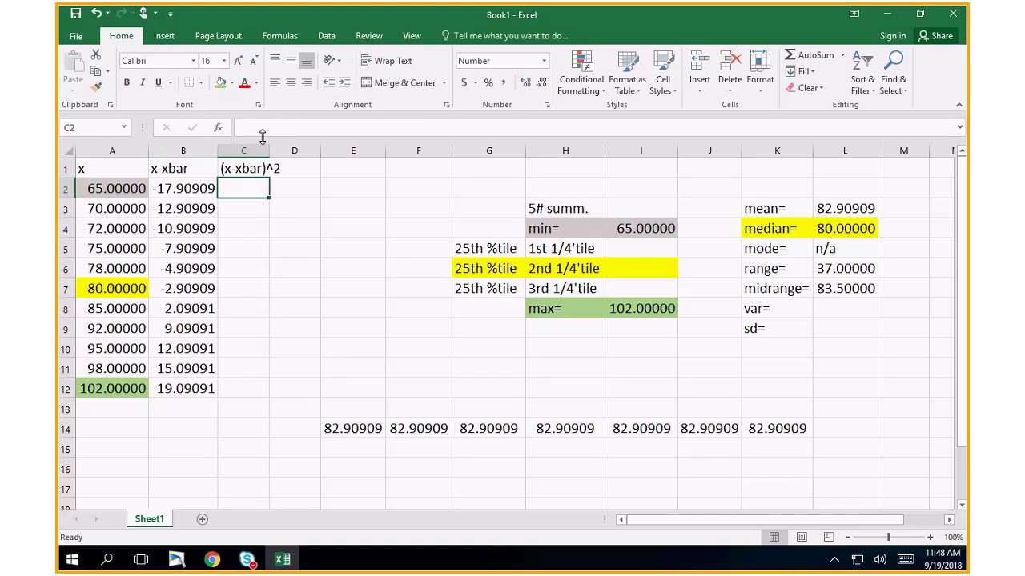
pyautogui.moveTo(269, 151); pyautogui.dragTo(288, 150)
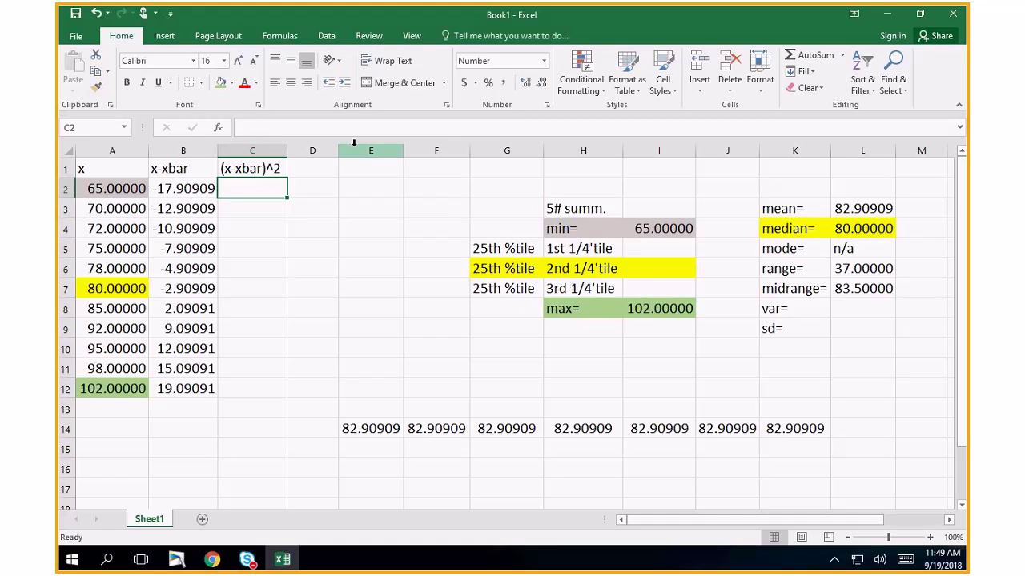
# - Compute the first squared deviation in C2 with the formula =B2^2 and widen column C to display the number
pyautogui.write('=')
pyautogui.click(203, 188)
pyautogui.write('^2')
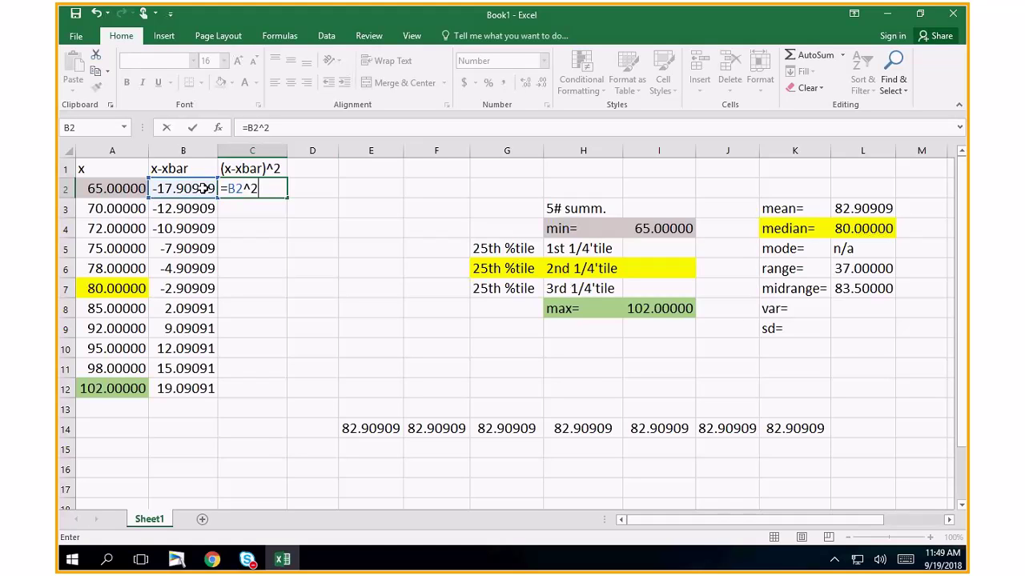
pyautogui.press('Return')
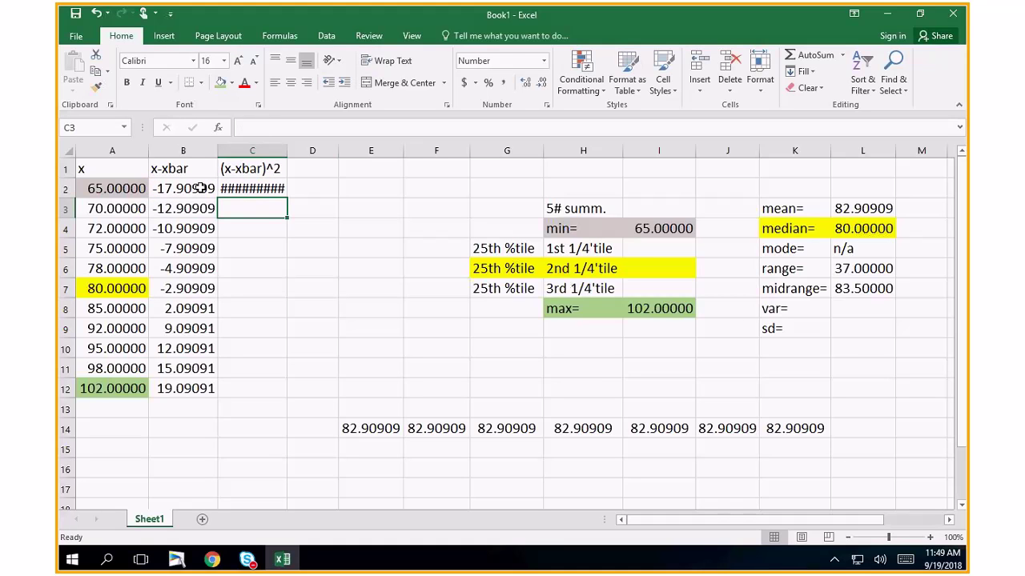
pyautogui.moveTo(287, 151); pyautogui.dragTo(347, 150)
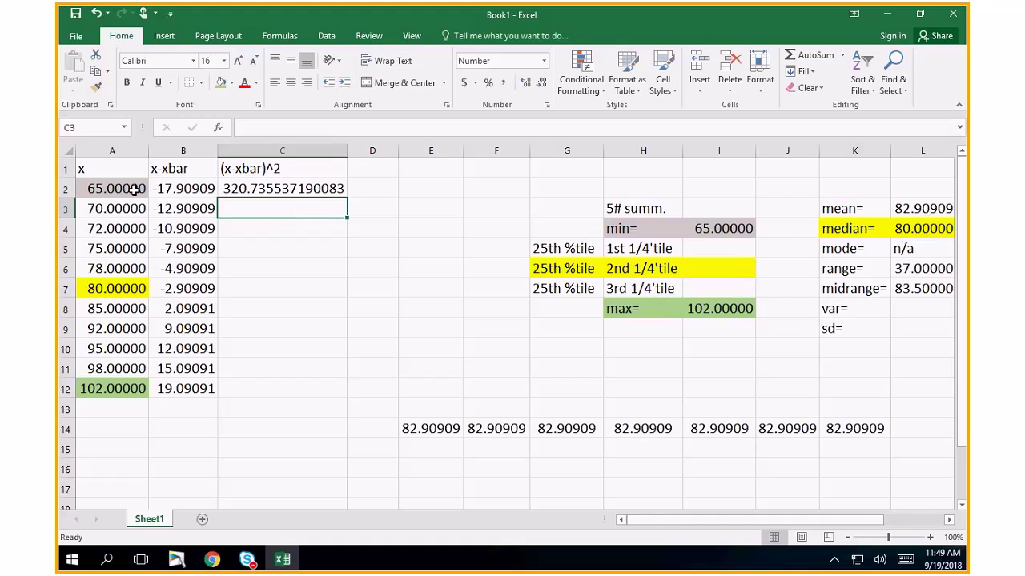
# - Reapply the Number format with 5 decimal places to the whole sheet and give all columns a uniform width that fits the values
pyautogui.rightClick(67, 148)
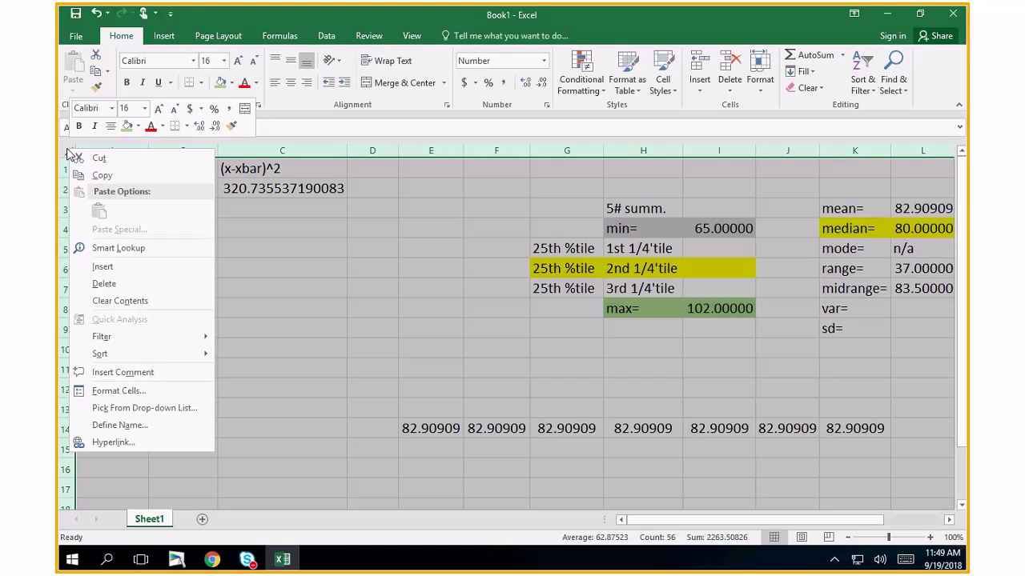
pyautogui.click(116, 392)
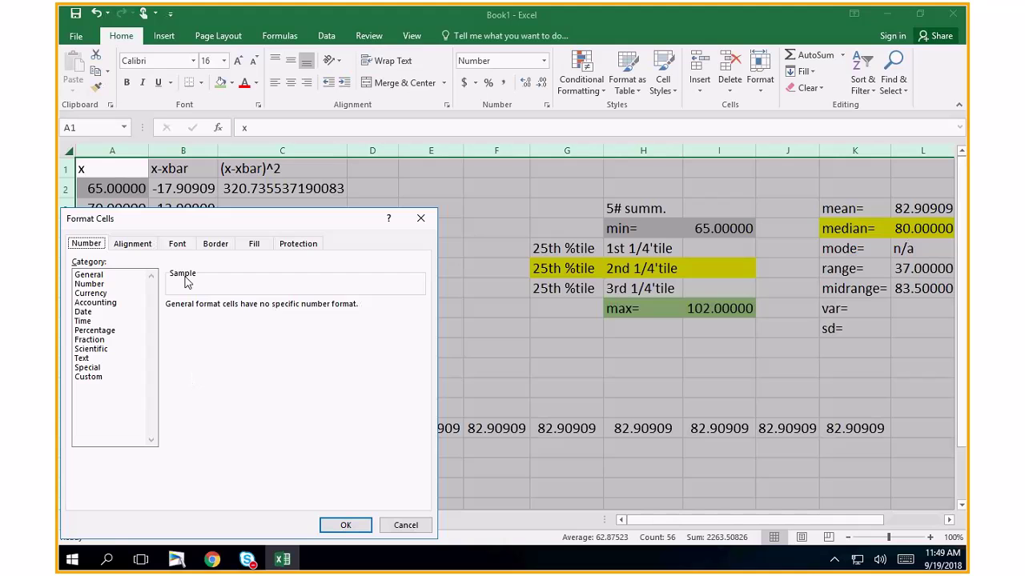
pyautogui.click(98, 285)
pyautogui.click(263, 304)
pyautogui.click(262, 304)
pyautogui.click(263, 304)
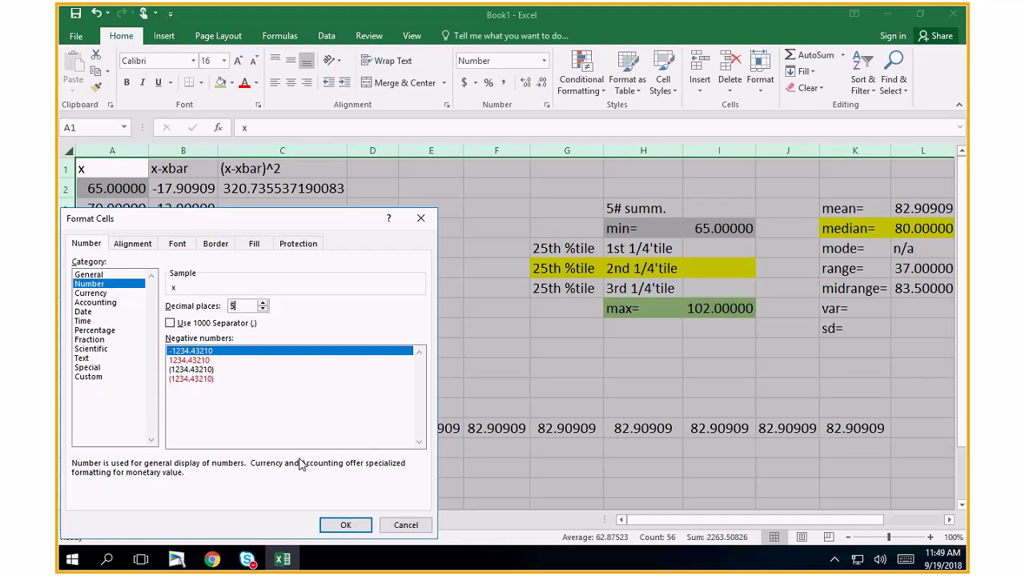
pyautogui.click(345, 525)
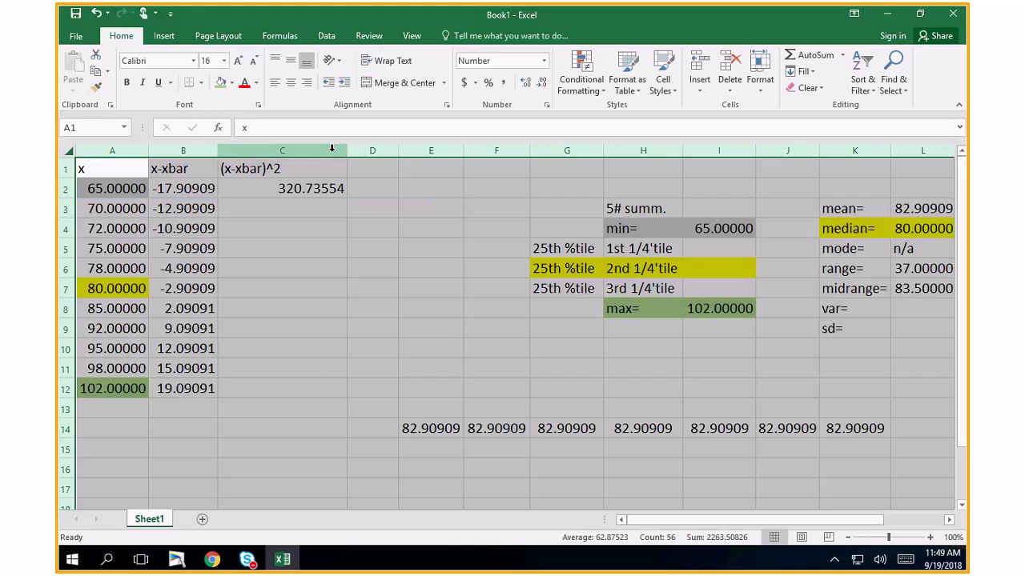
pyautogui.moveTo(350, 148); pyautogui.dragTo(317, 146)
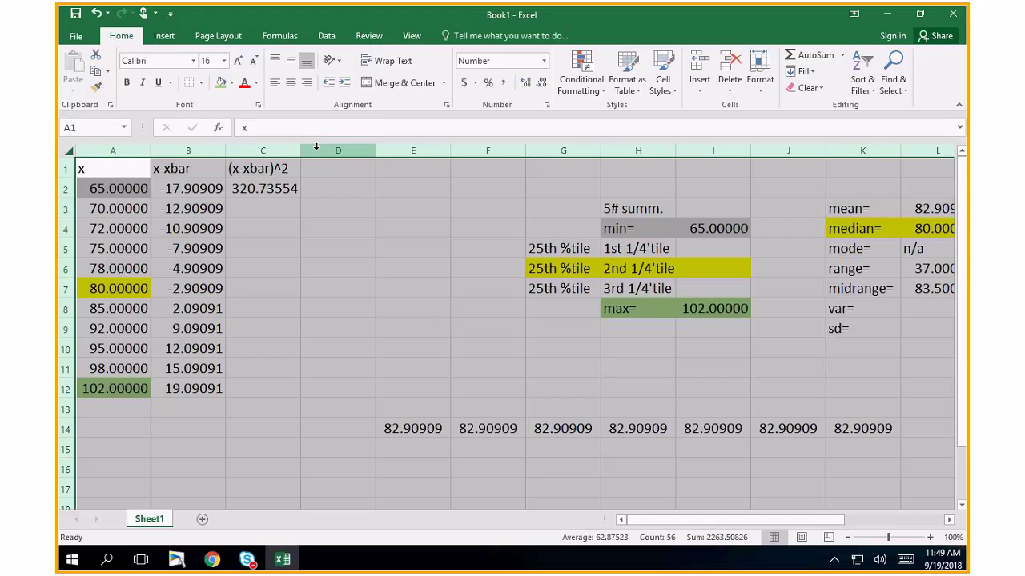
# - Fill the squared-deviation formula from C2 down through C12 and total C2:C12 in cell C13 with SUM
pyautogui.click(274, 188)
pyautogui.moveTo(301, 198); pyautogui.dragTo(302, 394)
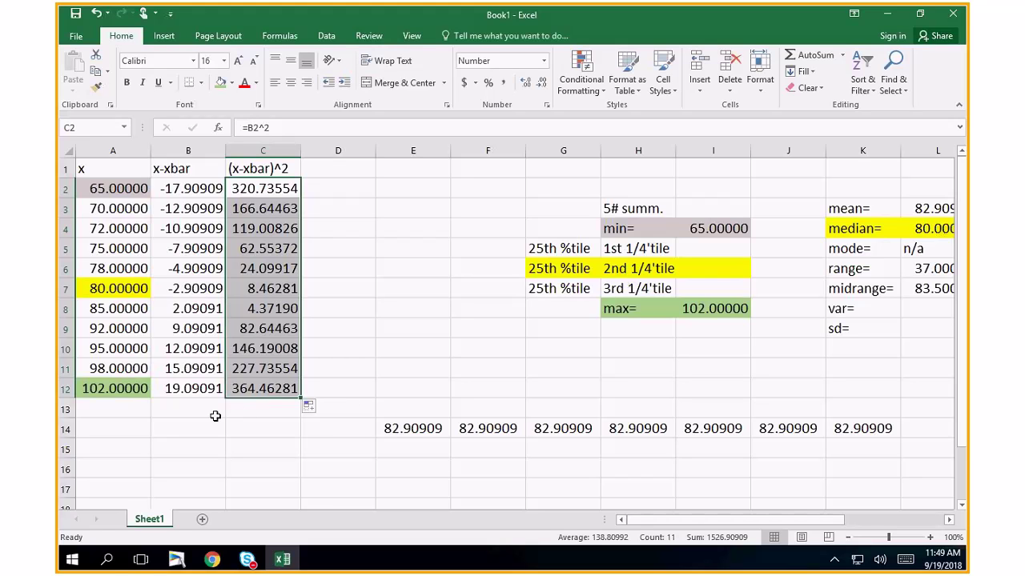
pyautogui.click(254, 410)
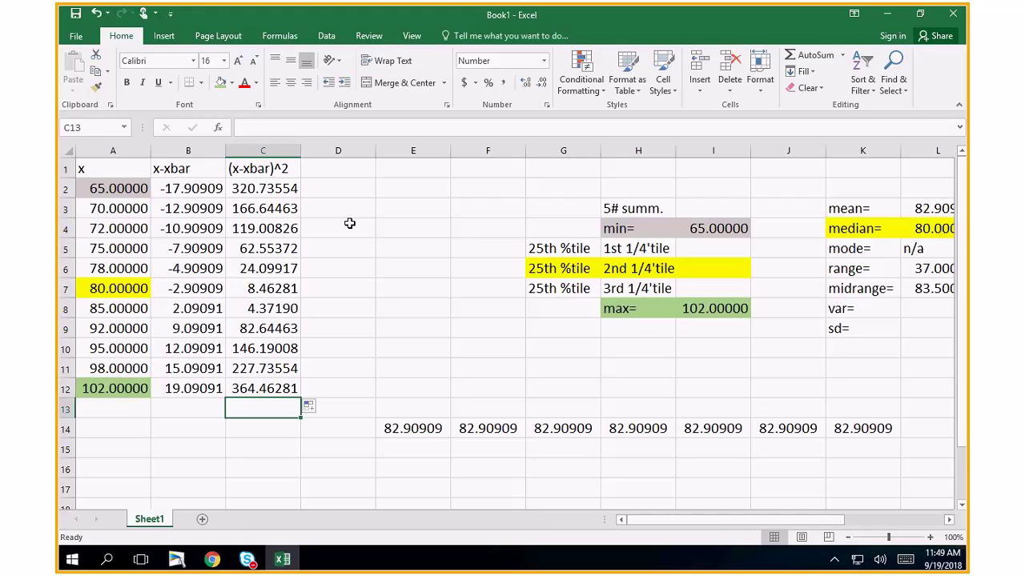
pyautogui.click(815, 55)
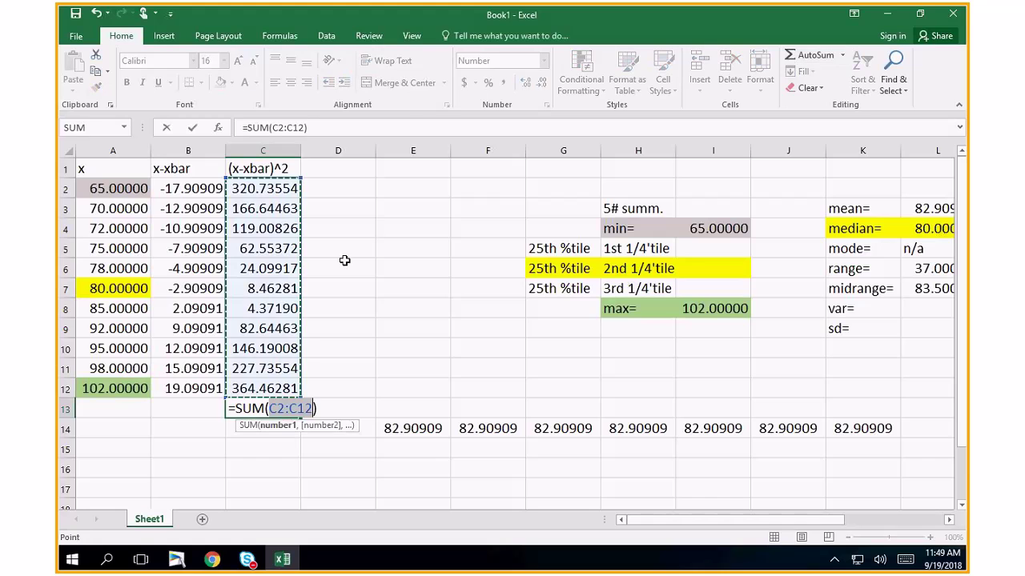
pyautogui.moveTo(265, 192); pyautogui.dragTo(264, 377)
pyautogui.press('Return')
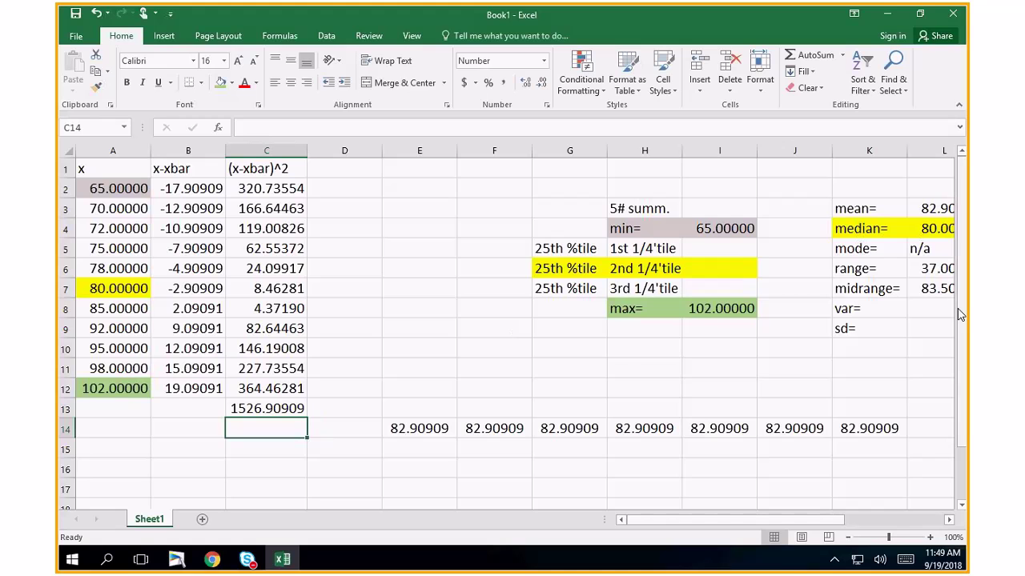
# - Compute the variance in cell L8 with the formula =C13/10
pyautogui.click(936, 310)
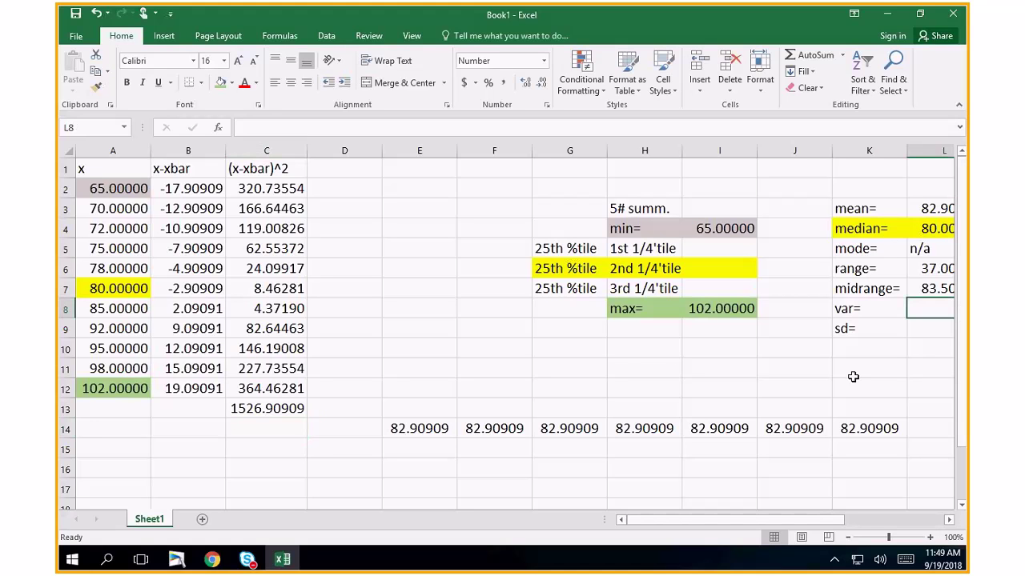
pyautogui.write('=')
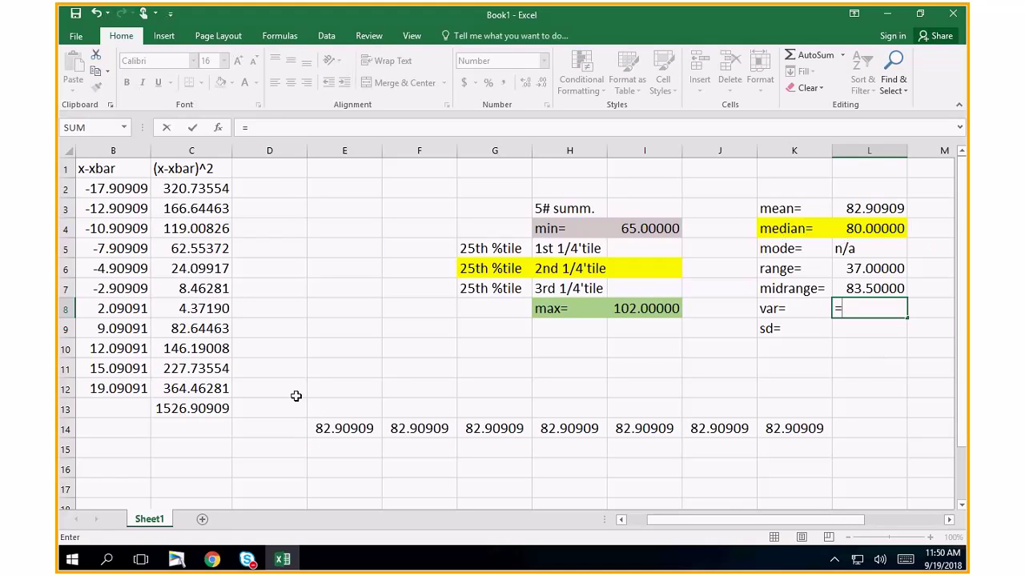
pyautogui.click(193, 406)
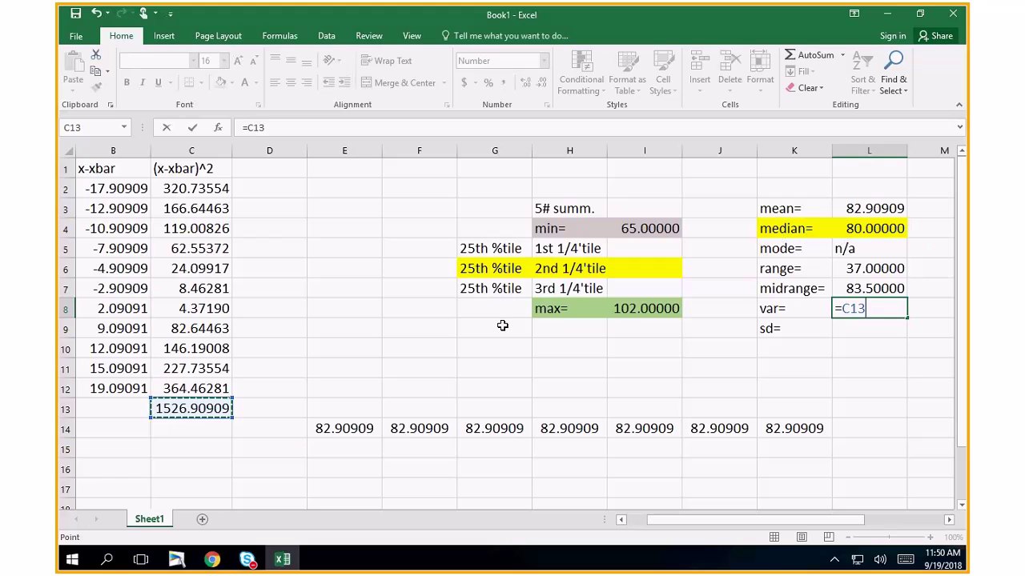
pyautogui.write('/')
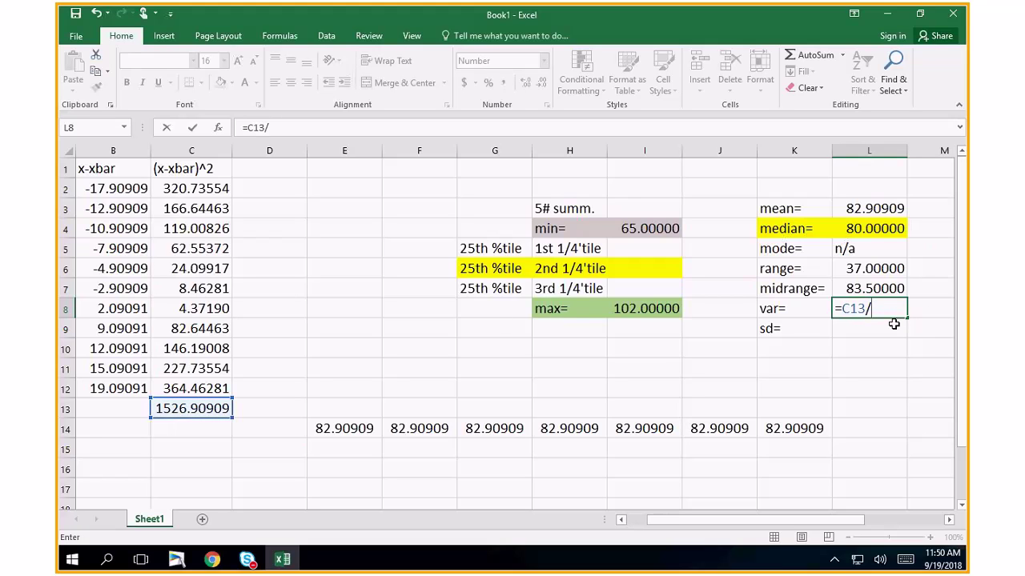
pyautogui.write('10')
pyautogui.press('Return')
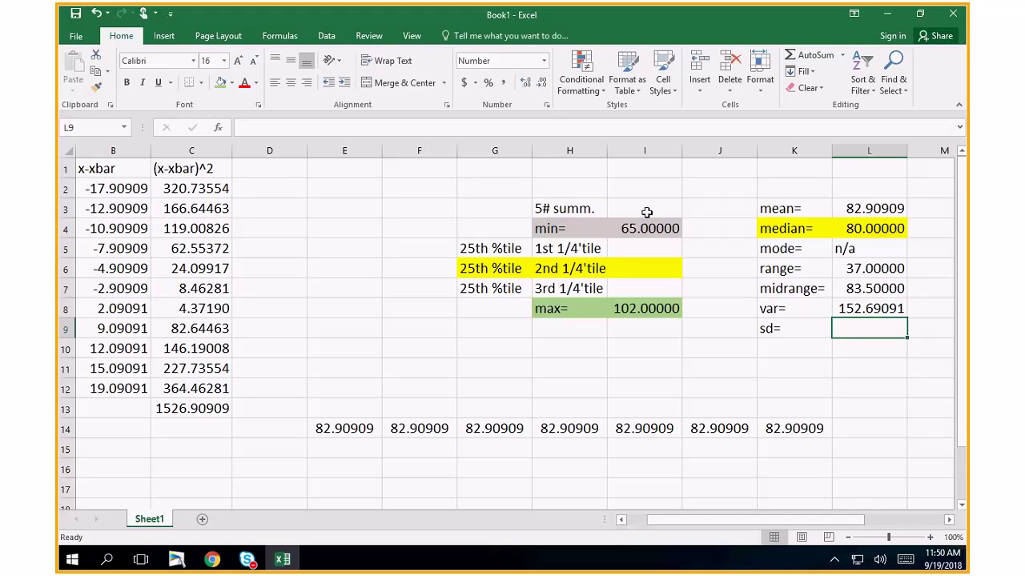
# - Compute the standard deviation in cell L9 with the formula =L8^.5
pyautogui.moveTo(907, 152); pyautogui.dragTo(909, 151)
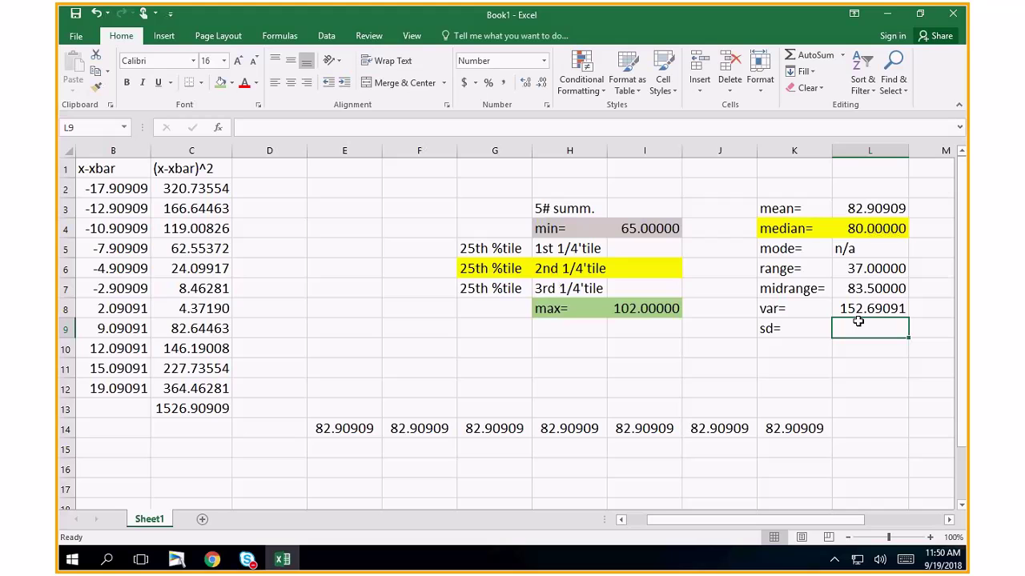
pyautogui.write('=')
pyautogui.press('Up')
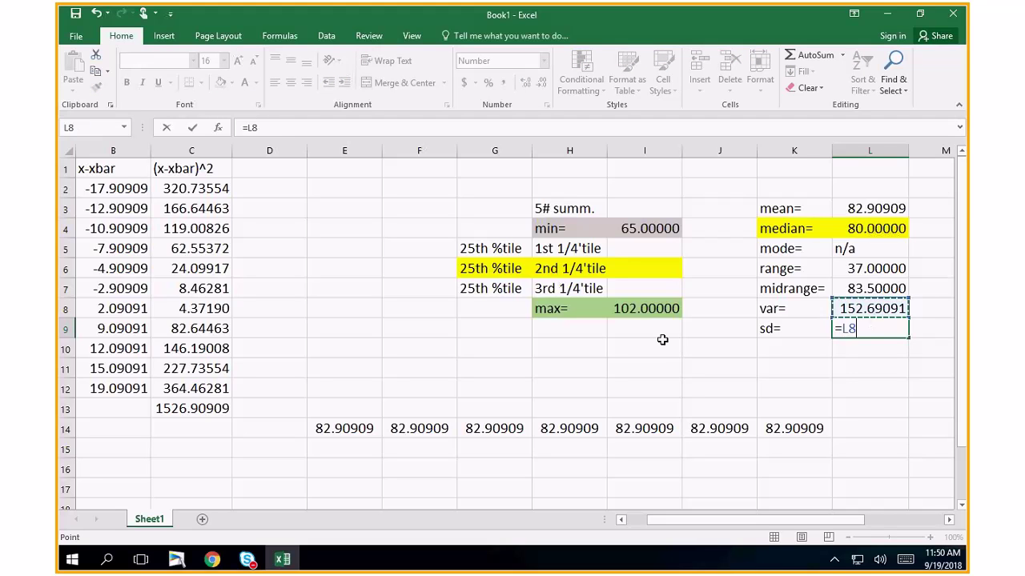
pyautogui.write('^.5')
pyautogui.press('Return')
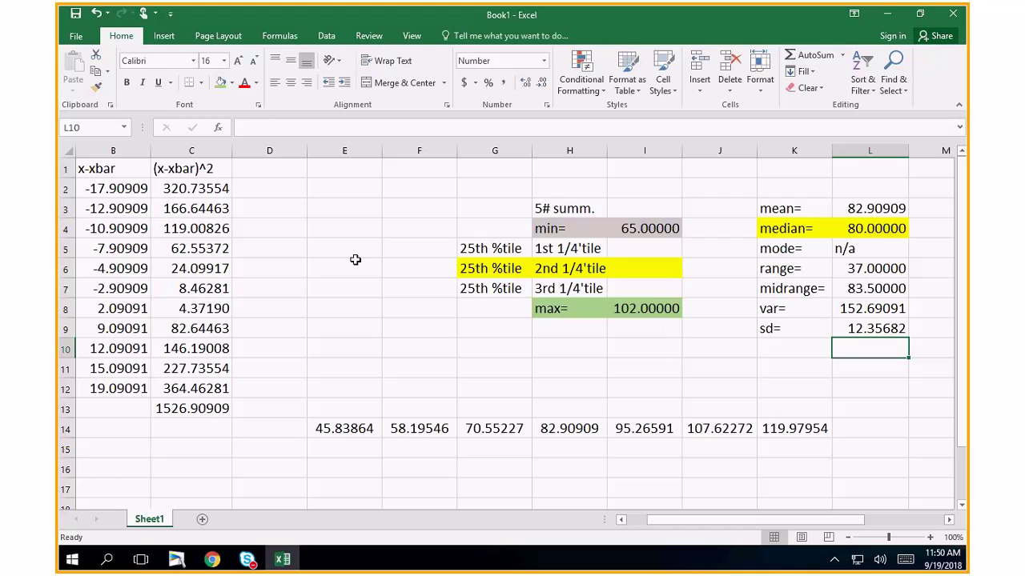
# - Fill the mean row K3:L3 and the centre value of the scale in H14 with light blue
pyautogui.moveTo(780, 208); pyautogui.dragTo(869, 209)
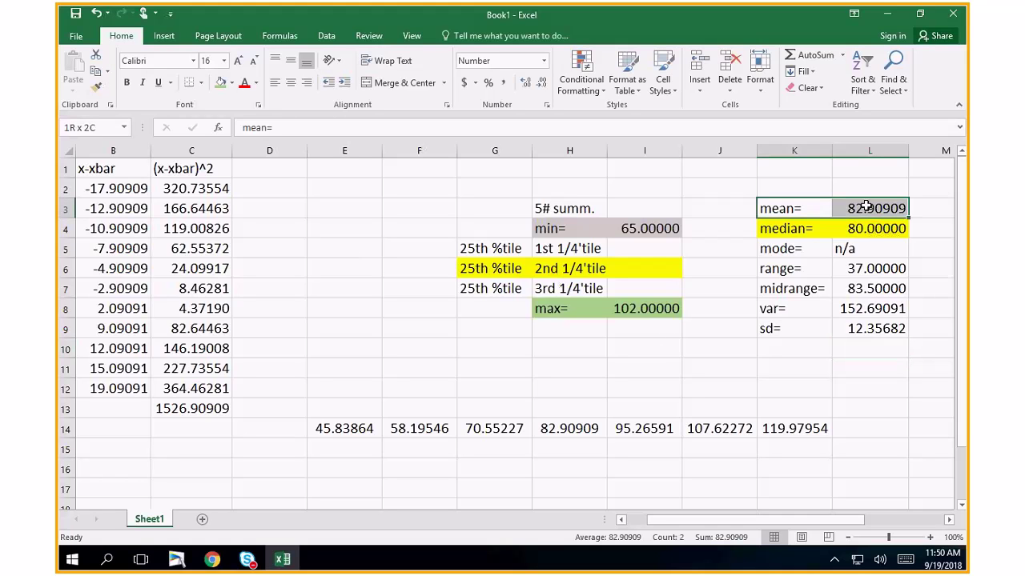
pyautogui.click(232, 83)
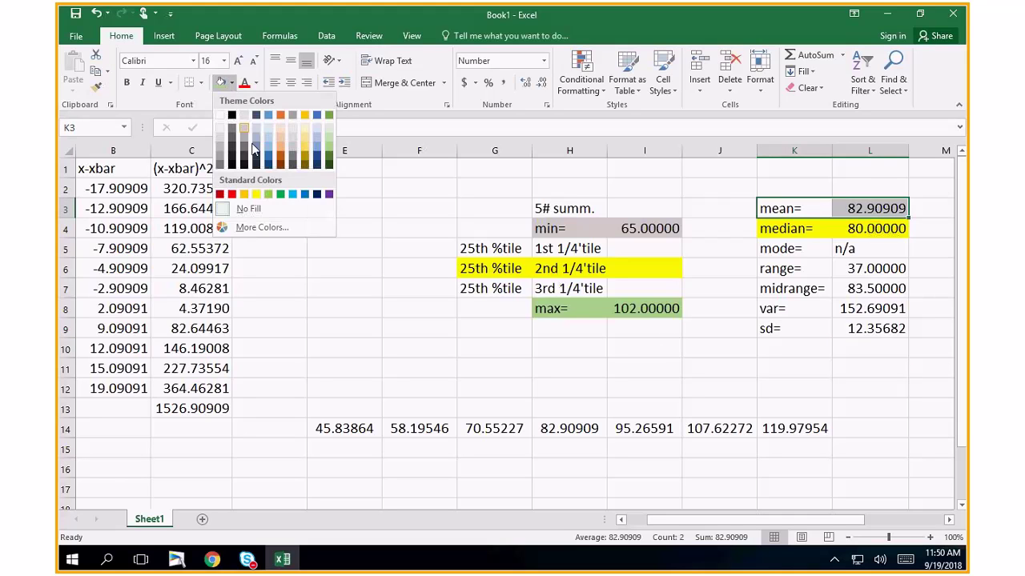
pyautogui.click(292, 194)
pyautogui.click(553, 433)
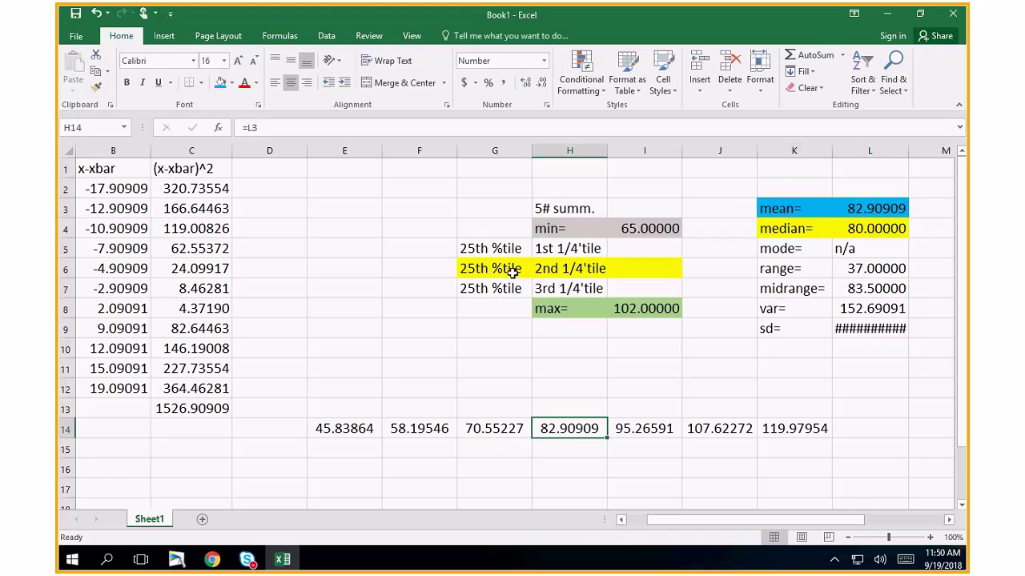
pyautogui.click(221, 84)
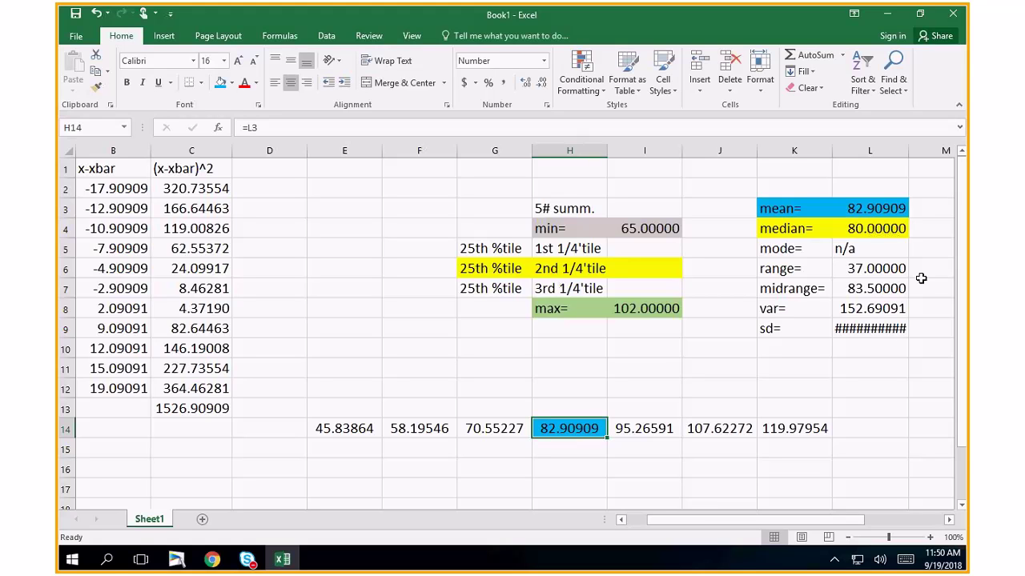
# - Widen column L and reapply the Number format with 5 decimal places to the whole sheet
pyautogui.moveTo(910, 150); pyautogui.dragTo(943, 146)
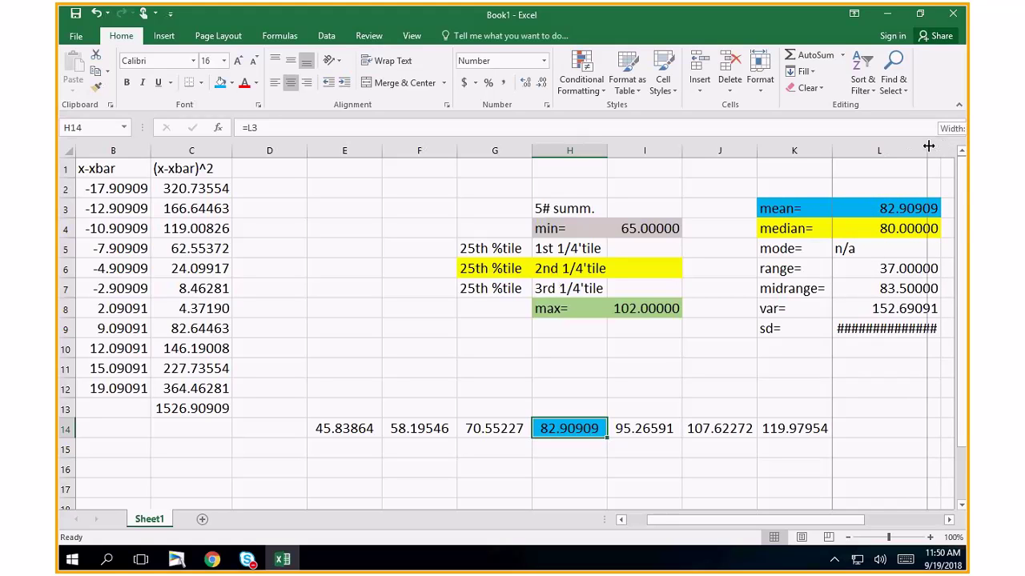
pyautogui.hotkey('ctrl', 'z')
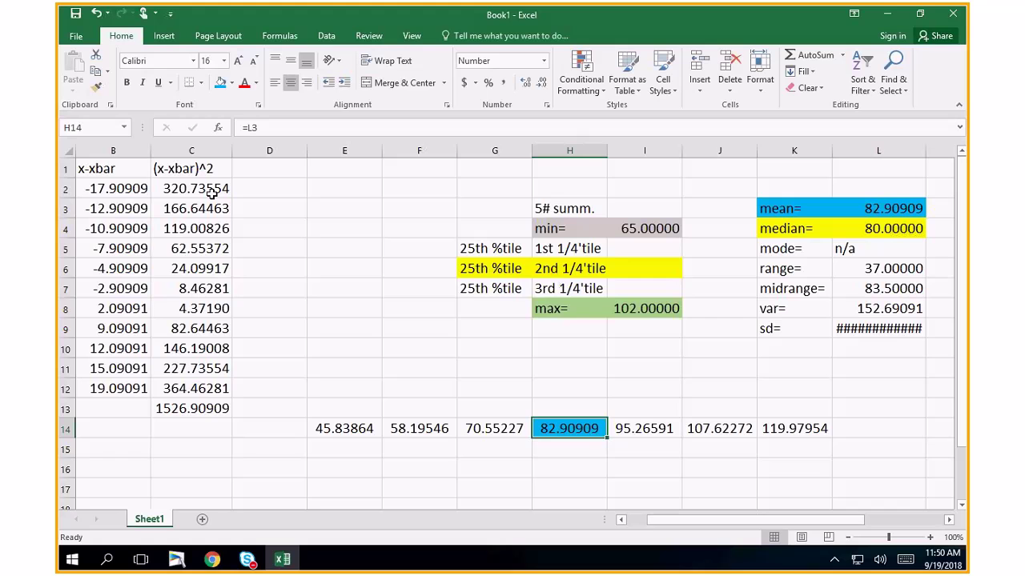
pyautogui.click(621, 520)
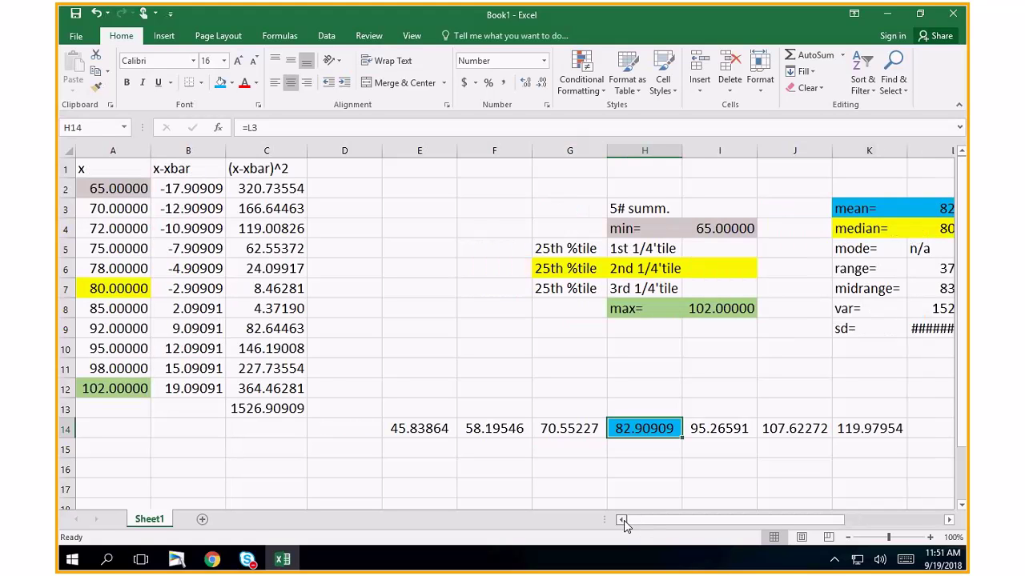
pyautogui.click(69, 147)
pyautogui.click(69, 147)
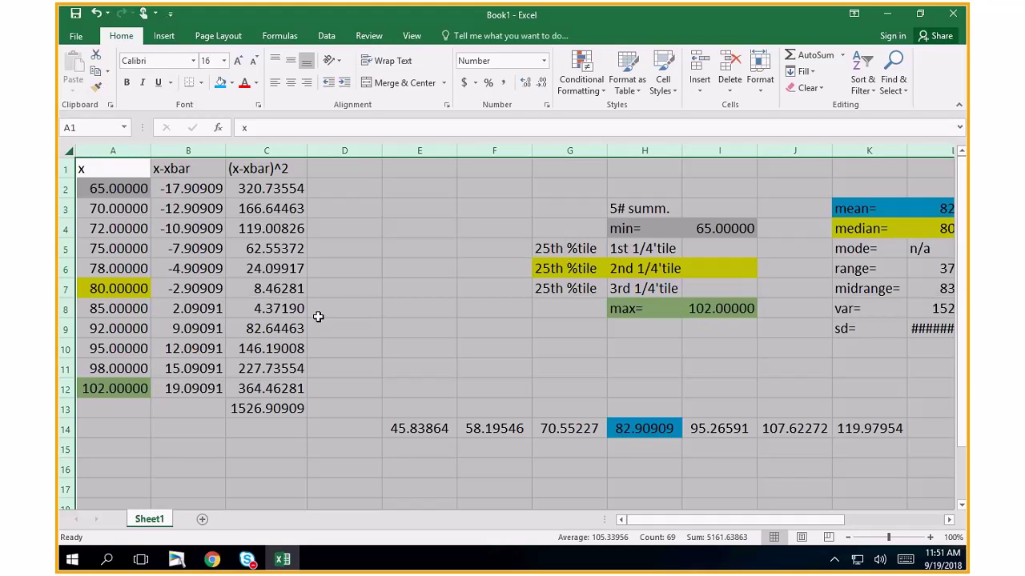
pyautogui.rightClick(70, 150)
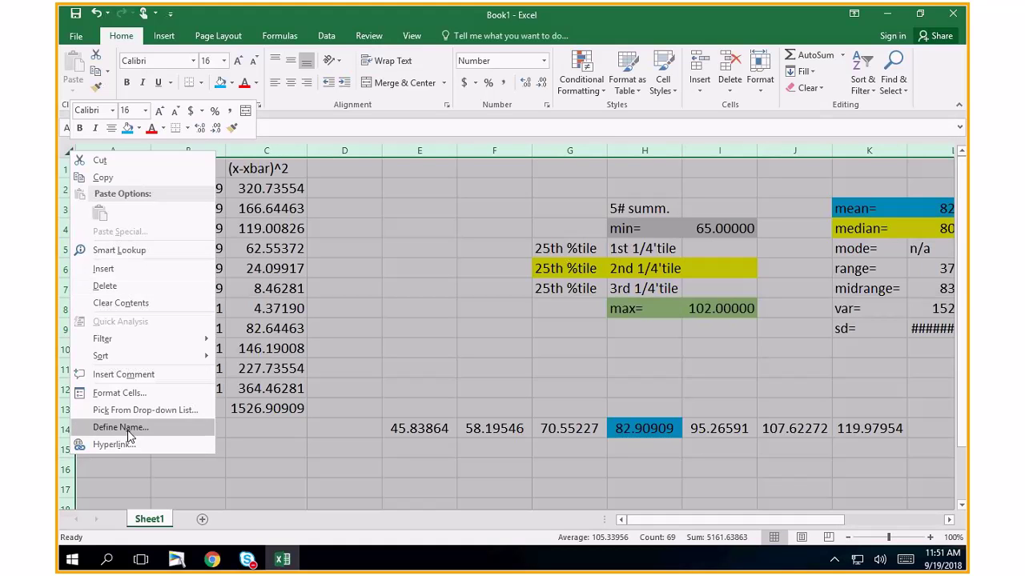
pyautogui.click(104, 393)
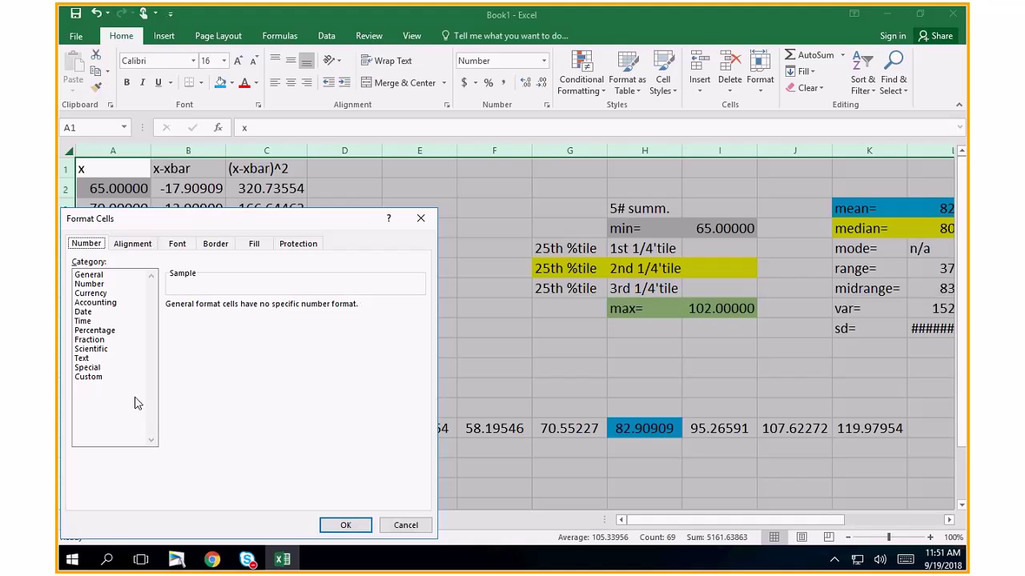
pyautogui.click(89, 283)
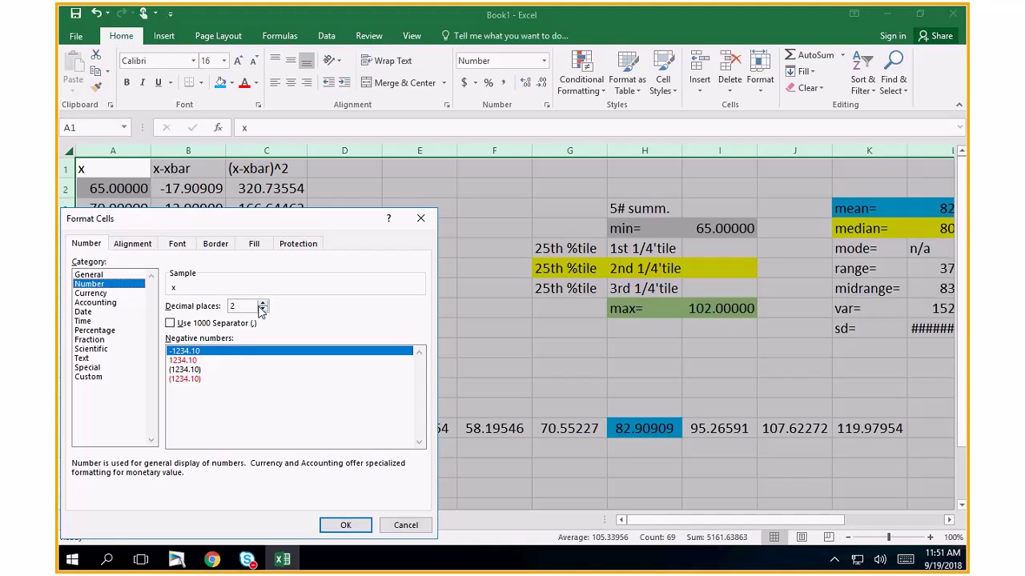
pyautogui.click(340, 527)
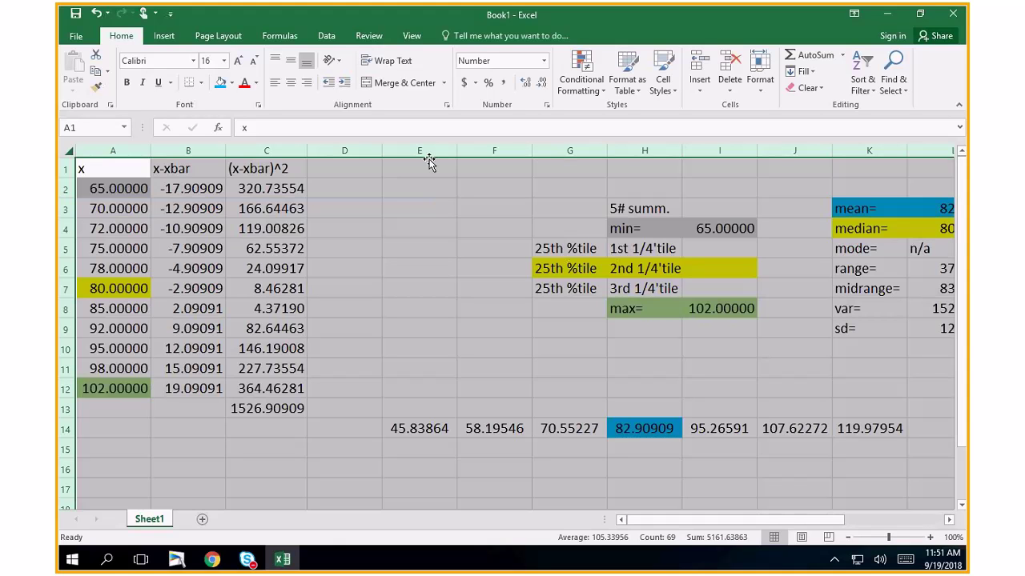
pyautogui.click(425, 208)
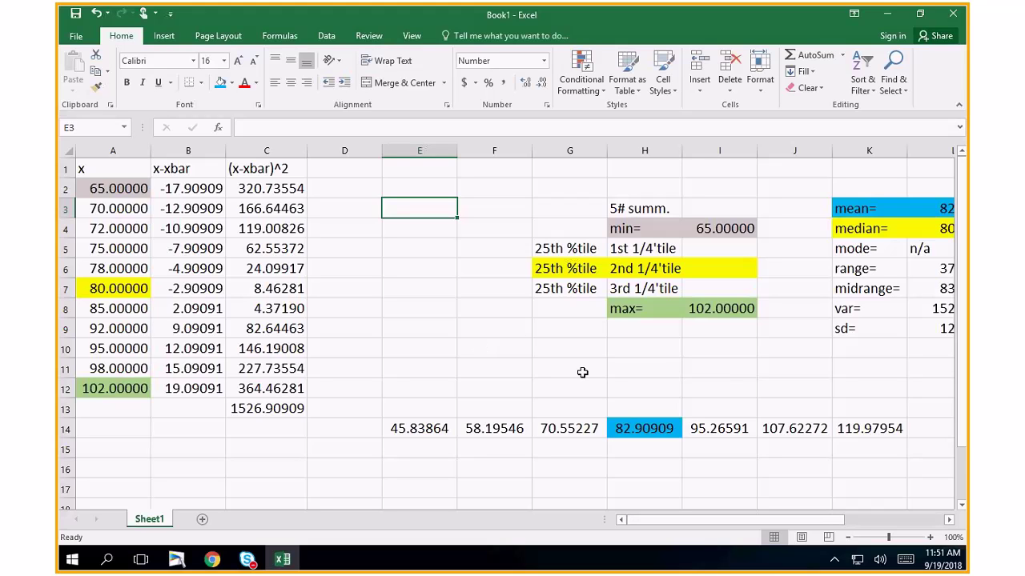
# - Switch to Easy Interactive Tools and open a blank full-screen whiteboard, dismissing the notice
pyautogui.click(179, 563)
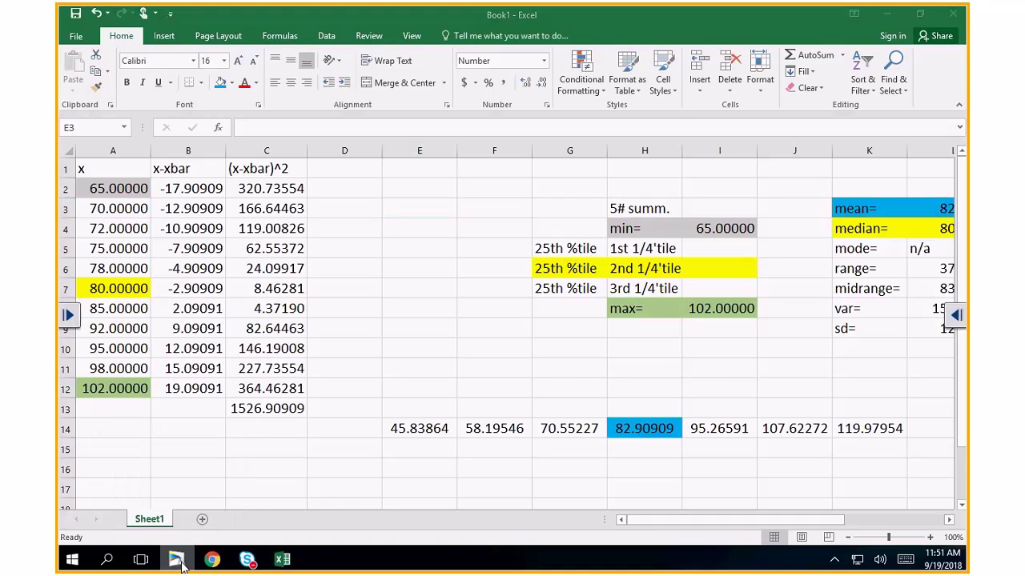
pyautogui.click(179, 563)
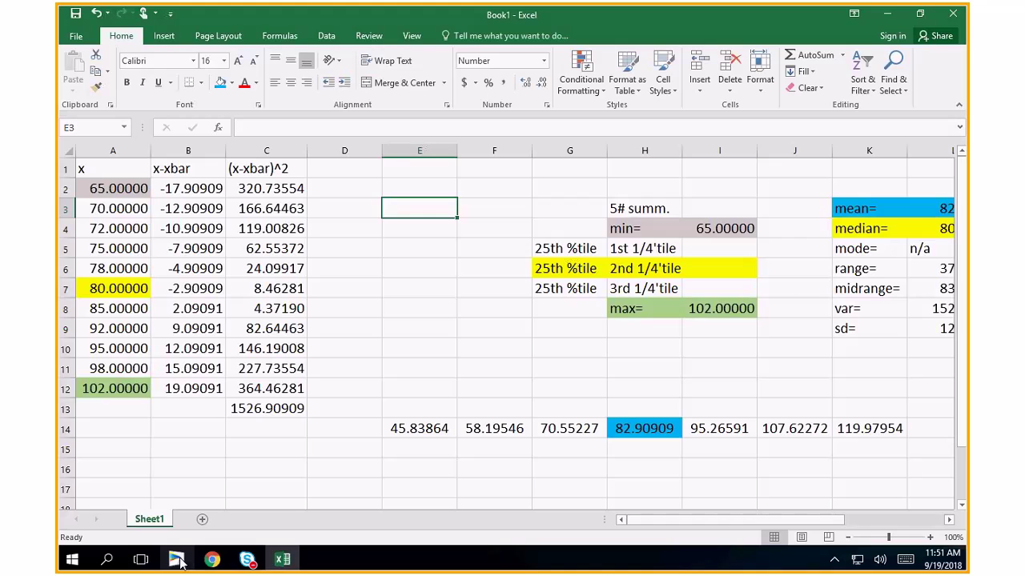
pyautogui.click(179, 563)
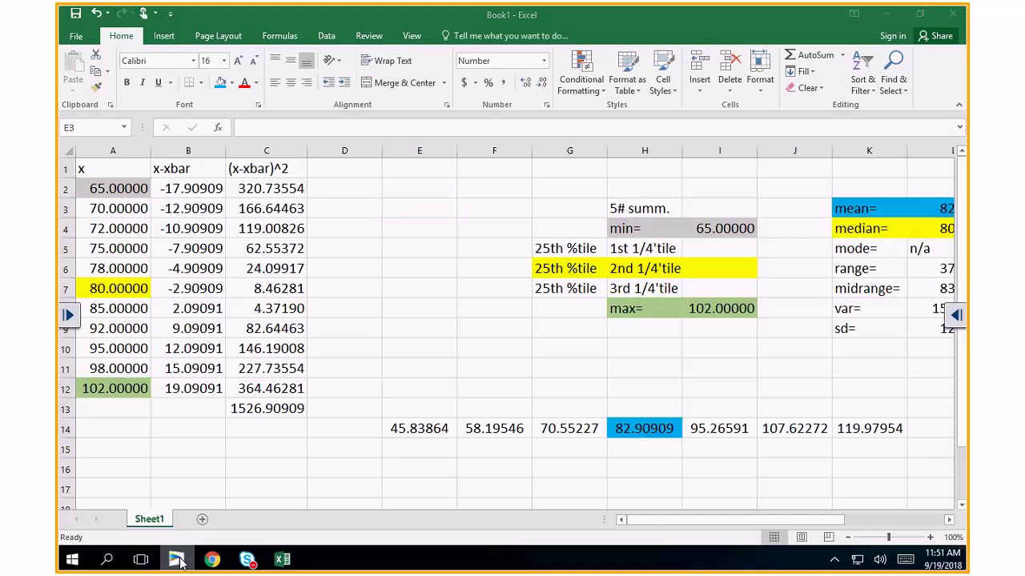
pyautogui.click(957, 315)
pyautogui.click(856, 23)
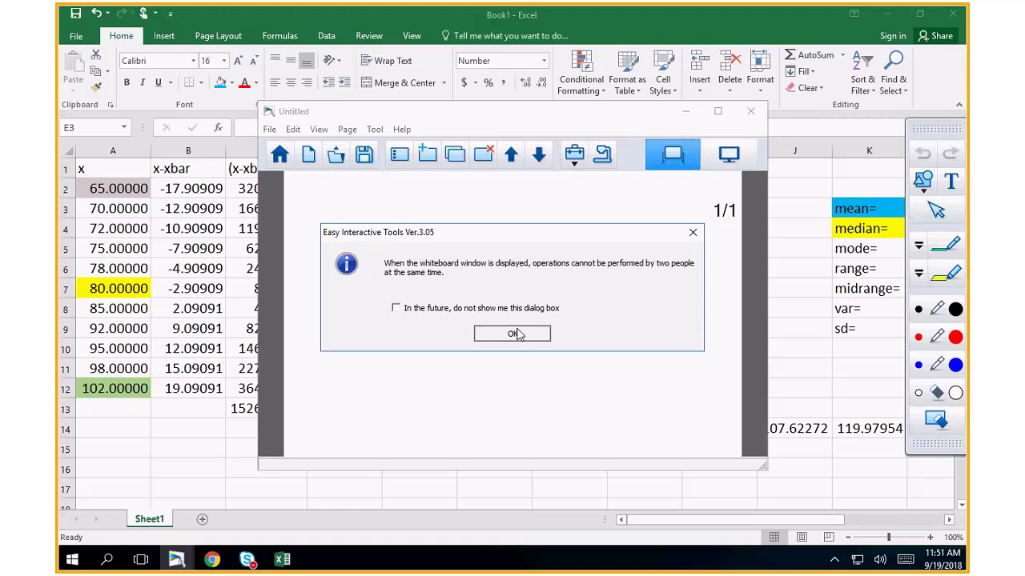
pyautogui.click(514, 334)
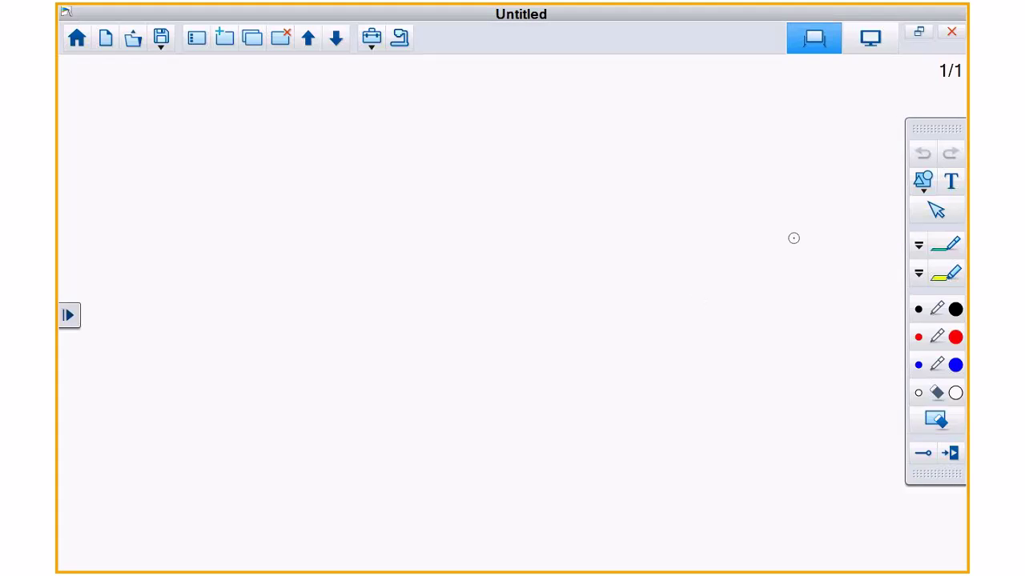
# - Draw a black bell curve over a baseline, with a vertical centre line and two dividing lines on each side
pyautogui.click(925, 312)
pyautogui.moveTo(327, 294)
pyautogui.mouseDown()
pyautogui.moveTo(738, 290)
pyautogui.moveTo(590, 201)
pyautogui.moveTo(441, 176)
pyautogui.moveTo(340, 270)
pyautogui.moveTo(304, 277)
pyautogui.moveTo(342, 295)
pyautogui.mouseUp()
pyautogui.moveTo(506, 142); pyautogui.dragTo(506, 308)
pyautogui.moveTo(395, 215); pyautogui.dragTo(405, 286)
pyautogui.moveTo(323, 265); pyautogui.dragTo(335, 303)
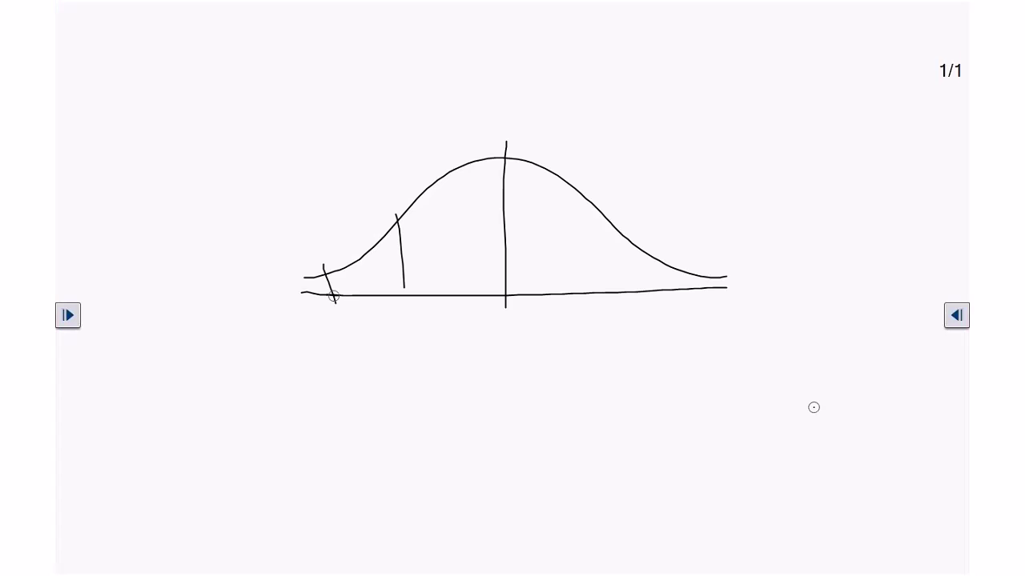
pyautogui.moveTo(628, 217); pyautogui.dragTo(593, 289)
pyautogui.moveTo(689, 265); pyautogui.dragTo(679, 297)
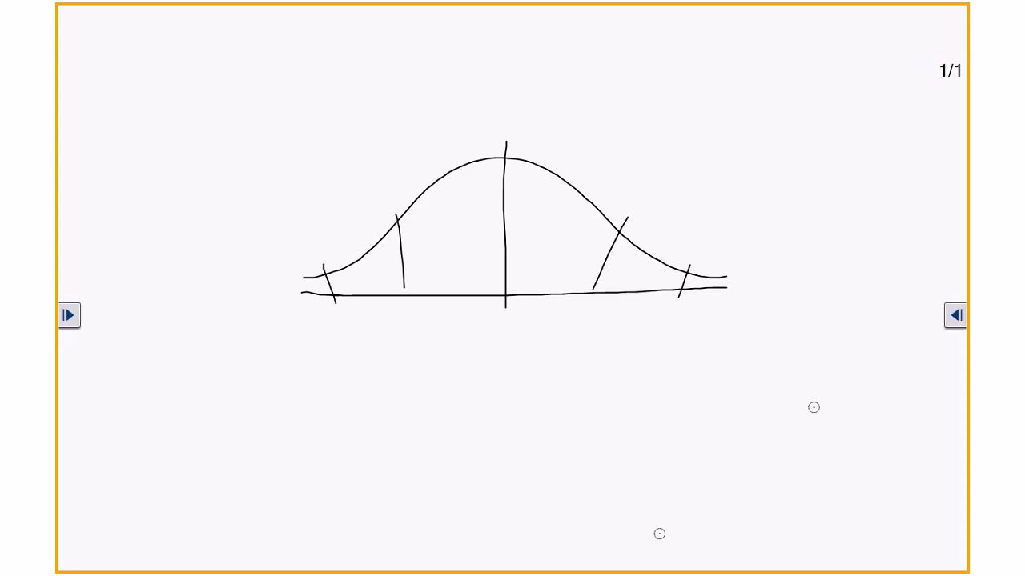
# - Write "E = 0%" beside the curve's left tail
pyautogui.moveTo(238, 268)
pyautogui.mouseDown()
pyautogui.moveTo(259, 294)
pyautogui.moveTo(258, 267)
pyautogui.mouseUp()
pyautogui.moveTo(239, 280); pyautogui.dragTo(275, 285)
pyautogui.moveTo(291, 274)
pyautogui.mouseDown()
pyautogui.moveTo(289, 290)
pyautogui.moveTo(299, 278)
pyautogui.mouseUp()
pyautogui.moveTo(305, 268); pyautogui.dragTo(301, 297)
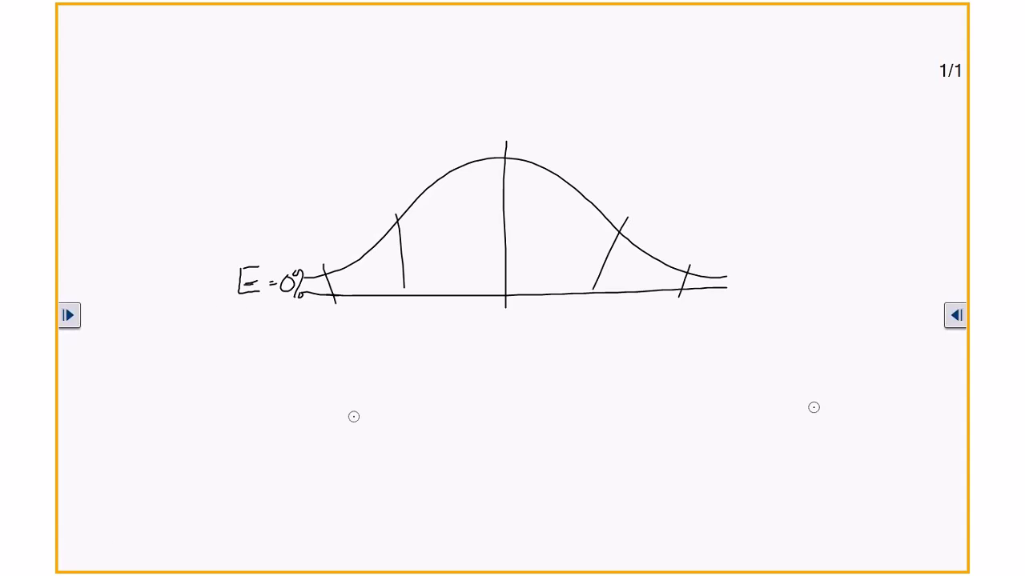
# - Draw a slanted line at the curve's first quartile and label it "1st 1/4'tile" and "25th %'tile"
pyautogui.moveTo(385, 197); pyautogui.dragTo(437, 292)
pyautogui.moveTo(345, 145); pyautogui.dragTo(350, 170)
pyautogui.moveTo(355, 165)
pyautogui.mouseDown()
pyautogui.moveTo(357, 178)
pyautogui.moveTo(383, 161)
pyautogui.moveTo(419, 160)
pyautogui.mouseUp()
pyautogui.moveTo(318, 157)
pyautogui.mouseDown()
pyautogui.moveTo(314, 181)
pyautogui.moveTo(322, 160)
pyautogui.mouseUp()
pyautogui.moveTo(329, 146)
pyautogui.mouseDown()
pyautogui.moveTo(328, 161)
pyautogui.moveTo(335, 150)
pyautogui.mouseUp()
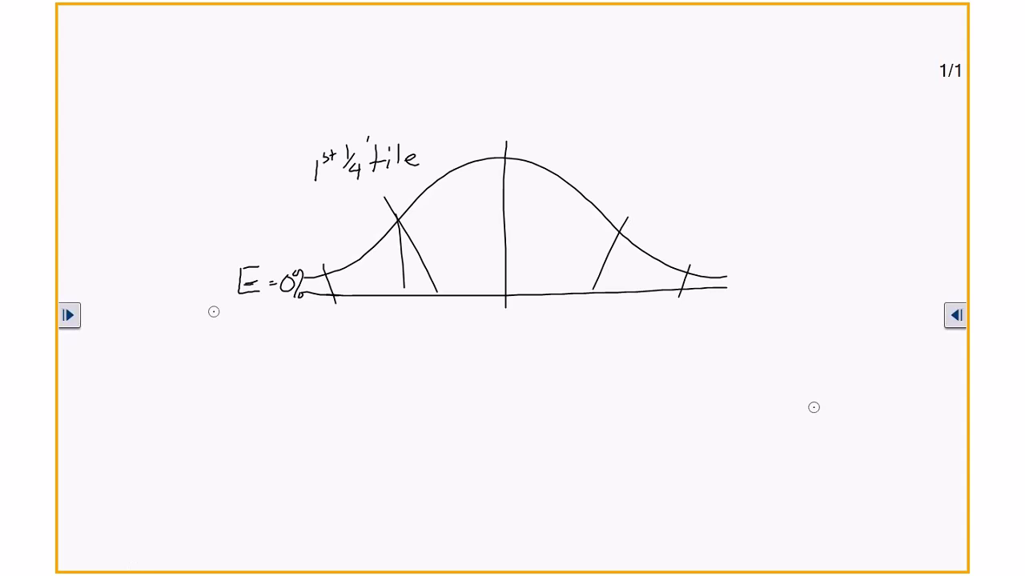
pyautogui.moveTo(305, 120)
pyautogui.mouseDown()
pyautogui.moveTo(306, 134)
pyautogui.moveTo(320, 134)
pyautogui.moveTo(345, 94)
pyautogui.moveTo(355, 104)
pyautogui.moveTo(368, 93)
pyautogui.moveTo(381, 124)
pyautogui.moveTo(430, 97)
pyautogui.mouseUp()
pyautogui.moveTo(389, 84); pyautogui.dragTo(390, 88)
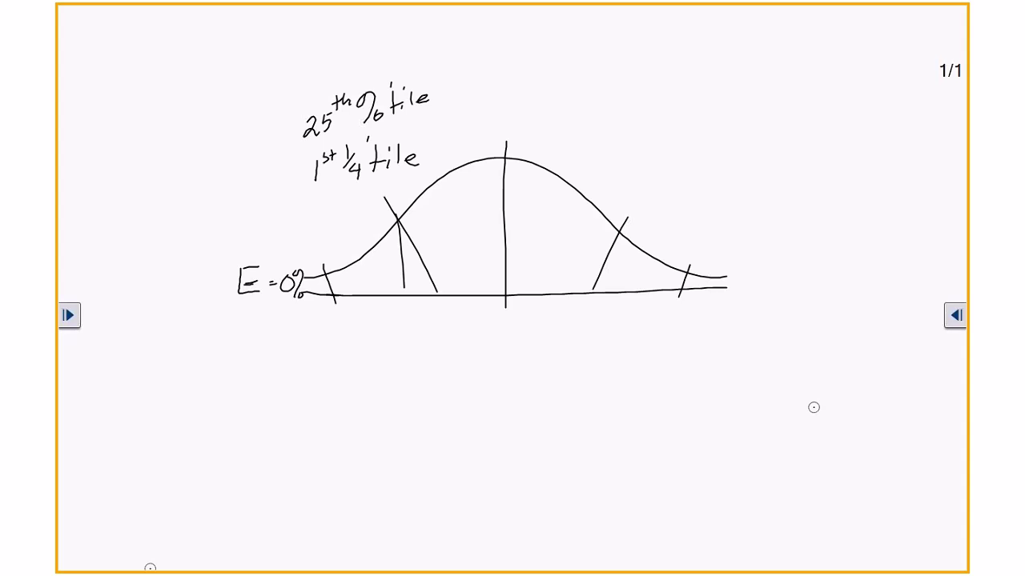
# - Label the curve's centre line "1/2 = 50% tile" and "2nd 1/4 tile", with "med" circled beneath
pyautogui.moveTo(492, 49); pyautogui.dragTo(493, 74)
pyautogui.moveTo(480, 79)
pyautogui.mouseDown()
pyautogui.moveTo(502, 78)
pyautogui.moveTo(504, 96)
pyautogui.moveTo(530, 69)
pyautogui.mouseUp()
pyautogui.moveTo(521, 77)
pyautogui.mouseDown()
pyautogui.moveTo(538, 80)
pyautogui.moveTo(556, 59)
pyautogui.moveTo(568, 59)
pyautogui.moveTo(573, 79)
pyautogui.moveTo(590, 64)
pyautogui.moveTo(628, 72)
pyautogui.moveTo(647, 57)
pyautogui.mouseUp()
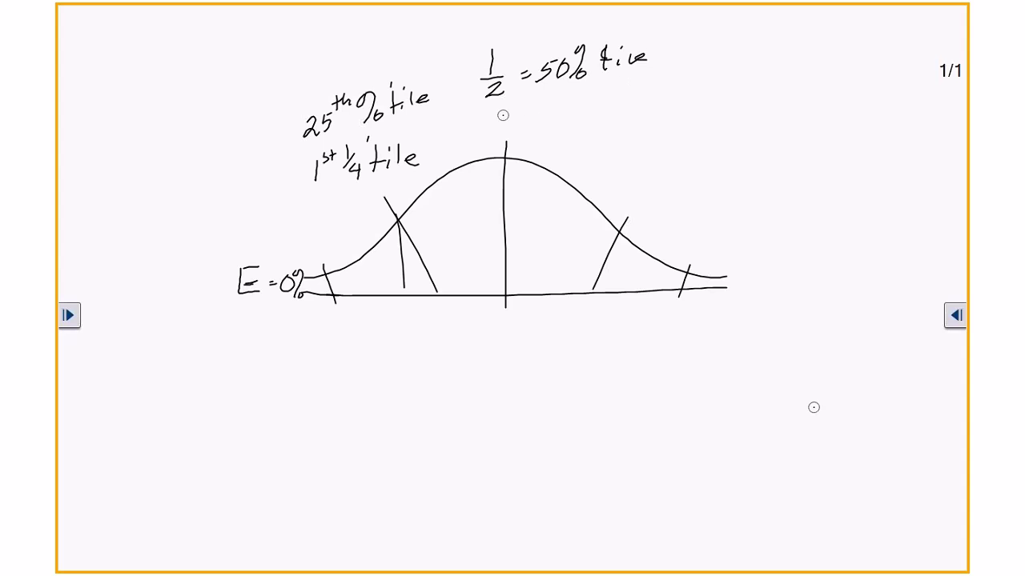
pyautogui.moveTo(496, 114)
pyautogui.mouseDown()
pyautogui.moveTo(507, 124)
pyautogui.moveTo(557, 102)
pyautogui.mouseUp()
pyautogui.moveTo(568, 93)
pyautogui.mouseDown()
pyautogui.moveTo(551, 120)
pyautogui.moveTo(631, 111)
pyautogui.moveTo(601, 103)
pyautogui.moveTo(614, 114)
pyautogui.mouseUp()
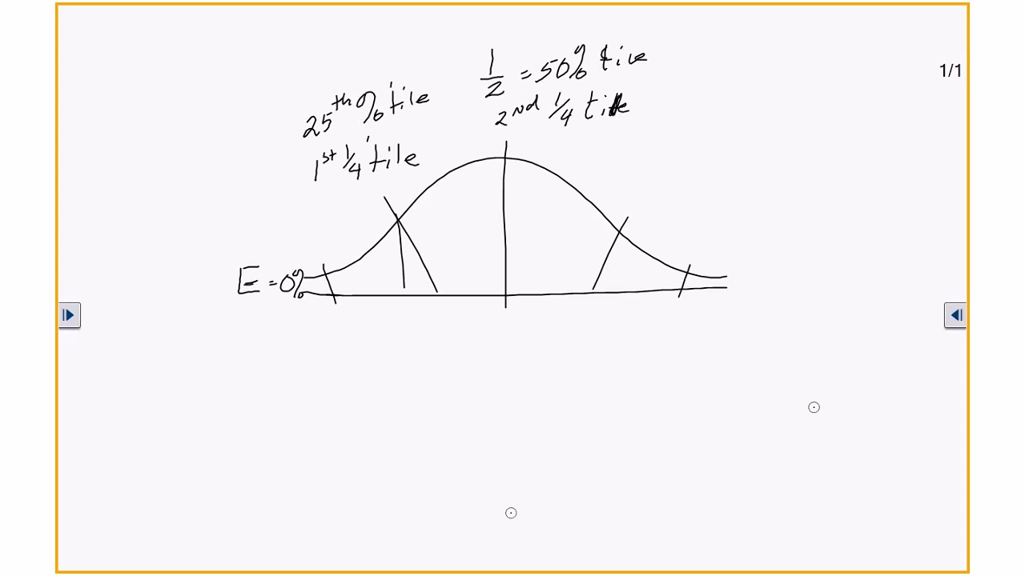
pyautogui.moveTo(537, 146); pyautogui.dragTo(560, 142)
pyautogui.moveTo(588, 134); pyautogui.dragTo(602, 128)
pyautogui.moveTo(592, 127); pyautogui.dragTo(596, 128)
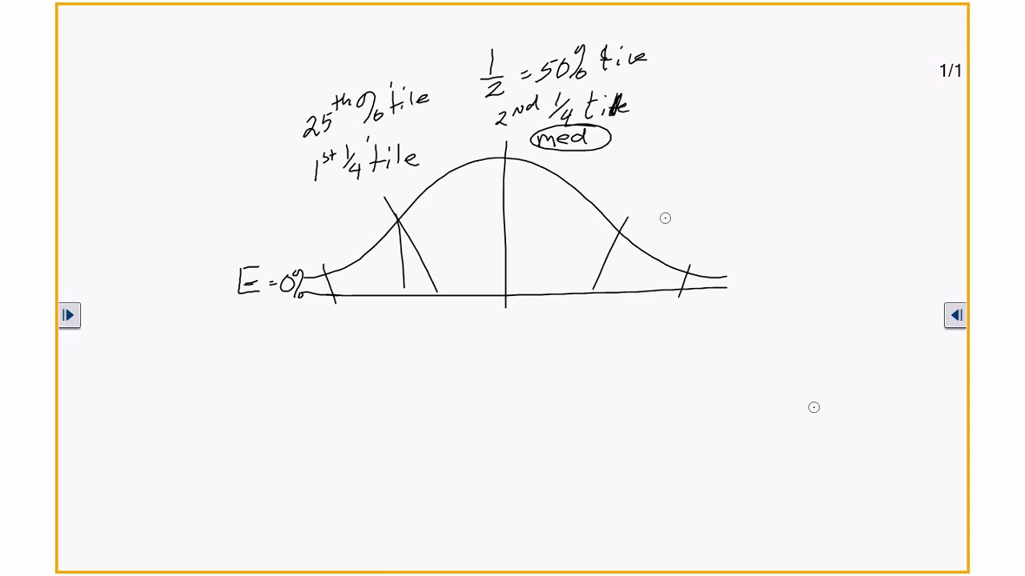
# - Label the dividing line on the curve's upper half "75th % tile" and "3rd 1/4 tile"
pyautogui.moveTo(640, 171); pyautogui.dragTo(645, 192)
pyautogui.moveTo(670, 159)
pyautogui.mouseDown()
pyautogui.moveTo(683, 162)
pyautogui.moveTo(693, 146)
pyautogui.moveTo(719, 157)
pyautogui.moveTo(712, 181)
pyautogui.moveTo(730, 177)
pyautogui.mouseUp()
pyautogui.moveTo(740, 134)
pyautogui.mouseDown()
pyautogui.moveTo(738, 169)
pyautogui.moveTo(749, 146)
pyautogui.mouseUp()
pyautogui.moveTo(756, 151)
pyautogui.mouseDown()
pyautogui.moveTo(758, 165)
pyautogui.moveTo(767, 162)
pyautogui.mouseUp()
pyautogui.moveTo(773, 155); pyautogui.dragTo(787, 152)
pyautogui.moveTo(662, 205)
pyautogui.mouseDown()
pyautogui.moveTo(664, 231)
pyautogui.moveTo(685, 205)
pyautogui.moveTo(711, 219)
pyautogui.mouseUp()
pyautogui.moveTo(724, 207); pyautogui.dragTo(730, 226)
pyautogui.moveTo(749, 181)
pyautogui.mouseDown()
pyautogui.moveTo(747, 209)
pyautogui.moveTo(758, 194)
pyautogui.mouseUp()
pyautogui.moveTo(762, 196)
pyautogui.mouseDown()
pyautogui.moveTo(761, 208)
pyautogui.moveTo(767, 191)
pyautogui.moveTo(771, 198)
pyautogui.mouseUp()
pyautogui.moveTo(778, 192); pyautogui.dragTo(789, 189)
# - Write "100% F = max" beside the curve's right tail and "min" above the "E = 0%" label
pyautogui.moveTo(797, 272)
pyautogui.mouseDown()
pyautogui.moveTo(786, 294)
pyautogui.moveTo(818, 266)
pyautogui.mouseUp()
pyautogui.moveTo(792, 282)
pyautogui.mouseDown()
pyautogui.moveTo(810, 278)
pyautogui.moveTo(753, 296)
pyautogui.mouseUp()
pyautogui.moveTo(762, 279)
pyautogui.mouseDown()
pyautogui.moveTo(760, 295)
pyautogui.moveTo(764, 280)
pyautogui.mouseUp()
pyautogui.moveTo(771, 277)
pyautogui.mouseDown()
pyautogui.moveTo(775, 306)
pyautogui.moveTo(781, 295)
pyautogui.mouseUp()
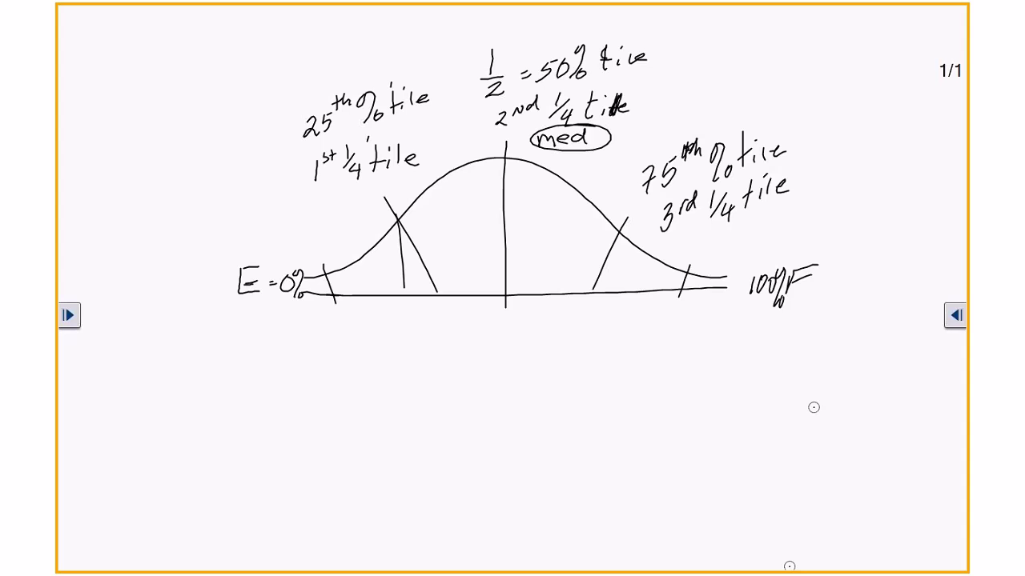
pyautogui.moveTo(186, 274)
pyautogui.mouseDown()
pyautogui.moveTo(192, 254)
pyautogui.moveTo(210, 272)
pyautogui.moveTo(236, 250)
pyautogui.mouseUp()
pyautogui.moveTo(820, 289)
pyautogui.mouseDown()
pyautogui.moveTo(887, 281)
pyautogui.moveTo(890, 297)
pyautogui.moveTo(908, 302)
pyautogui.mouseUp()
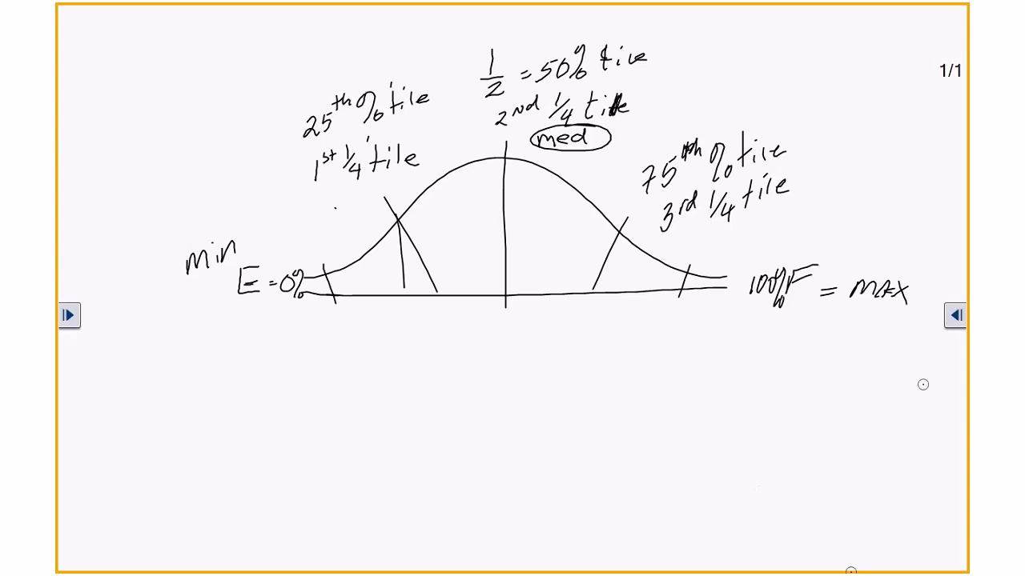
# - Leave the full-screen whiteboard, return to the Excel worksheet and select the minimum data value in A2
pyautogui.click(955, 314)
pyautogui.click(948, 321)
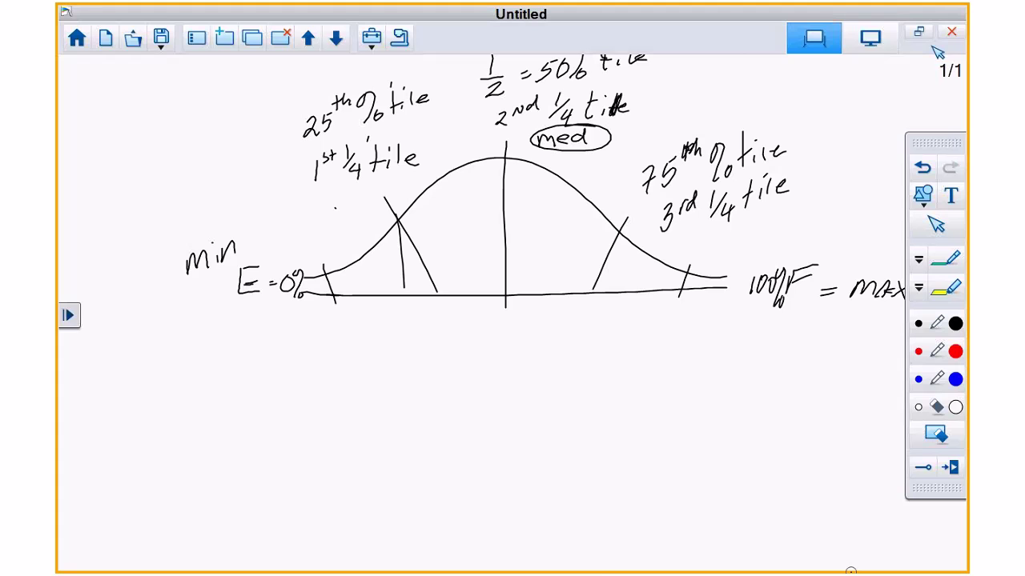
pyautogui.click(921, 32)
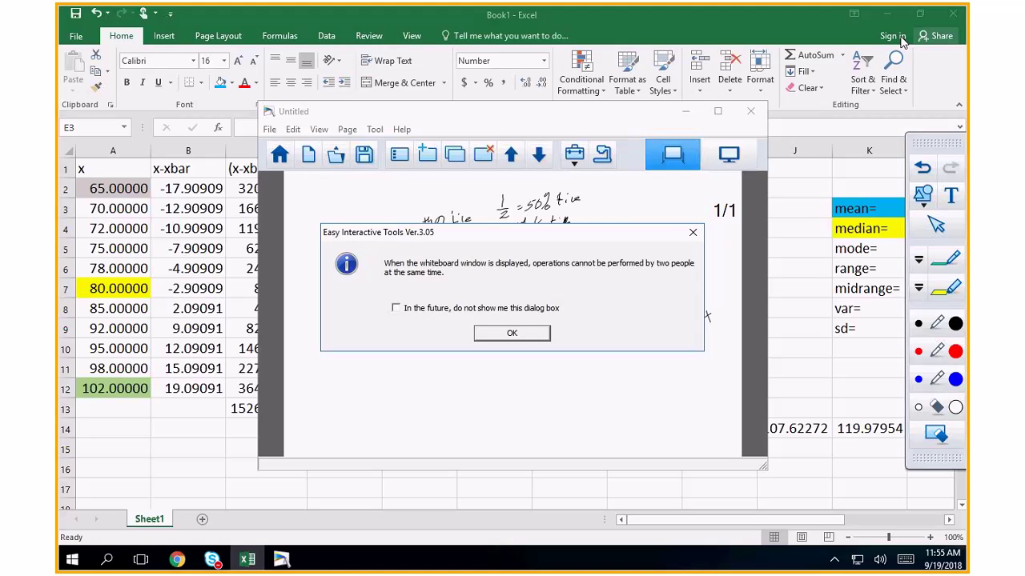
pyautogui.press('Return')
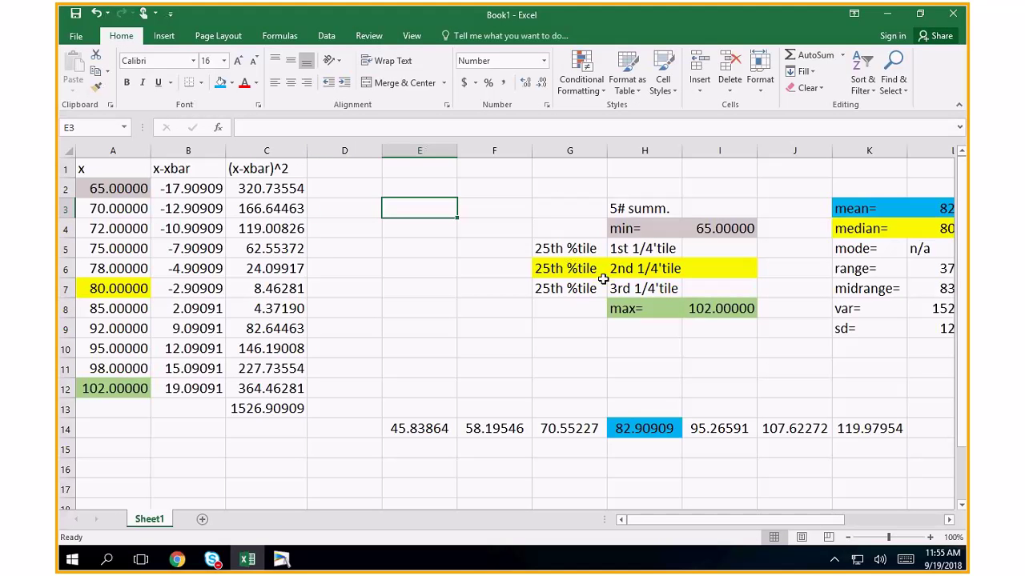
pyautogui.click(116, 188)
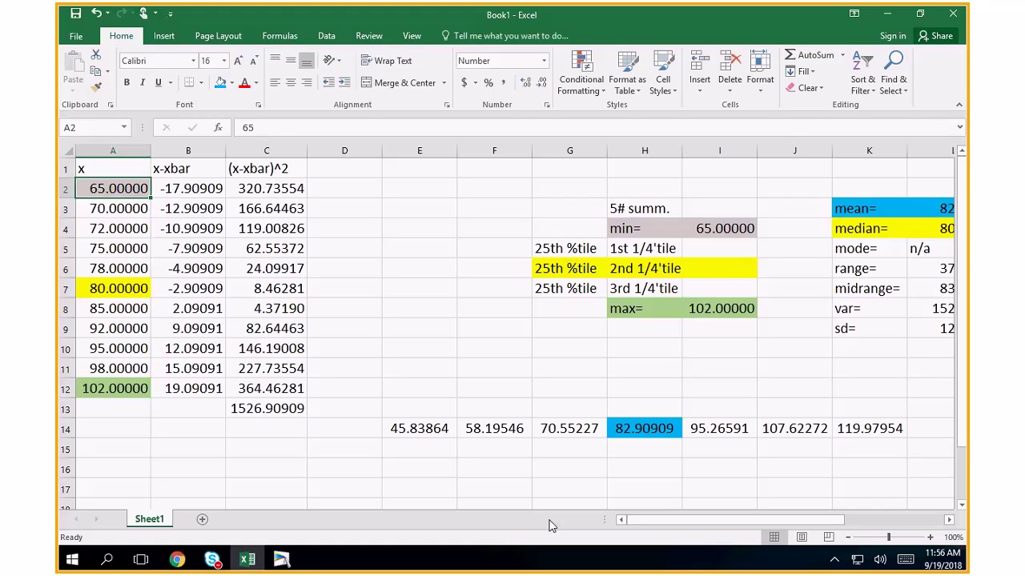
# - Switch to Easy Interactive Tools' desktop annotation mode, mark the median value in A7 with a red dot, and return to mouse mode
pyautogui.click(281, 559)
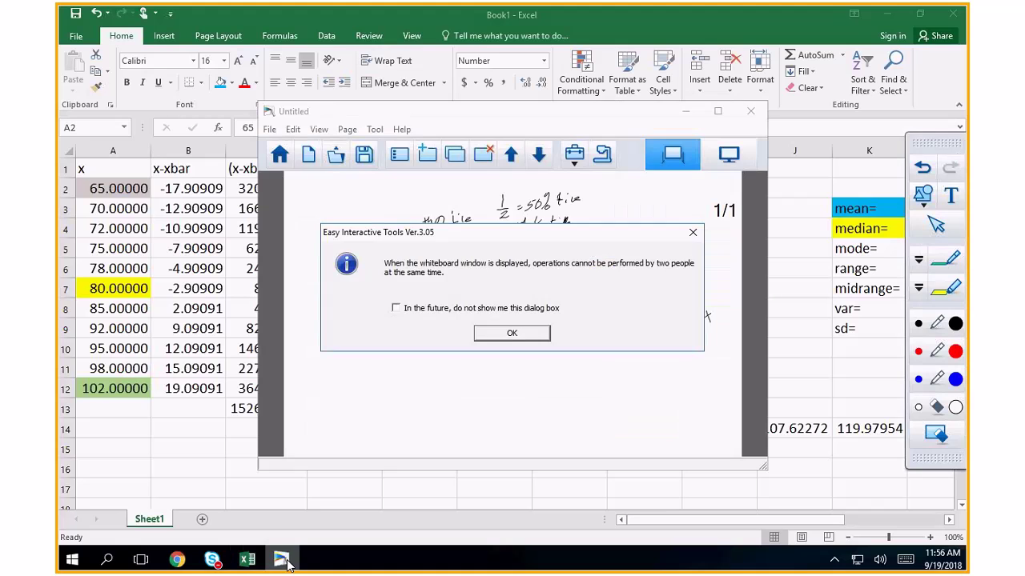
pyautogui.click(508, 333)
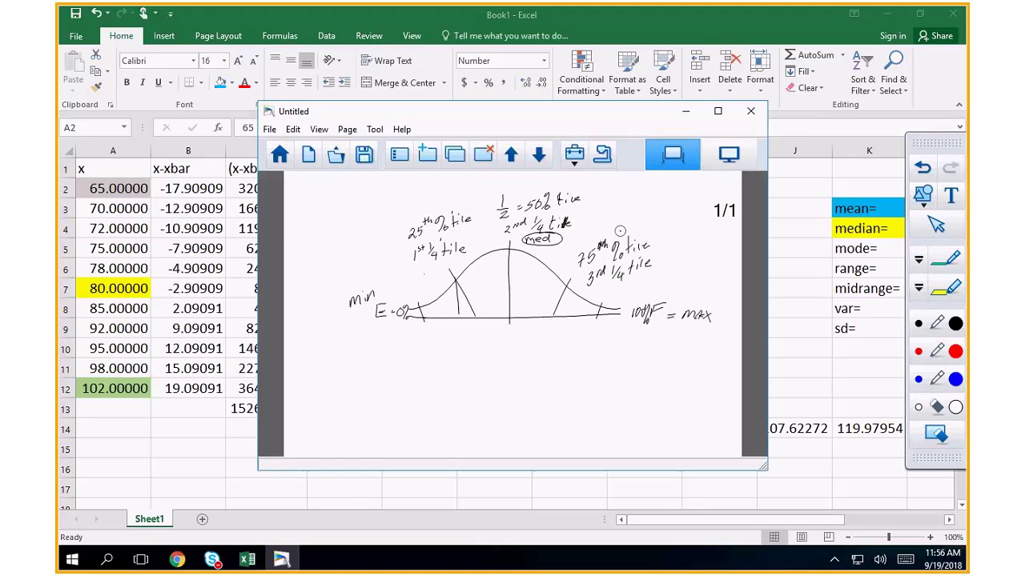
pyautogui.click(729, 156)
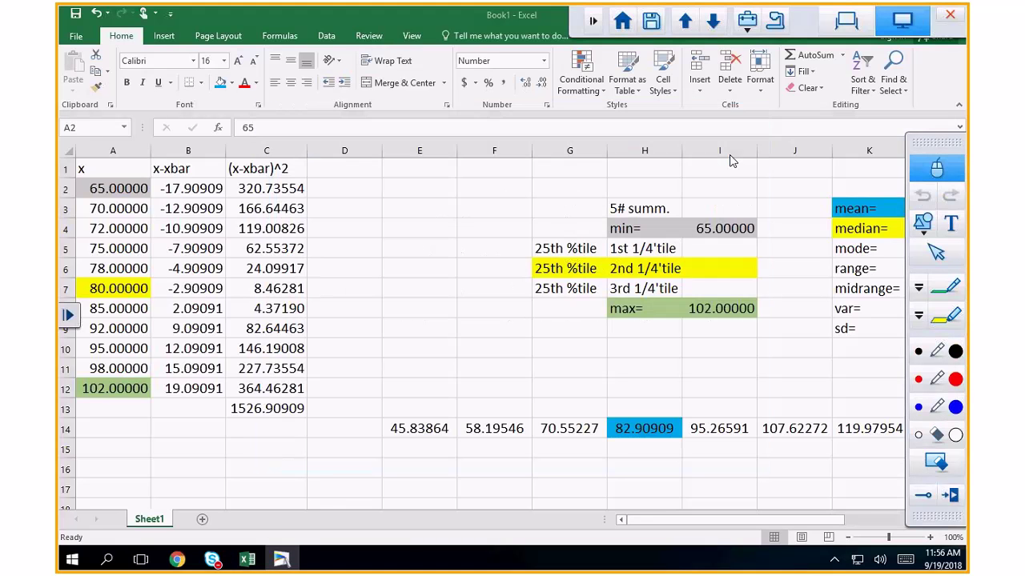
pyautogui.click(955, 381)
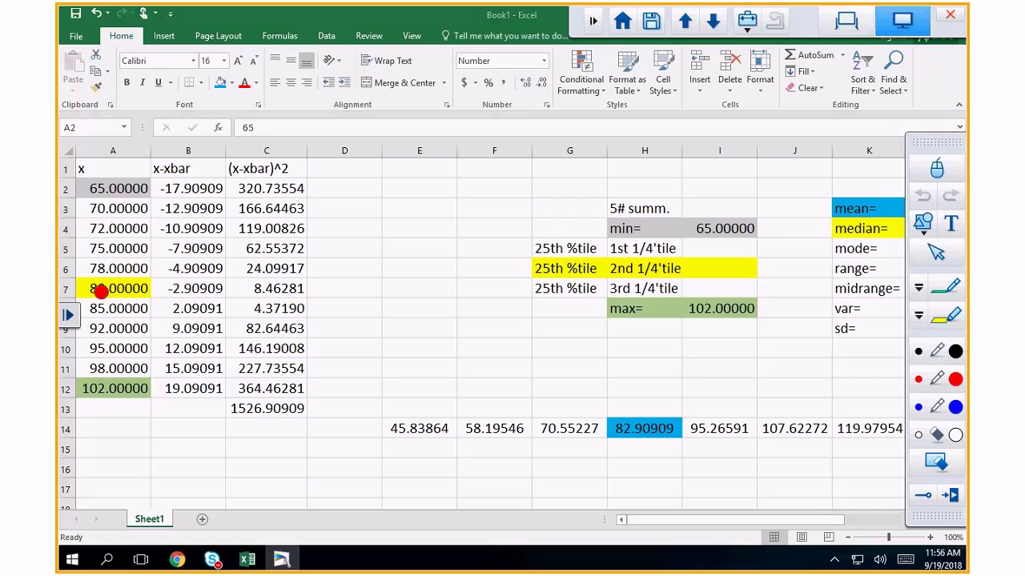
pyautogui.click(83, 288)
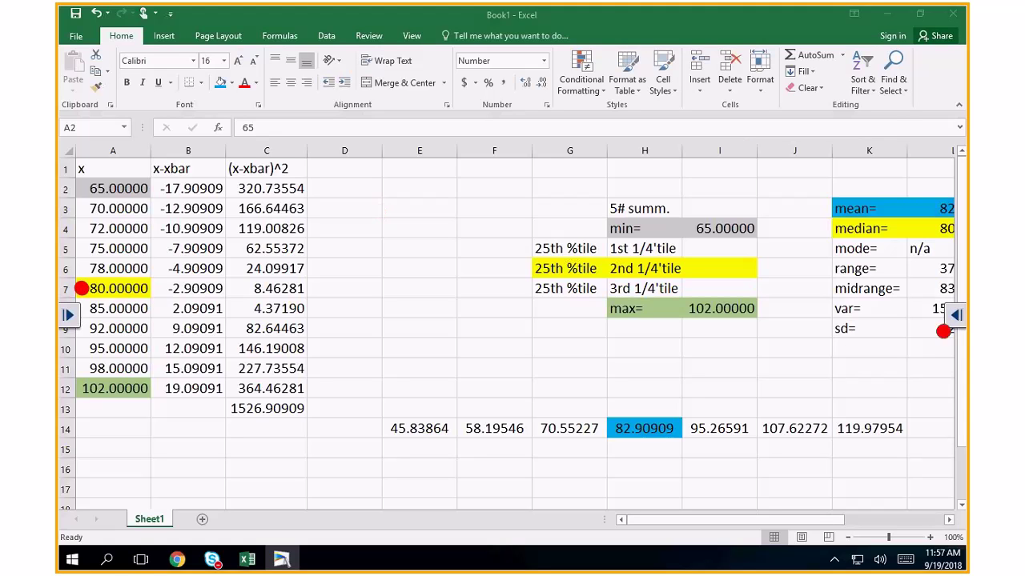
pyautogui.click(957, 315)
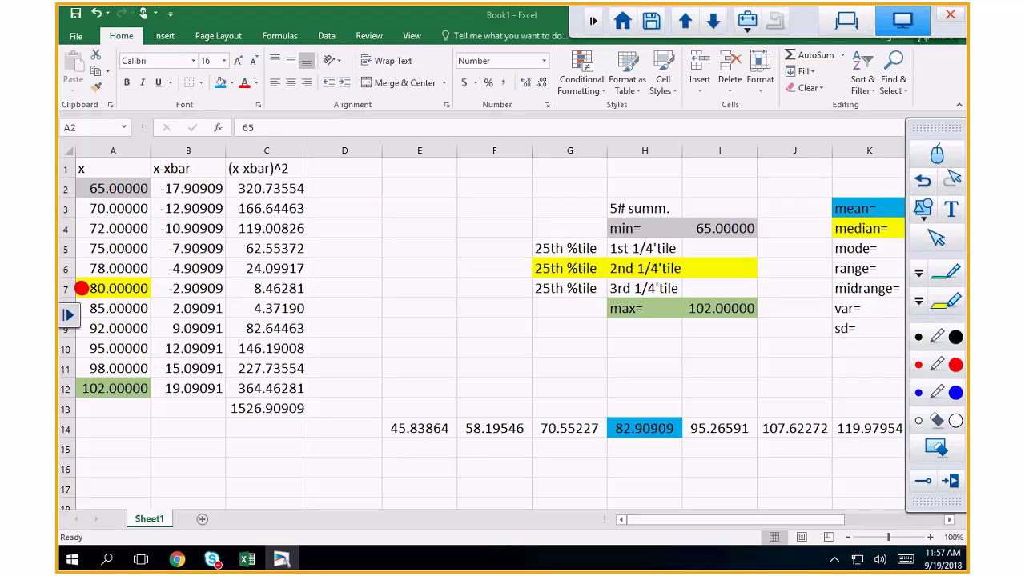
pyautogui.click(937, 152)
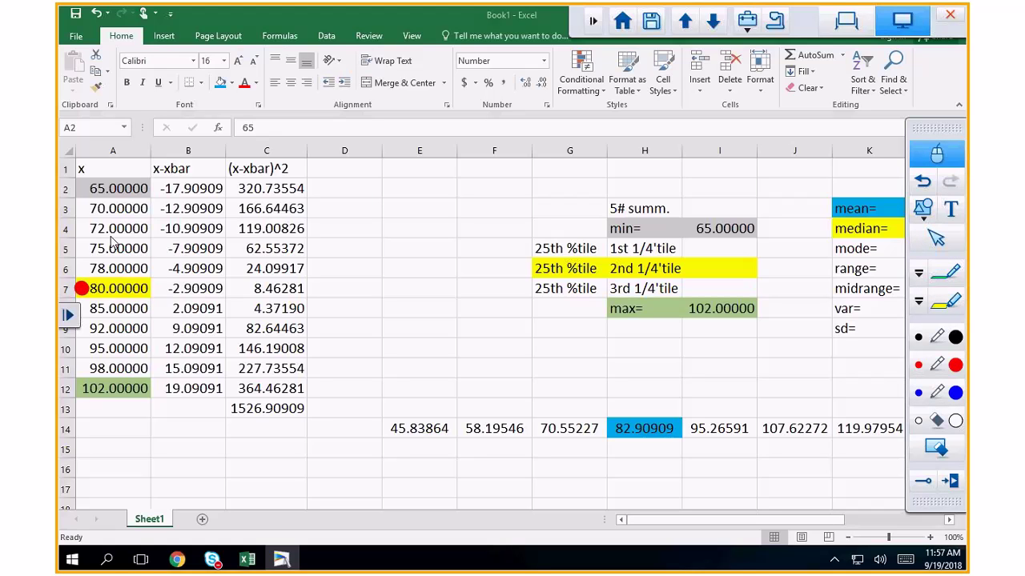
# - Fill the first-quartile data value in A4 and the "1st 1/4'tile" summary cells H5:I5 with the same light blue theme colour
pyautogui.click(106, 228)
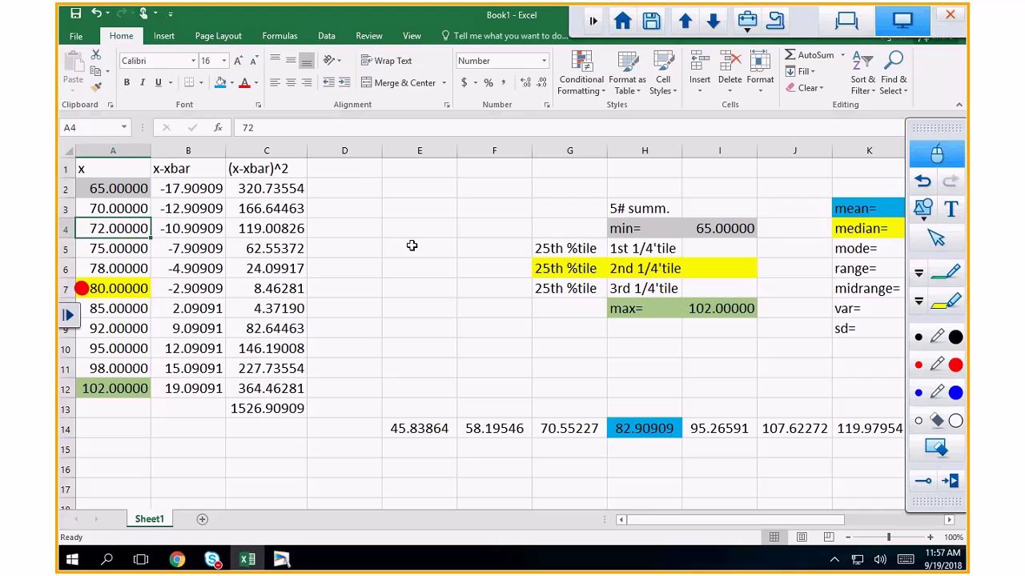
pyautogui.click(232, 83)
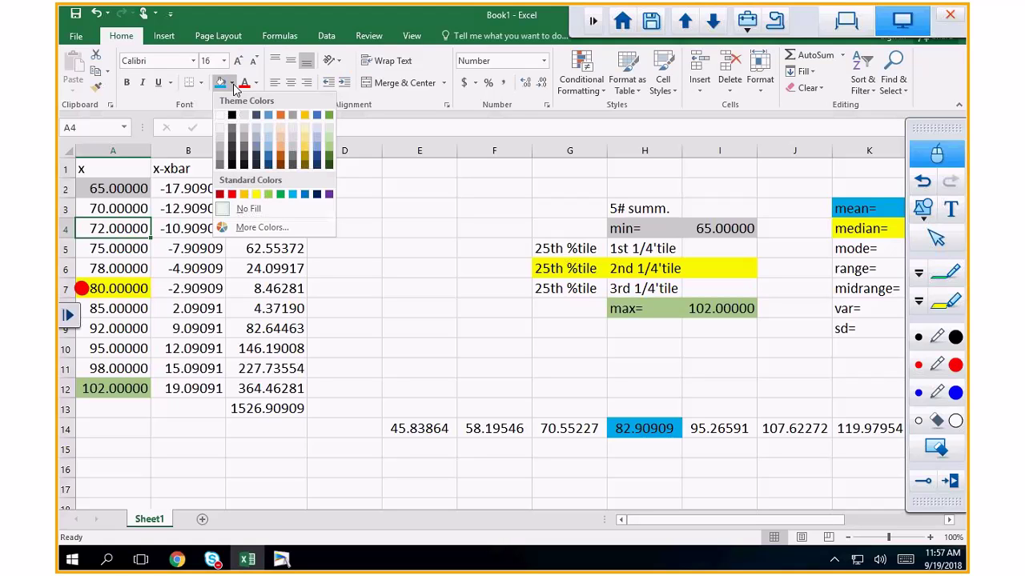
pyautogui.click(318, 152)
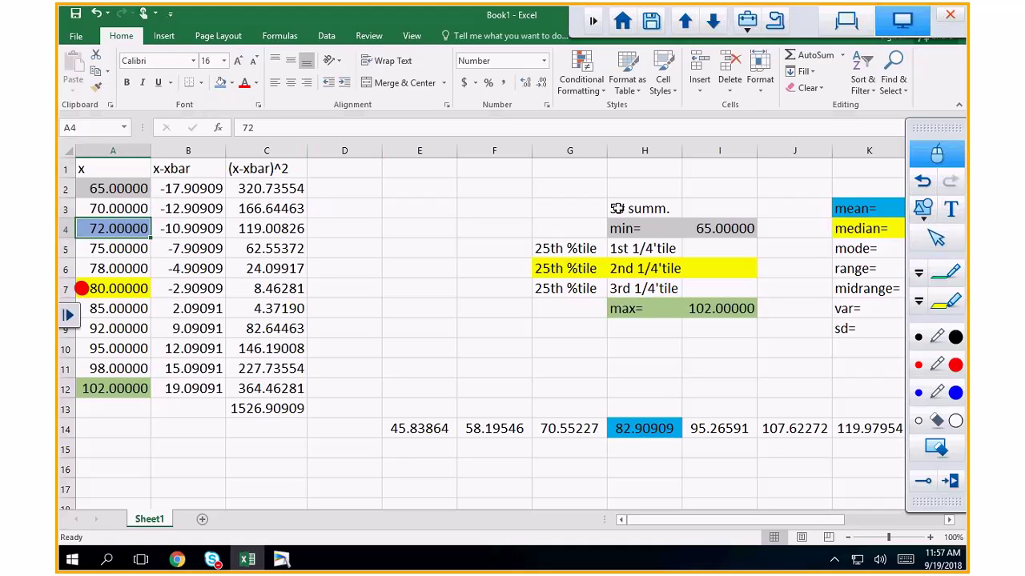
pyautogui.moveTo(669, 254); pyautogui.dragTo(709, 251)
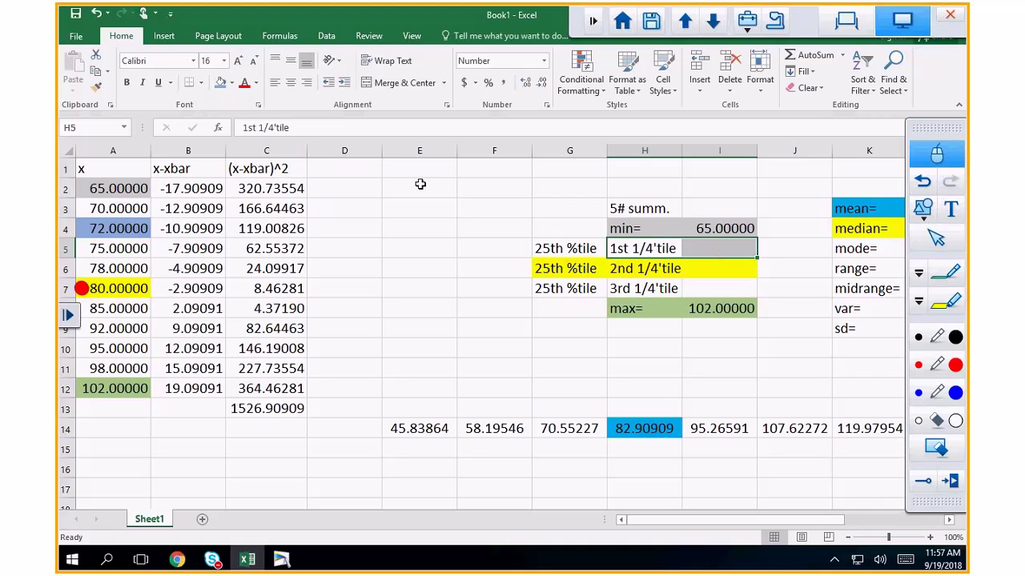
pyautogui.click(218, 84)
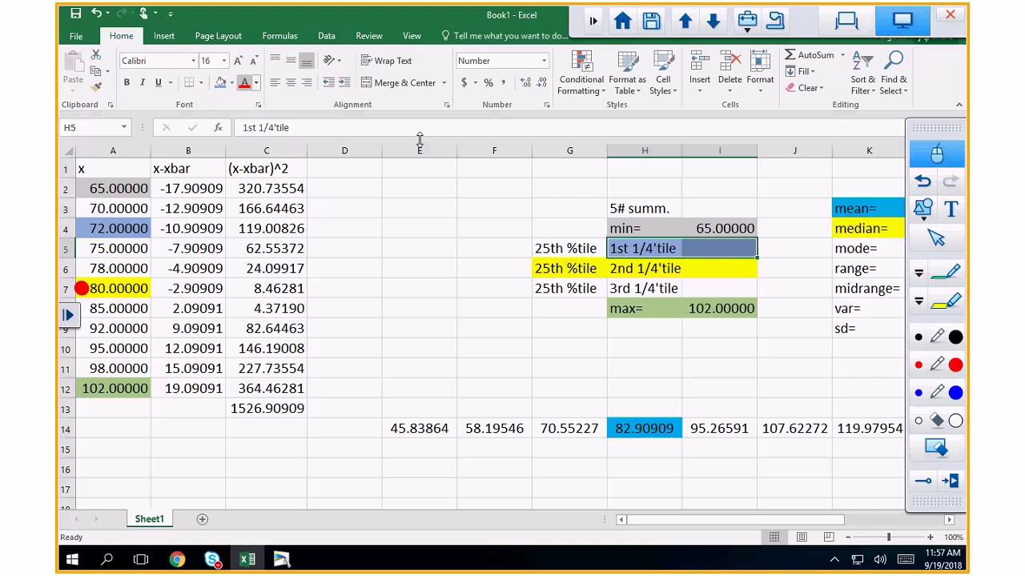
# - Link the 1st 1/4'tile value in cell I5 to cell A4 with the formula =A4
pyautogui.click(731, 251)
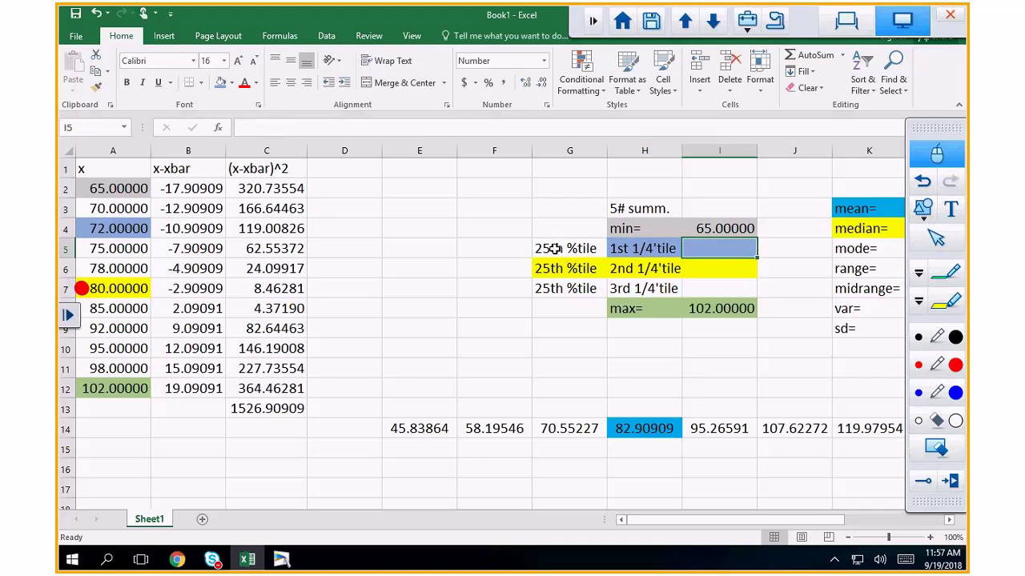
pyautogui.write('=')
pyautogui.click(136, 227)
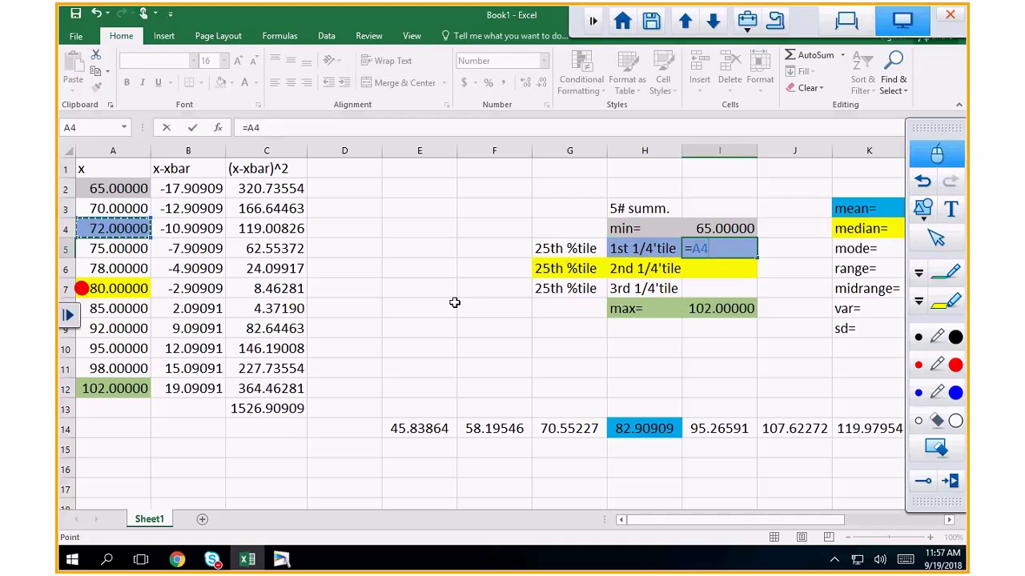
pyautogui.press('Return')
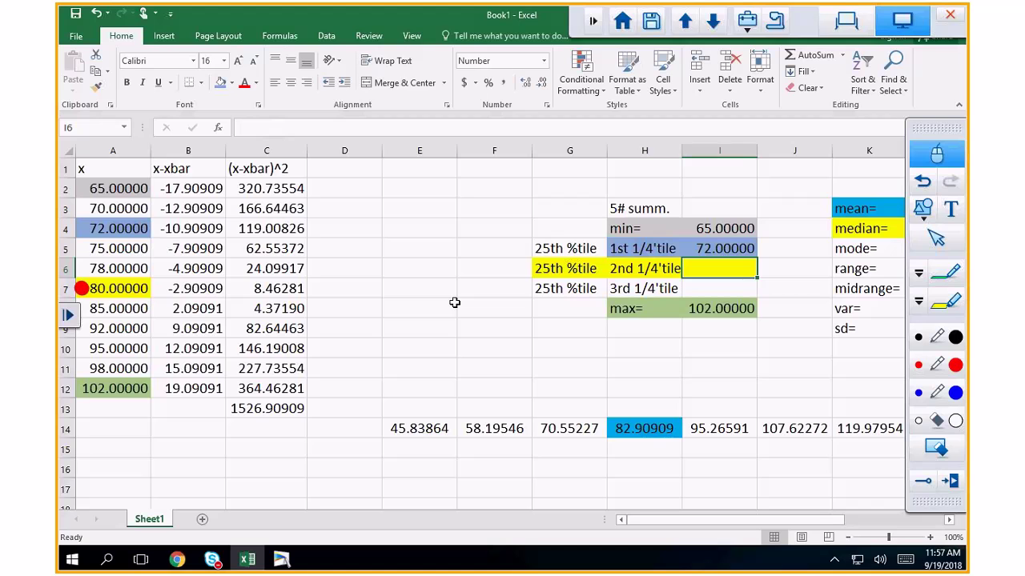
# - Change the percentile label beside the 2nd 1/4'tile in cell G6 to "50th %tile"
pyautogui.click(563, 273)
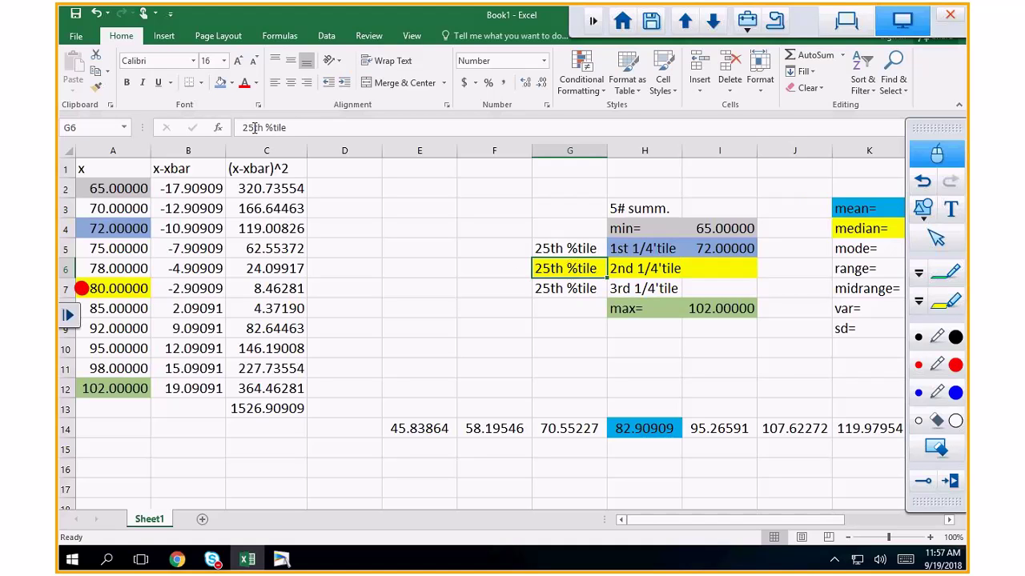
pyautogui.click(351, 126)
pyautogui.press('Home')
pyautogui.press('Delete')
pyautogui.press('Delete')
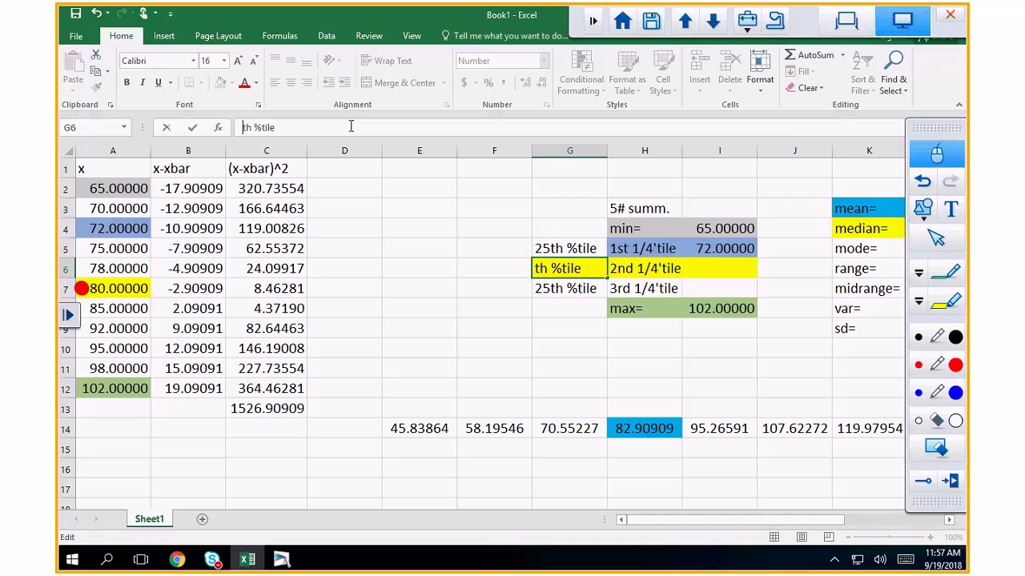
pyautogui.write('50')
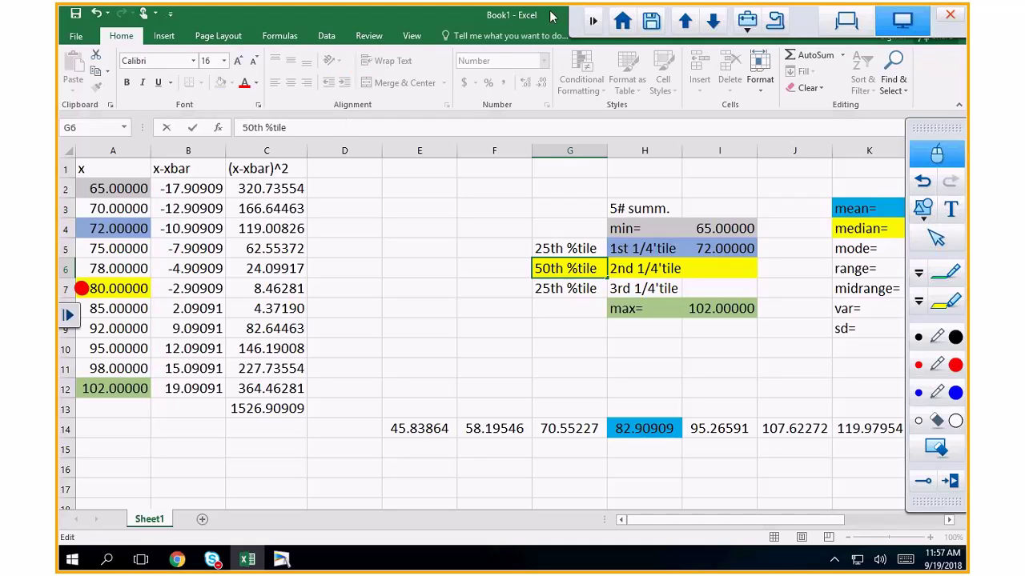
# - Change the percentile label beside the 3rd 1/4'tile in cell G7 to "75th %tile"
pyautogui.click(574, 293)
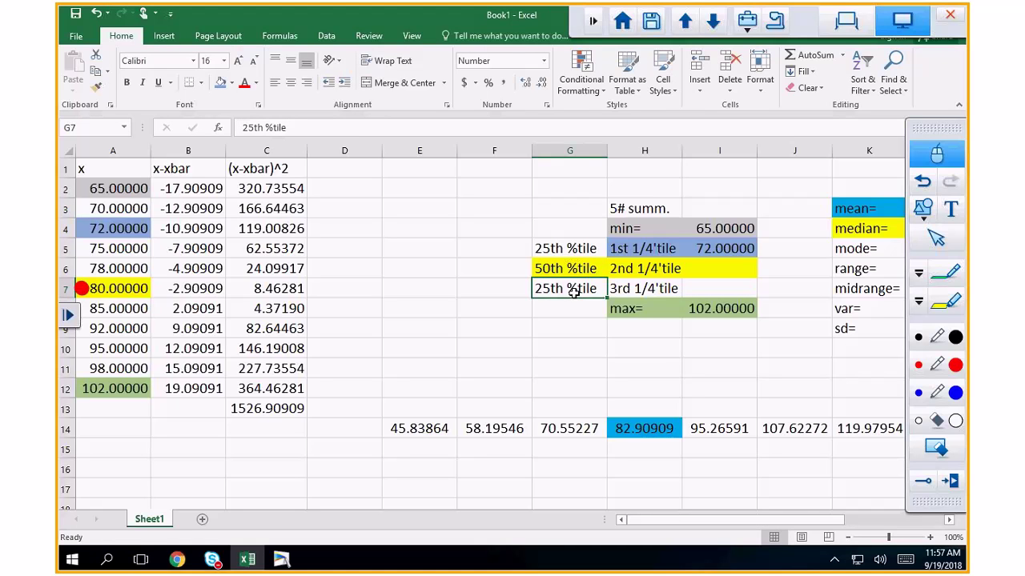
pyautogui.click(276, 124)
pyautogui.press('Home')
pyautogui.press('Delete')
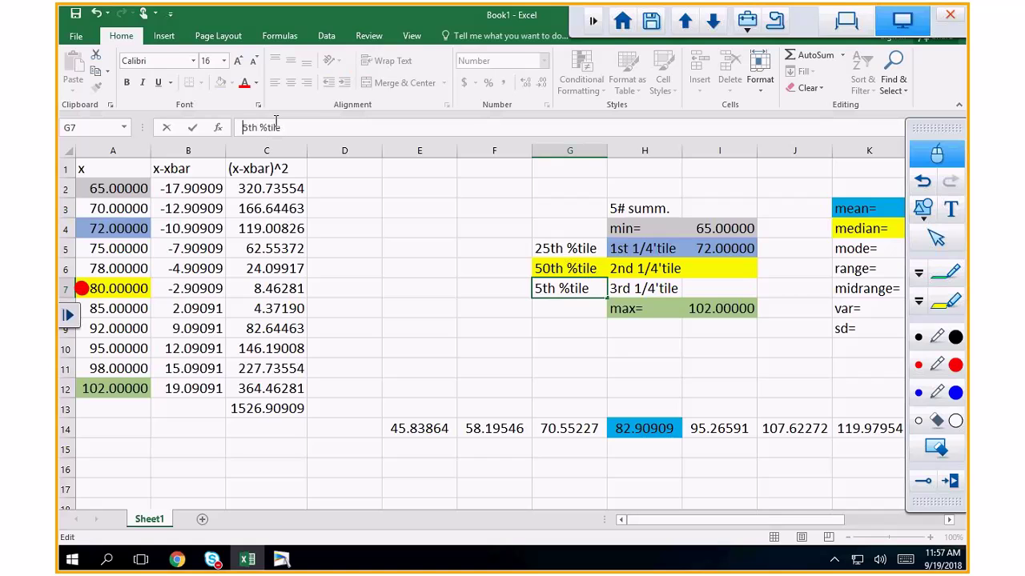
pyautogui.write('7')
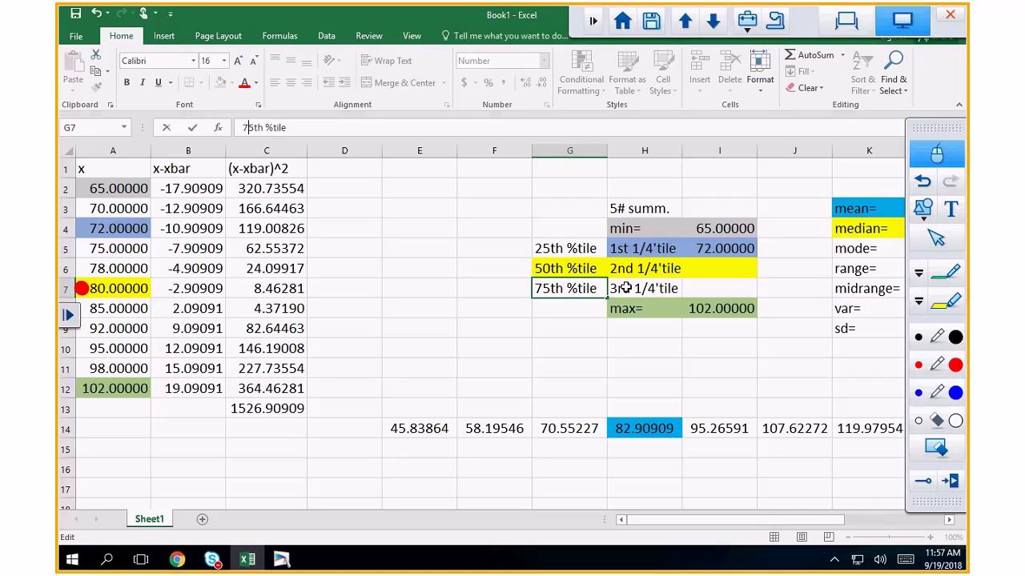
pyautogui.click(696, 372)
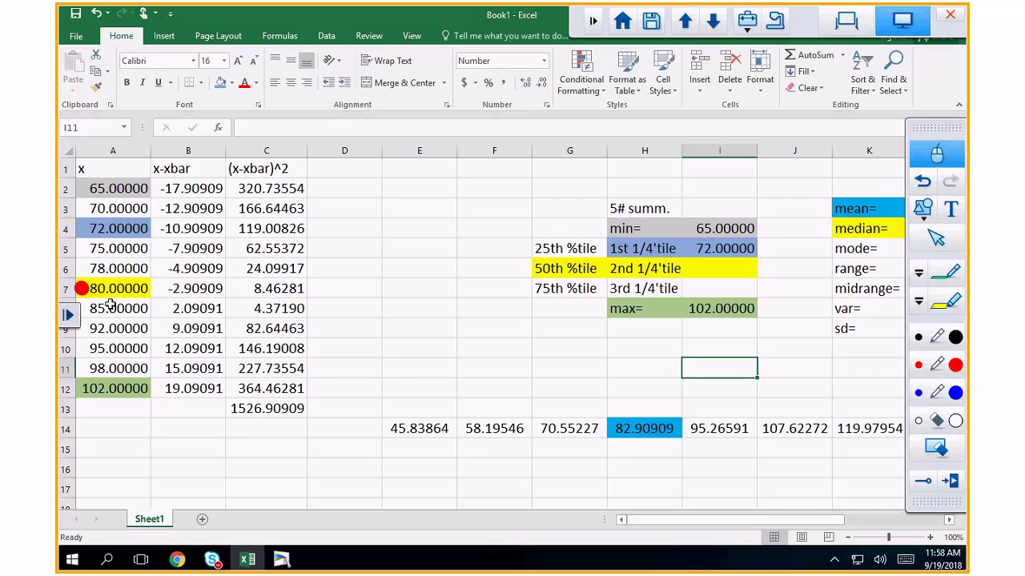
# - Fill the data value in cell A10 and the 3rd 1/4'tile cells H7:I7 with the same light orange
pyautogui.click(113, 349)
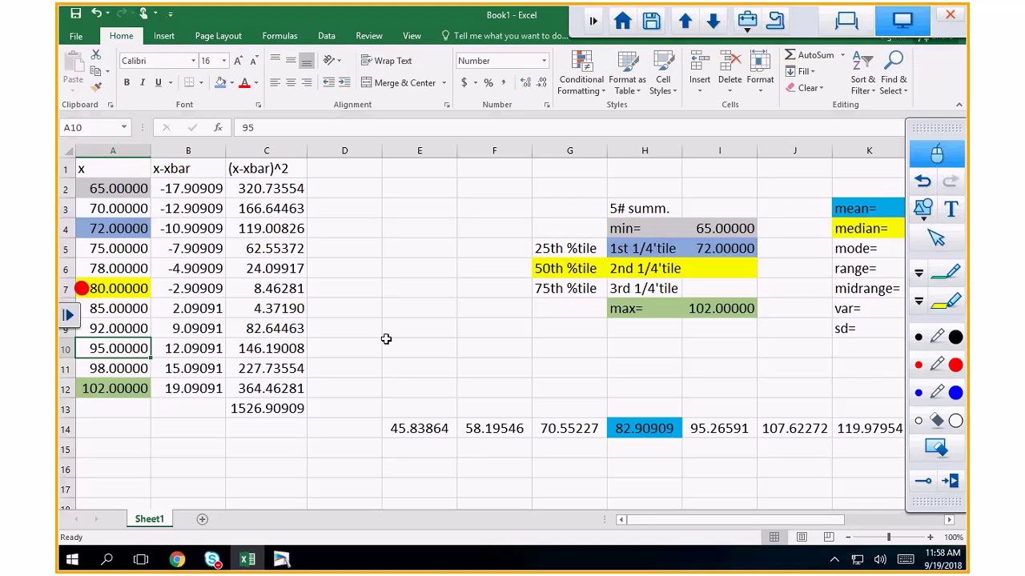
pyautogui.click(231, 83)
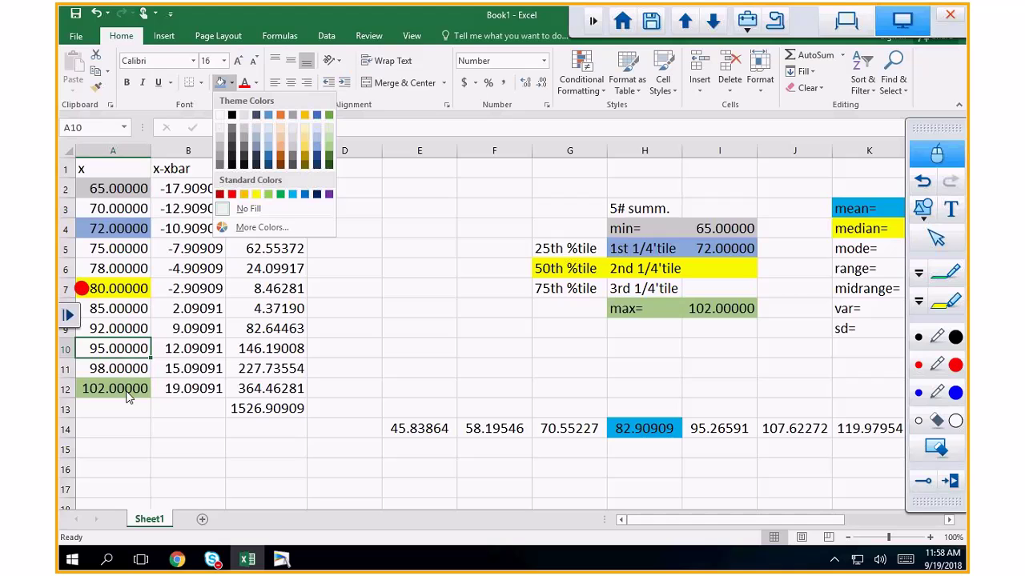
pyautogui.click(120, 349)
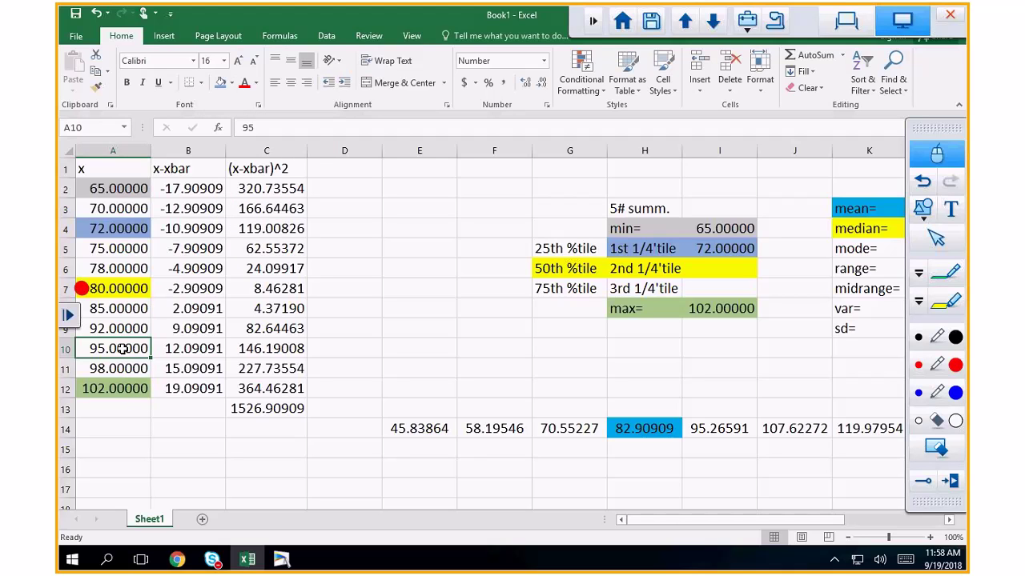
pyautogui.click(231, 83)
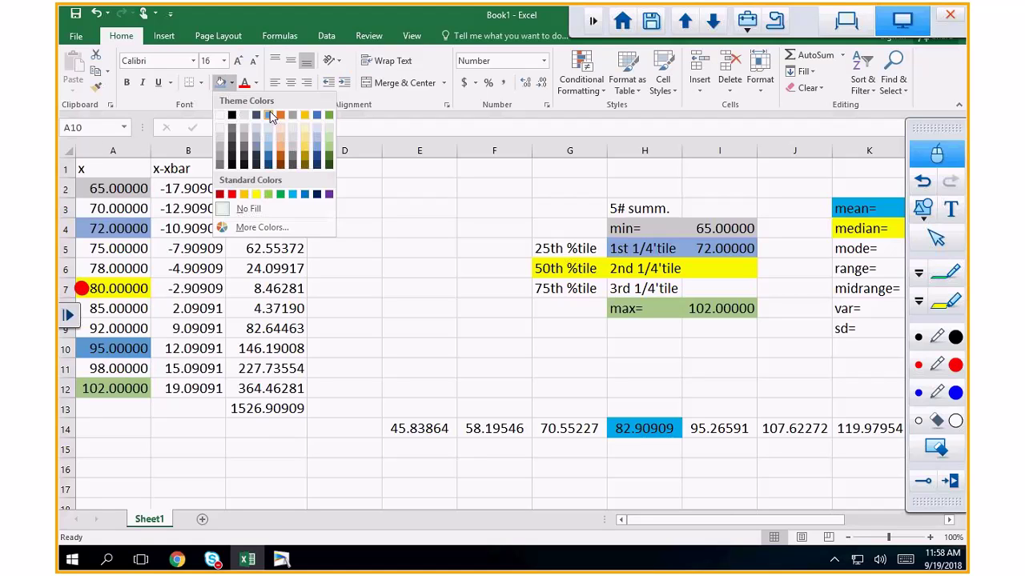
pyautogui.click(280, 153)
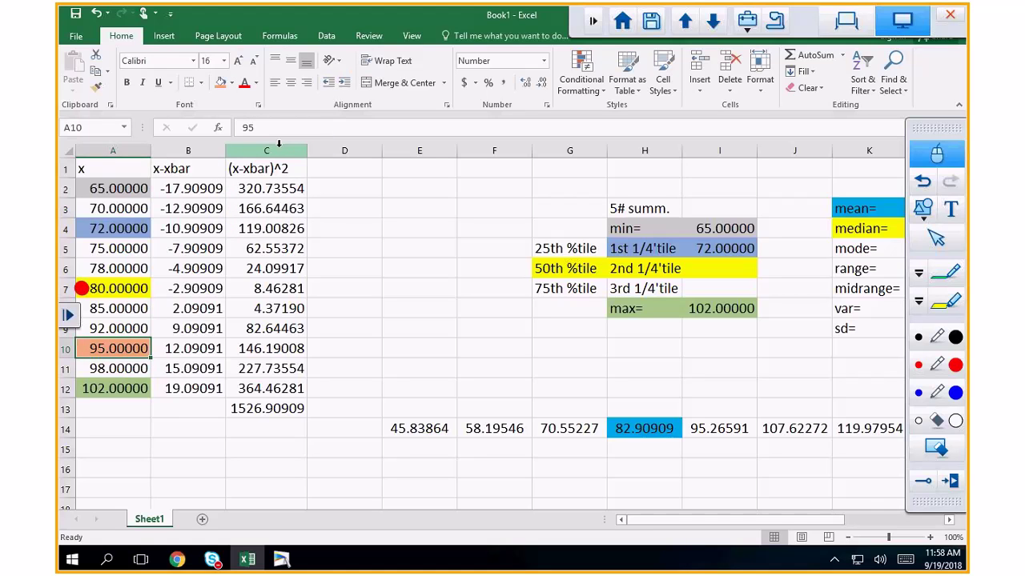
pyautogui.moveTo(644, 288); pyautogui.dragTo(725, 289)
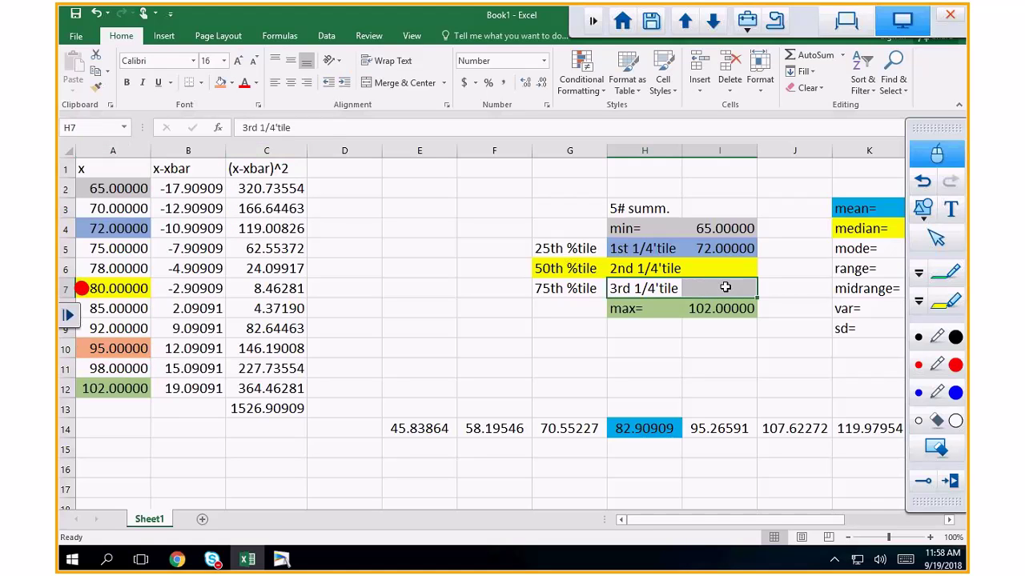
pyautogui.click(218, 83)
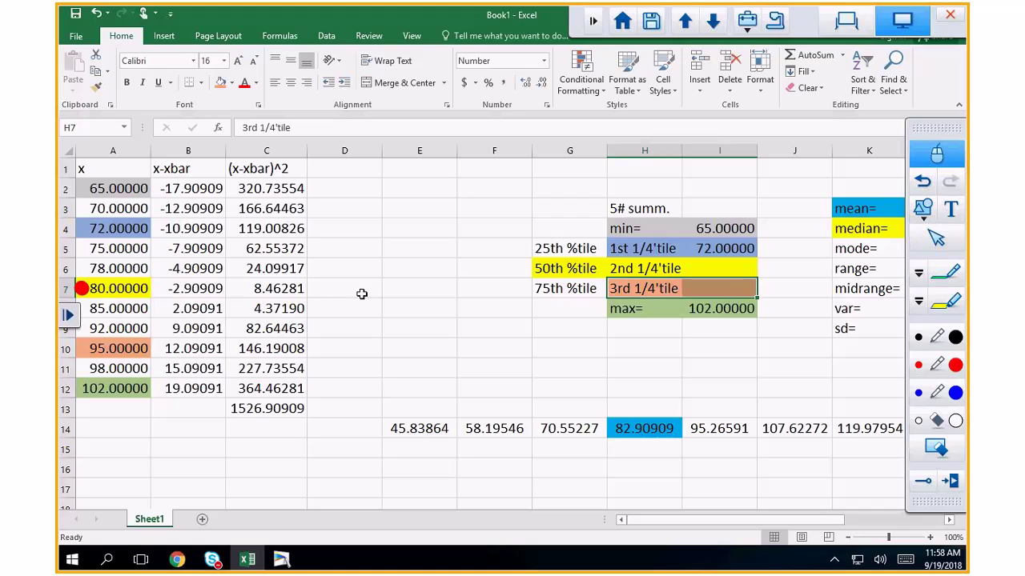
# - Link the 3rd 1/4'tile value in cell I7 to cell A10 with the formula =A10
pyautogui.click(700, 291)
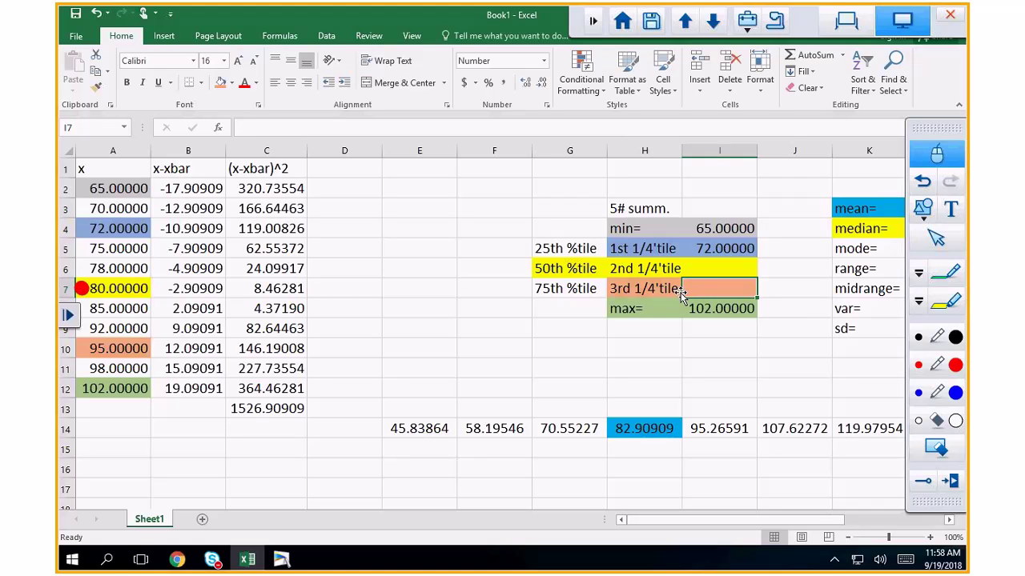
pyautogui.write('=')
pyautogui.click(113, 348)
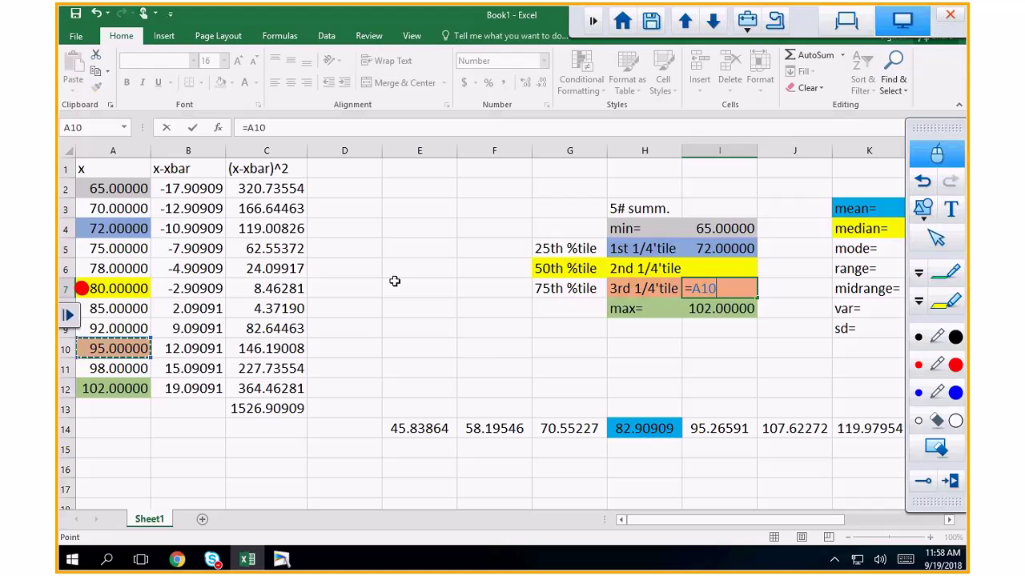
pyautogui.press('Return')
# - Collapse the annotation toolbar covering column L and link the 2nd 1/4'tile value in I6 to the median with =L4
pyautogui.click(696, 266)
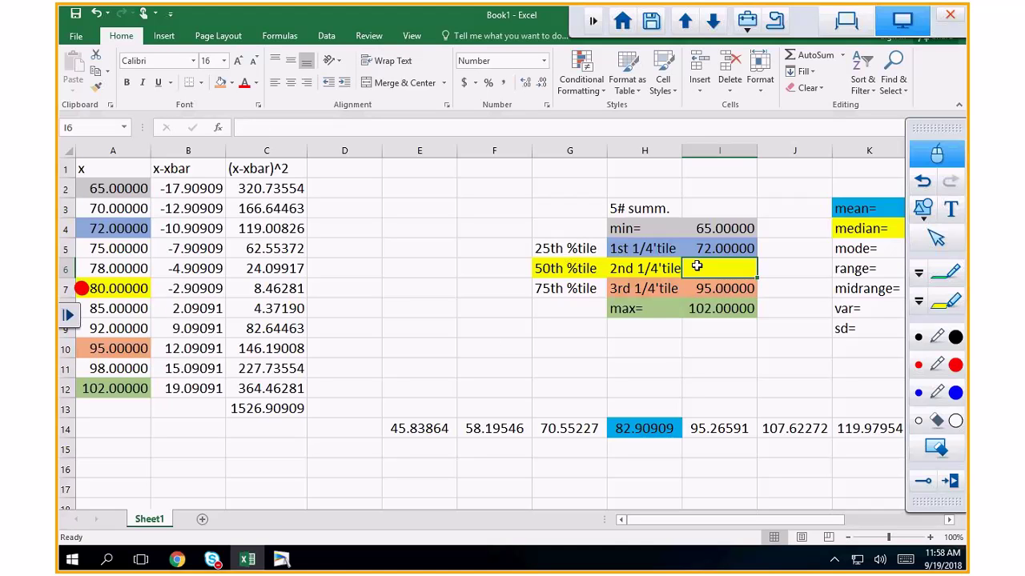
pyautogui.click(931, 521)
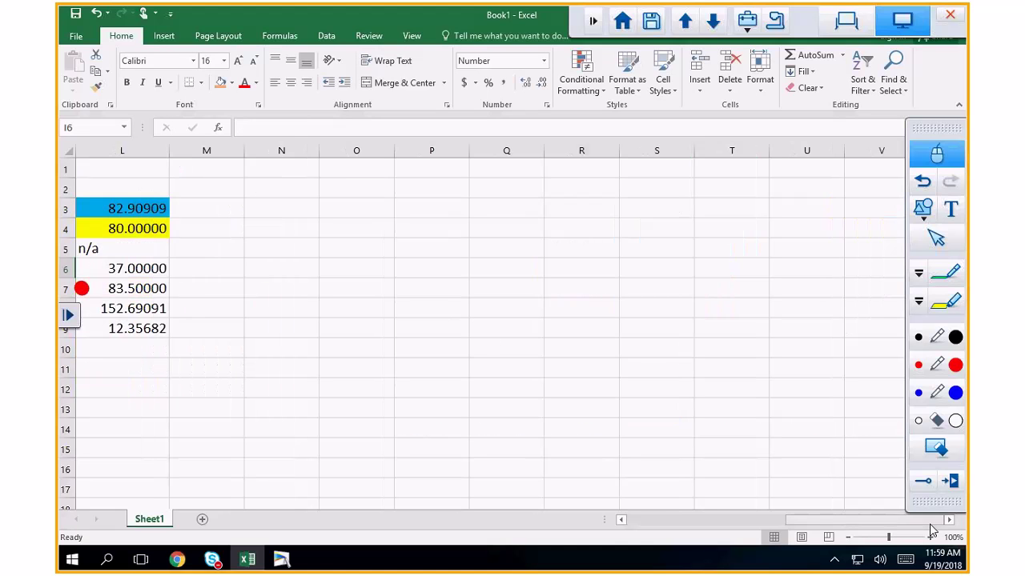
pyautogui.click(622, 519)
pyautogui.click(622, 521)
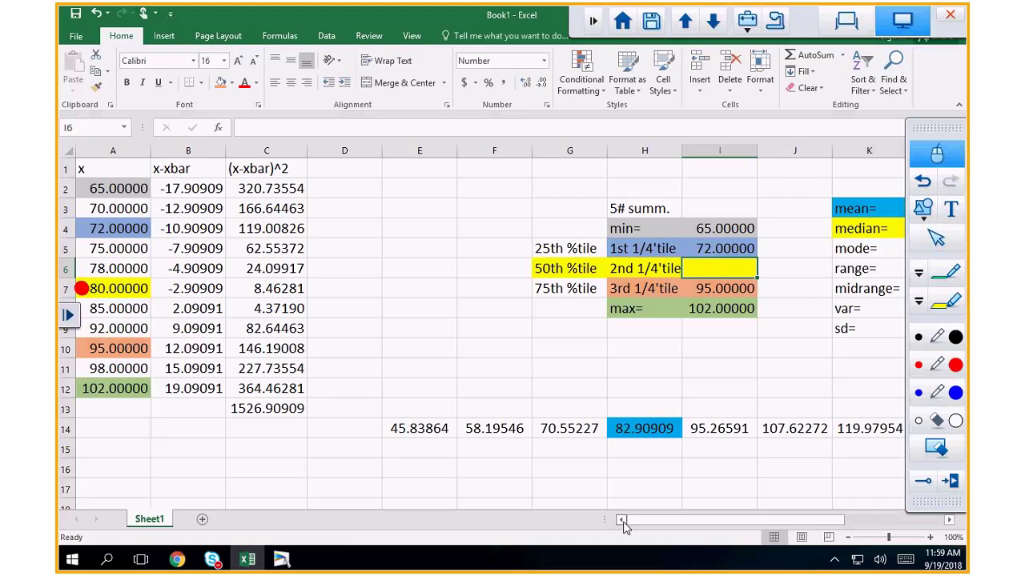
pyautogui.click(867, 228)
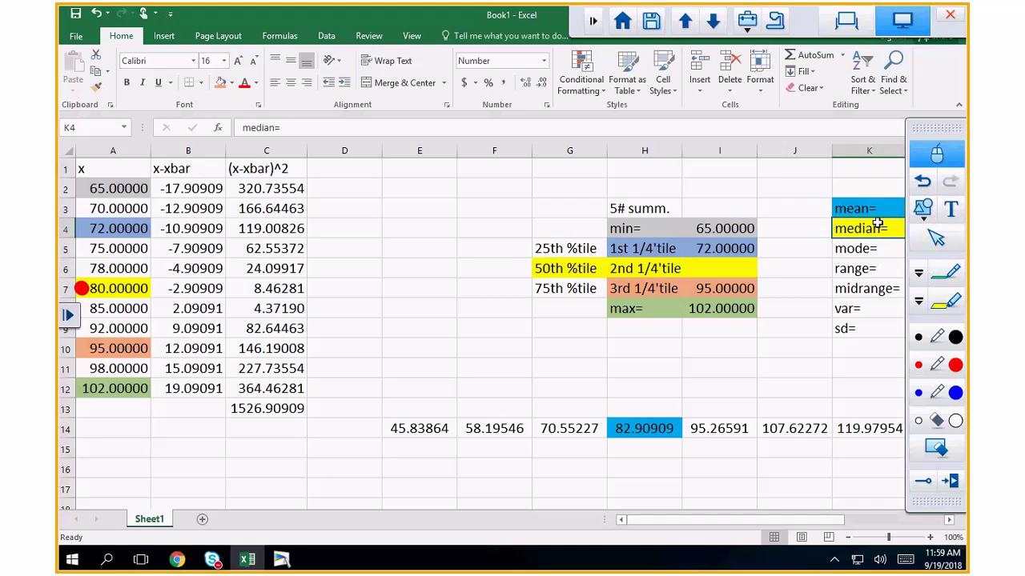
pyautogui.click(956, 482)
pyautogui.click(711, 269)
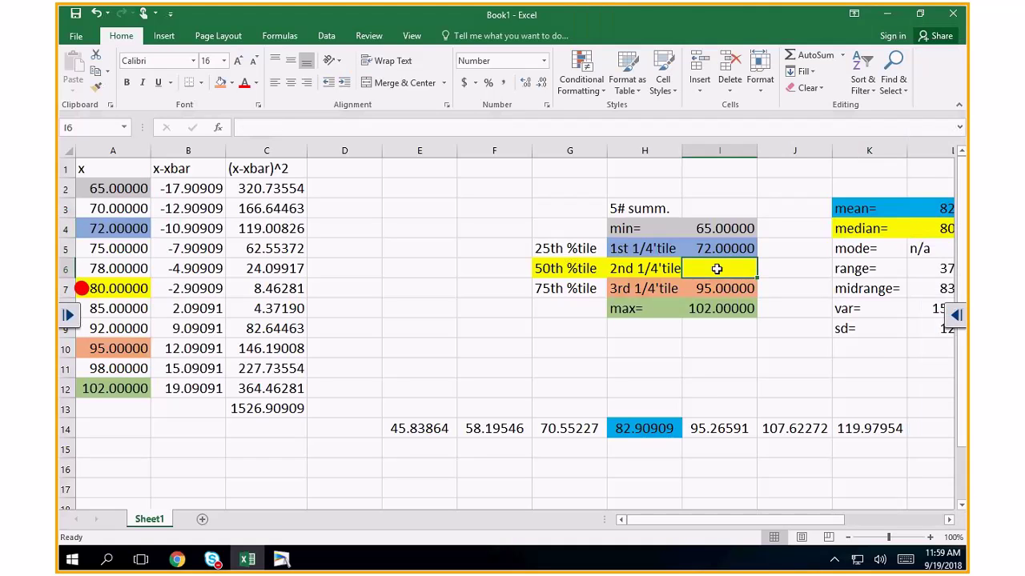
pyautogui.write('=')
pyautogui.click(933, 229)
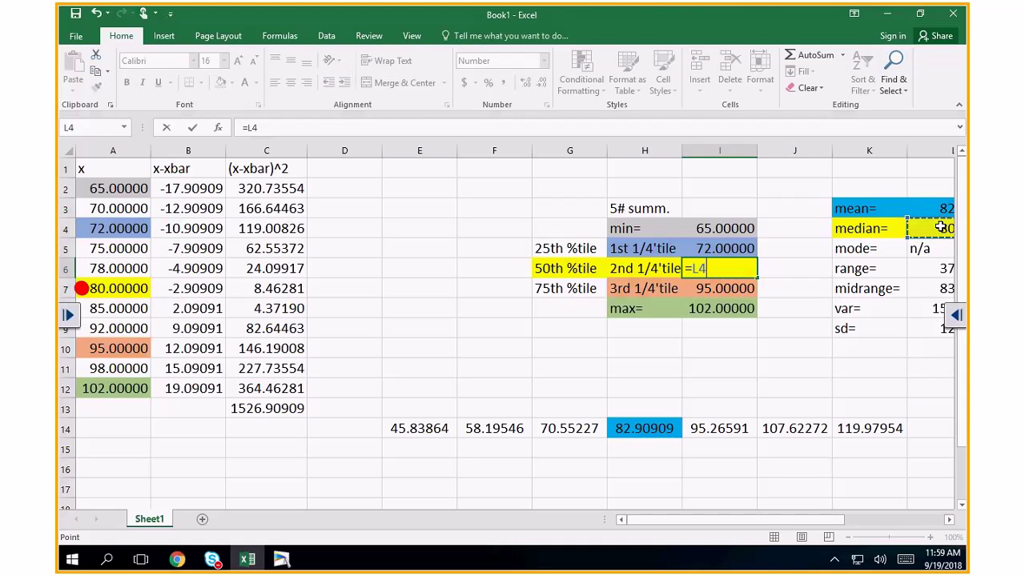
pyautogui.press('Return')
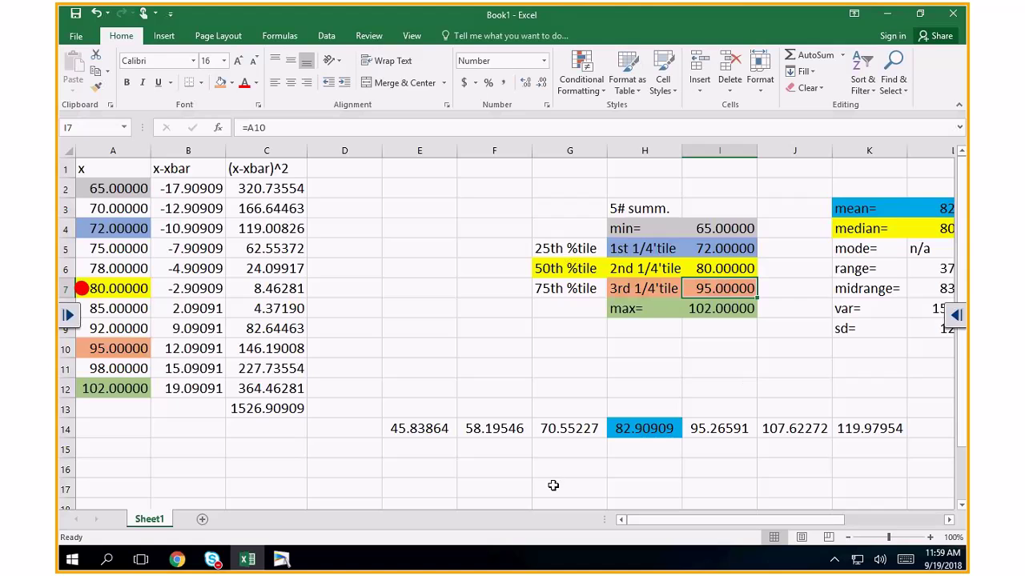
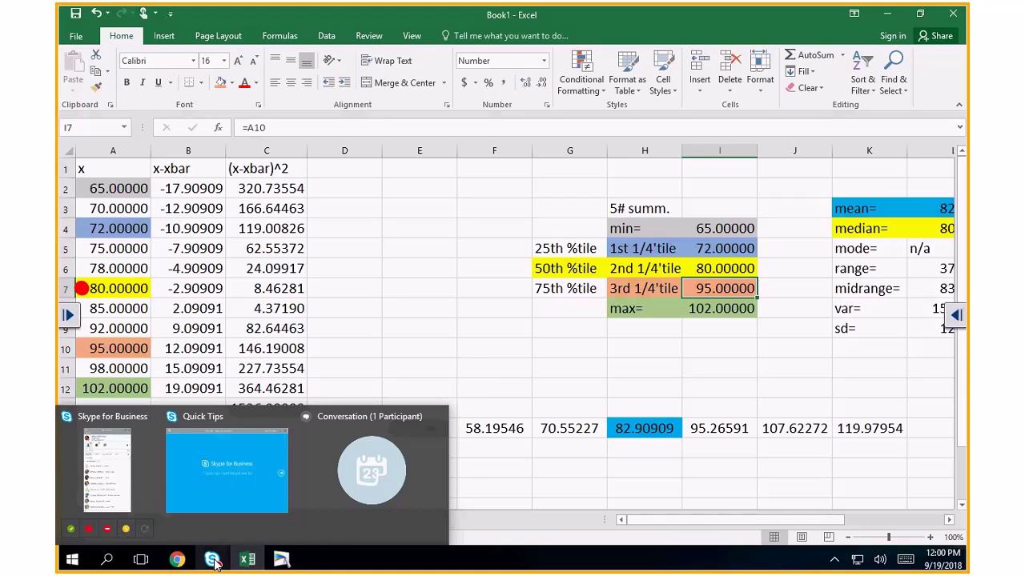
# - Switch to the annotation software and draw a black number line below the five-number summary, with end ticks and 65 under its start
pyautogui.click(281, 560)
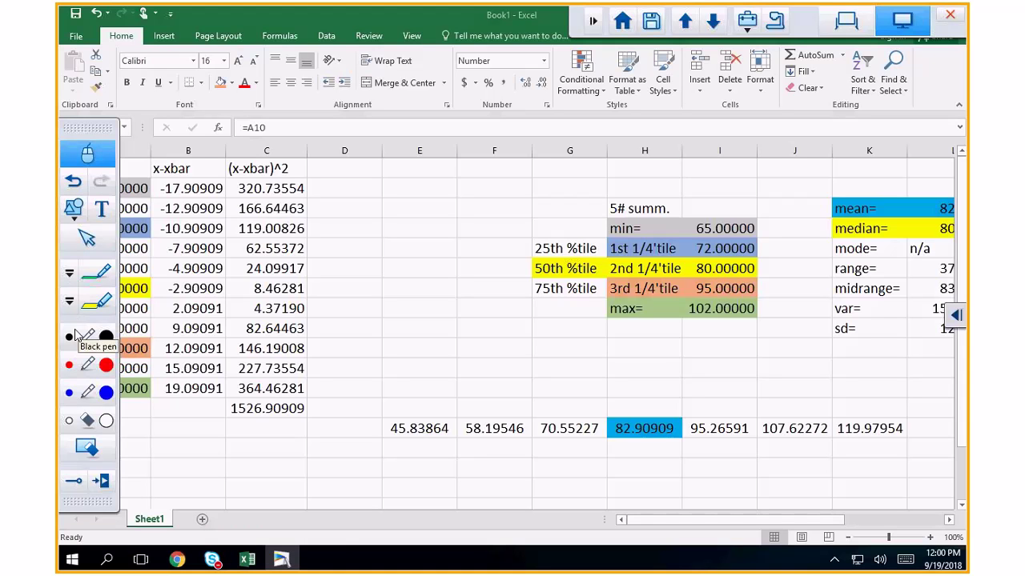
pyautogui.click(77, 336)
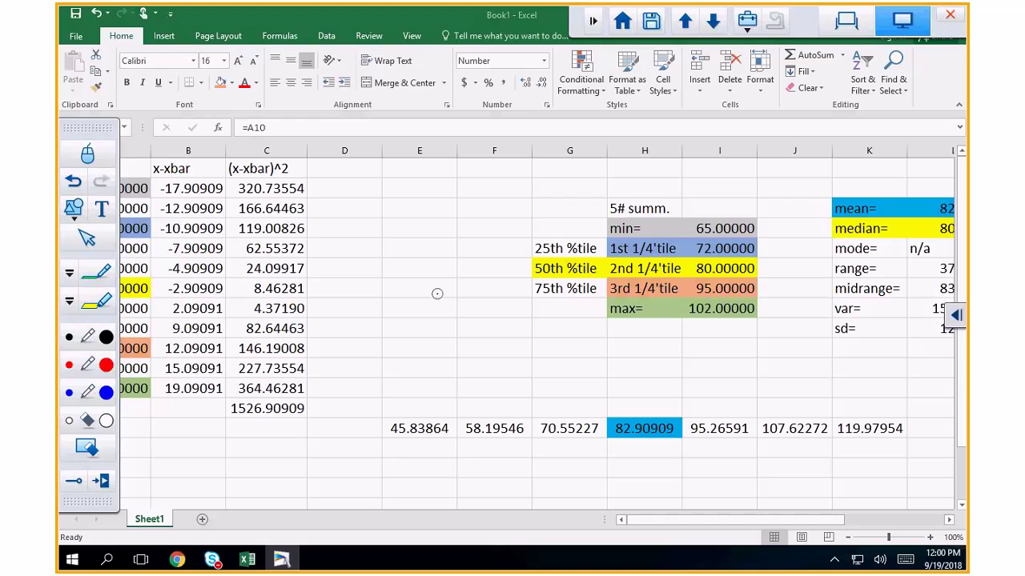
pyautogui.moveTo(459, 358); pyautogui.dragTo(745, 364)
pyautogui.moveTo(745, 351); pyautogui.dragTo(744, 378)
pyautogui.moveTo(460, 346)
pyautogui.mouseDown()
pyautogui.moveTo(454, 380)
pyautogui.moveTo(462, 386)
pyautogui.mouseUp()
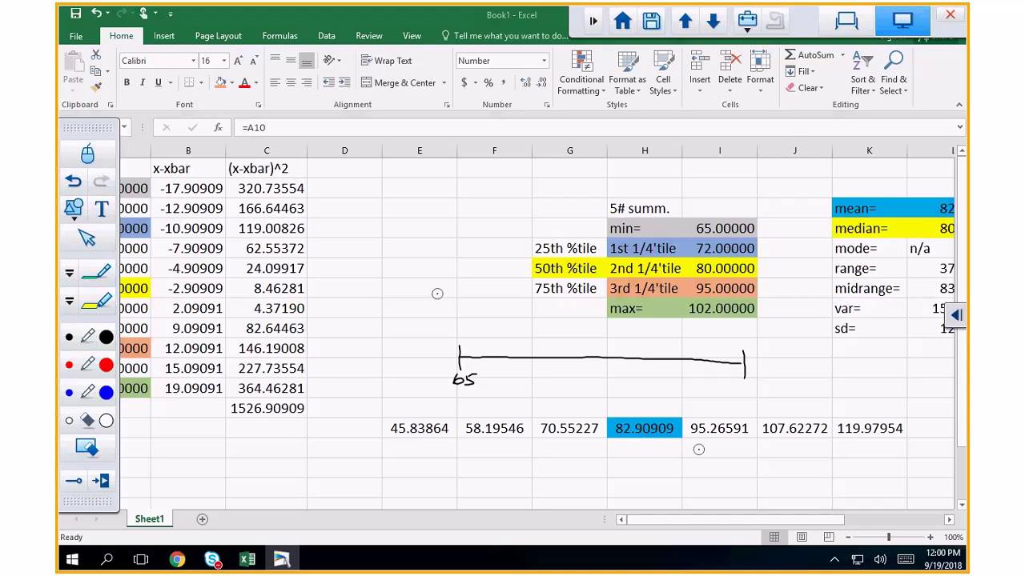
# - Label the far end of the number line 102 and add a midpoint tick labelled 83
pyautogui.moveTo(737, 376); pyautogui.dragTo(738, 391)
pyautogui.moveTo(744, 378); pyautogui.dragTo(744, 390)
pyautogui.moveTo(749, 379); pyautogui.dragTo(767, 391)
pyautogui.moveTo(608, 347); pyautogui.dragTo(608, 369)
pyautogui.moveTo(609, 376); pyautogui.dragTo(617, 389)
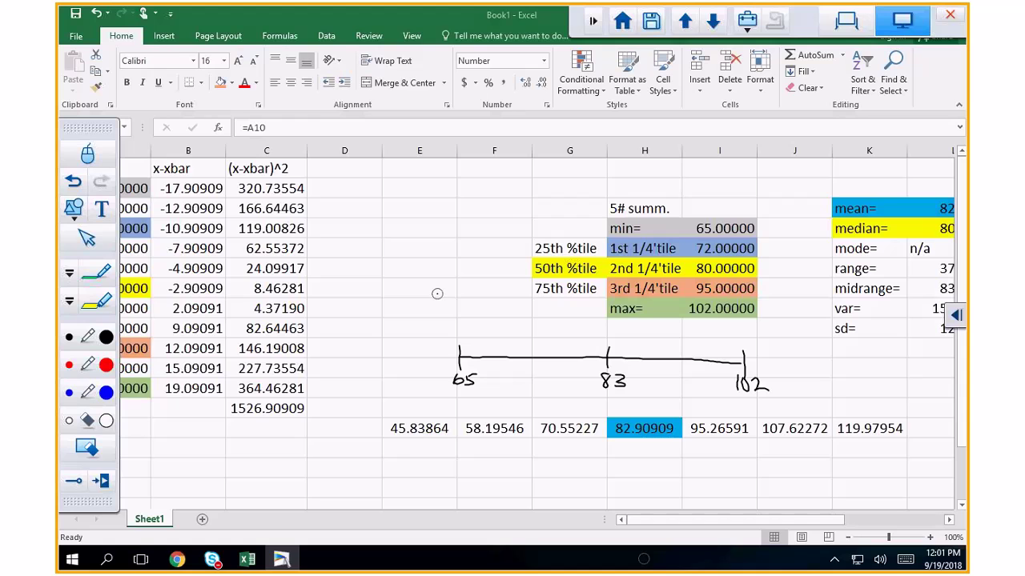
# - Add quarter-point ticks labelled 74 and 93 to the number line
pyautogui.moveTo(536, 350)
pyautogui.mouseDown()
pyautogui.moveTo(528, 391)
pyautogui.moveTo(552, 383)
pyautogui.mouseUp()
pyautogui.moveTo(550, 373); pyautogui.dragTo(547, 393)
pyautogui.moveTo(669, 352); pyautogui.dragTo(678, 395)
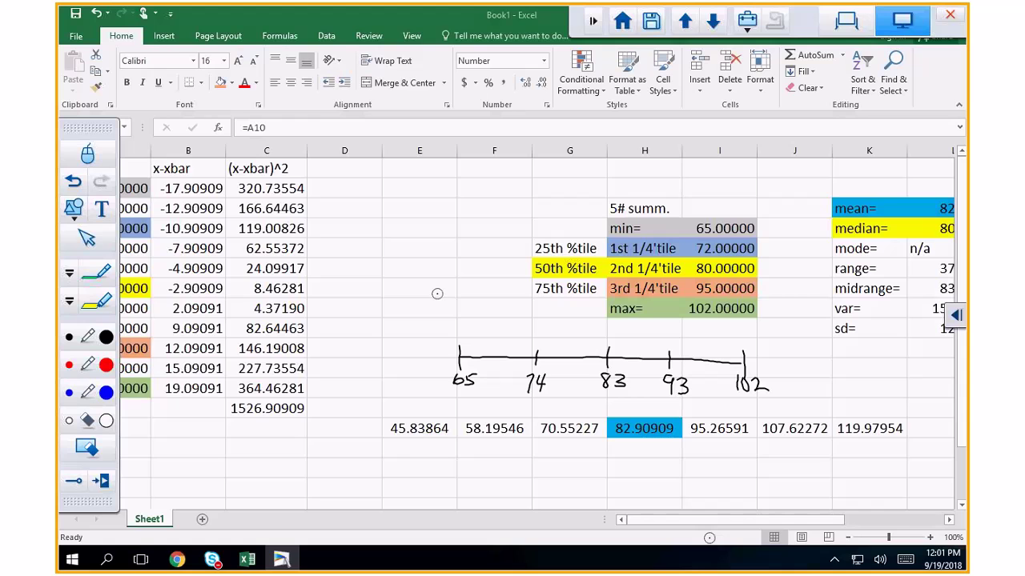
# - Subdivide the number line with intermediate ticks labelled 70, 79, 88 and 98
pyautogui.moveTo(494, 350)
pyautogui.mouseDown()
pyautogui.moveTo(500, 382)
pyautogui.moveTo(501, 373)
pyautogui.moveTo(508, 381)
pyautogui.mouseUp()
pyautogui.moveTo(571, 352)
pyautogui.mouseDown()
pyautogui.moveTo(567, 380)
pyautogui.moveTo(571, 372)
pyautogui.mouseUp()
pyautogui.moveTo(578, 366); pyautogui.dragTo(574, 379)
pyautogui.moveTo(638, 352); pyautogui.dragTo(645, 370)
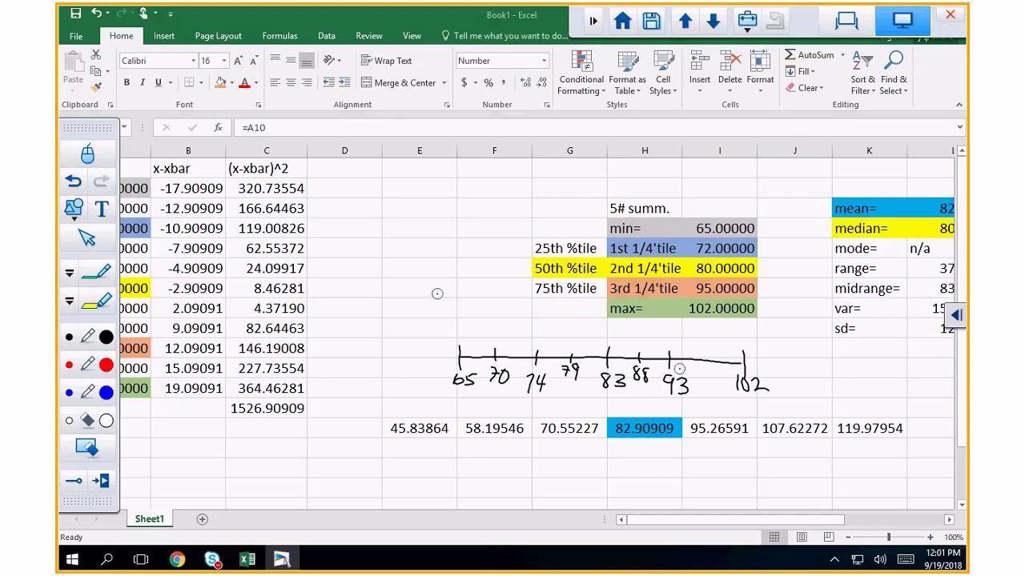
pyautogui.moveTo(708, 350)
pyautogui.mouseDown()
pyautogui.moveTo(705, 383)
pyautogui.moveTo(718, 373)
pyautogui.mouseUp()
# - Strike through the max and min rows of the summary and draw a box around the three quartile rows
pyautogui.moveTo(610, 309); pyautogui.dragTo(757, 307)
pyautogui.moveTo(612, 231); pyautogui.dragTo(754, 229)
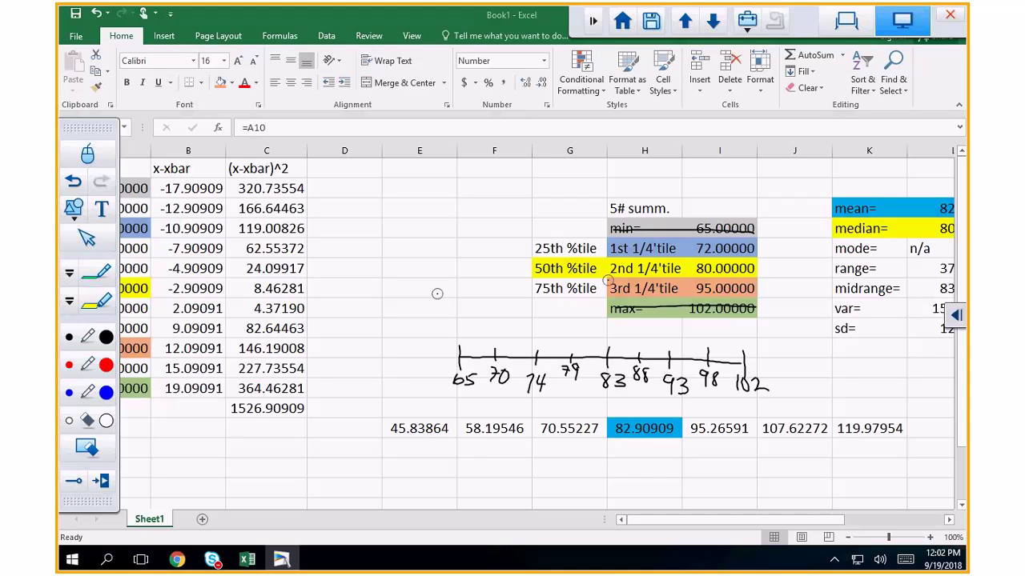
pyautogui.moveTo(610, 243)
pyautogui.mouseDown()
pyautogui.moveTo(610, 288)
pyautogui.moveTo(647, 302)
pyautogui.moveTo(611, 239)
pyautogui.mouseUp()
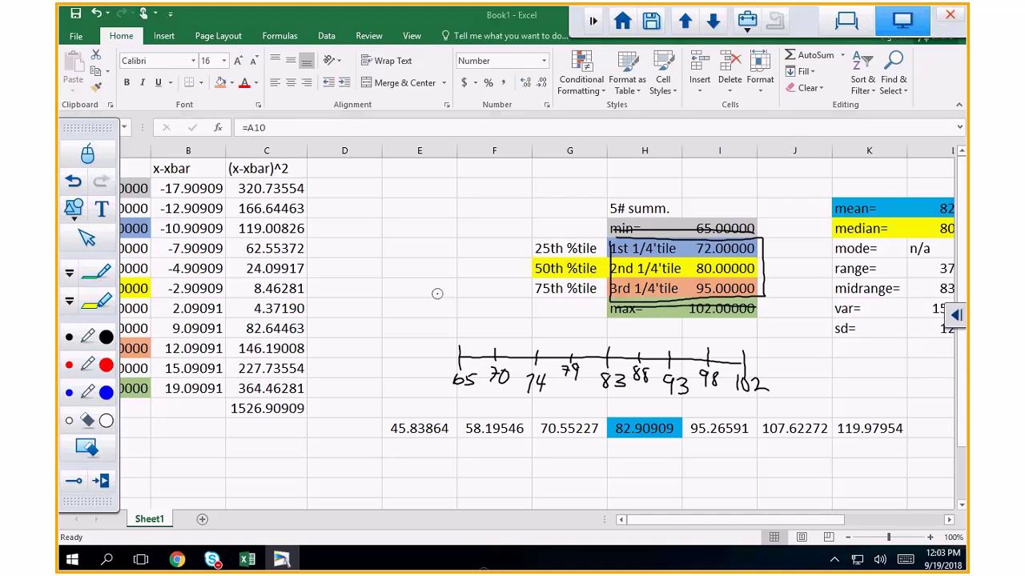
# - Circle the 1st quartile row in pink and draw a pink vertical mark for 72 above the number line
pyautogui.click(69, 273)
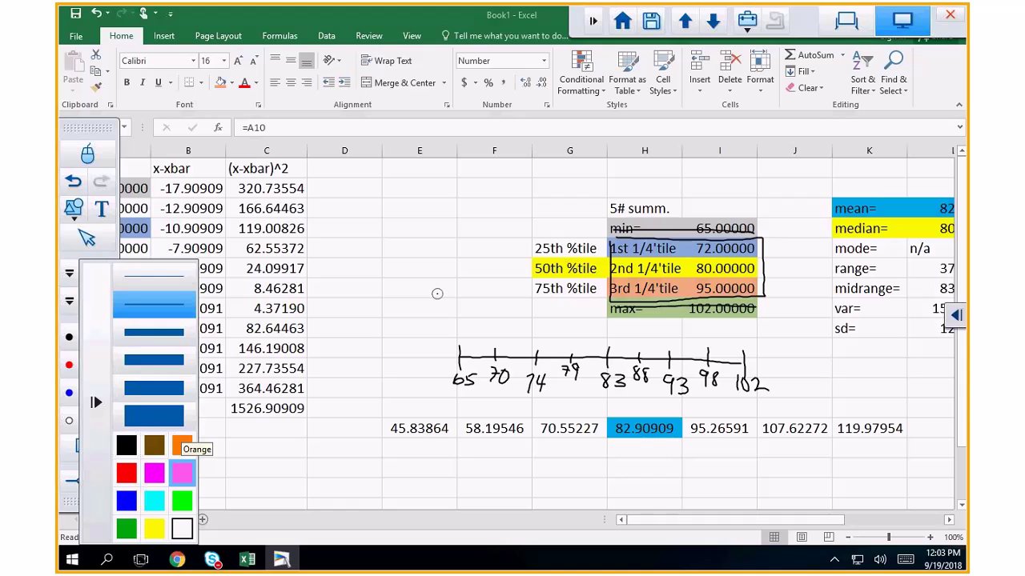
pyautogui.click(181, 473)
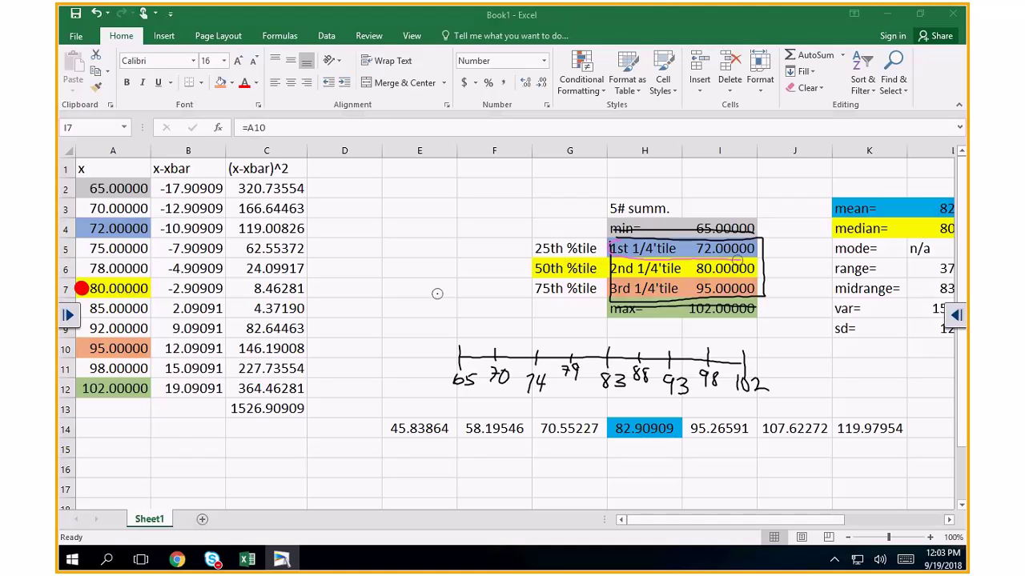
pyautogui.moveTo(759, 248); pyautogui.dragTo(610, 245)
pyautogui.moveTo(514, 313); pyautogui.dragTo(514, 342)
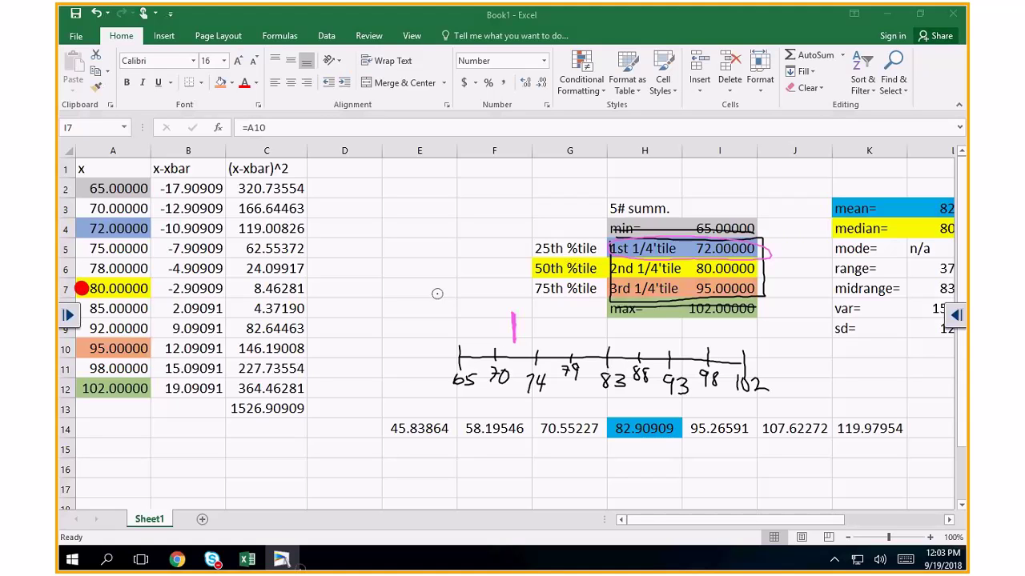
# - Draw an orange vertical mark for the 3rd quartile, 95, above the number line between 93 and 98
pyautogui.click(68, 315)
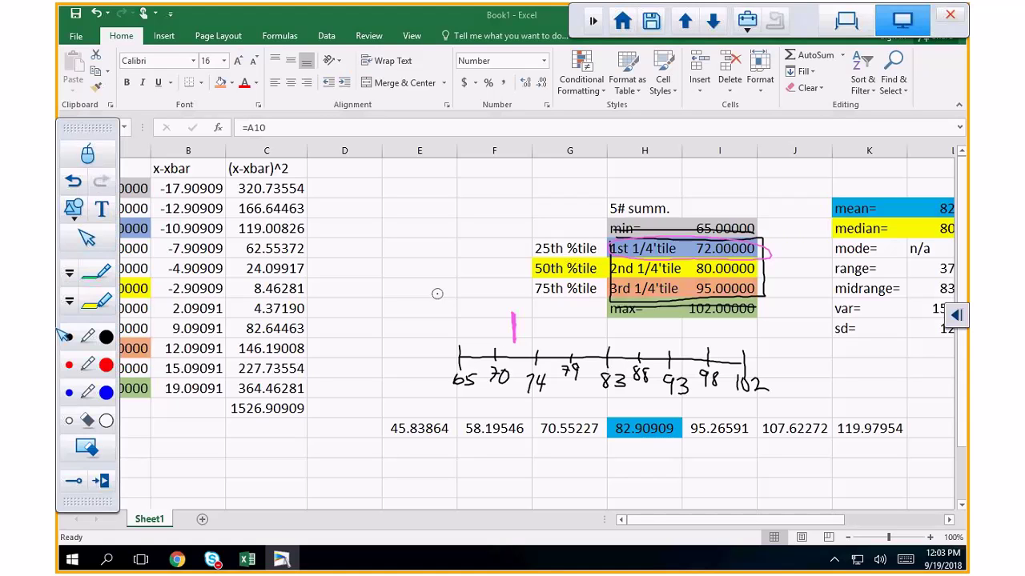
pyautogui.click(72, 365)
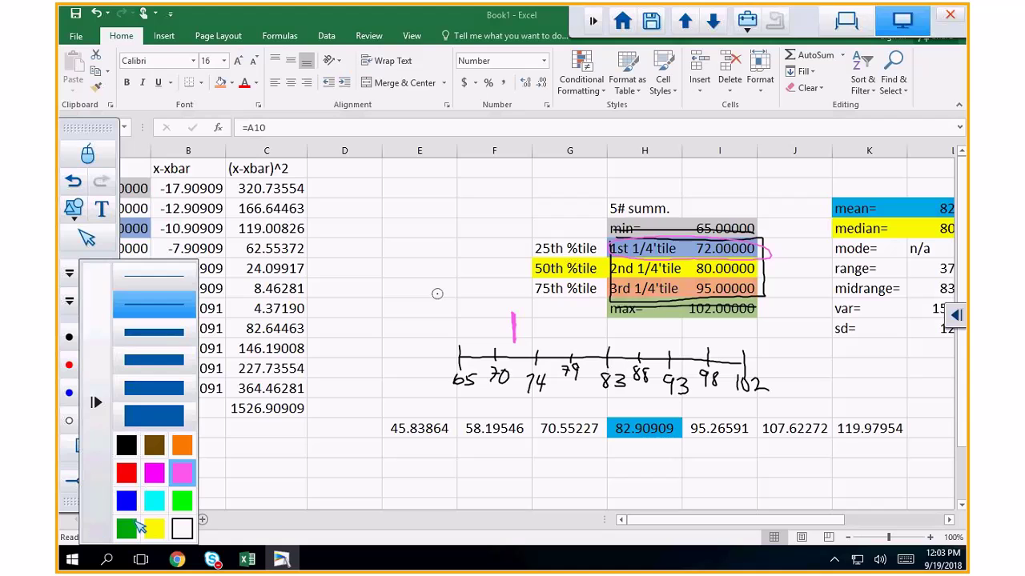
pyautogui.click(182, 445)
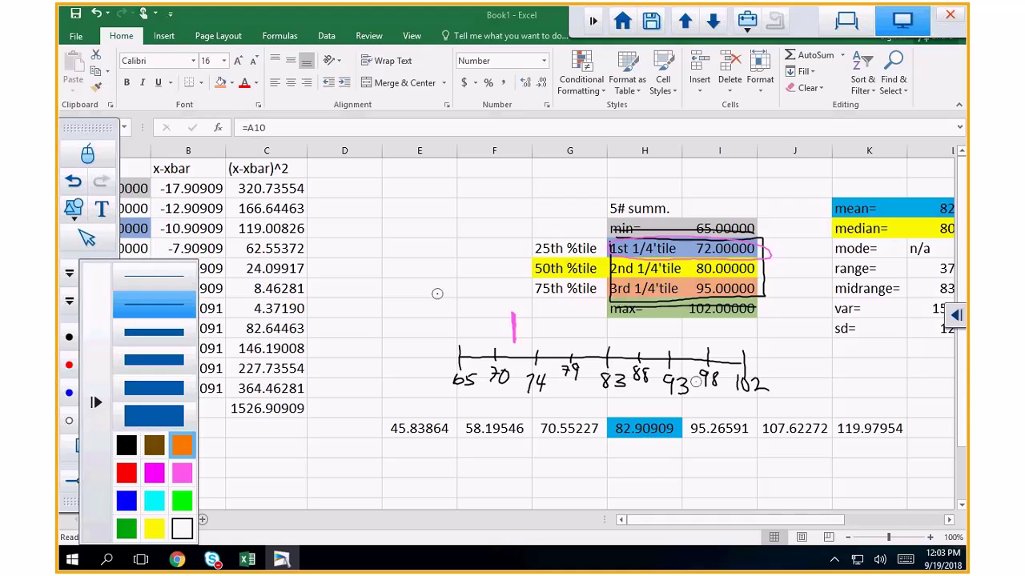
pyautogui.moveTo(685, 330)
pyautogui.mouseDown()
pyautogui.moveTo(686, 346)
pyautogui.moveTo(686, 322)
pyautogui.mouseUp()
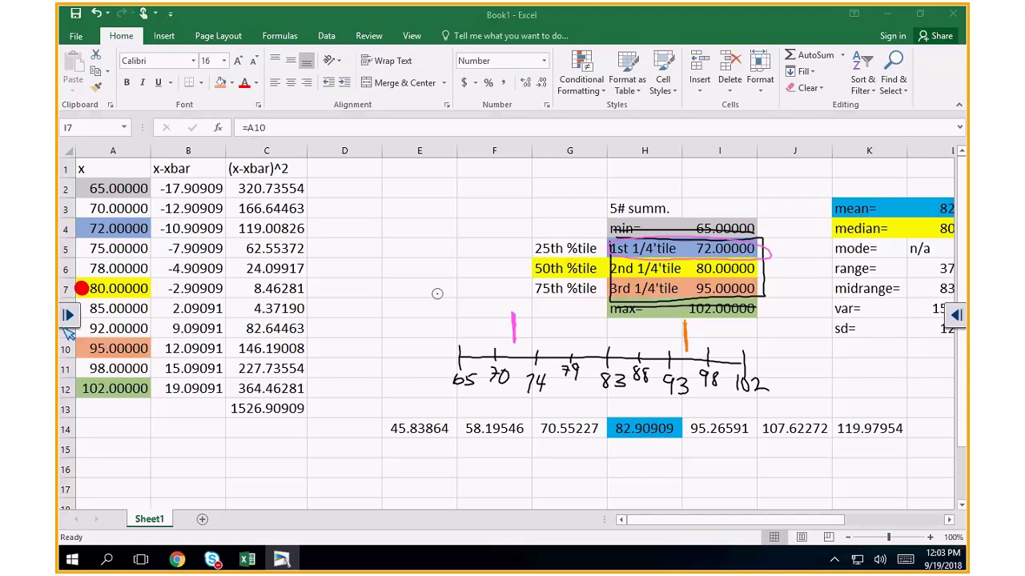
# - Draw a yellow vertical mark for the 2nd quartile, 80, above the number line just past 79
pyautogui.click(68, 317)
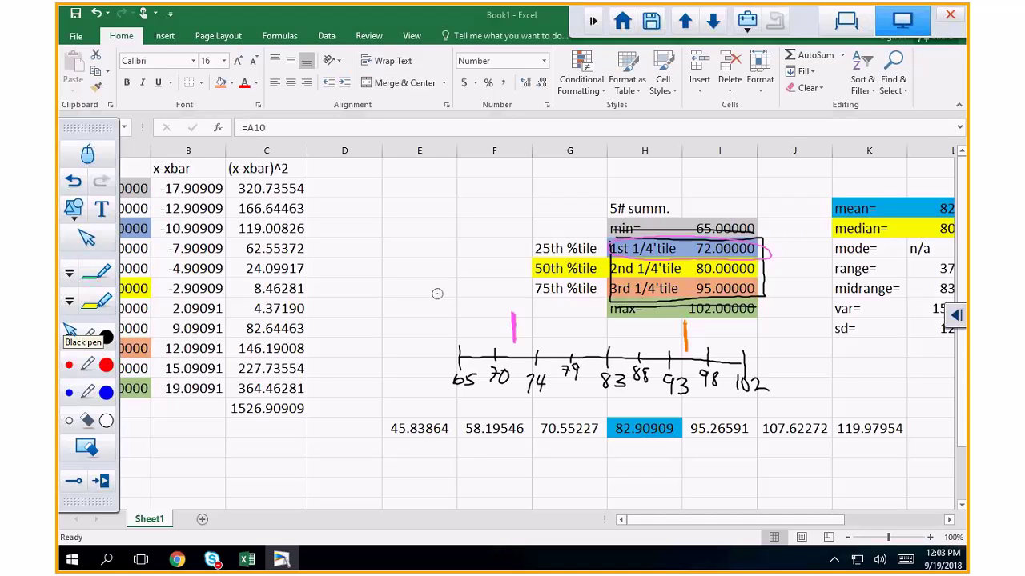
pyautogui.click(69, 276)
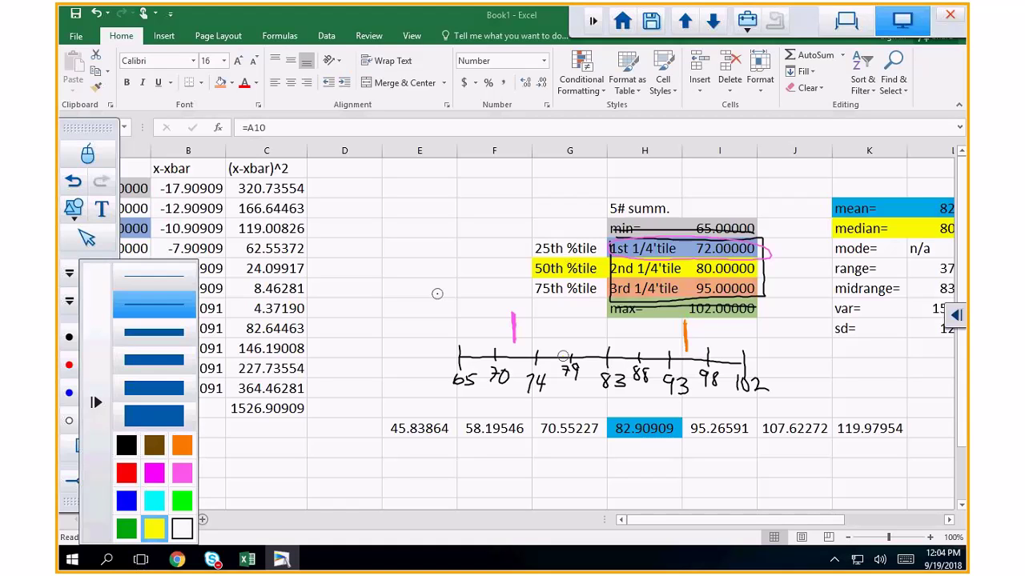
pyautogui.moveTo(575, 340)
pyautogui.mouseDown()
pyautogui.moveTo(574, 320)
pyautogui.moveTo(574, 346)
pyautogui.mouseUp()
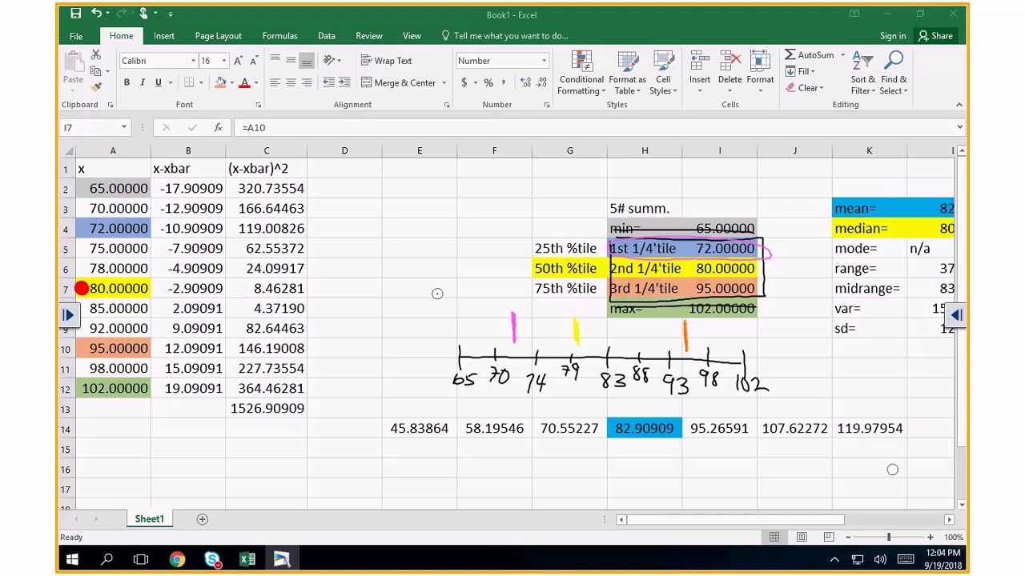
# - Join the pink and orange quartile marks with black lines above and below to form the box of the box plot
pyautogui.click(956, 314)
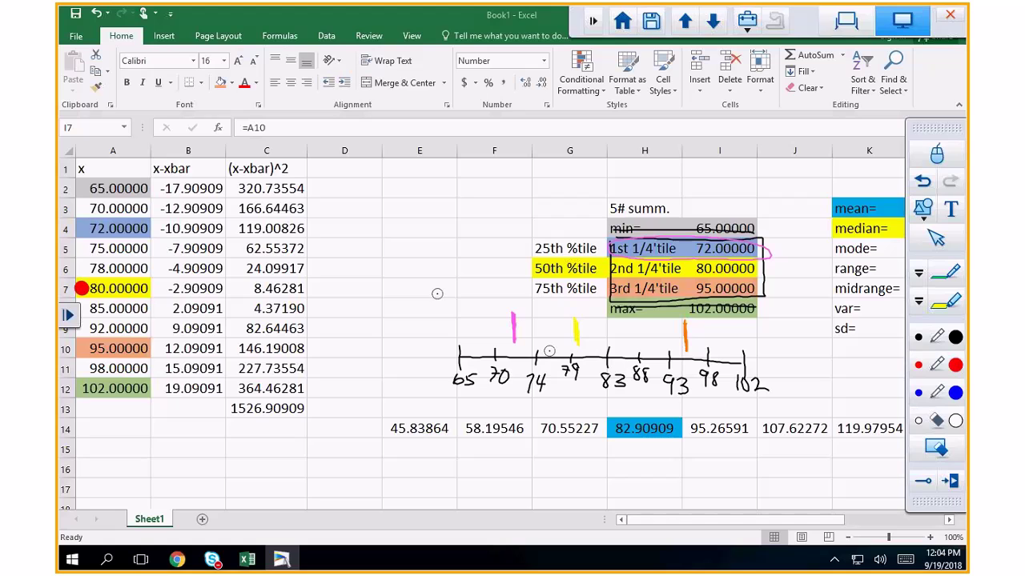
pyautogui.moveTo(516, 313); pyautogui.dragTo(690, 322)
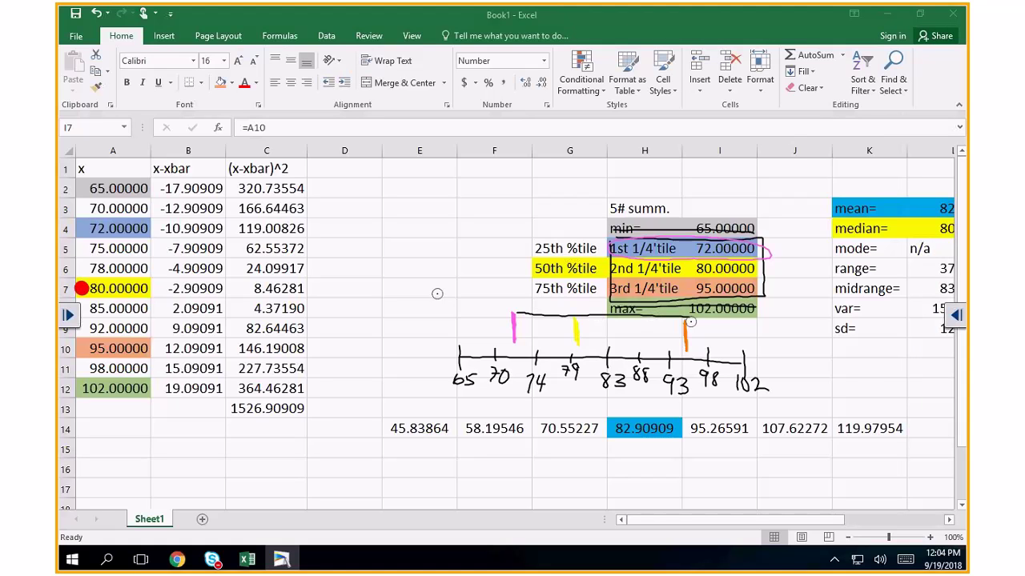
pyautogui.moveTo(518, 343); pyautogui.dragTo(686, 345)
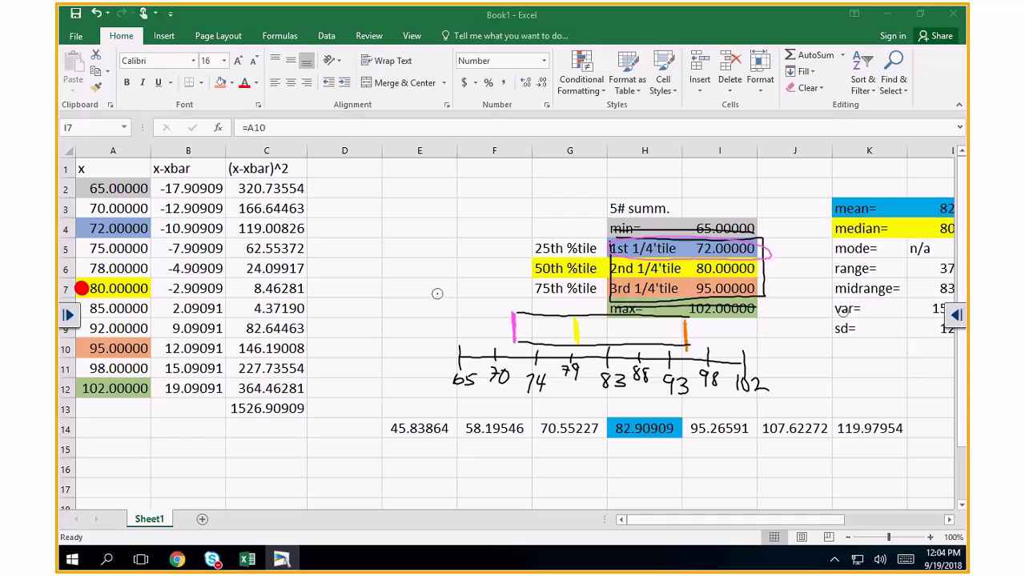
# - Put a check mark beside the midrange row and circle the 83 label on the number line
pyautogui.moveTo(823, 284)
pyautogui.mouseDown()
pyautogui.moveTo(827, 296)
pyautogui.moveTo(833, 280)
pyautogui.mouseUp()
pyautogui.moveTo(619, 369); pyautogui.dragTo(623, 371)
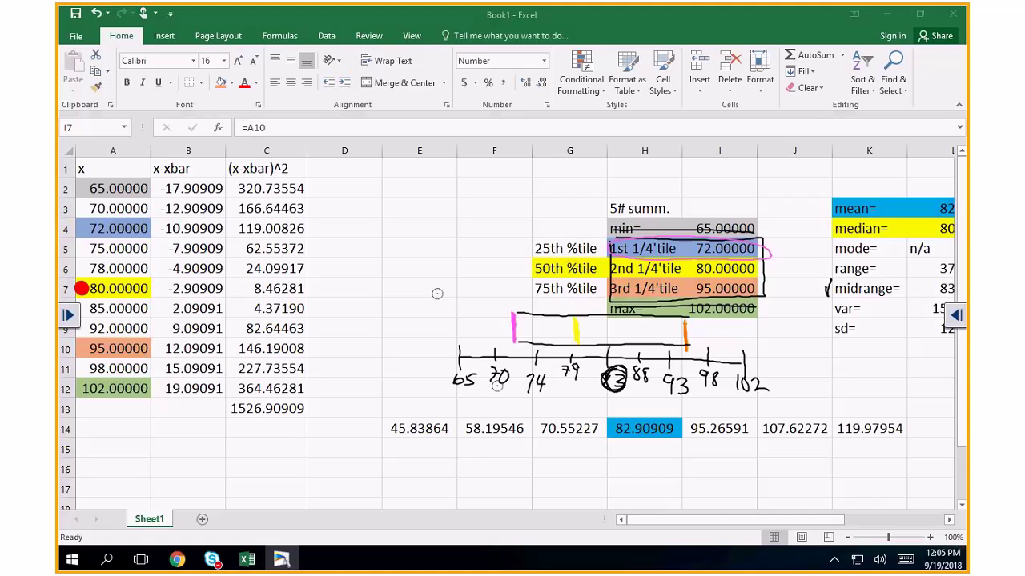
# - Sketch a bell-shaped curve peaking over the yellow median mark and draw an arrow pointing toward that mark
pyautogui.moveTo(496, 357)
pyautogui.mouseDown()
pyautogui.moveTo(661, 340)
pyautogui.moveTo(737, 353)
pyautogui.mouseUp()
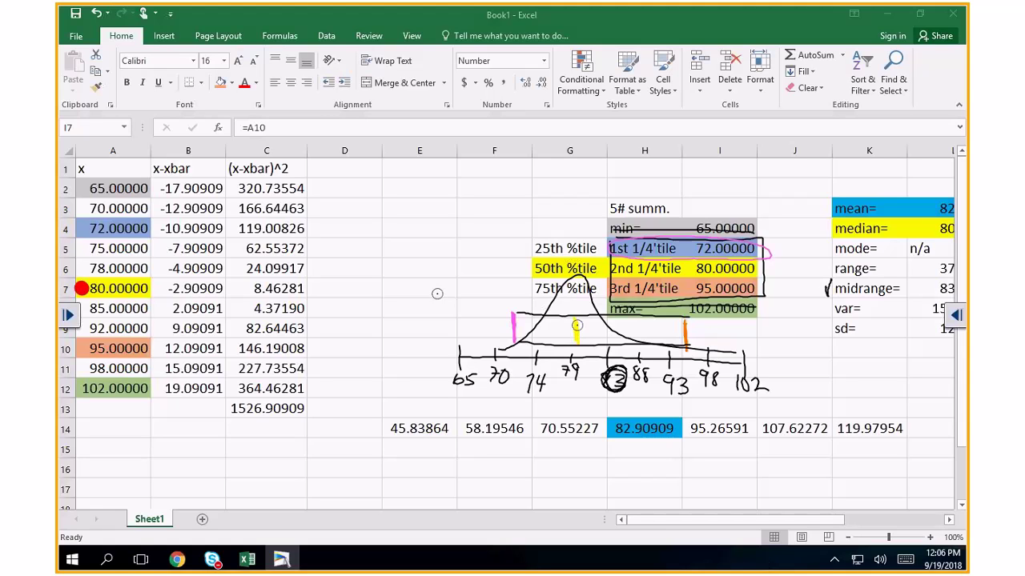
pyautogui.moveTo(606, 332)
pyautogui.mouseDown()
pyautogui.moveTo(587, 333)
pyautogui.moveTo(597, 338)
pyautogui.mouseUp()
# - Clear all the ink annotations from the sheet and return to normal mouse control of the spreadsheet
pyautogui.click(956, 315)
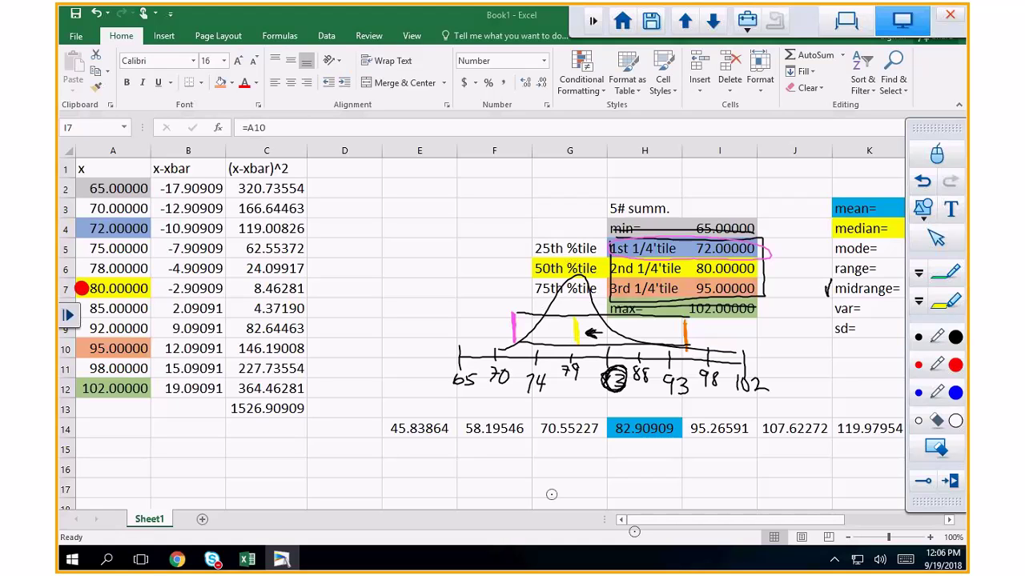
pyautogui.click(934, 449)
pyautogui.click(715, 361)
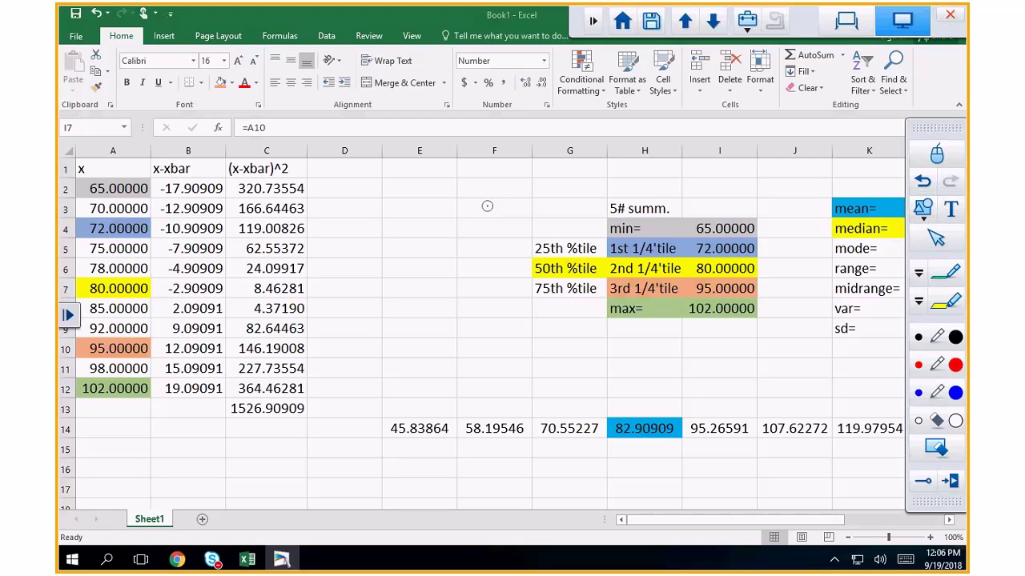
pyautogui.click(935, 155)
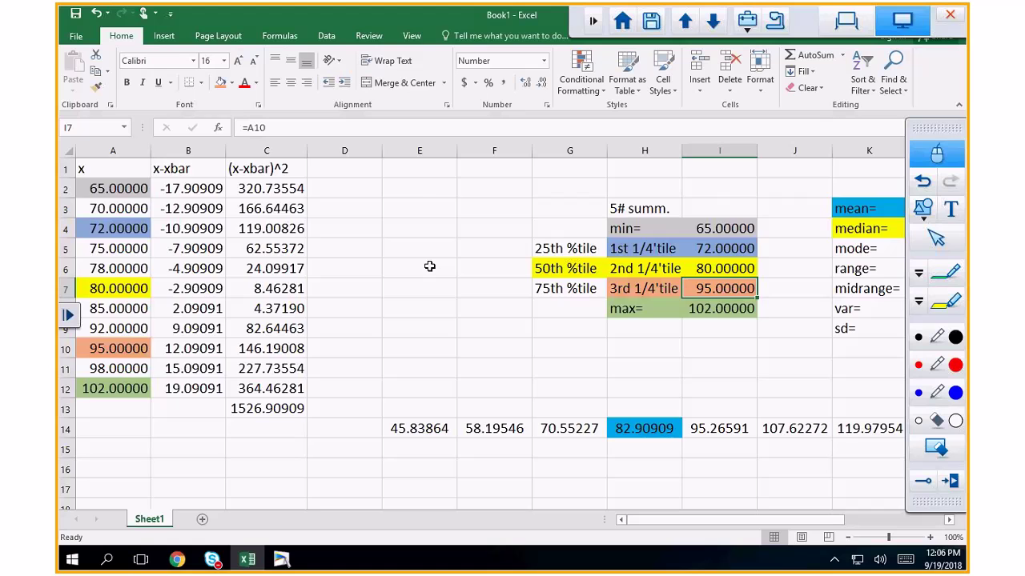
# - Enter the column header x in cell A18, below the existing data
pyautogui.scroll(-4, 429, 267)
pyautogui.click(108, 272)
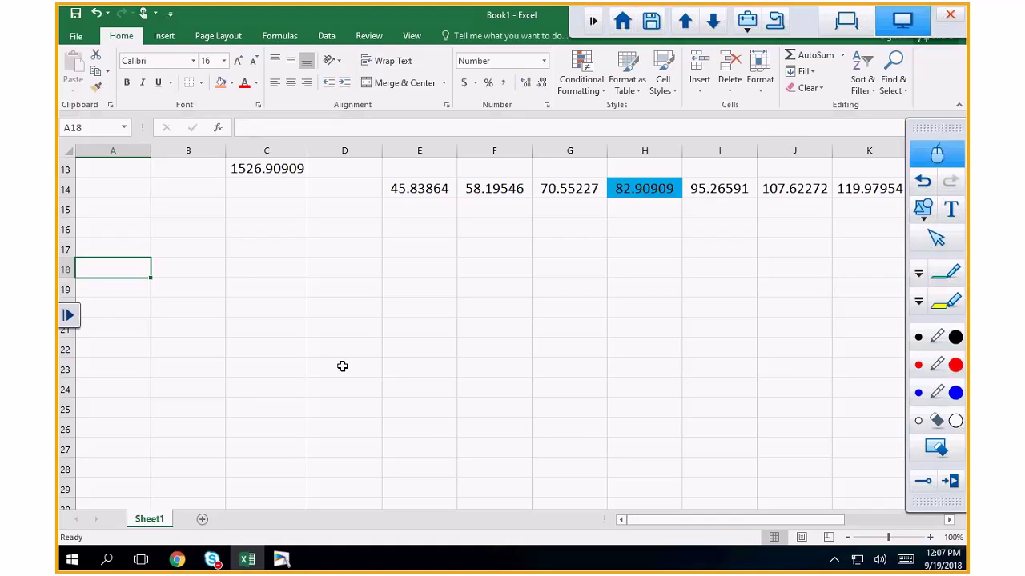
pyautogui.write('X')
pyautogui.press('Return')
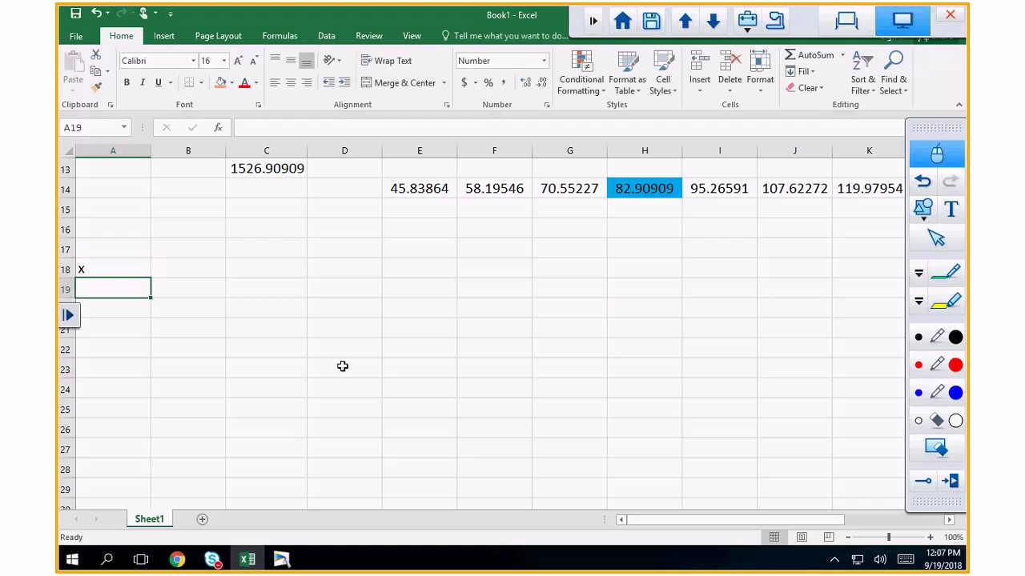
# - Fill the new x column upward from A30 with 45, 44 and 40, ending at A28
pyautogui.press('Down')
pyautogui.press('Down')
pyautogui.press('Down')
pyautogui.press('Down')
pyautogui.press('Down')
pyautogui.press('Down')
pyautogui.press('Down')
pyautogui.press('Down')
pyautogui.press('Down')
pyautogui.press('Down')
pyautogui.press('Down')
pyautogui.press('Down')
pyautogui.press('Down')
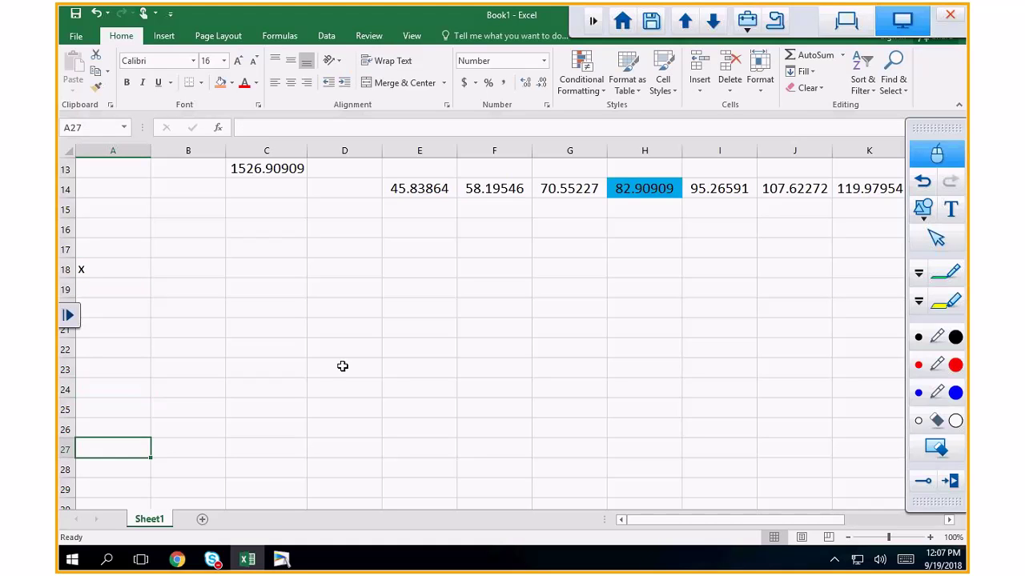
pyautogui.press('Down')
pyautogui.press('Up')
pyautogui.press('Up')
pyautogui.press('Up')
pyautogui.press('Up')
pyautogui.press('Up')
pyautogui.press('Up')
pyautogui.press('Up')
pyautogui.press('Up')
pyautogui.press('Up')
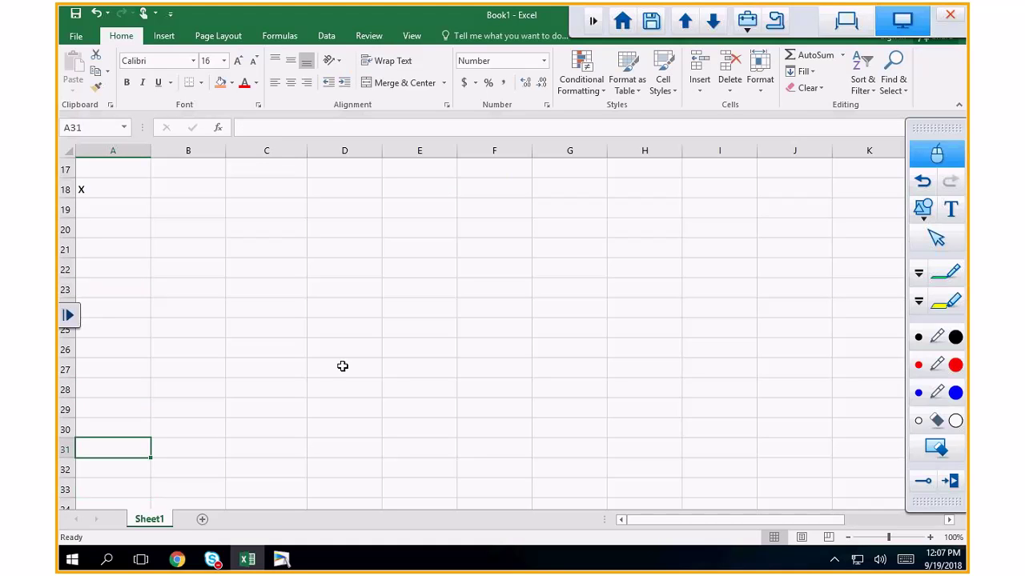
pyautogui.press('Up')
pyautogui.press('Up')
pyautogui.press('Up')
pyautogui.press('Up')
pyautogui.press('Up')
pyautogui.press('Down')
pyautogui.press('Down')
pyautogui.press('Down')
pyautogui.press('Down')
pyautogui.press('Down')
pyautogui.press('Down')
pyautogui.press('Down')
pyautogui.press('Down')
pyautogui.press('Down')
pyautogui.press('Down')
pyautogui.press('Down')
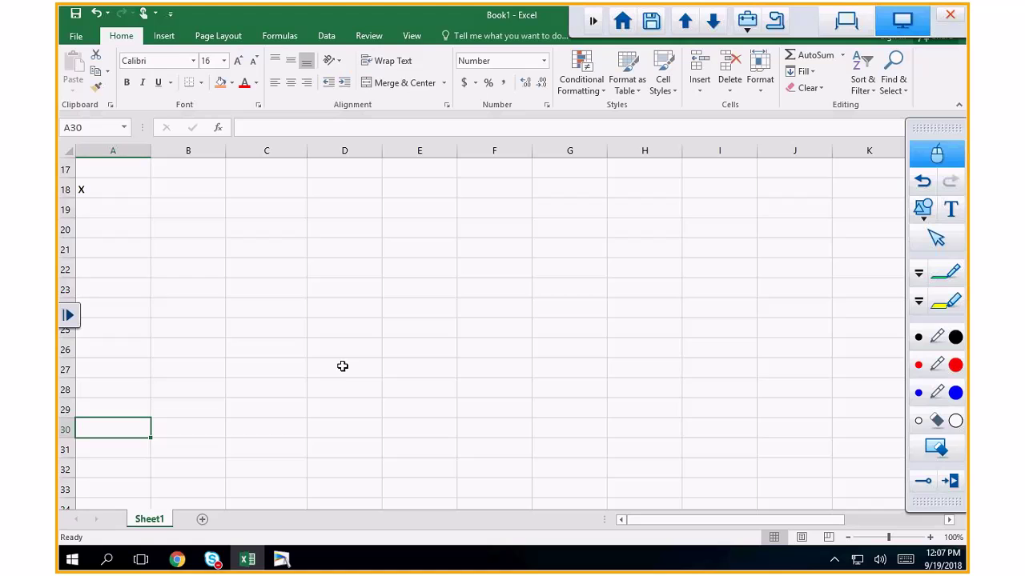
pyautogui.write('45')
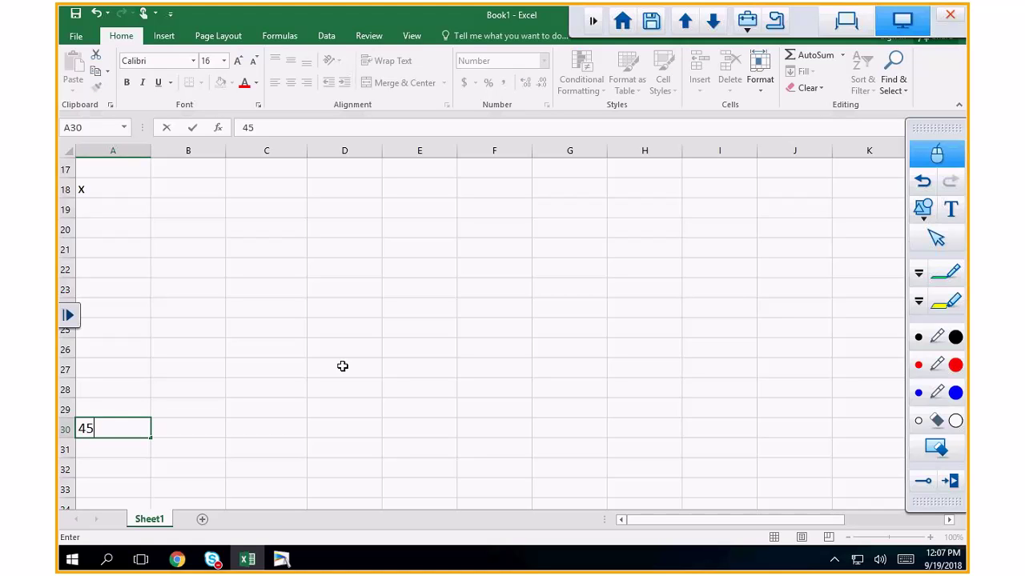
pyautogui.hotkey('ctrl', 'Return')
pyautogui.press('Up')
pyautogui.write('4')
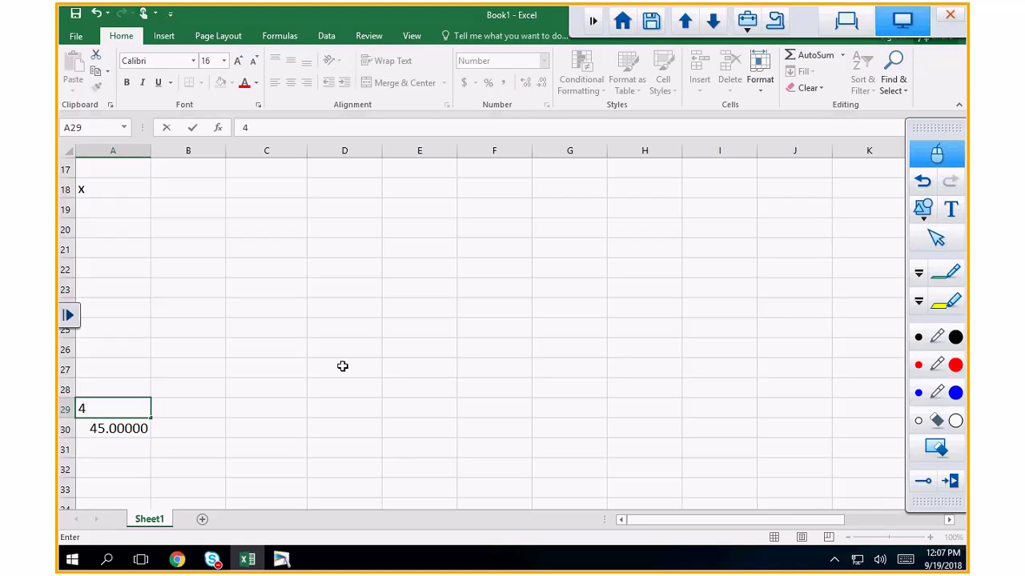
pyautogui.write('4')
pyautogui.hotkey('shift', 'Return')
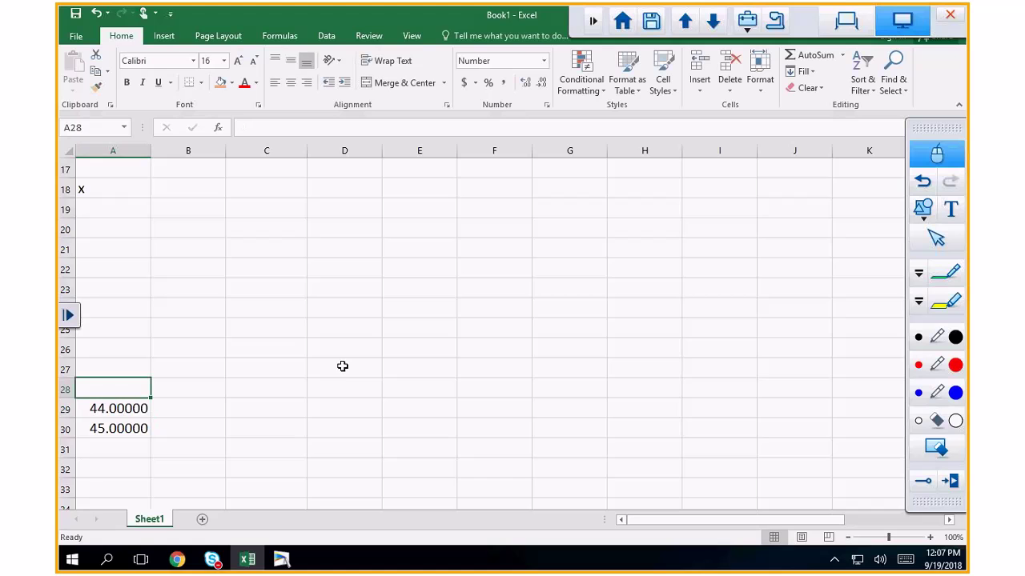
pyautogui.write('40')
pyautogui.hotkey('shift', 'Return')
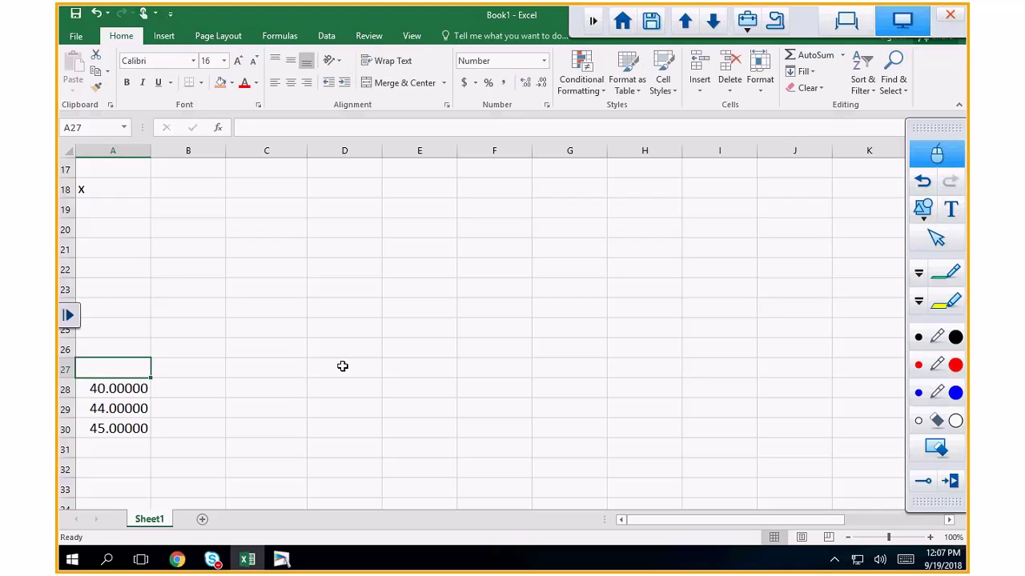
# - Continue the x column upward with 40 in A27, 39 in A26 and 32 in A25
pyautogui.write('40')
pyautogui.hotkey('shift', 'Return')
pyautogui.write('39')
pyautogui.hotkey('shift', 'Return')
pyautogui.write('3')
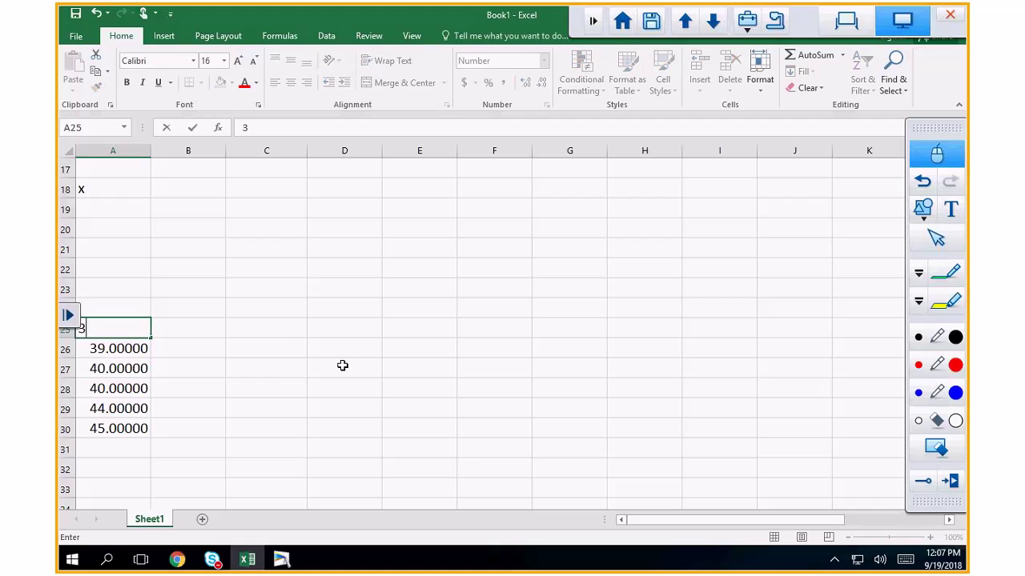
pyautogui.write('2')
pyautogui.hotkey('shift', 'Return')
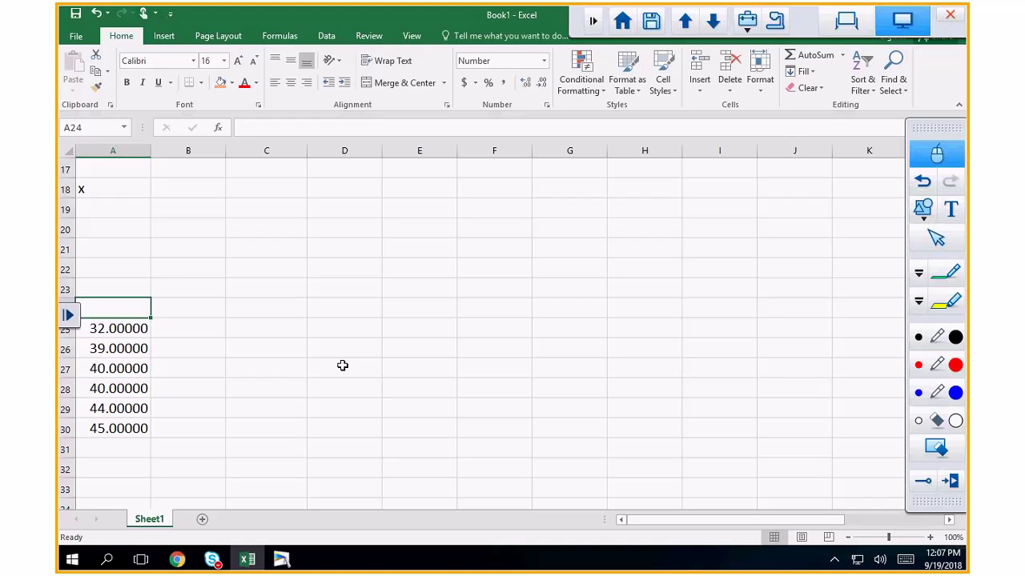
# - Continue the x column upward with 30 in A24, 29 in A23 and 20 in A22
pyautogui.write('3')
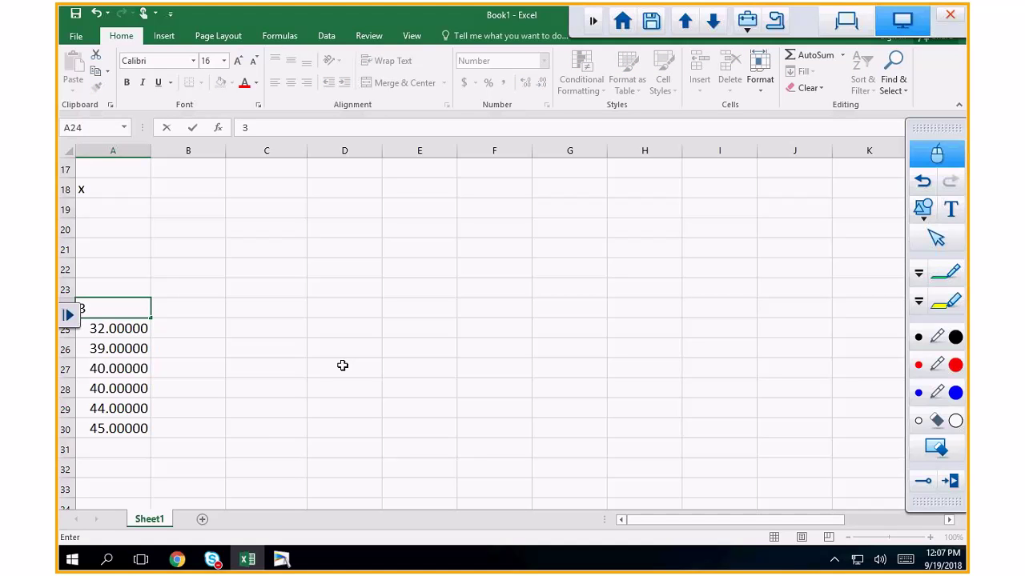
pyautogui.write('0')
pyautogui.hotkey('shift', 'Return')
pyautogui.write('29')
pyautogui.hotkey('shift', 'Return')
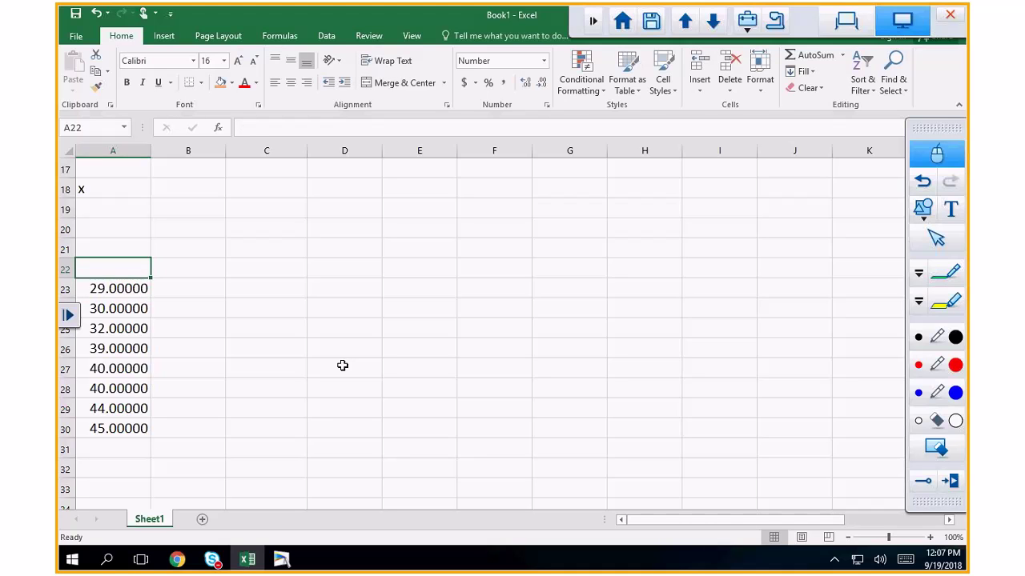
pyautogui.write('20')
pyautogui.hotkey('shift', 'Return')
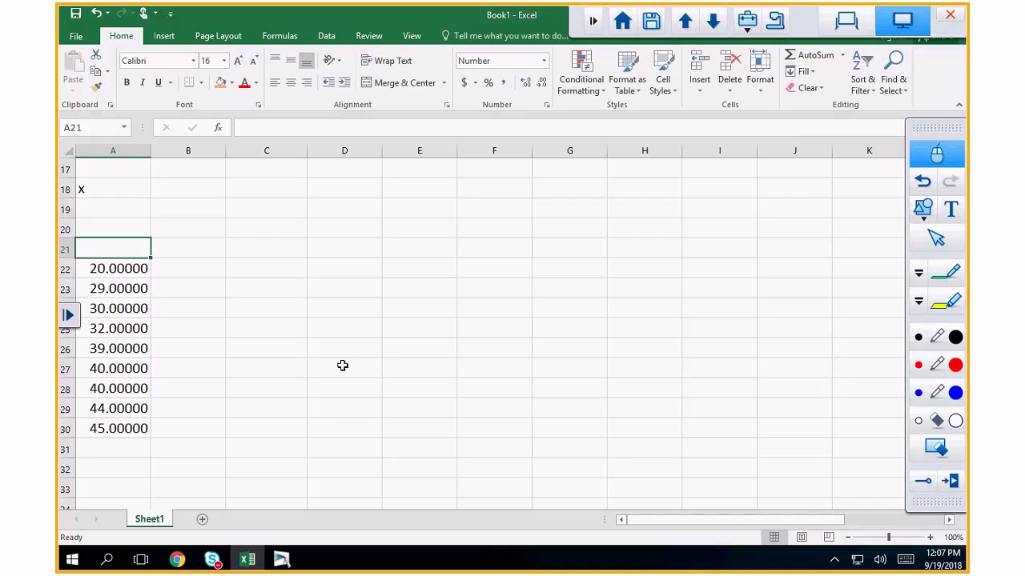
# - Complete the x column with 18 in A21, 18 in A20 and 17 in A19
pyautogui.write('18')
pyautogui.hotkey('shift', 'Return')
pyautogui.write('18')
pyautogui.hotkey('shift', 'Return')
pyautogui.write('17')
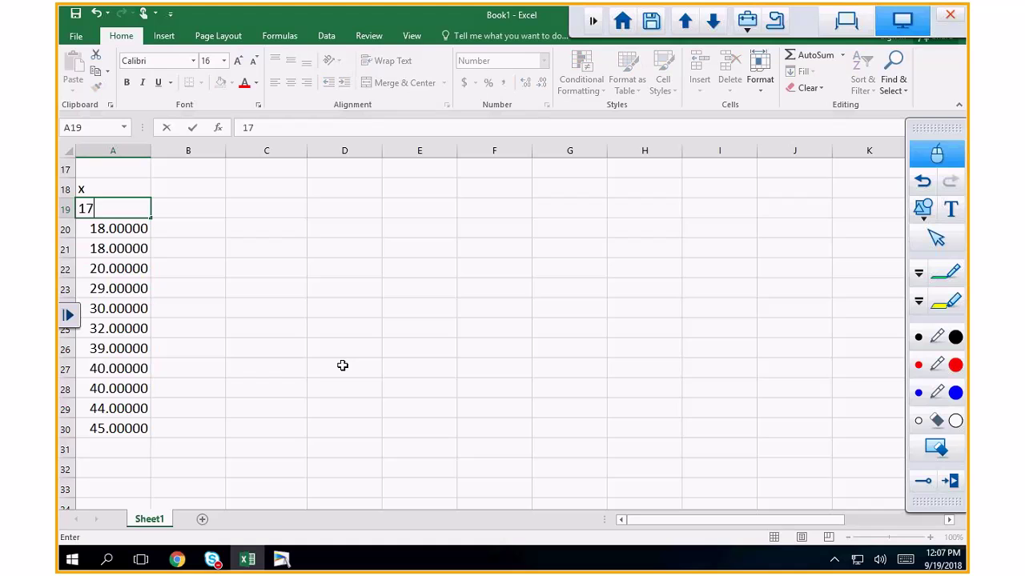
pyautogui.press('Return')
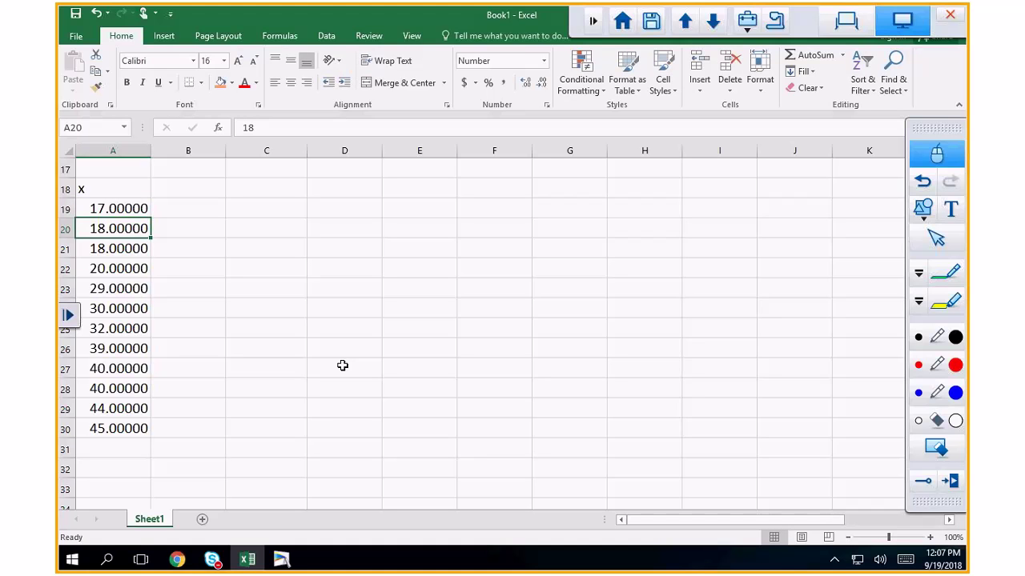
# - Check the entered x values one by one from A20 down to A30
pyautogui.press('Down')
pyautogui.press('Down')
pyautogui.press('Down')
pyautogui.press('Down')
pyautogui.press('Down')
pyautogui.press('Down')
pyautogui.press('Down')
pyautogui.press('Down')
pyautogui.press('Down')
pyautogui.press('Down')
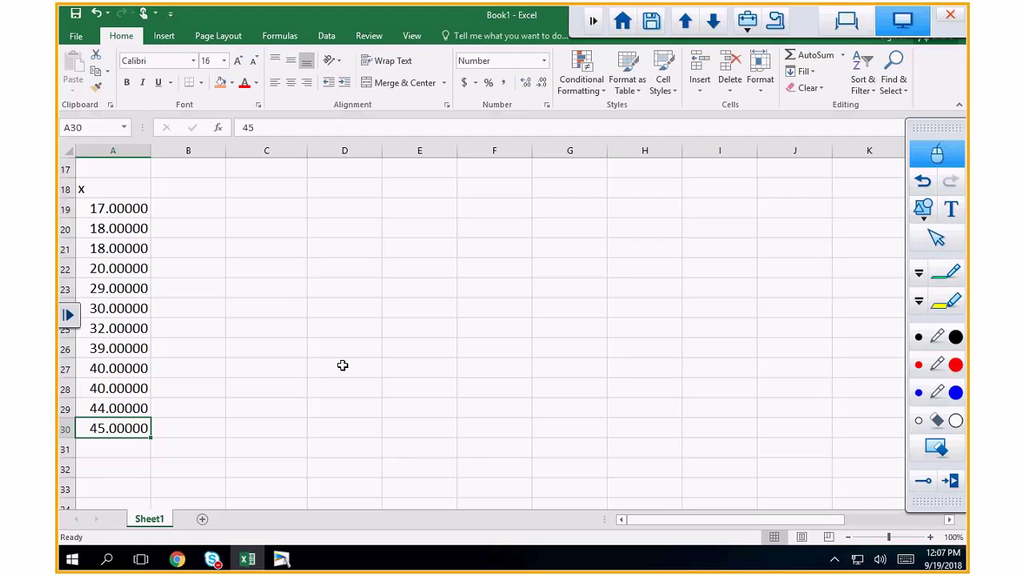
# - Check the entered x values one by one from A30 up to A19
pyautogui.press('Up')
pyautogui.press('Up')
pyautogui.press('Up')
pyautogui.press('Up')
pyautogui.press('Up')
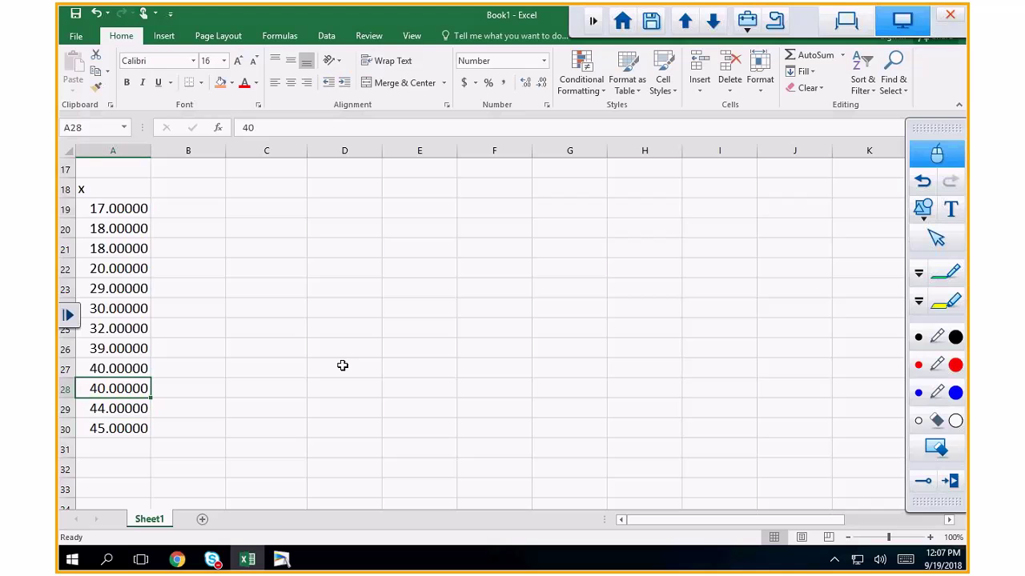
pyautogui.press('Up')
pyautogui.press('Up')
pyautogui.press('Up')
pyautogui.press('Up')
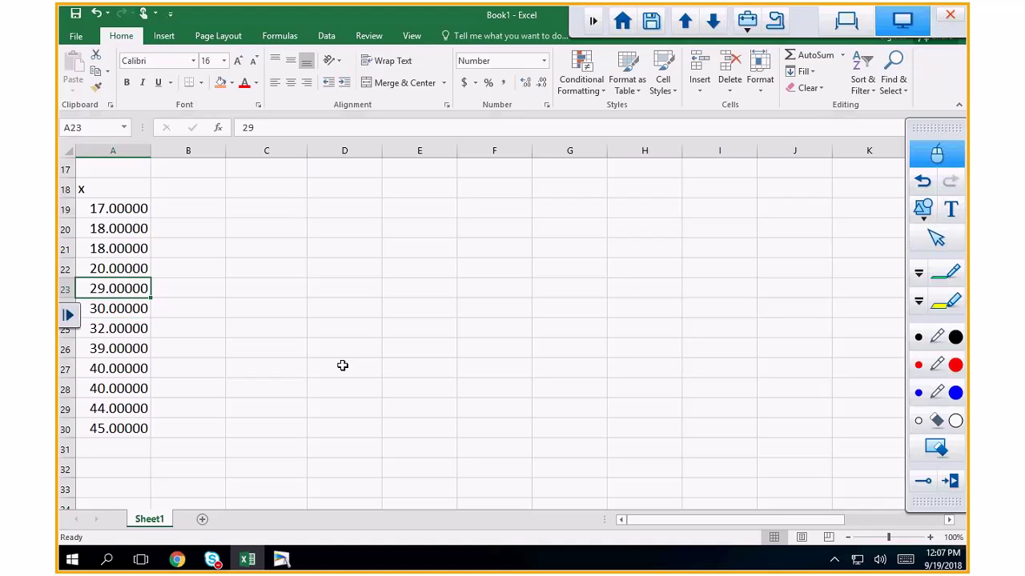
pyautogui.press('Up')
pyautogui.press('Up')
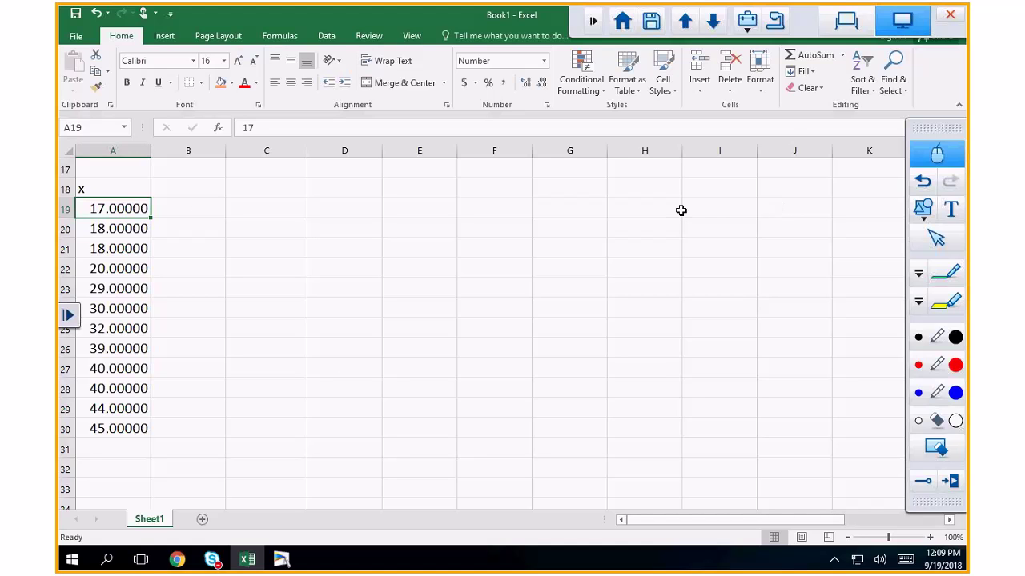
# - Enter the labels "mean=", "median=" and "mode=" in cells I19 to I21
pyautogui.click(727, 208)
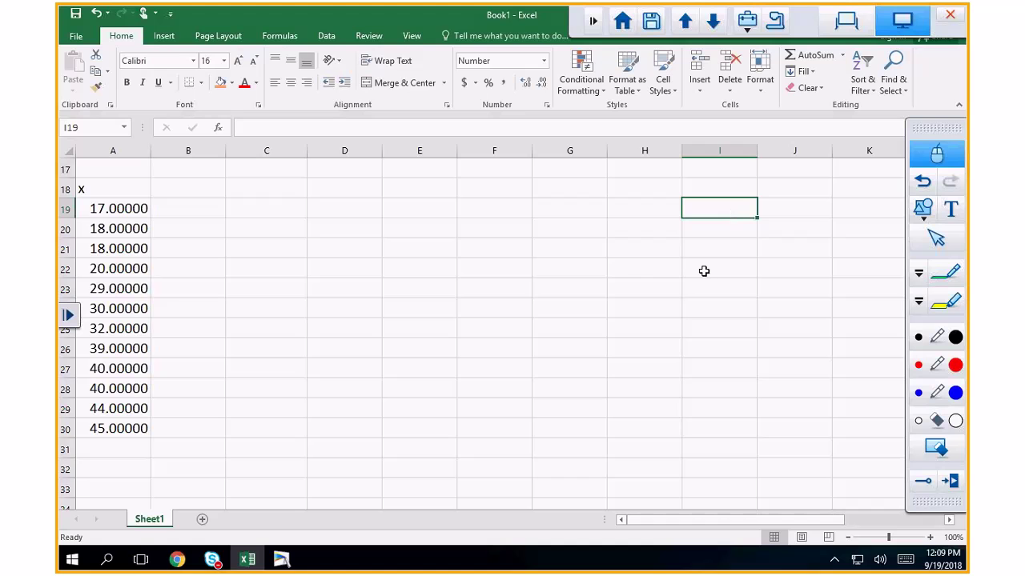
pyautogui.write('mean=')
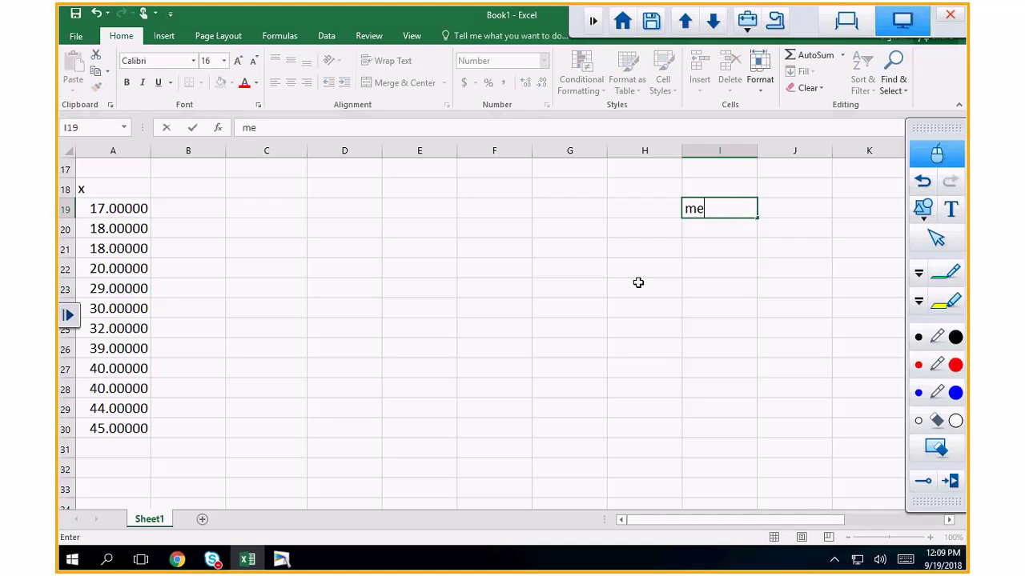
pyautogui.press('Return')
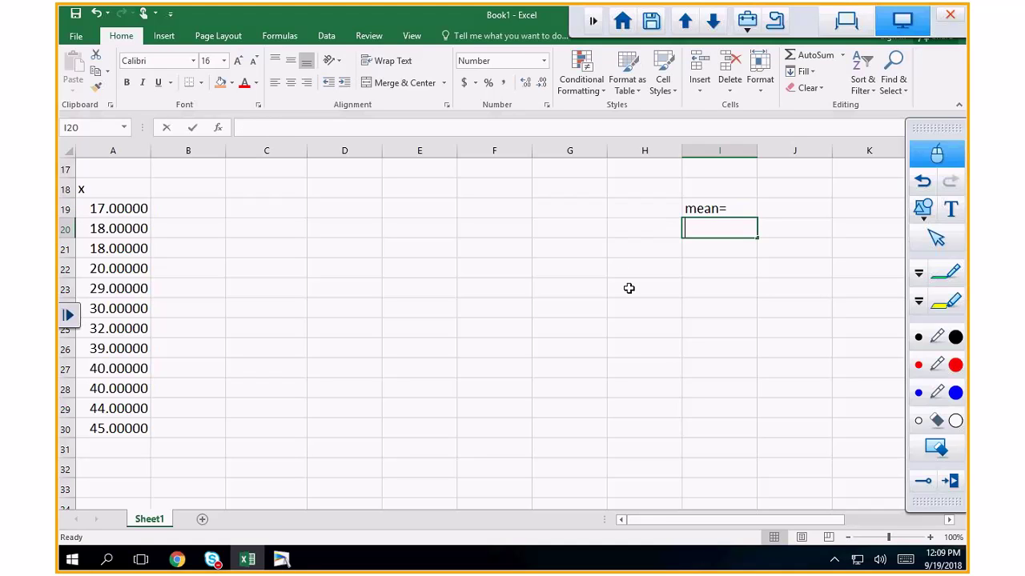
pyautogui.write('median')
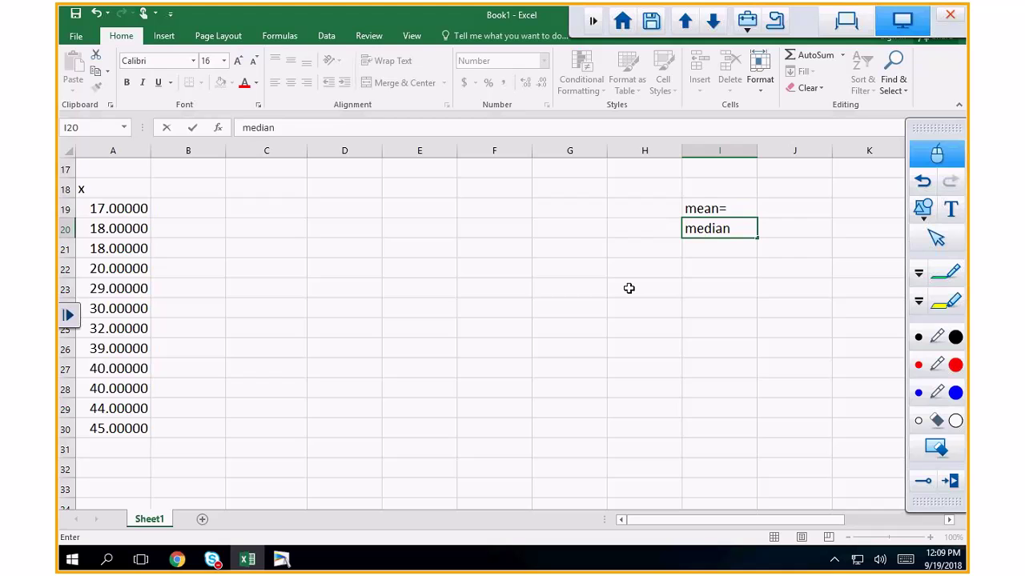
pyautogui.write('=')
pyautogui.press('Return')
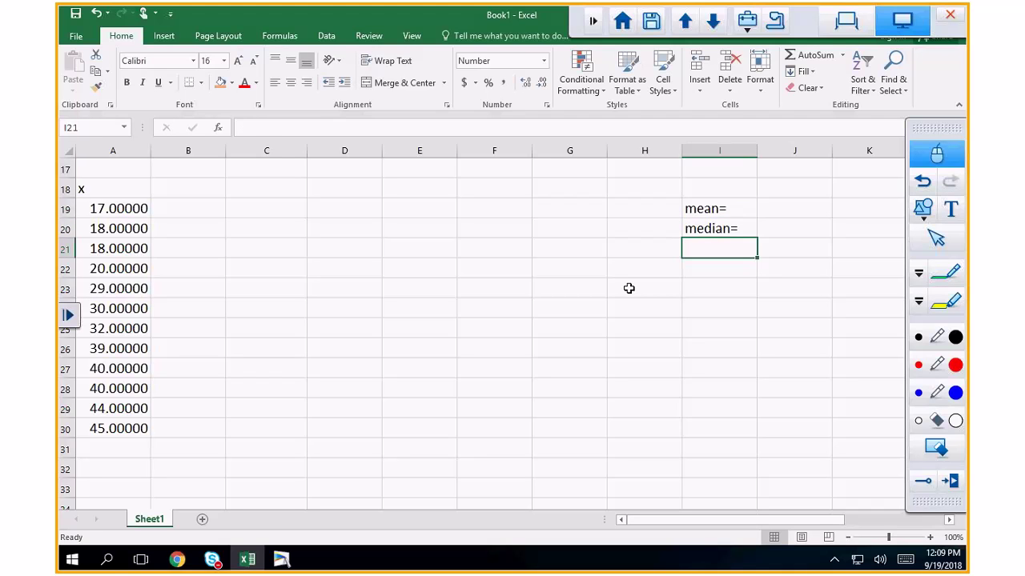
pyautogui.write('mode=')
pyautogui.press('Return')
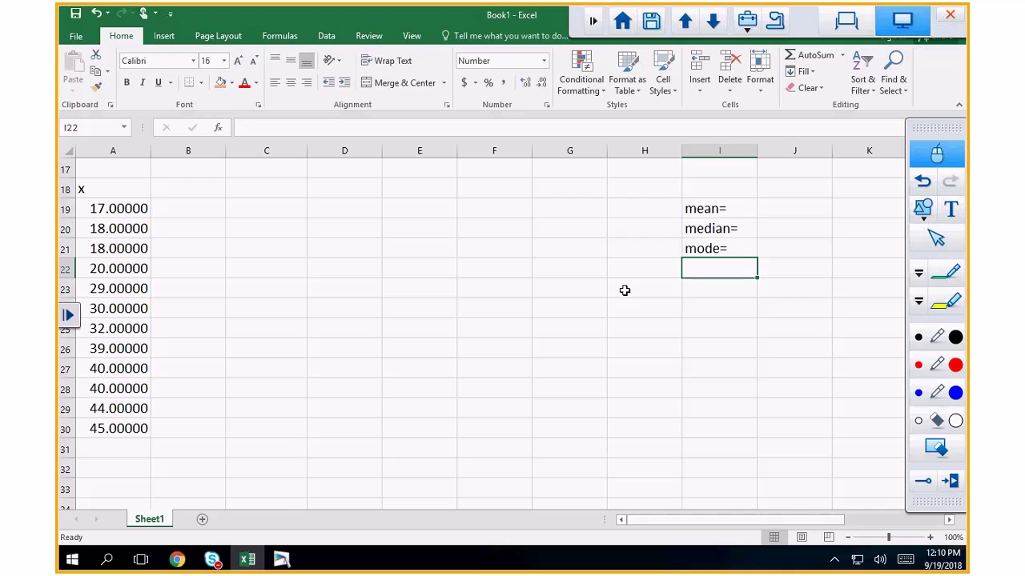
# - Add the labels "range=" in I22 and "midrange=" in I23
pyautogui.write('range=')
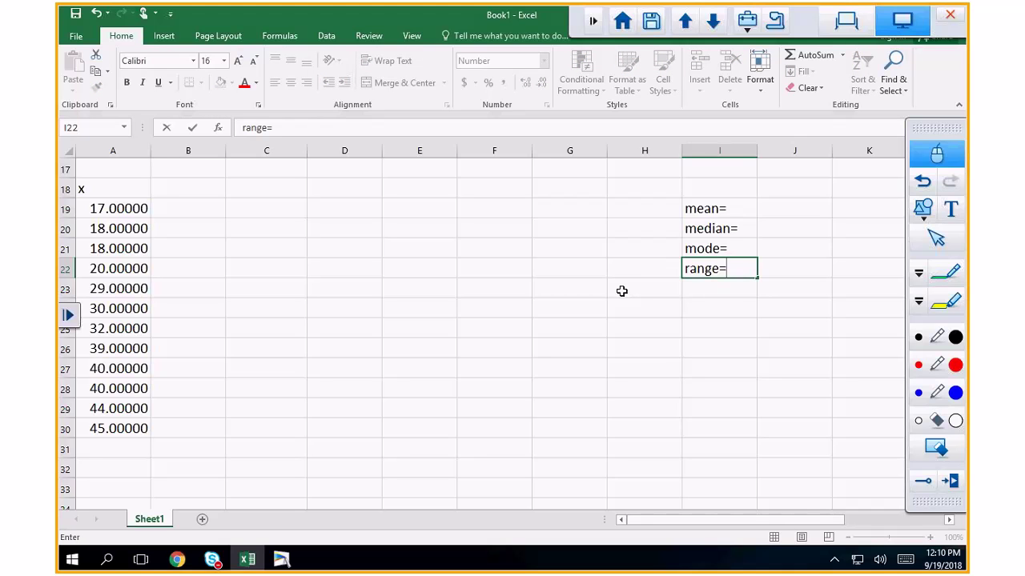
pyautogui.press('Return')
pyautogui.write('mi')
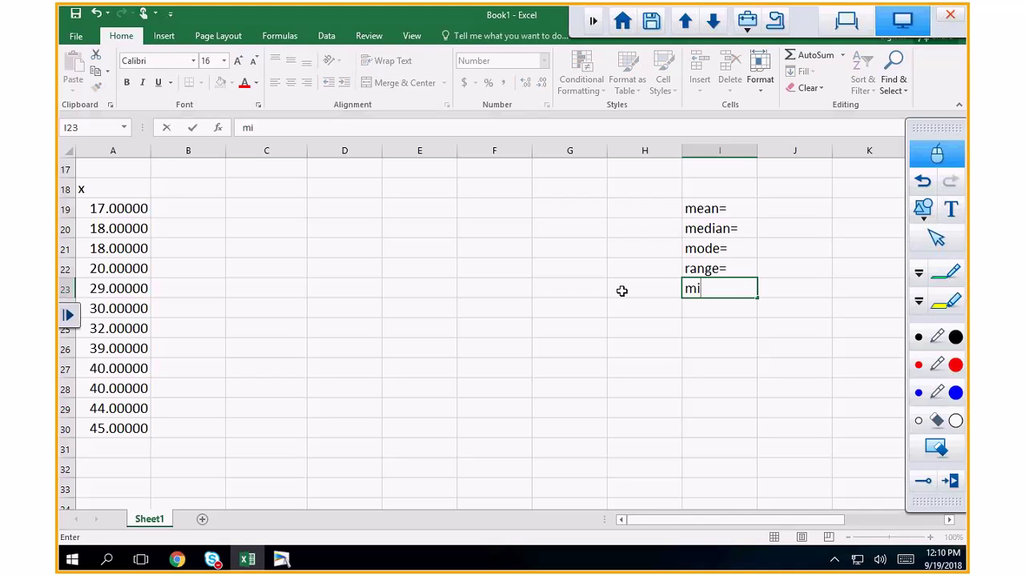
pyautogui.write('drange=')
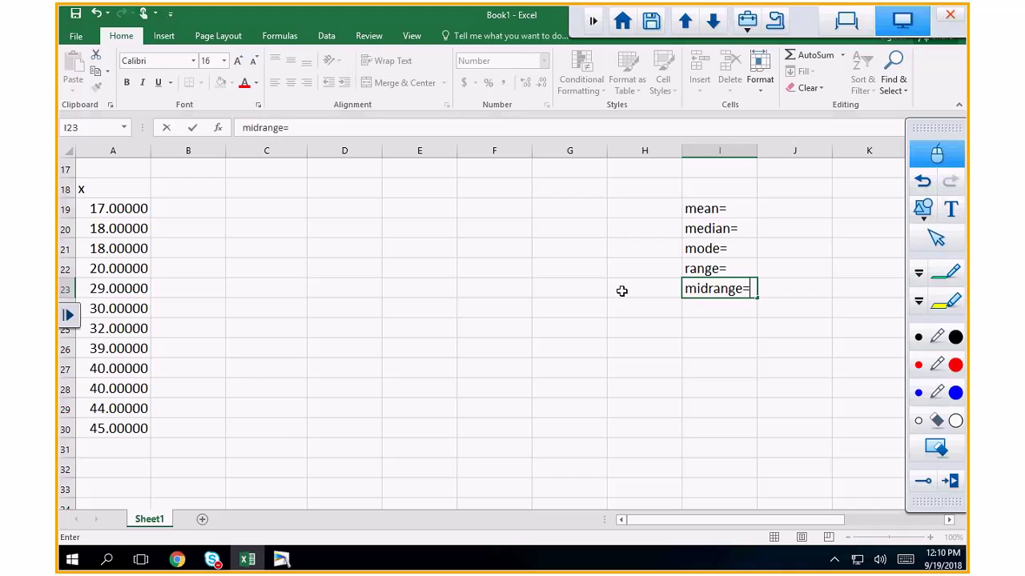
pyautogui.press('Return')
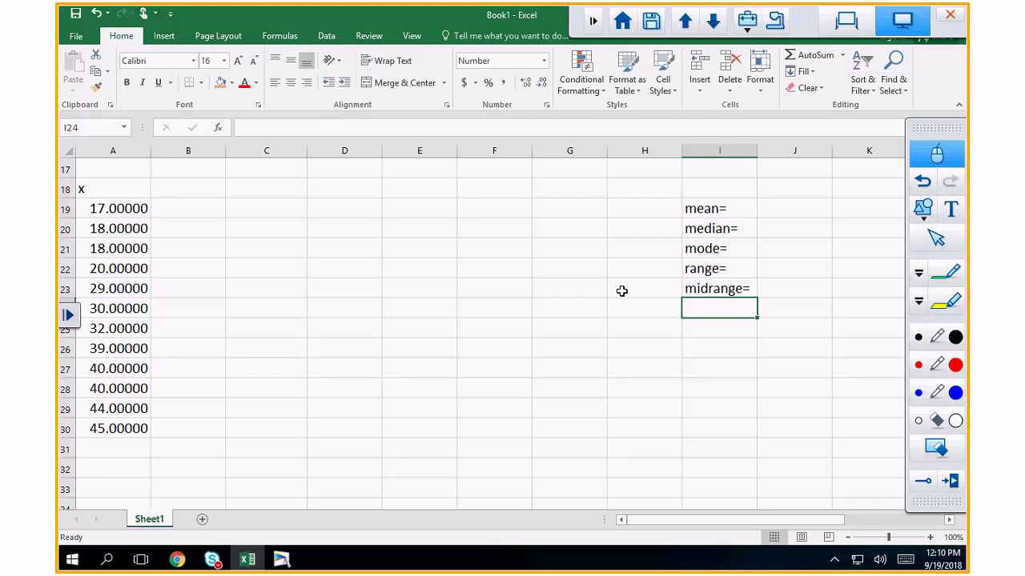
# - Add the labels "var=" in I24 and "sd=" in I25
pyautogui.write('var=')
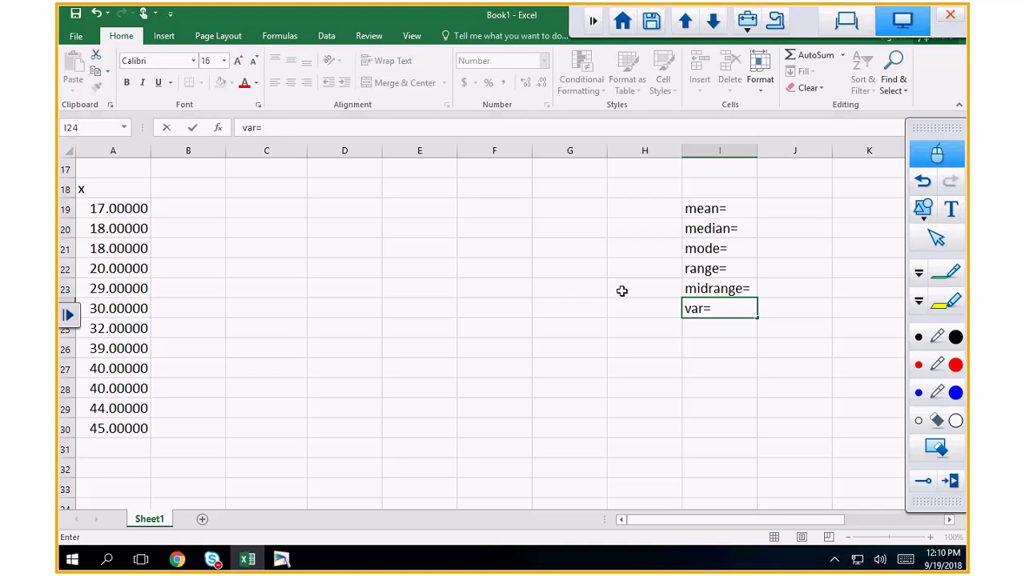
pyautogui.press('Return')
pyautogui.write('sd-')
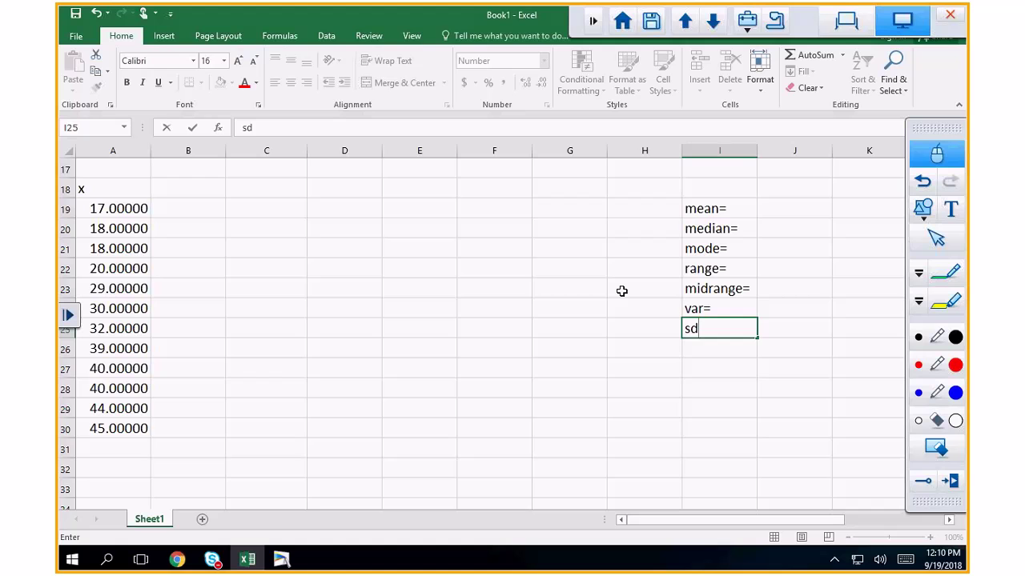
pyautogui.press('BackSpace')
pyautogui.write('=')
pyautogui.press('Return')
# - Leave I26 blank and enter the heading "5# summ" in I27, with "min=" in I28 and "1st=" in I29
pyautogui.press('Return')
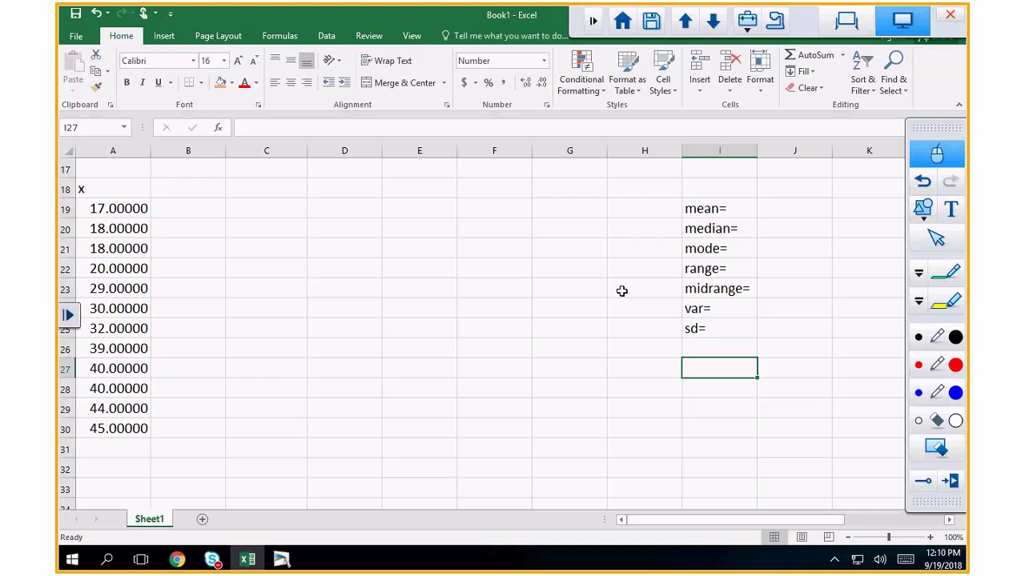
pyautogui.write('5# summ')
pyautogui.press('Return')
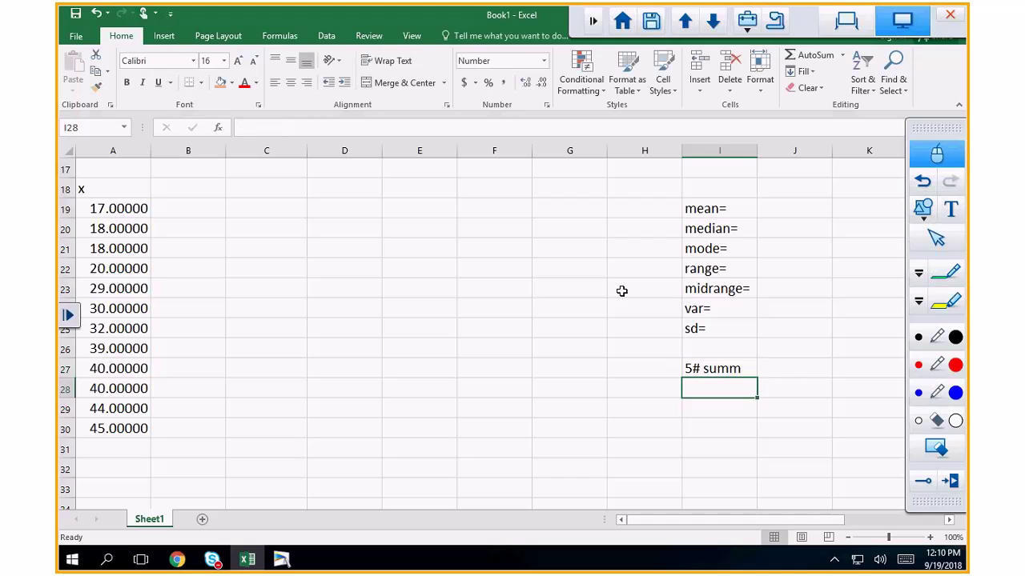
pyautogui.write('min=')
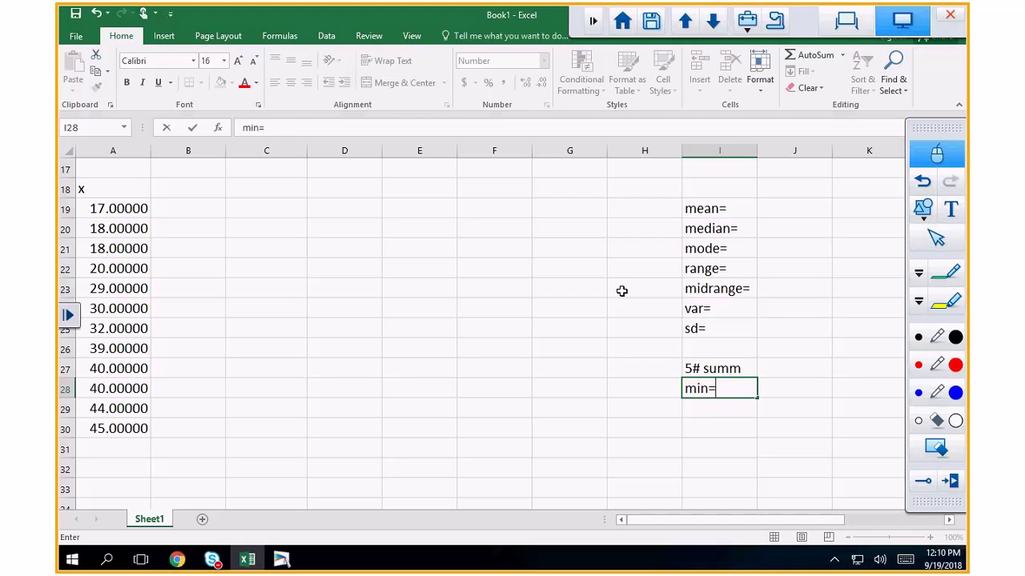
pyautogui.press('Return')
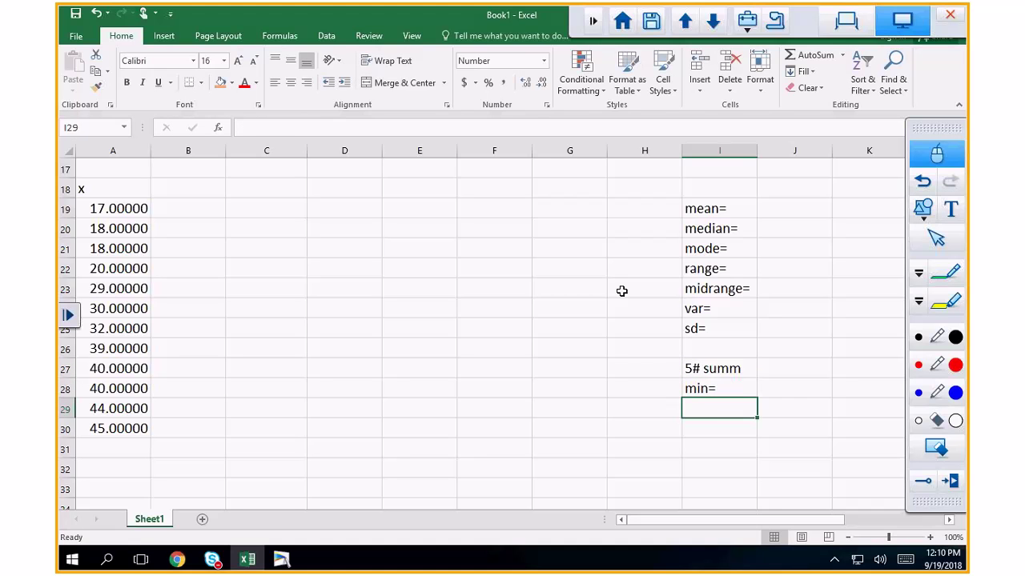
pyautogui.write('1st')
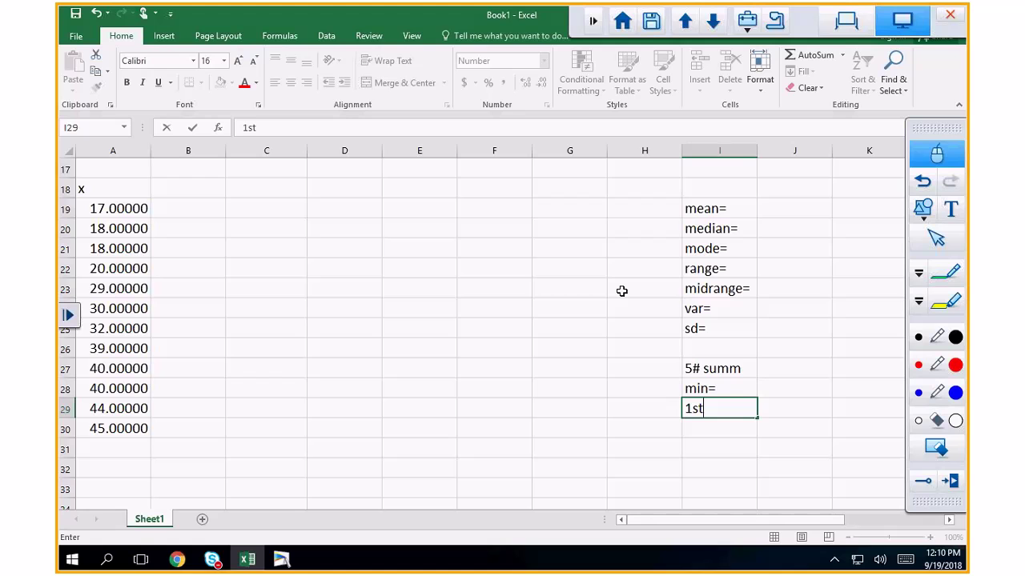
pyautogui.write('=')
pyautogui.press('Return')
# - Complete the five-number summary labels with "2nd=" in I30, "3rd=" in I31 and "max=" in I32
pyautogui.write('2md')
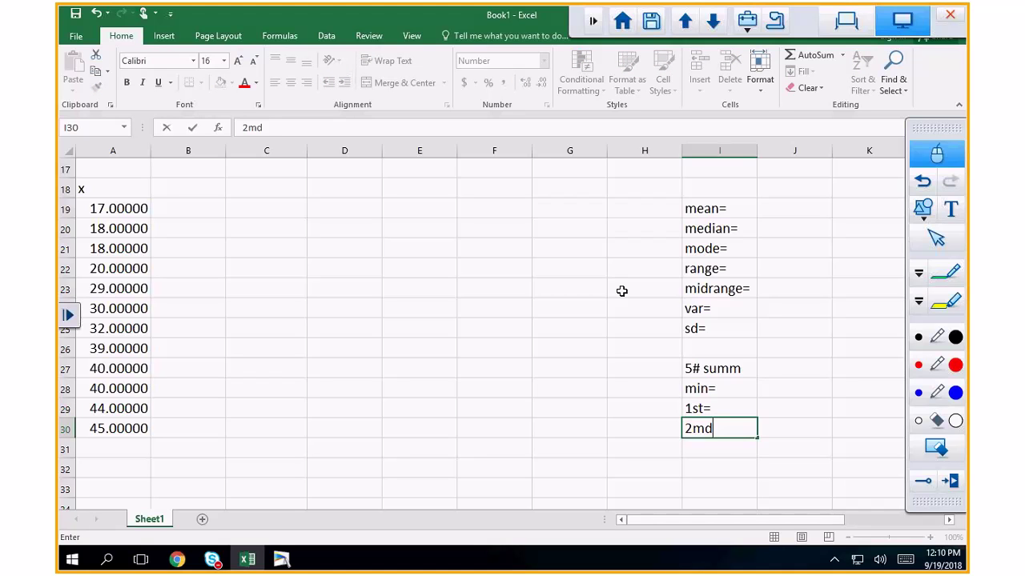
pyautogui.write('=')
pyautogui.press('BackSpace')
pyautogui.press('BackSpace')
pyautogui.press('BackSpace')
pyautogui.write('nd=')
pyautogui.press('Return')
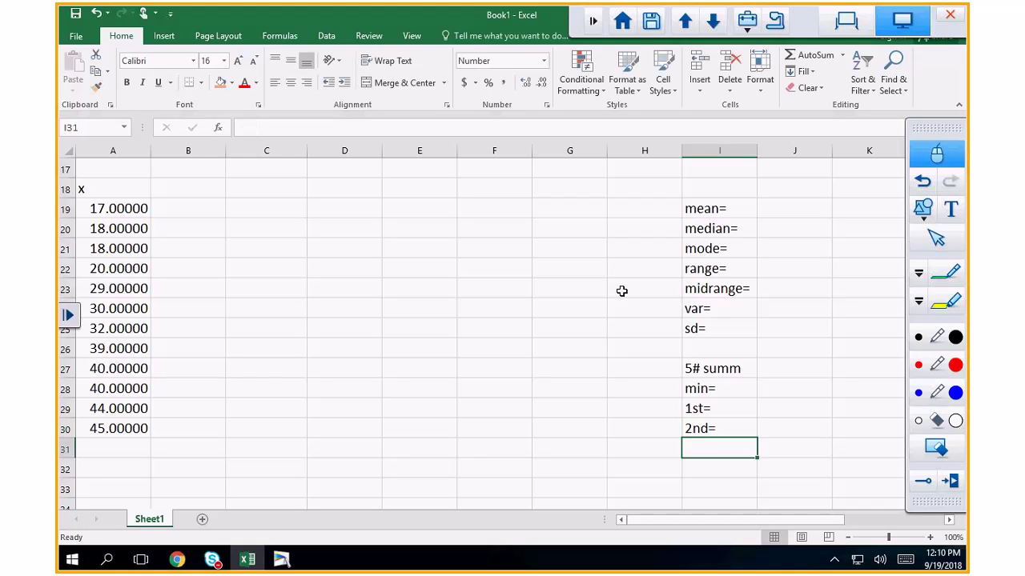
pyautogui.write('3rd=')
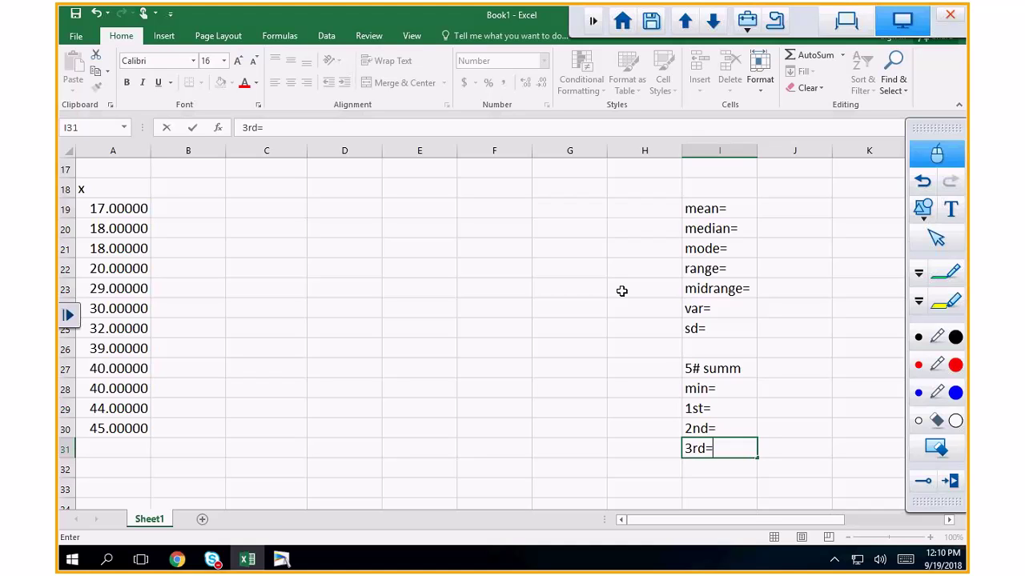
pyautogui.press('Return')
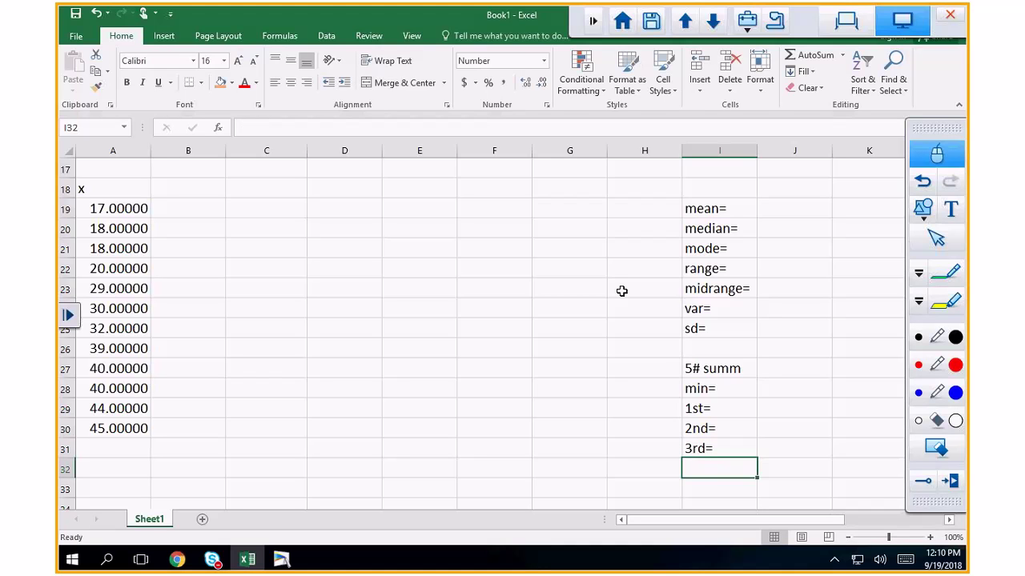
pyautogui.write('max=')
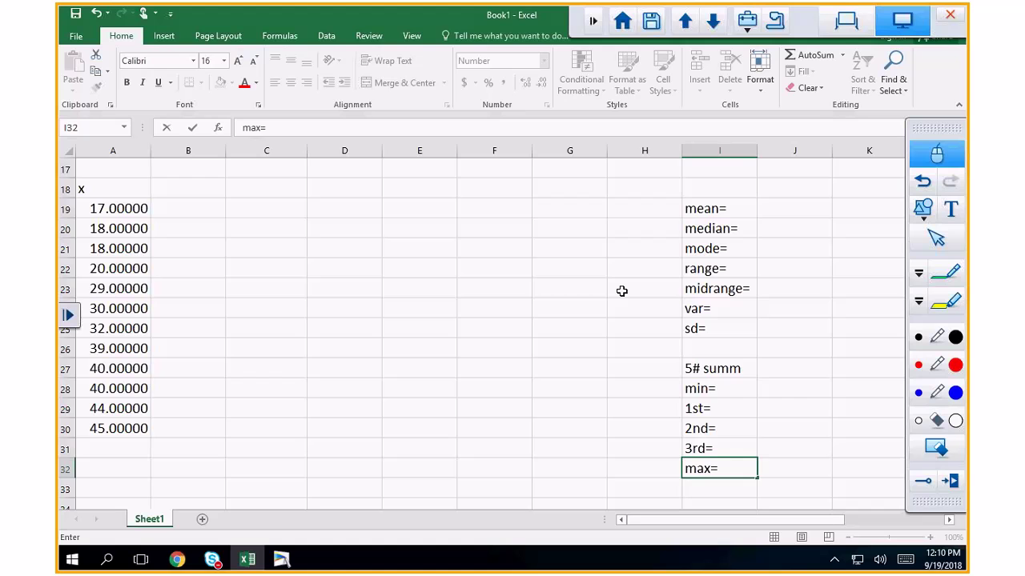
pyautogui.press('Tab')
# - Fill the minimum in J28 with a reference to the smallest x value, =A19
pyautogui.press('Up')
pyautogui.press('Up')
pyautogui.press('Up')
pyautogui.press('Up')
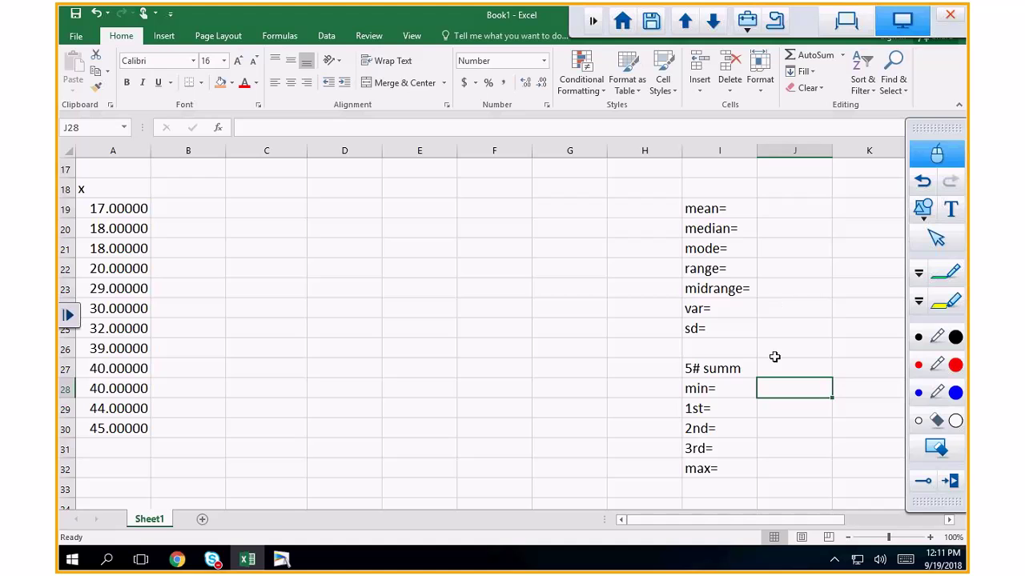
pyautogui.write('=')
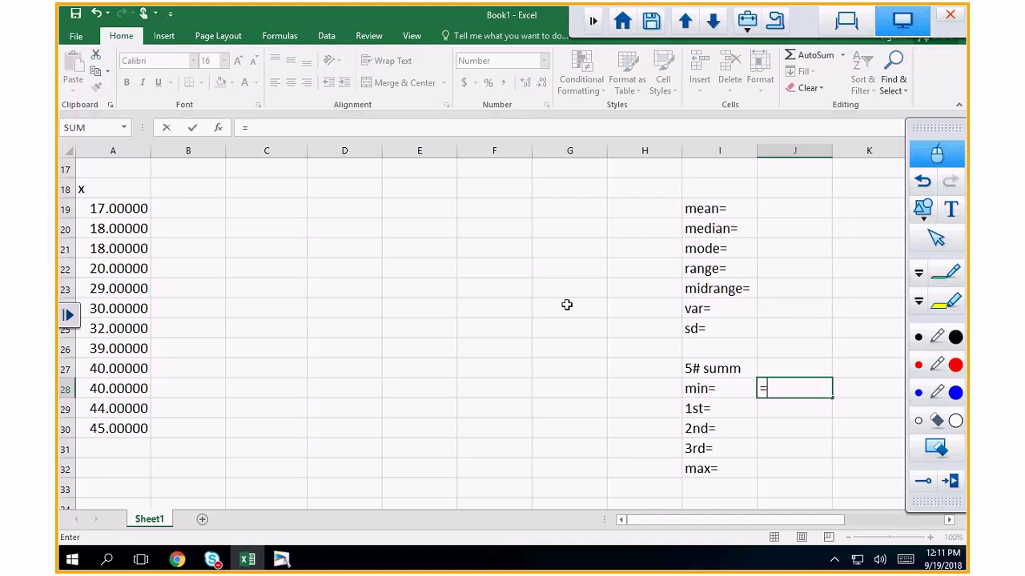
pyautogui.click(119, 208)
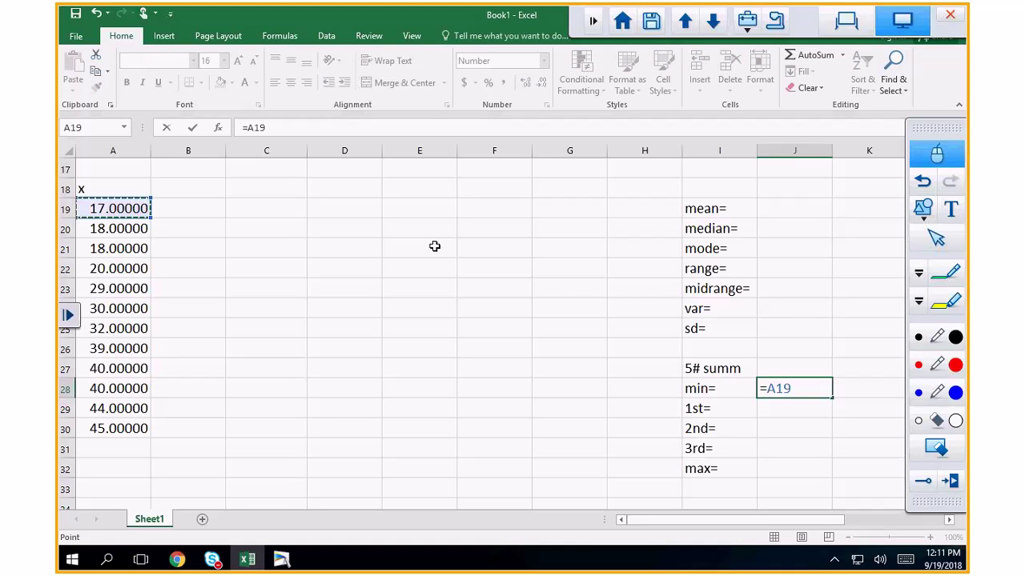
pyautogui.press('Return')
# - Fill the maximum in J32 with a reference to the largest x value, =A30
pyautogui.click(782, 474)
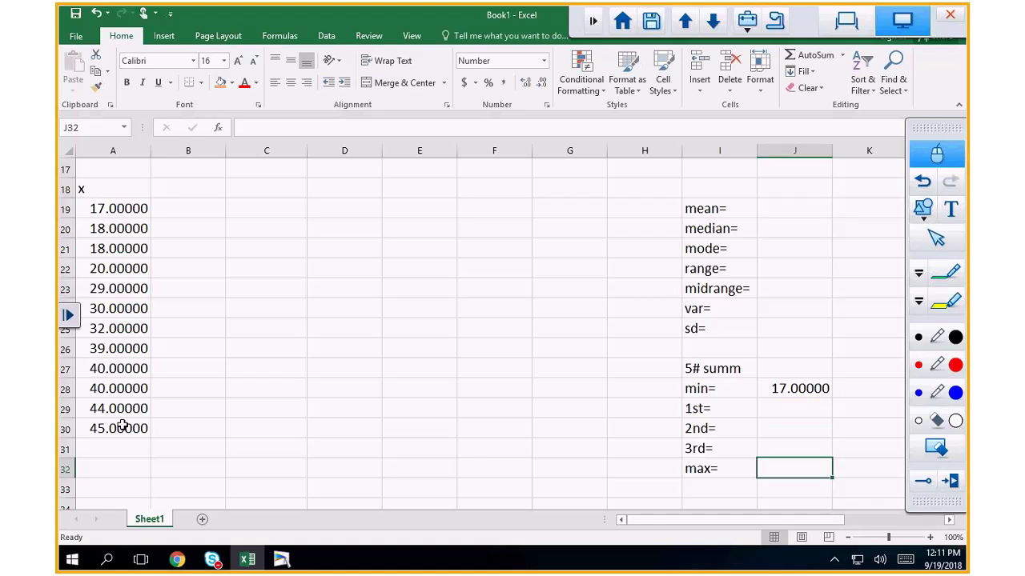
pyautogui.write('=')
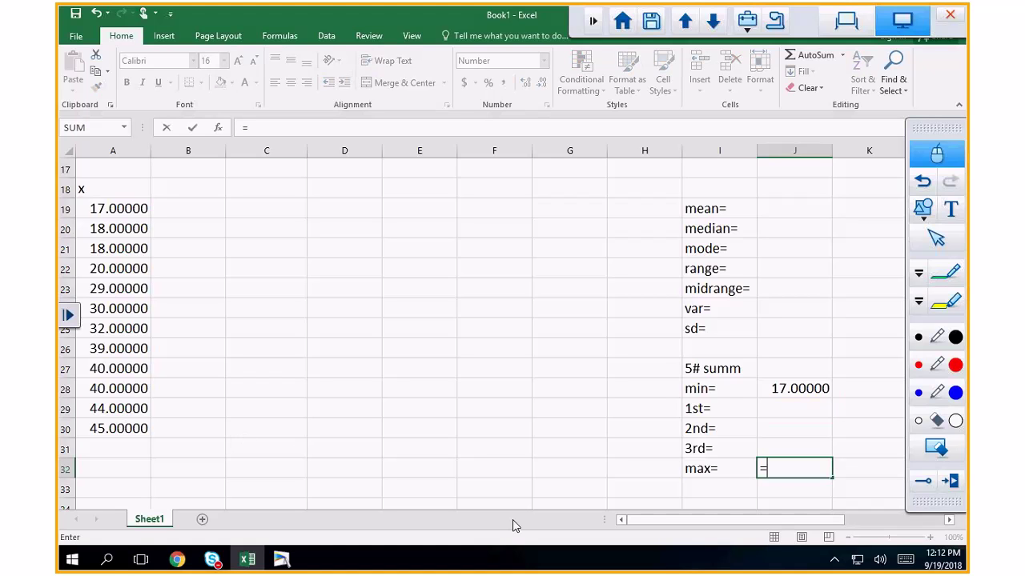
pyautogui.click(116, 428)
pyautogui.press('Return')
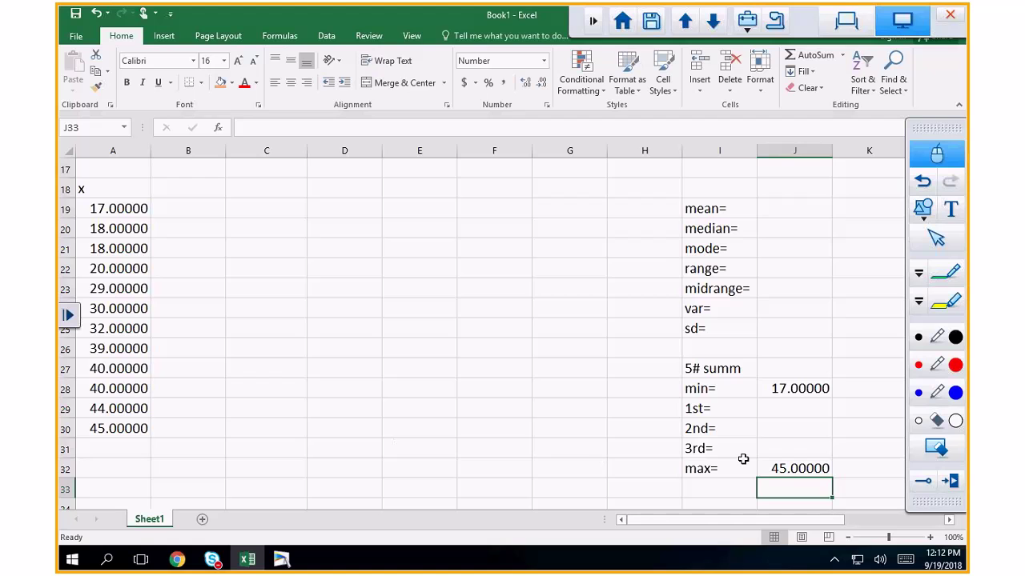
# - Link the second quartile in J30 to the median cell with =J20
pyautogui.click(778, 430)
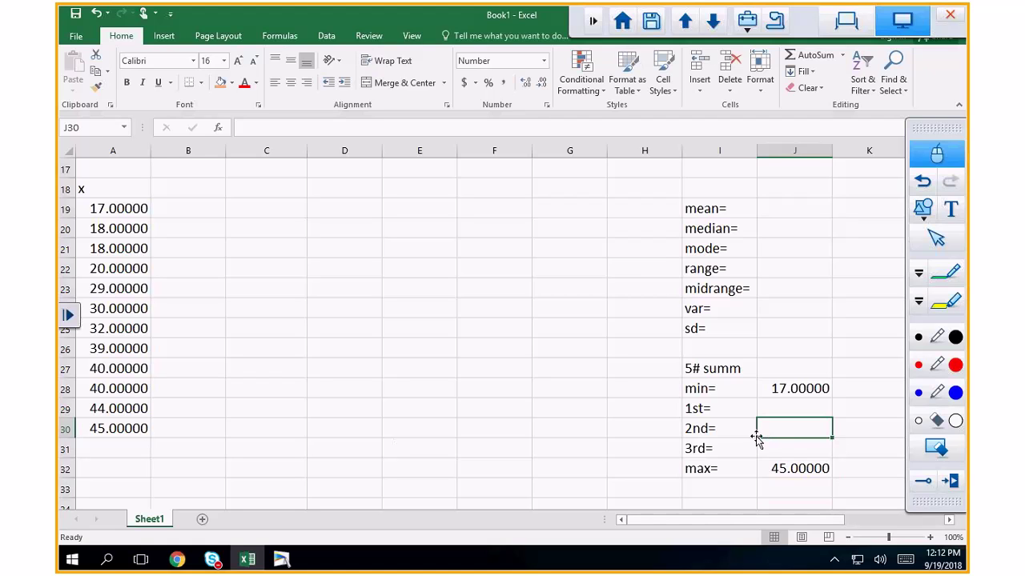
pyautogui.write('=')
pyautogui.click(788, 230)
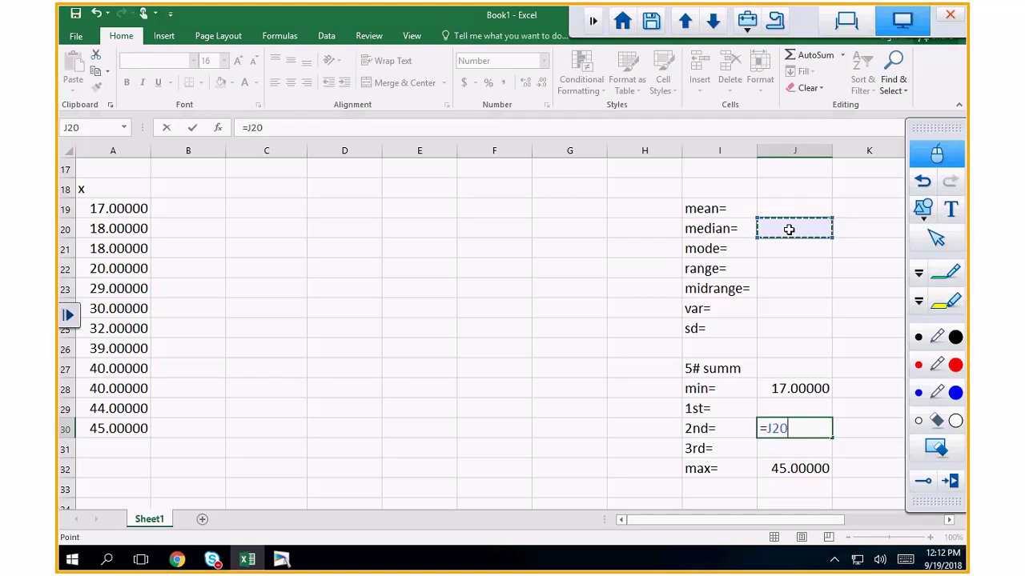
pyautogui.press('Return')
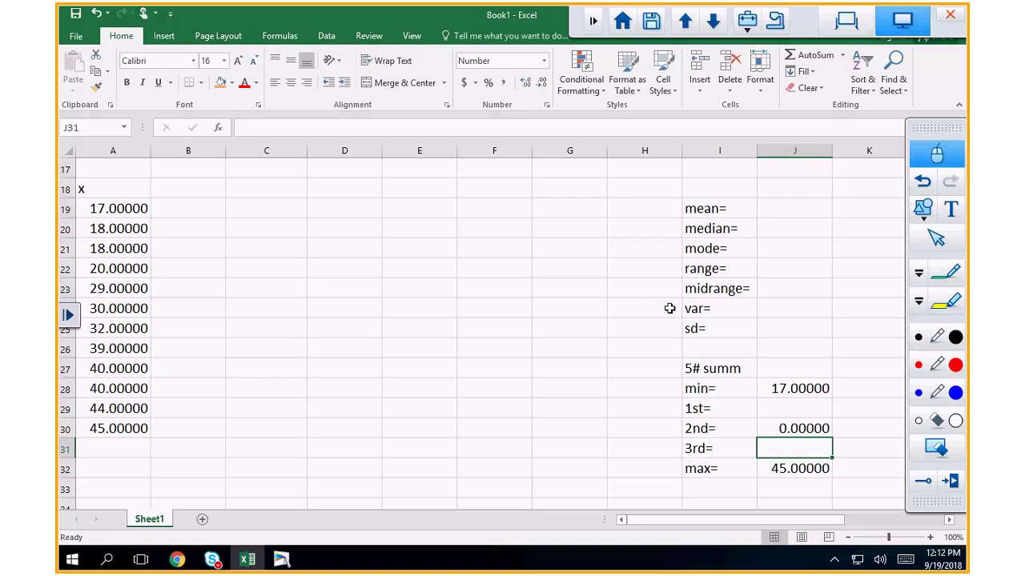
# - Compute the mean in J19 by summing A19:A30 and dividing by 12, =SUM(A19:A30)/12
pyautogui.click(773, 210)
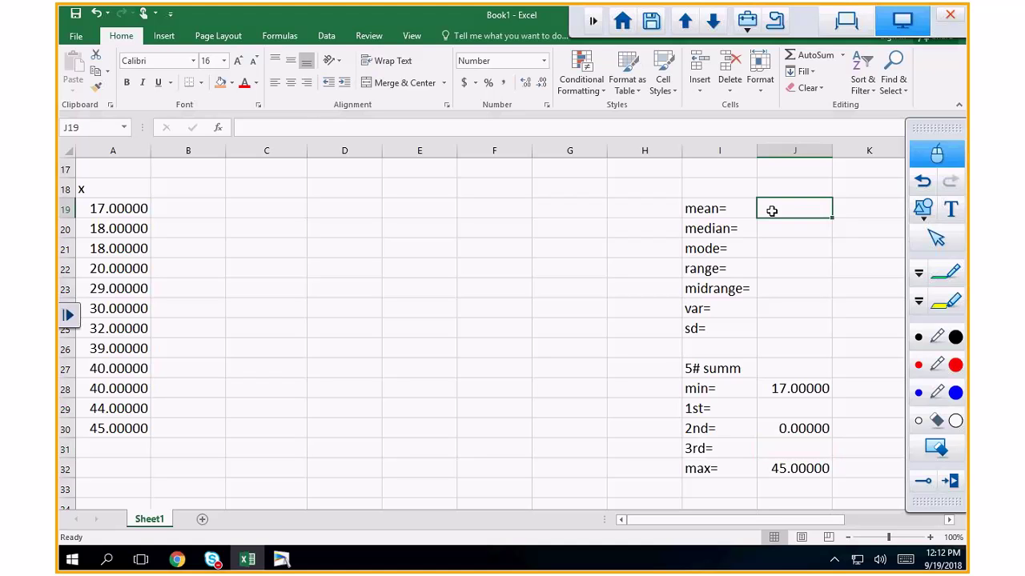
pyautogui.click(815, 55)
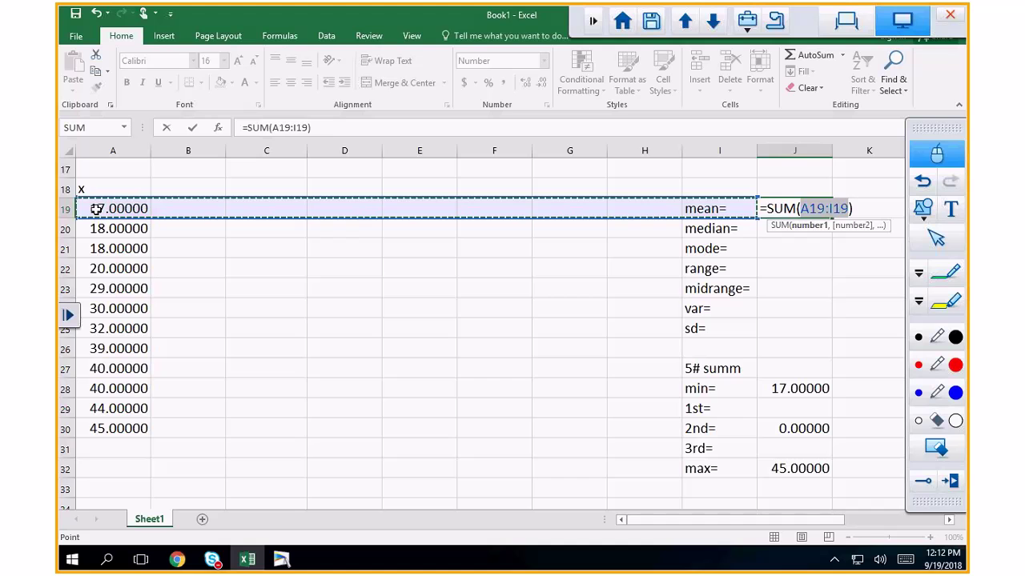
pyautogui.moveTo(95, 209); pyautogui.dragTo(92, 424)
pyautogui.click(327, 130)
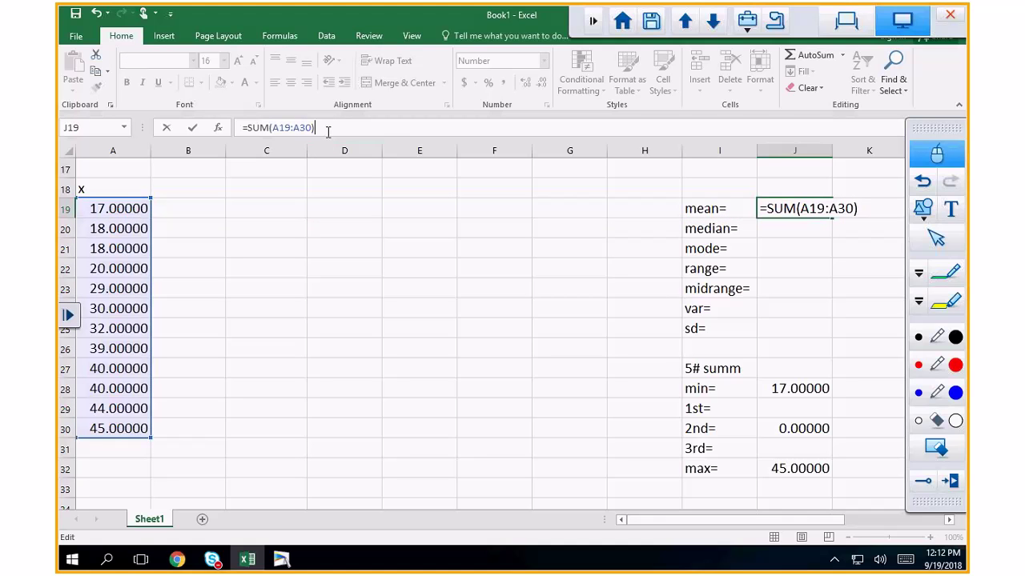
pyautogui.write('/12')
pyautogui.press('Return')
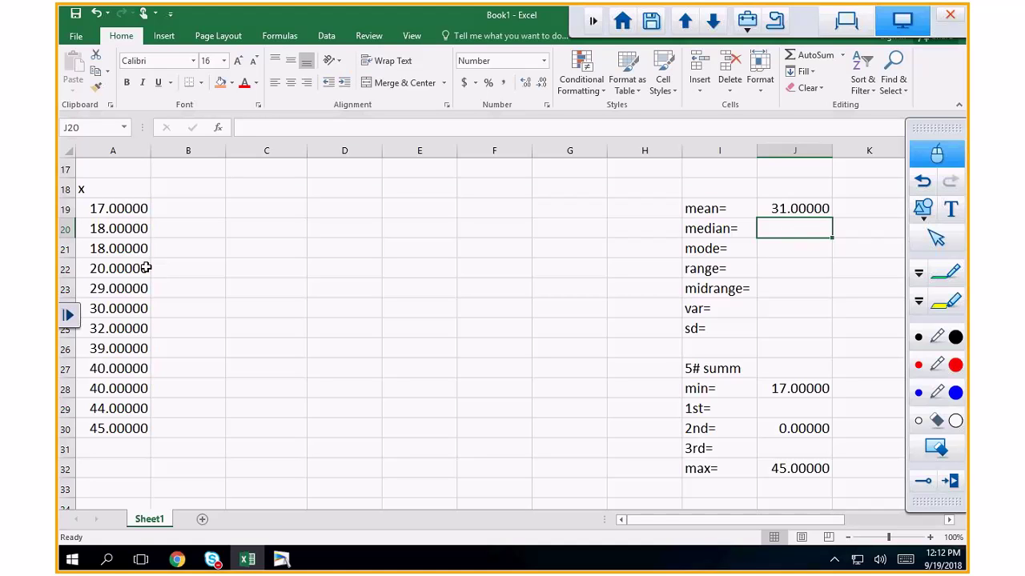
# - Find the two middle x values, A24 and A25, and fill them and the median cell J20 with light green
pyautogui.click(117, 206)
pyautogui.press('Down')
pyautogui.press('Down')
pyautogui.press('Down')
pyautogui.press('Down')
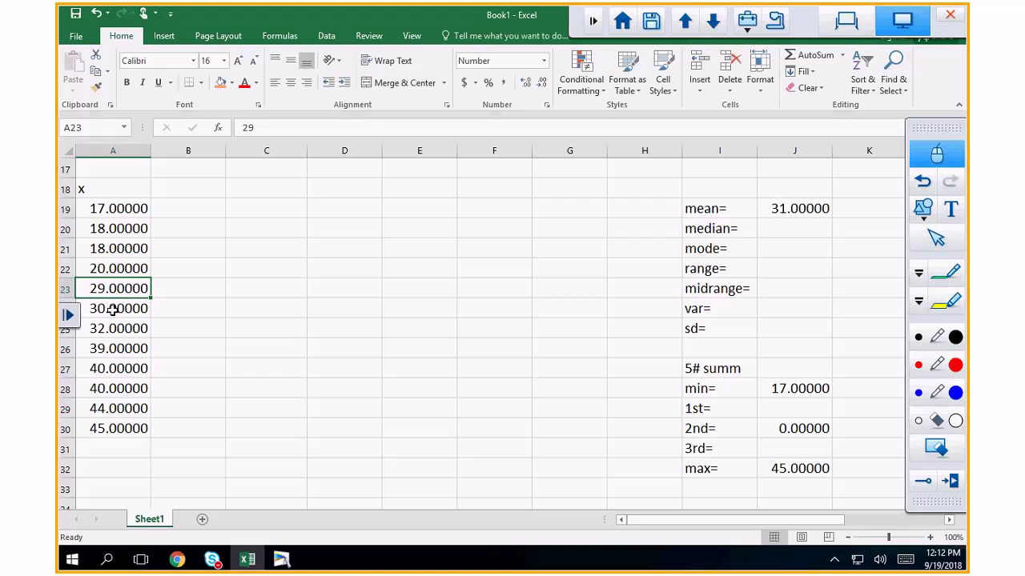
pyautogui.moveTo(110, 308); pyautogui.dragTo(112, 328)
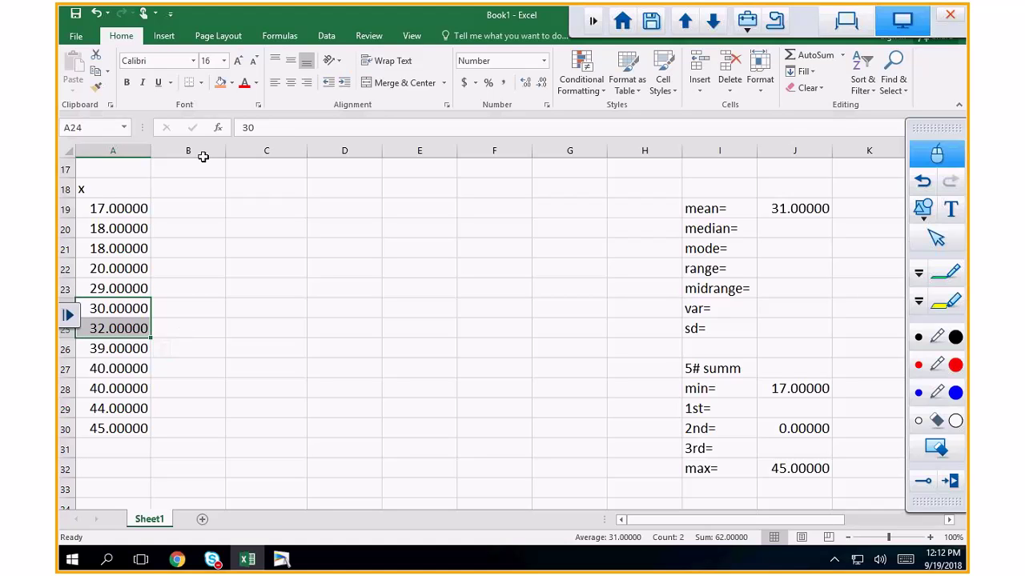
pyautogui.click(232, 84)
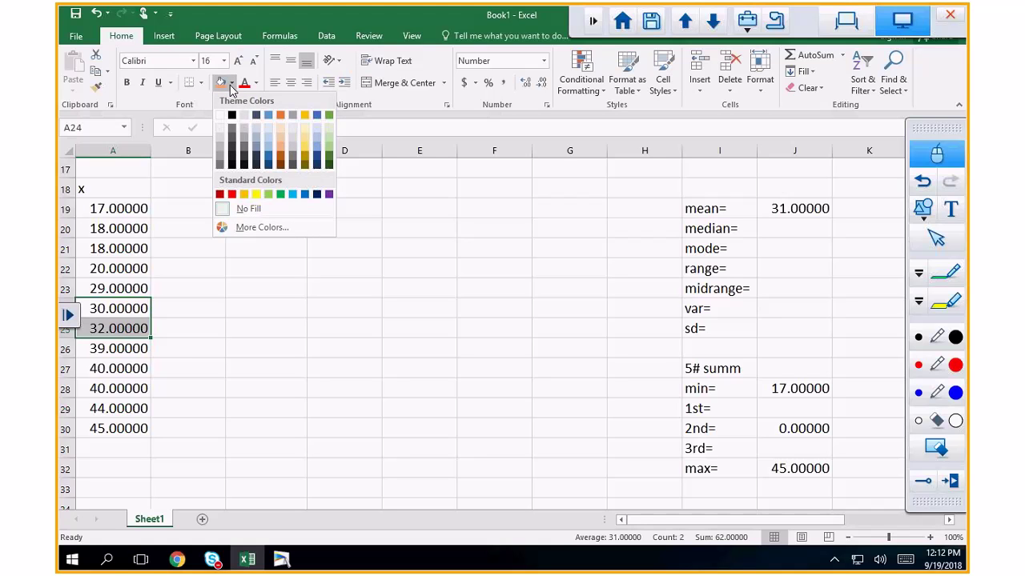
pyautogui.click(268, 193)
pyautogui.click(803, 230)
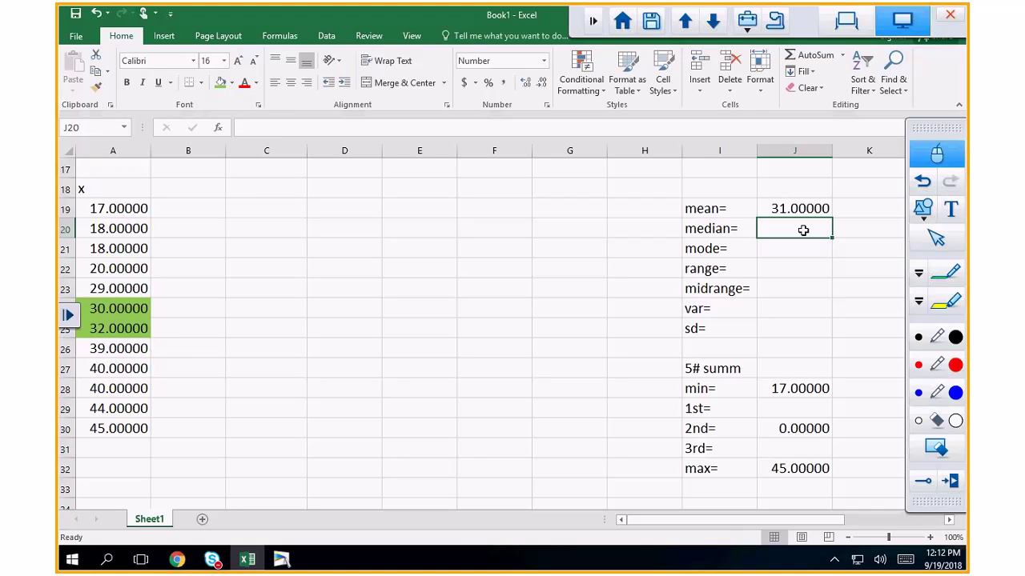
pyautogui.click(220, 83)
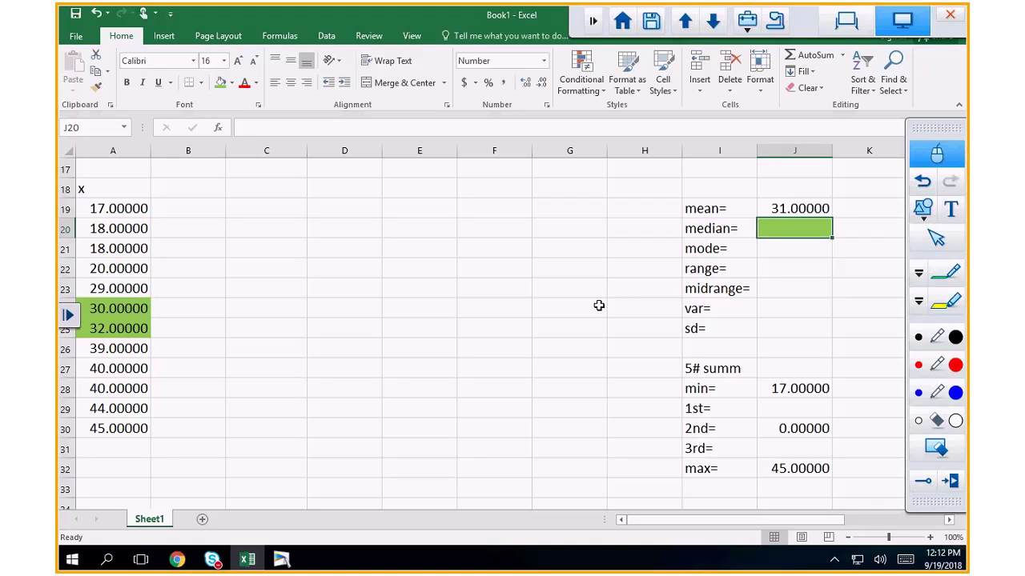
# - Compute the median in J20 as the average of the two middle values, =(A24+A25)/2
pyautogui.press('F2')
pyautogui.write('=(')
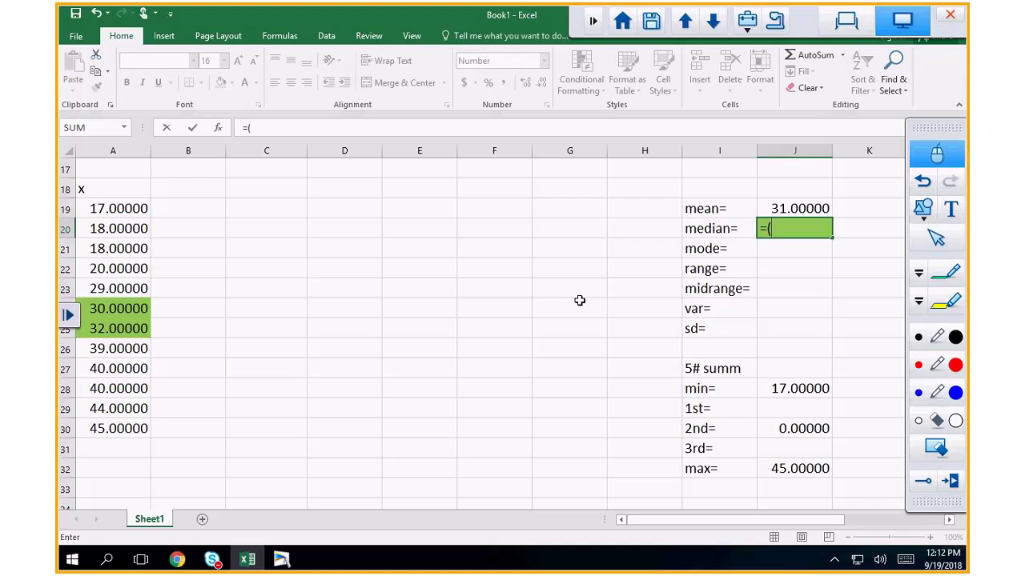
pyautogui.click(109, 311)
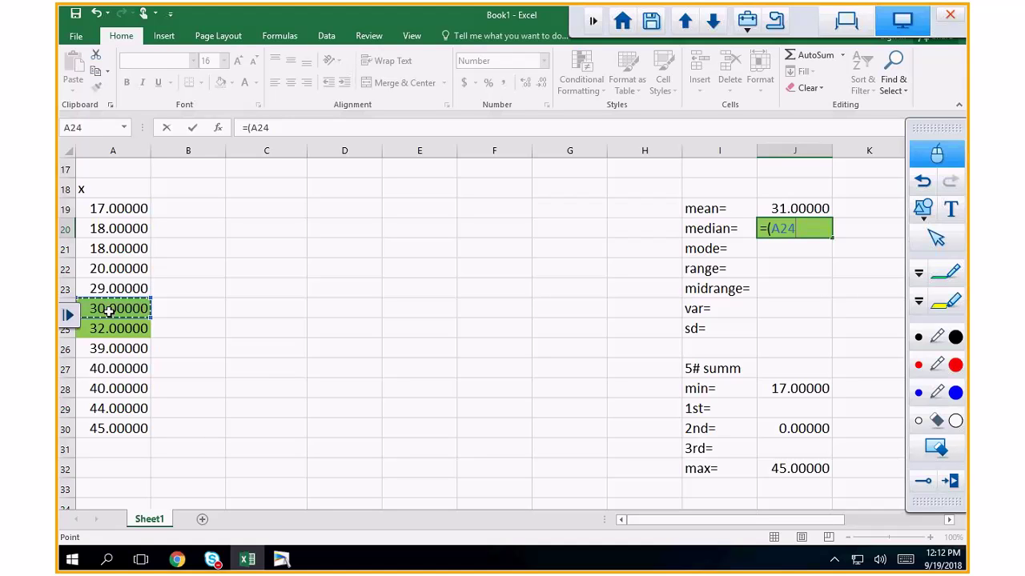
pyautogui.write('+')
pyautogui.click(138, 334)
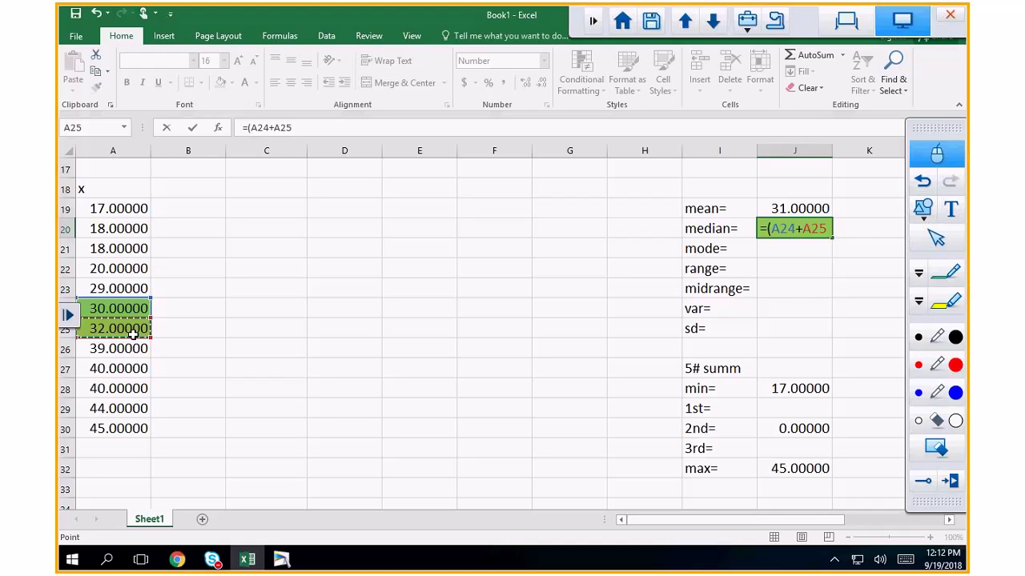
pyautogui.write('0')
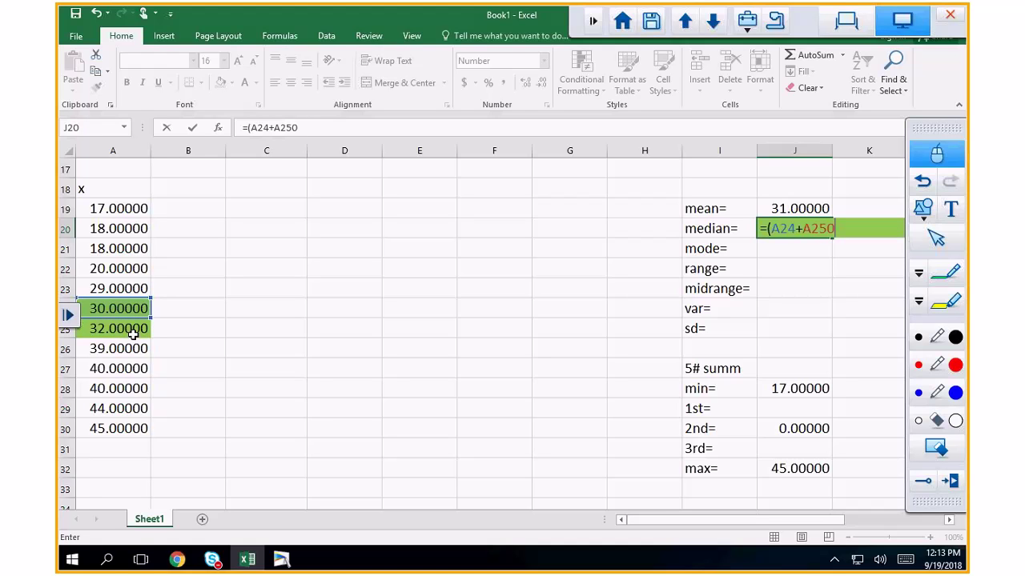
pyautogui.press('BackSpace')
pyautogui.press('BackSpace')
pyautogui.write('5')
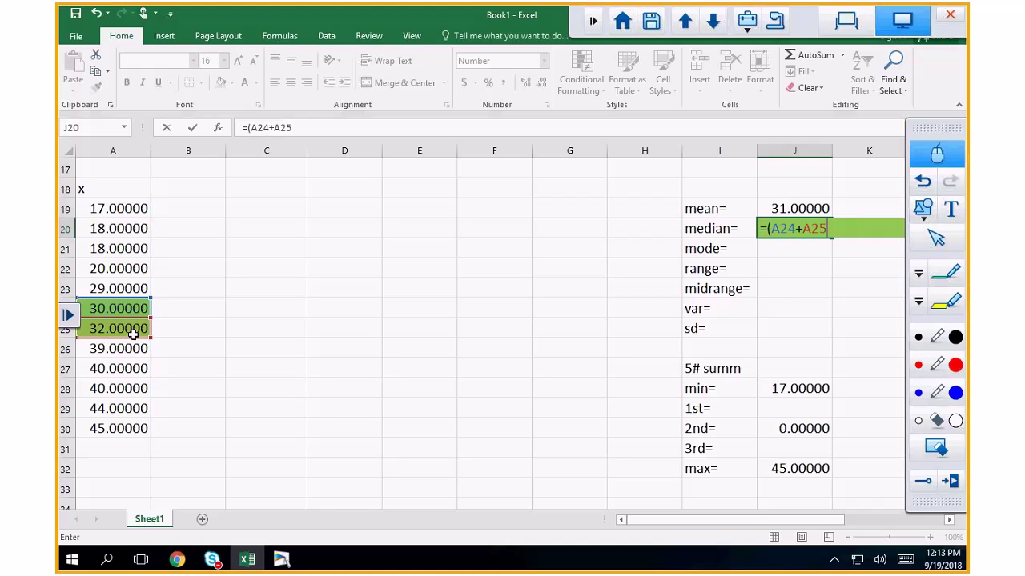
pyautogui.write(')/2')
pyautogui.press('Return')
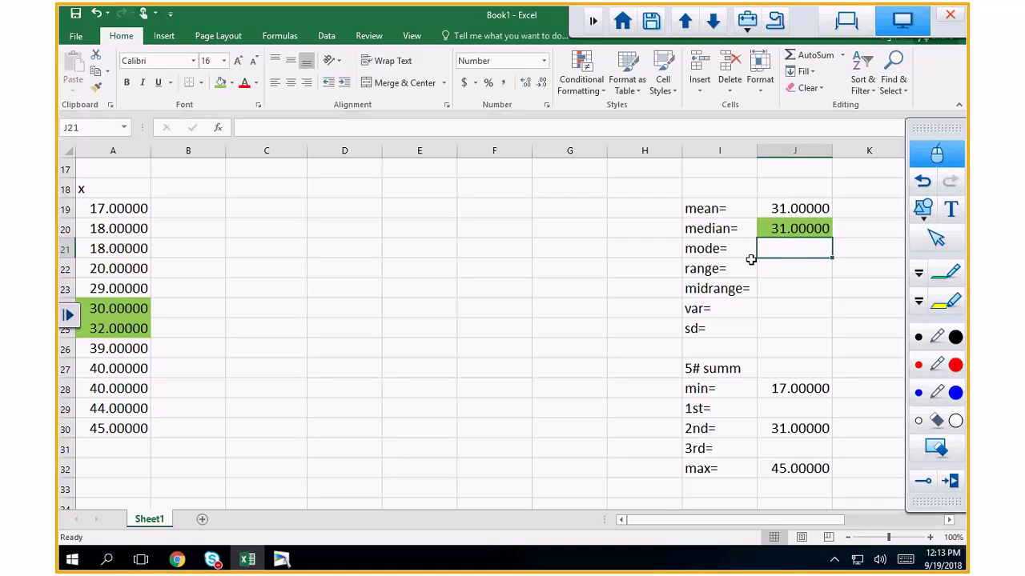
# - Enter the two modes of the data in J21 as 18,40
pyautogui.write('1')
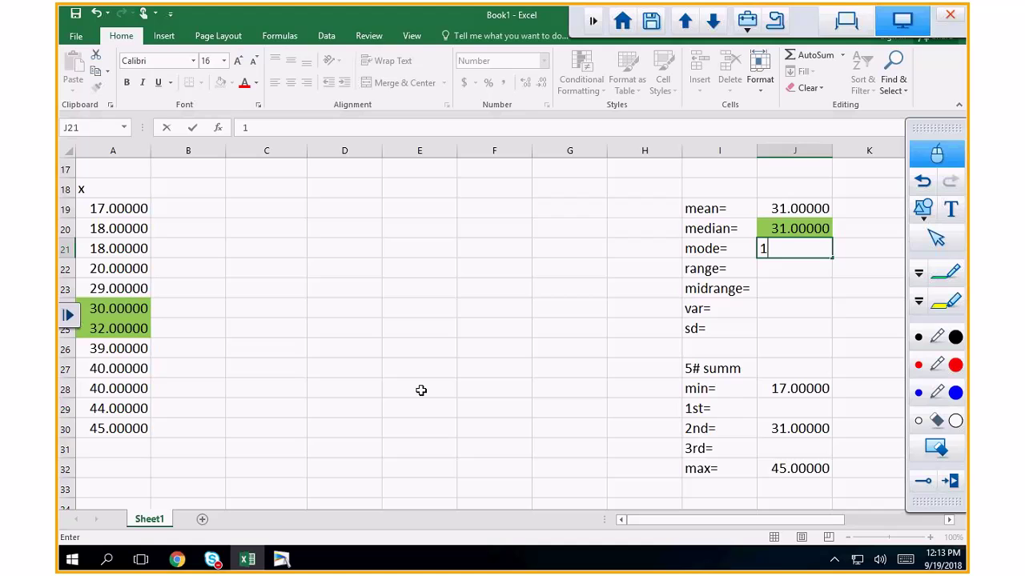
pyautogui.write('8,40')
pyautogui.press('Return')
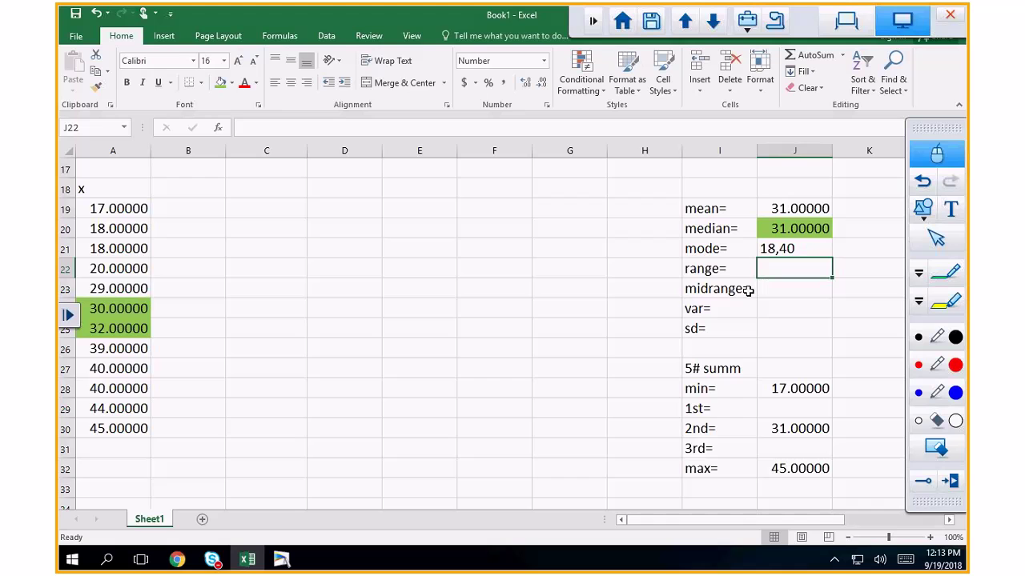
# - Compute the range in J22 as the largest minus the smallest x value, =A30-A19
pyautogui.write('=')
pyautogui.click(133, 428)
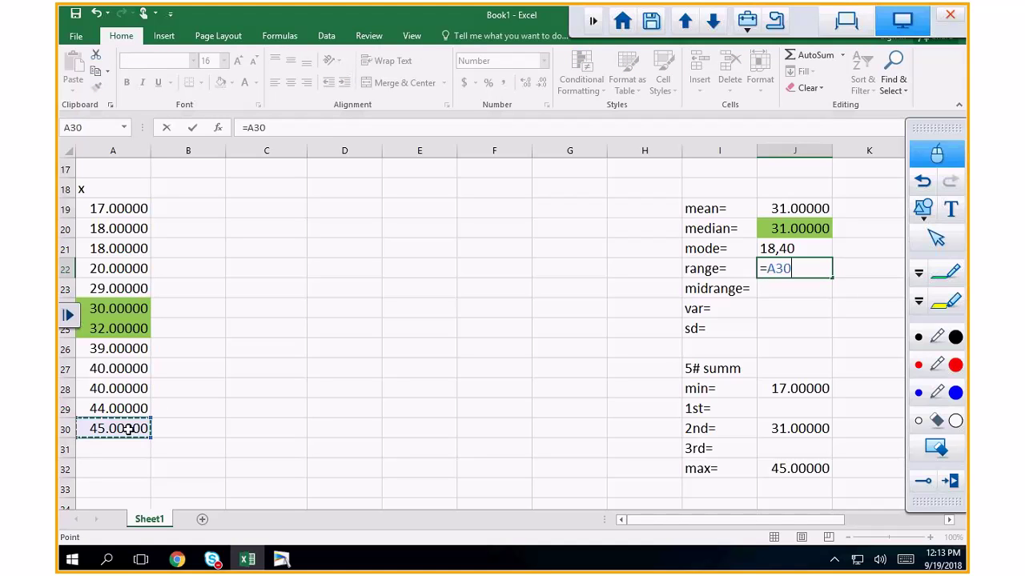
pyautogui.write('-')
pyautogui.click(110, 207)
pyautogui.press('Return')
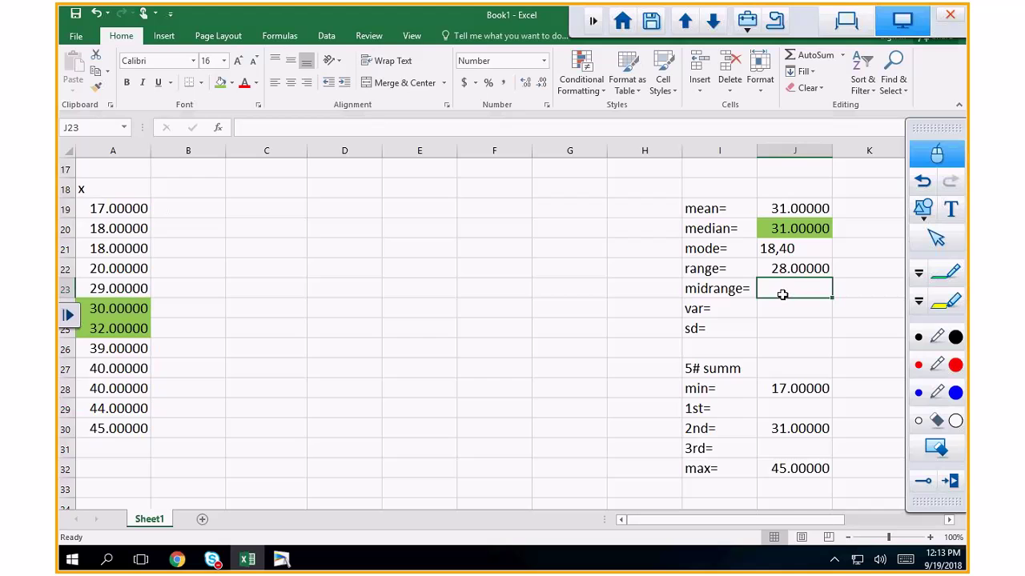
# - Compute the midrange in J23 as the average of the largest and smallest x values, =(A30+A19)/2
pyautogui.write('=(')
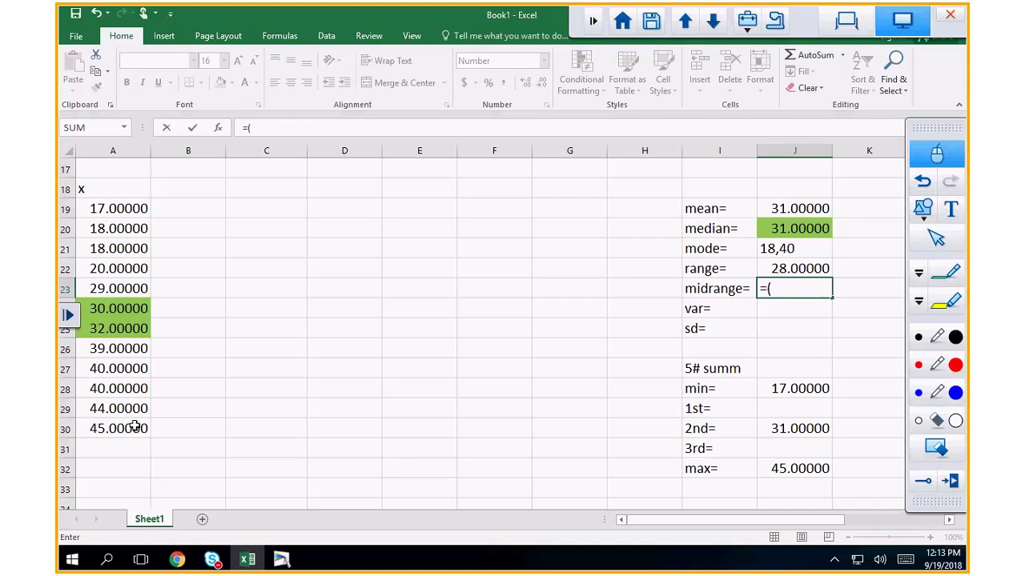
pyautogui.click(136, 427)
pyautogui.write('+')
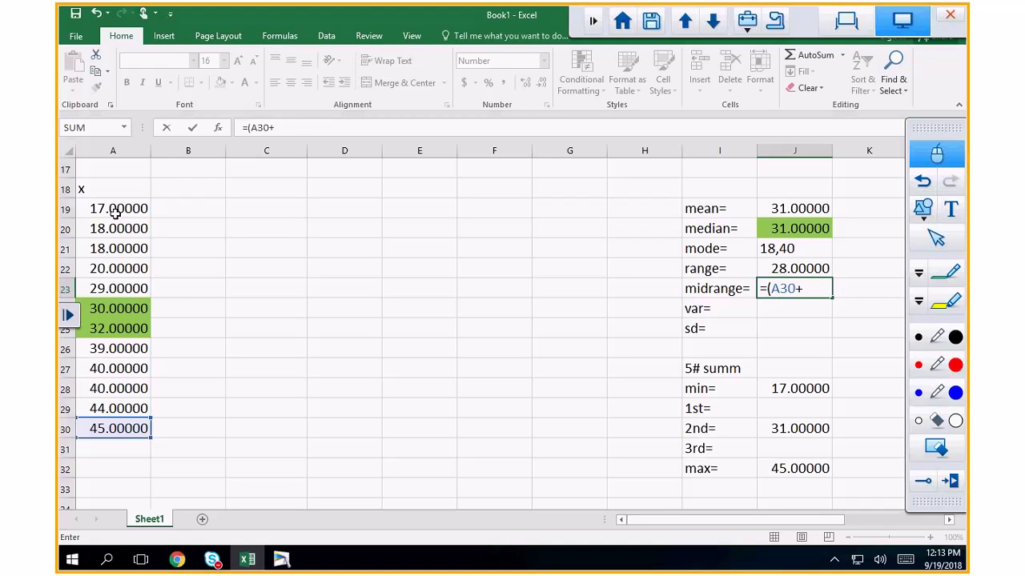
pyautogui.click(115, 209)
pyautogui.write(')/')
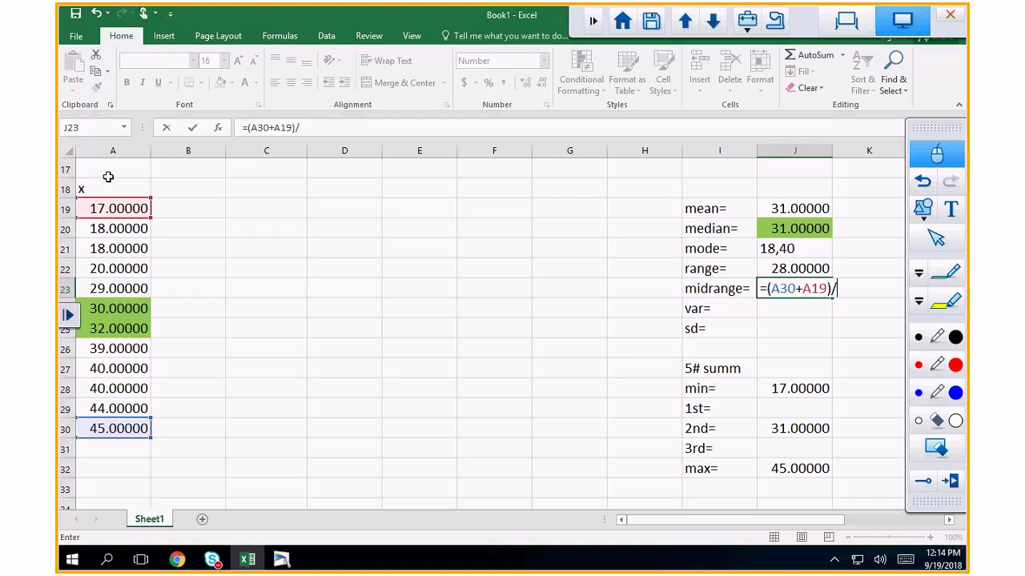
pyautogui.write('2')
pyautogui.press('Return')
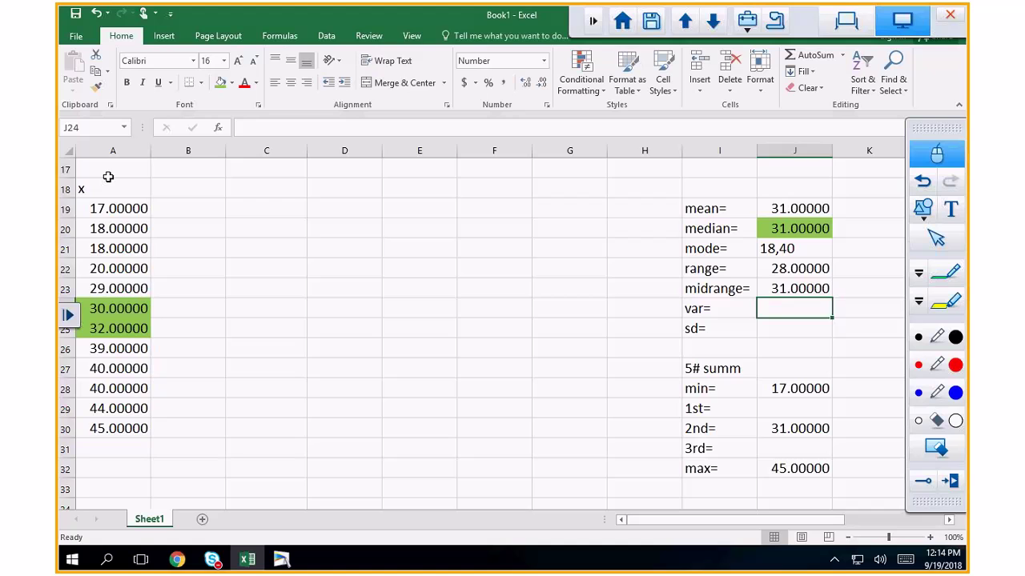
# - Calculate each x value's deviation from the mean in B19:B30, filling down =A19-$J$19
pyautogui.click(197, 211)
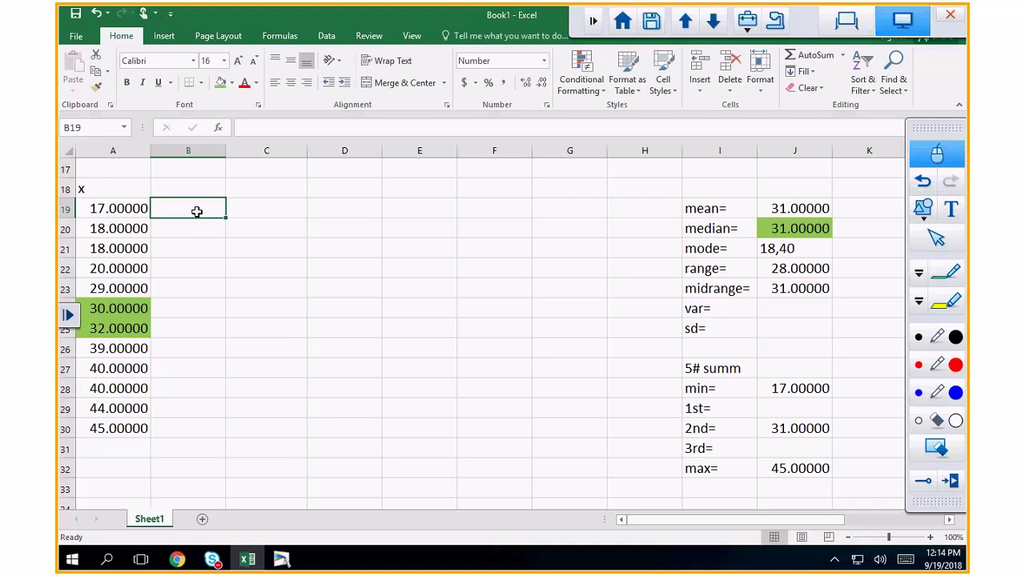
pyautogui.write('=')
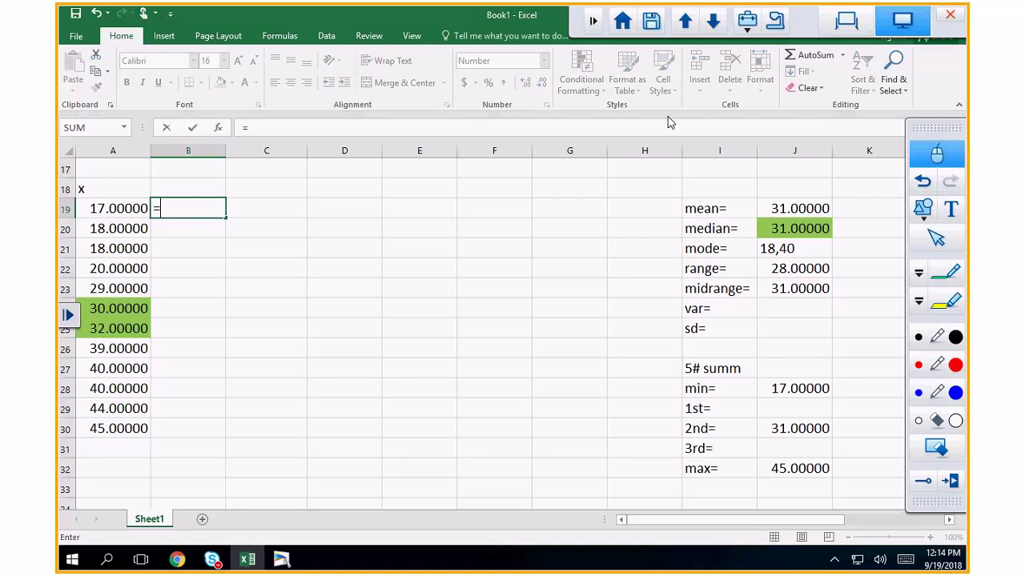
pyautogui.press('Left')
pyautogui.write('-')
pyautogui.click(794, 208)
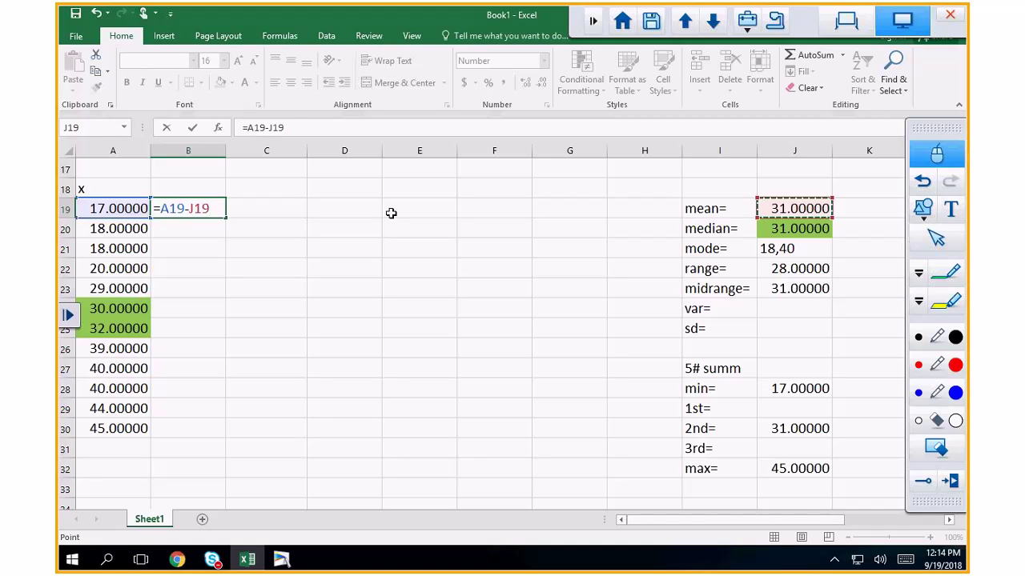
pyautogui.press('F4')
pyautogui.press('Return')
pyautogui.click(219, 210)
pyautogui.moveTo(219, 209); pyautogui.dragTo(225, 430)
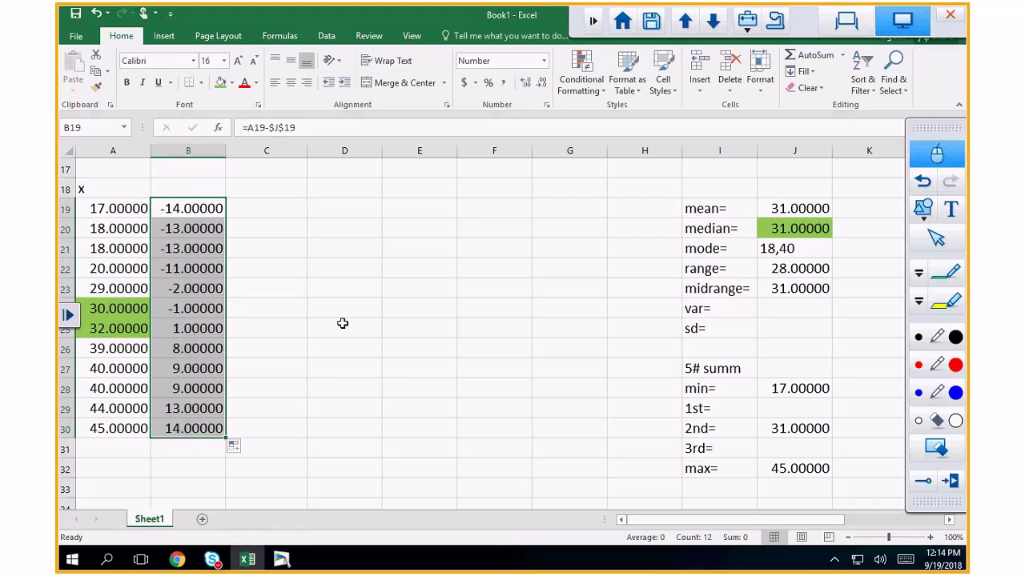
# - Square the deviations in C19:C30 by entering =B19^2 in C19 and filling it down to row 30
pyautogui.click(274, 205)
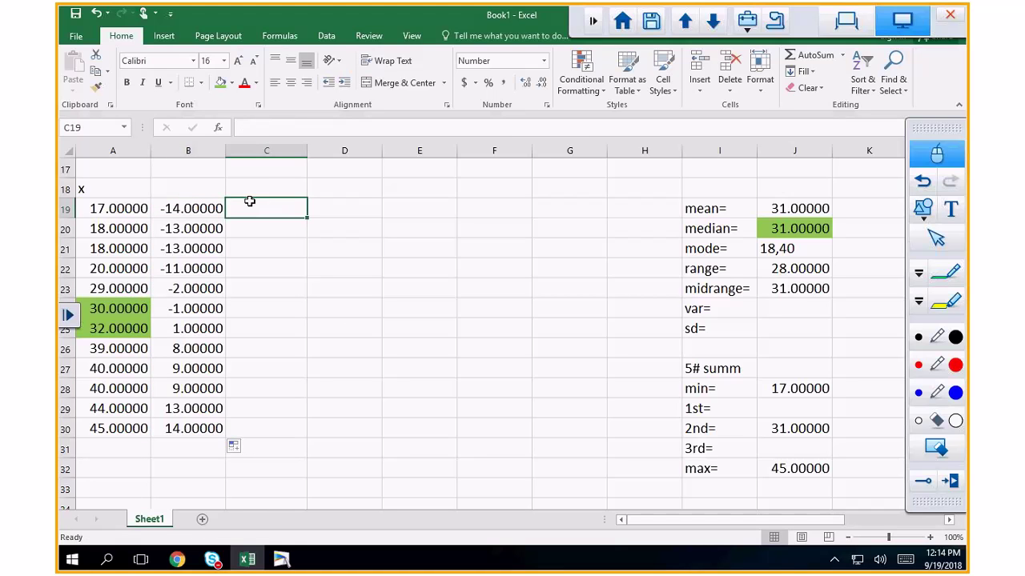
pyautogui.write('=')
pyautogui.click(170, 209)
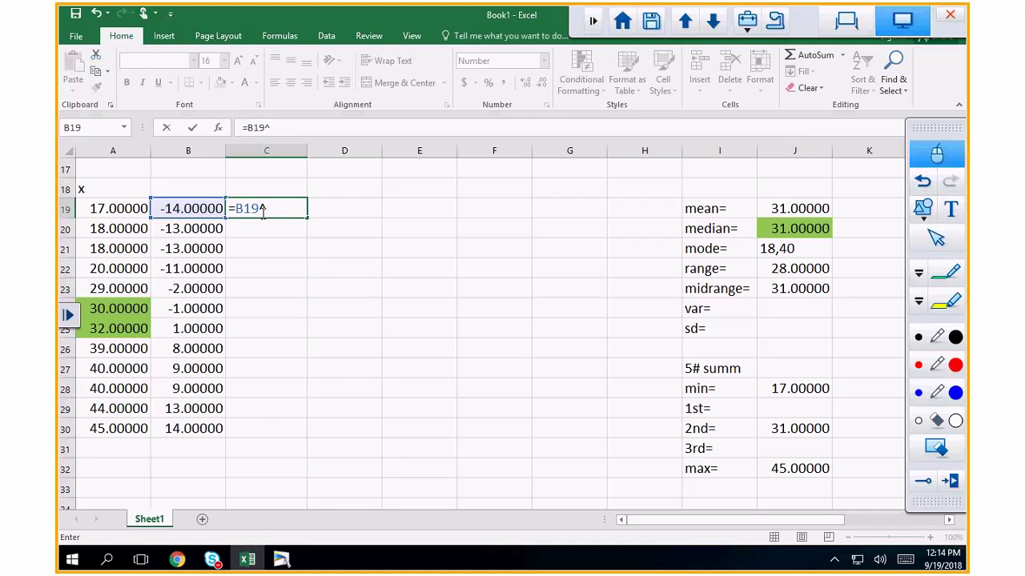
pyautogui.write('2')
pyautogui.hotkey('ctrl', 'Return')
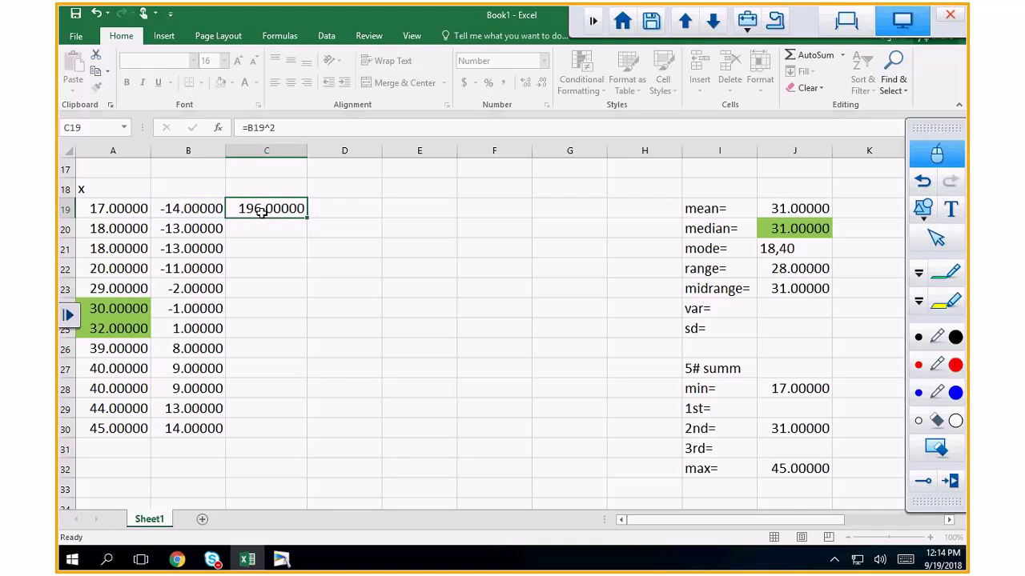
pyautogui.press('Return')
pyautogui.click(265, 205)
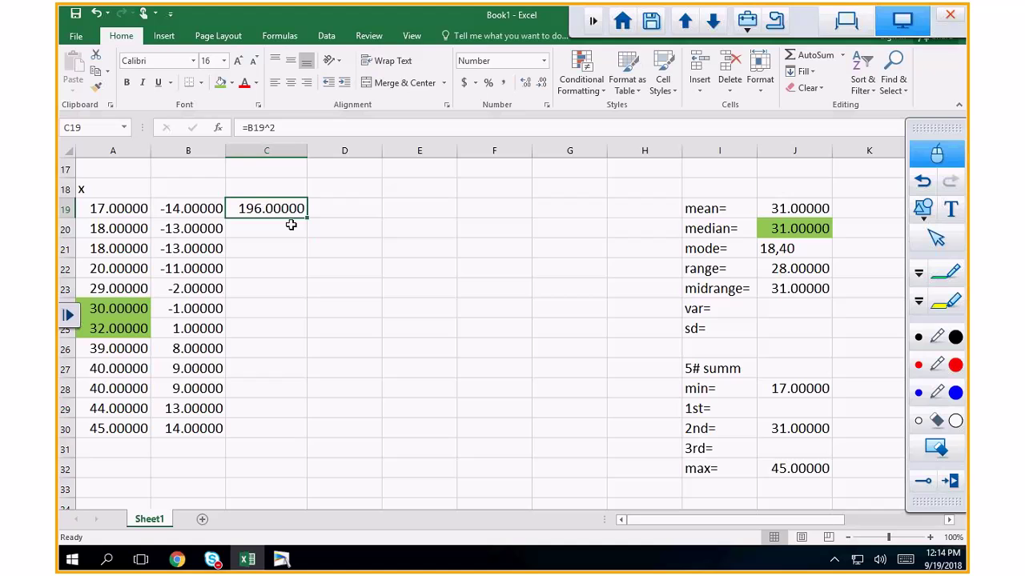
pyautogui.moveTo(308, 216); pyautogui.dragTo(304, 432)
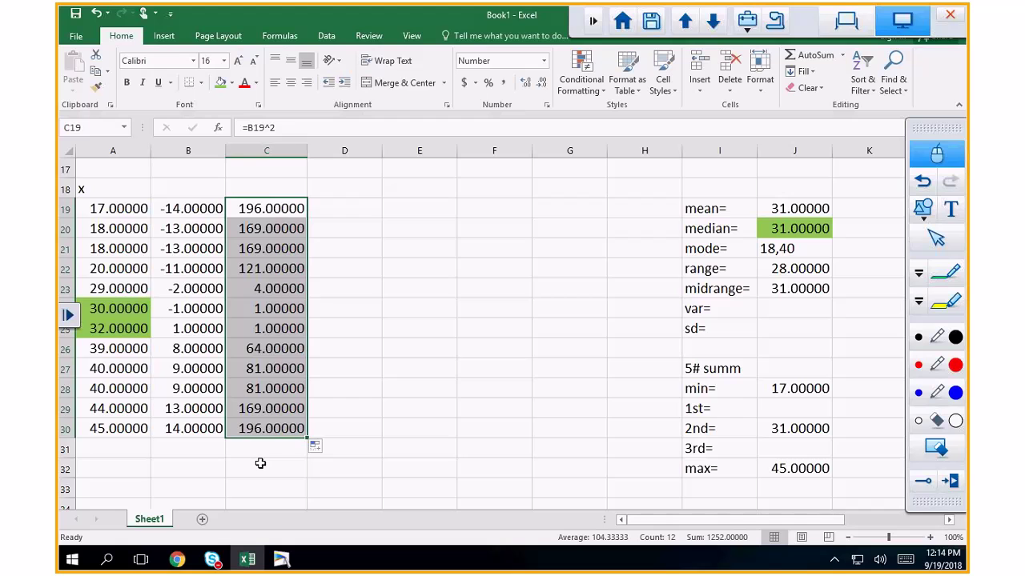
# - Total the squared deviations in C31 with =SUM(C19:C30)
pyautogui.click(259, 453)
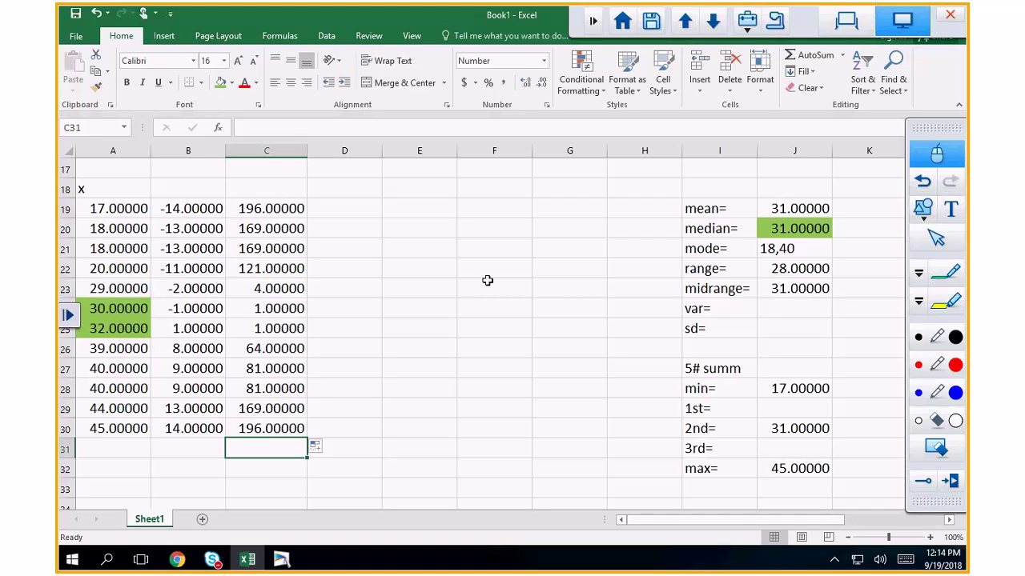
pyautogui.click(813, 55)
pyautogui.moveTo(255, 208); pyautogui.dragTo(317, 404)
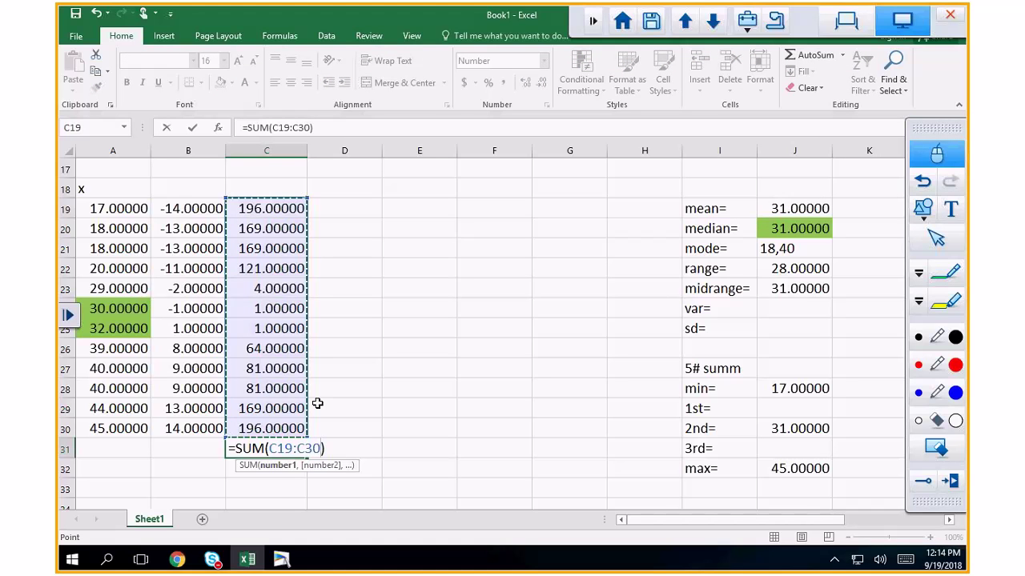
pyautogui.press('Return')
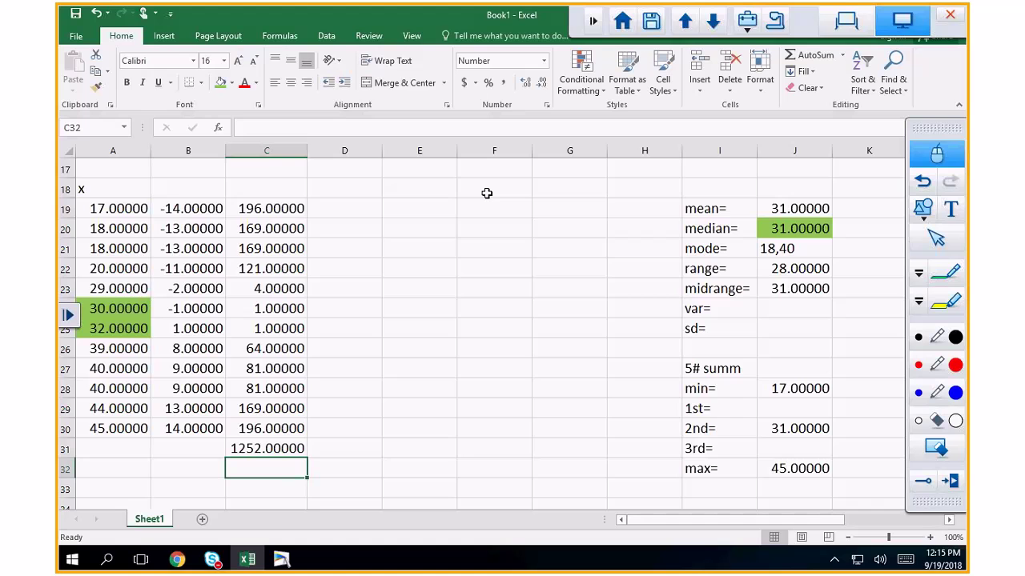
pyautogui.press('Right')
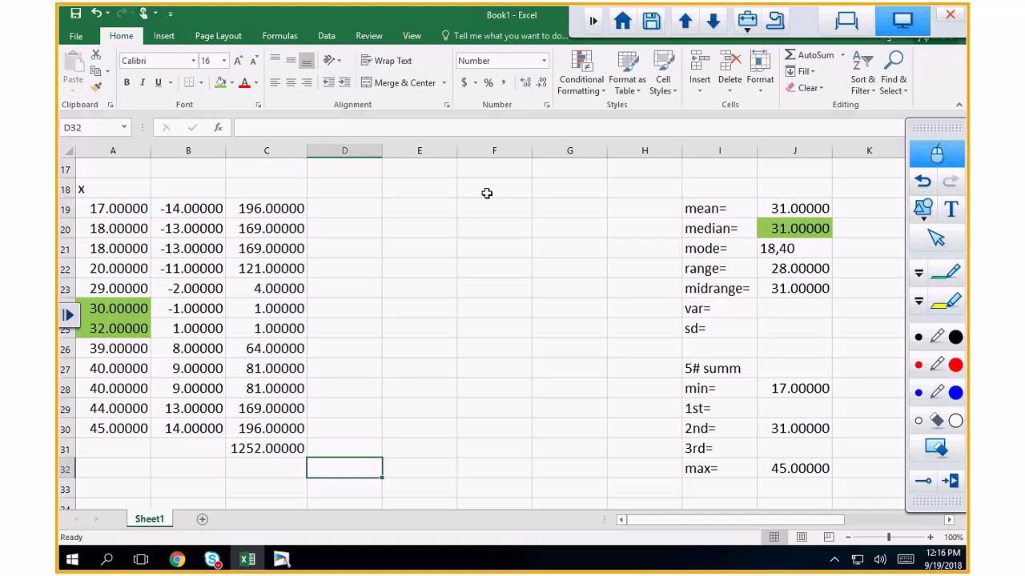
pyautogui.click(358, 213)
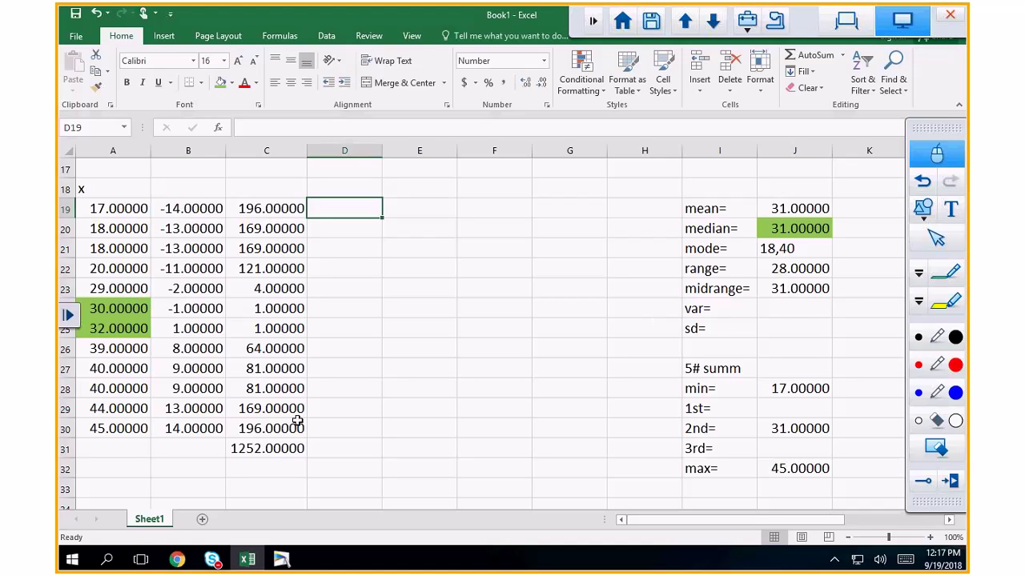
# - Compute the variance in J24 by dividing the sum of squared deviations by 11, =C31/11
pyautogui.click(794, 309)
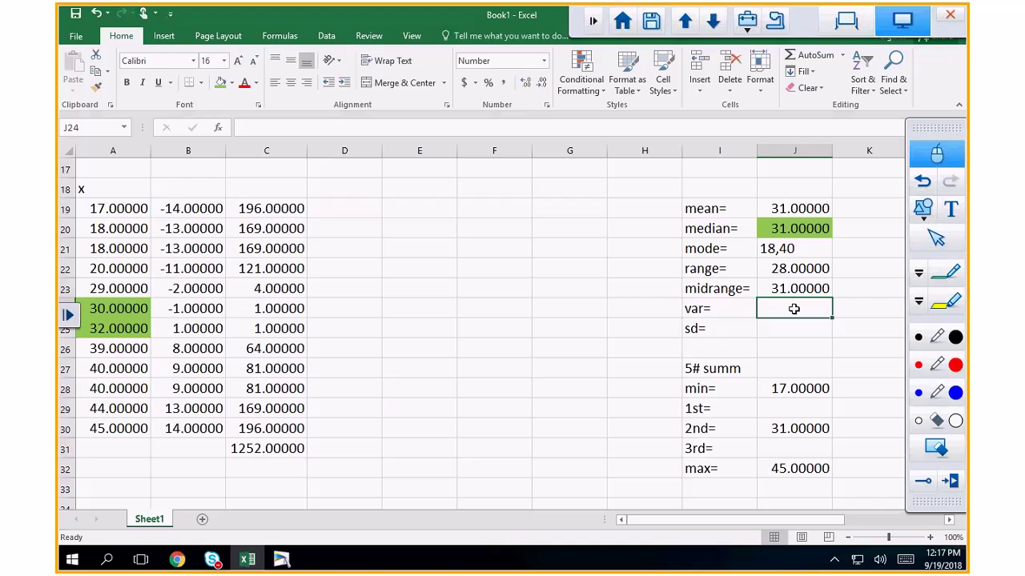
pyautogui.write('=')
pyautogui.click(271, 452)
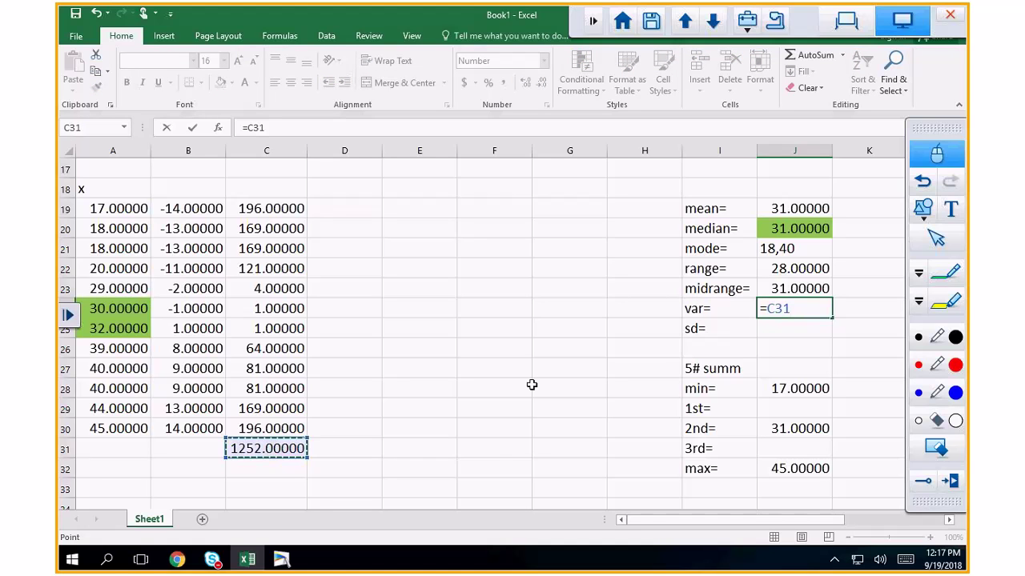
pyautogui.write('/11')
pyautogui.press('Return')
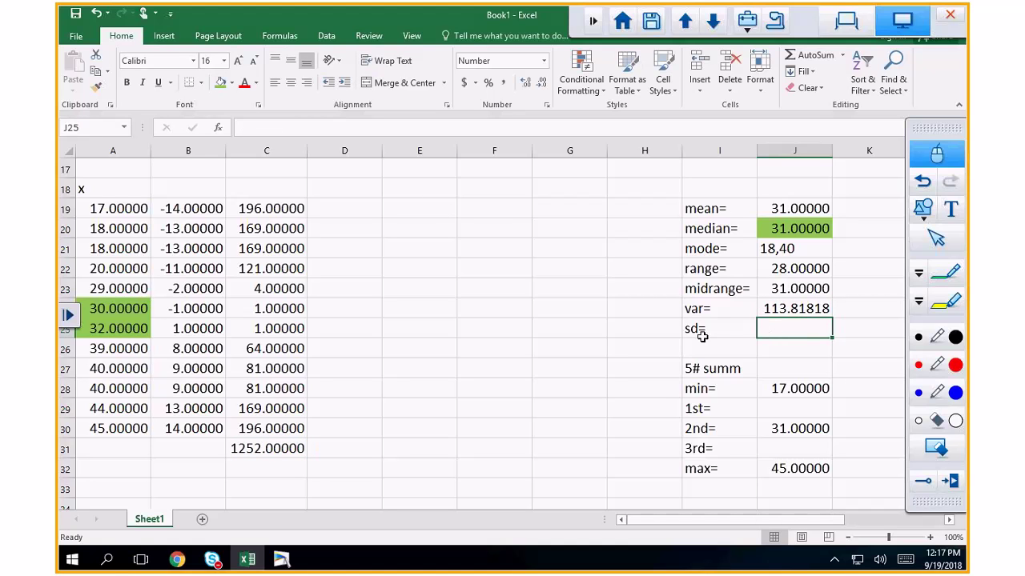
# - Compute the standard deviation in J25 as the square root of the variance, =J24^.5
pyautogui.write('=')
pyautogui.press('Up')
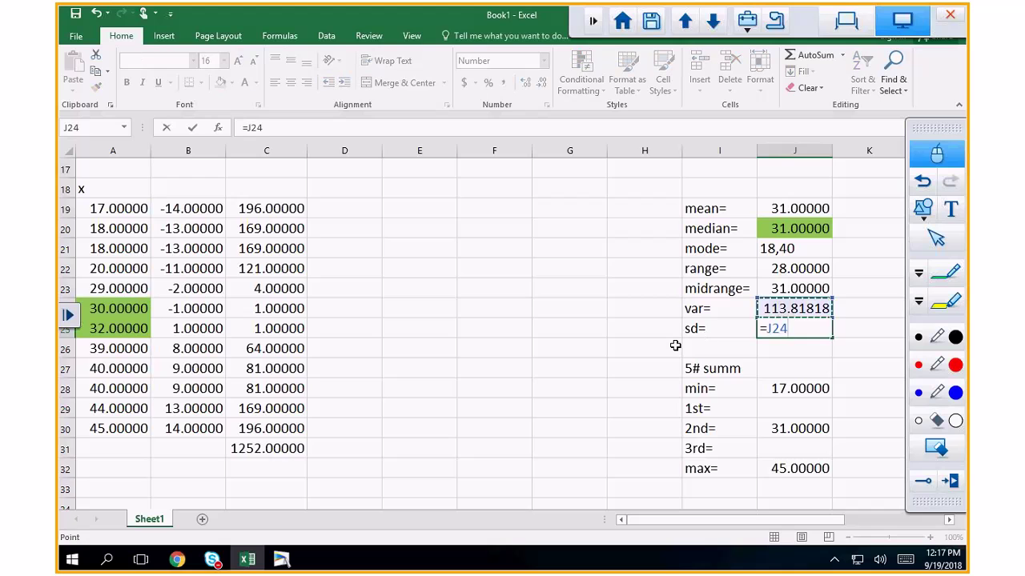
pyautogui.write('^.5')
pyautogui.press('Return')
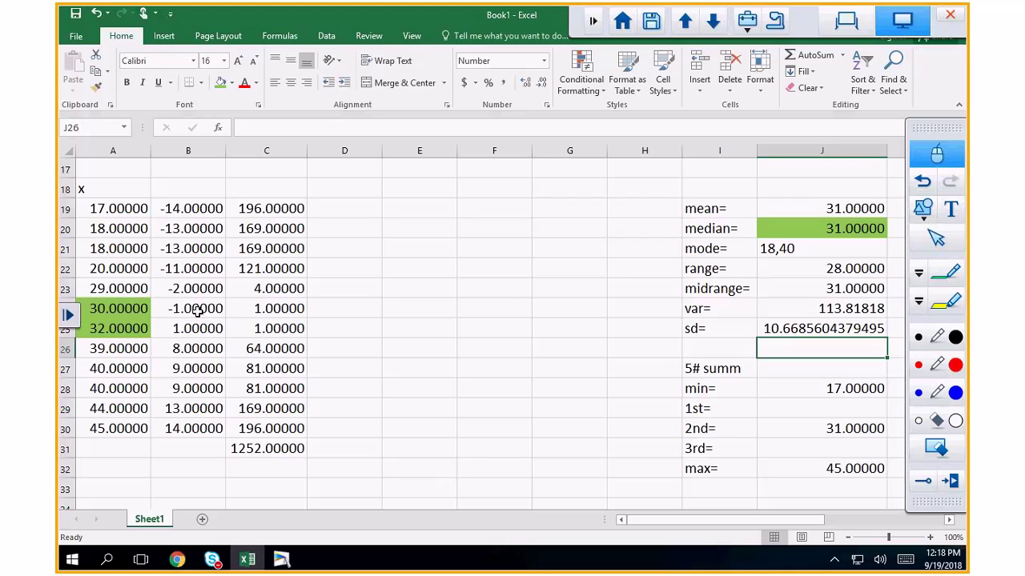
# - Format all cells of the sheet as Number with 5 decimal places
pyautogui.click(68, 150)
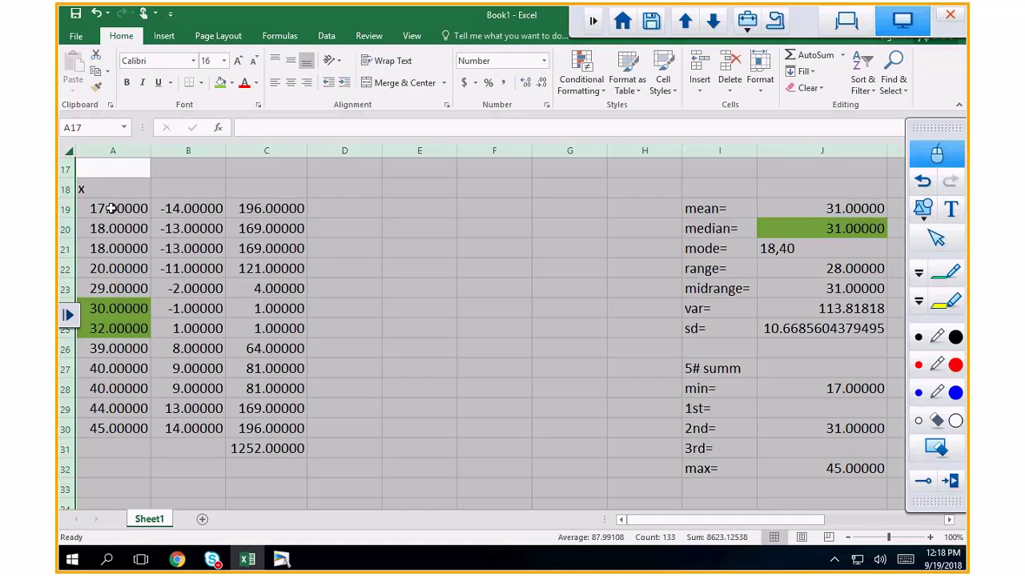
pyautogui.rightClick(105, 264)
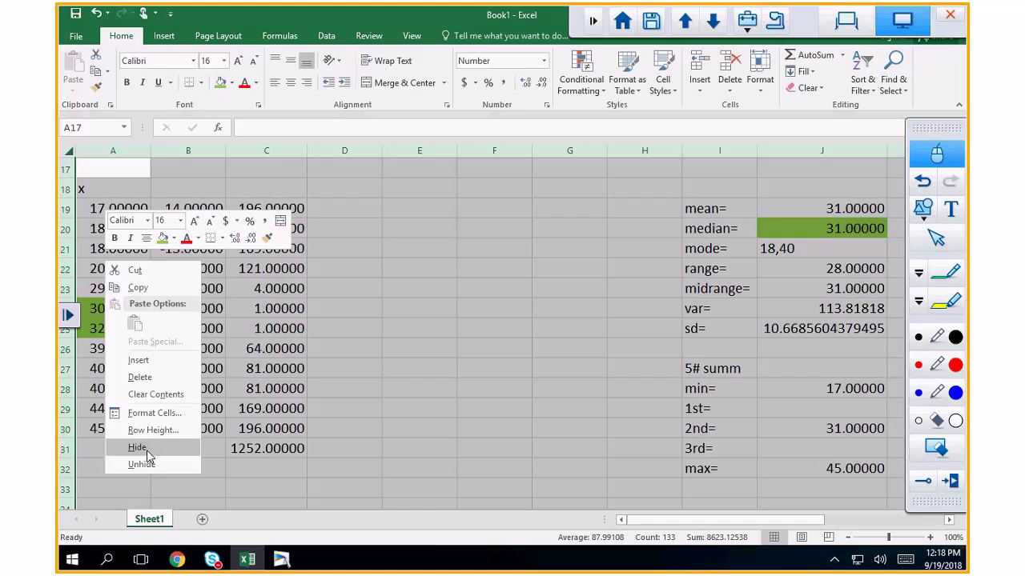
pyautogui.click(155, 413)
pyautogui.click(89, 284)
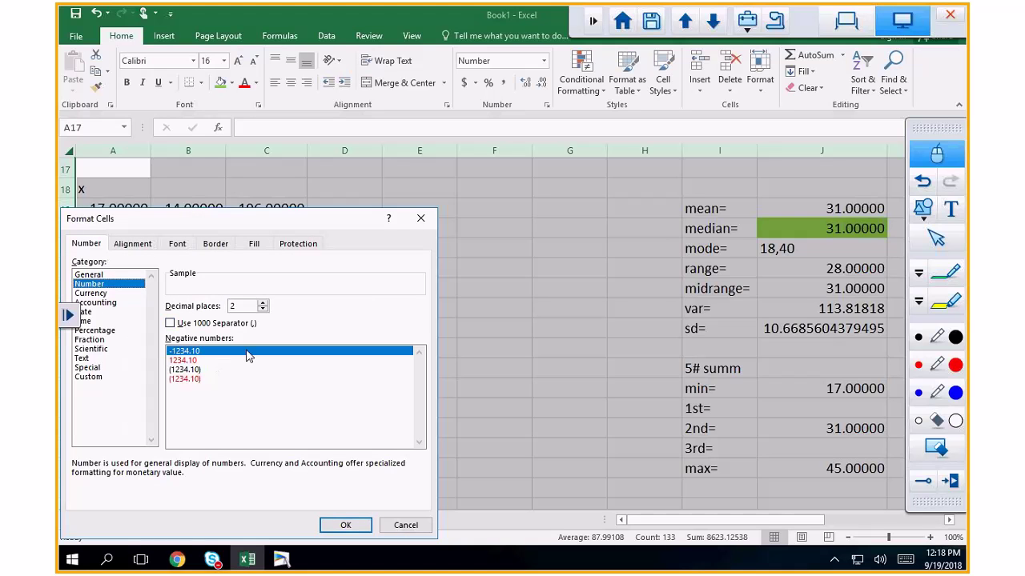
pyautogui.click(263, 303)
pyautogui.click(262, 302)
pyautogui.click(263, 303)
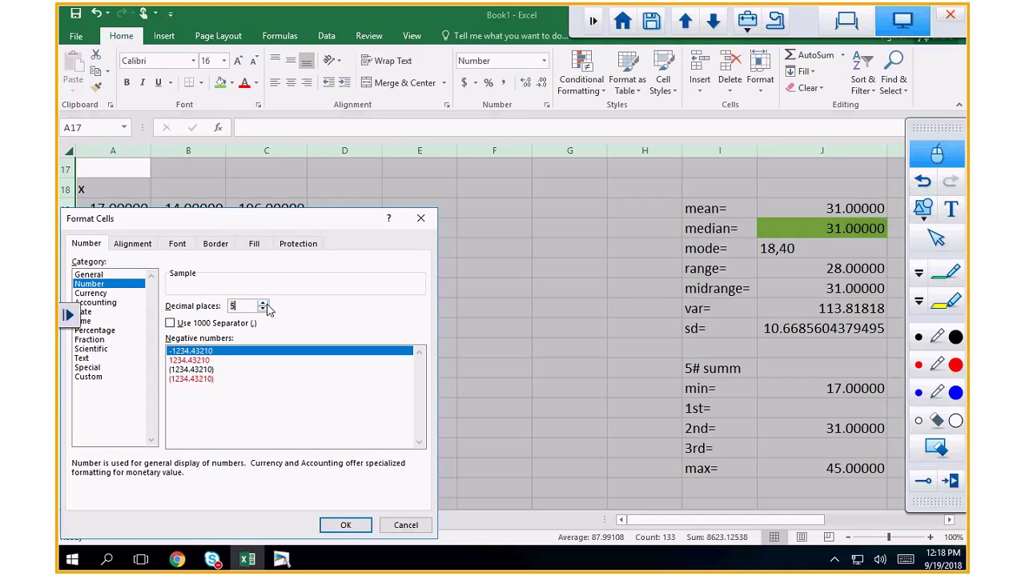
pyautogui.click(345, 526)
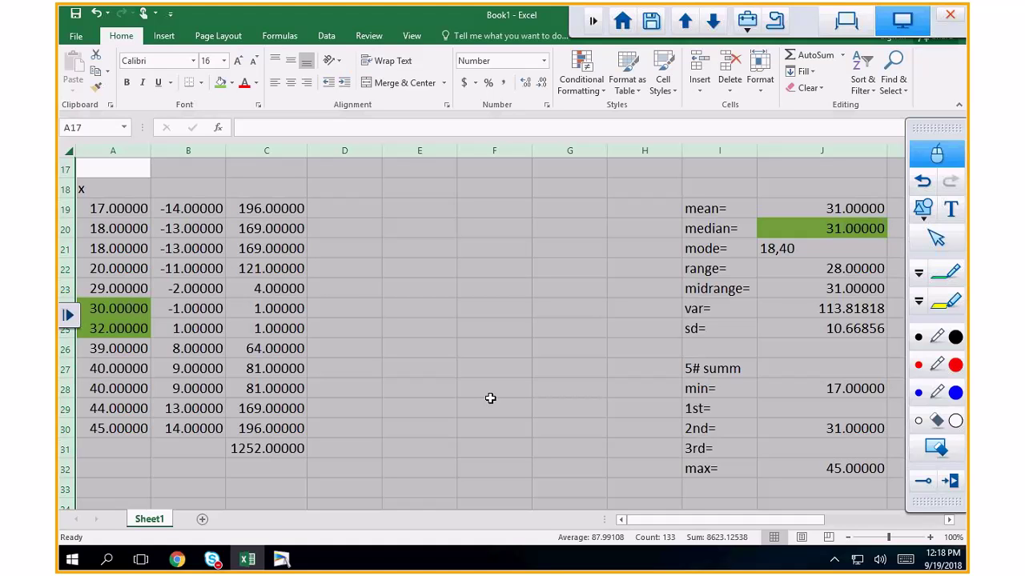
# - Fill the second-quartile cell J30 with the same green as the median
pyautogui.scroll(-1, 462, 365)
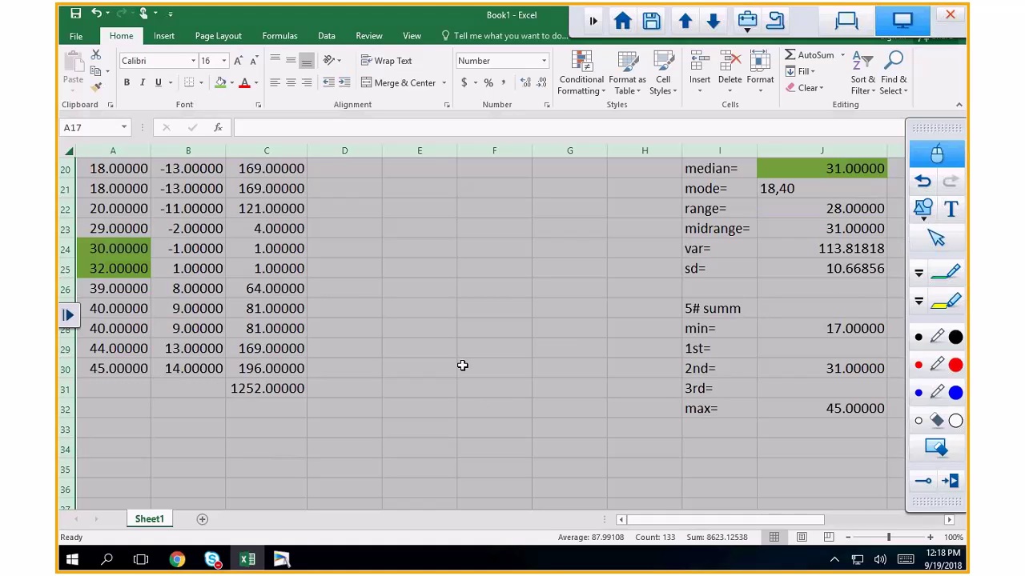
pyautogui.scroll(1, 462, 365)
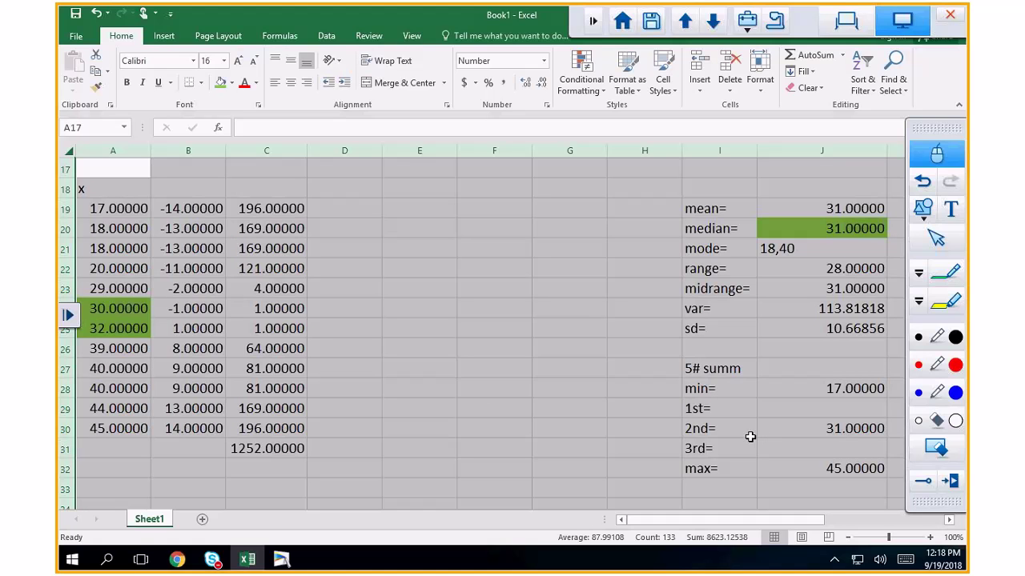
pyautogui.click(832, 431)
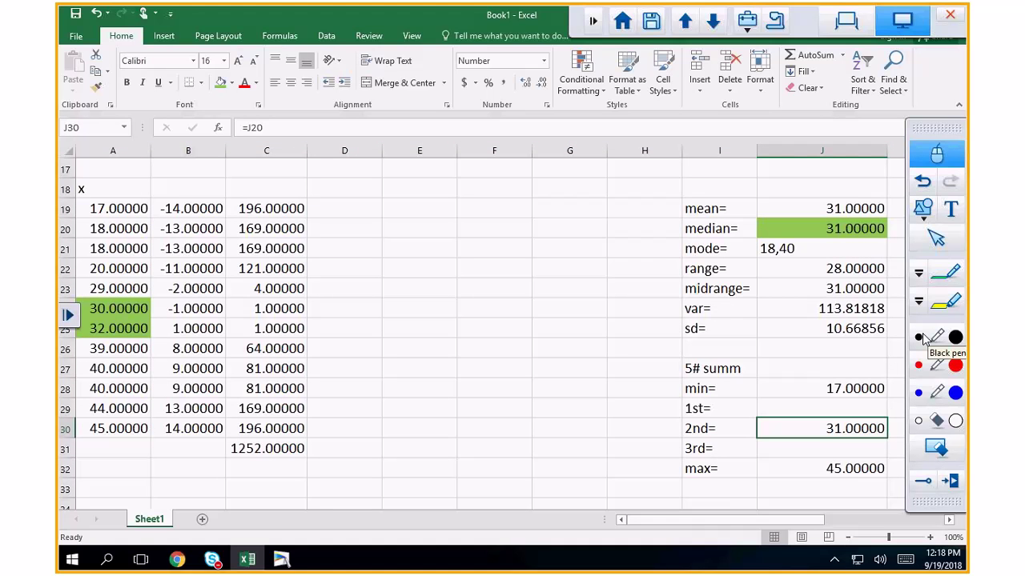
pyautogui.click(220, 83)
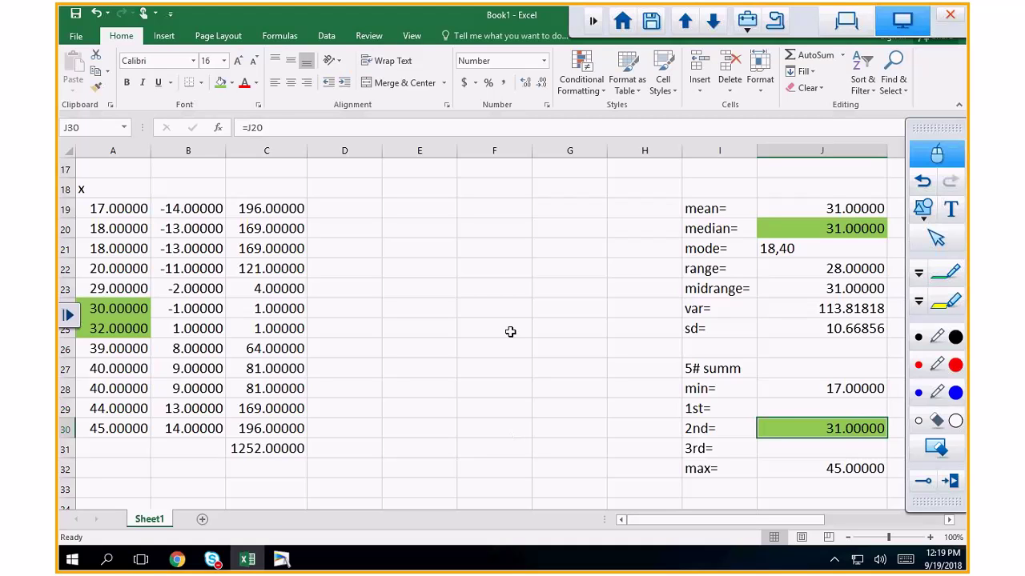
# - Mark the boundary between A24 and A25 with a thick red pen dot, then return to mouse mode
pyautogui.click(920, 368)
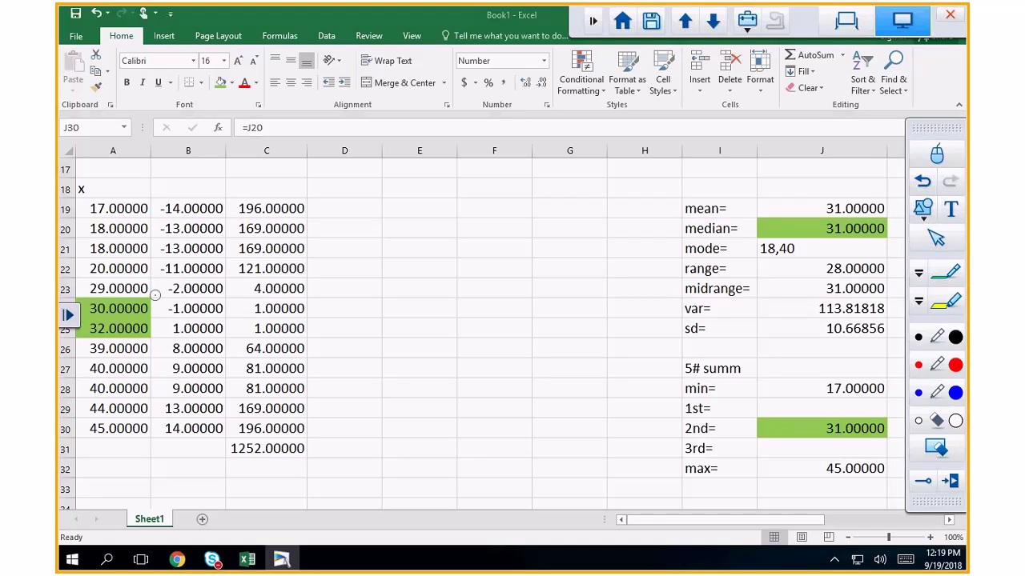
pyautogui.click(123, 319)
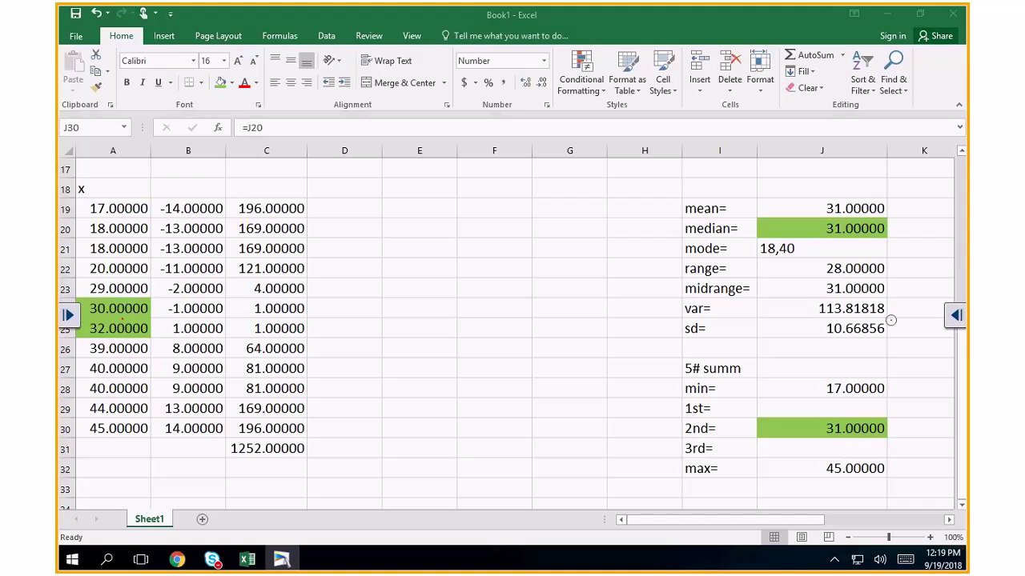
pyautogui.click(958, 324)
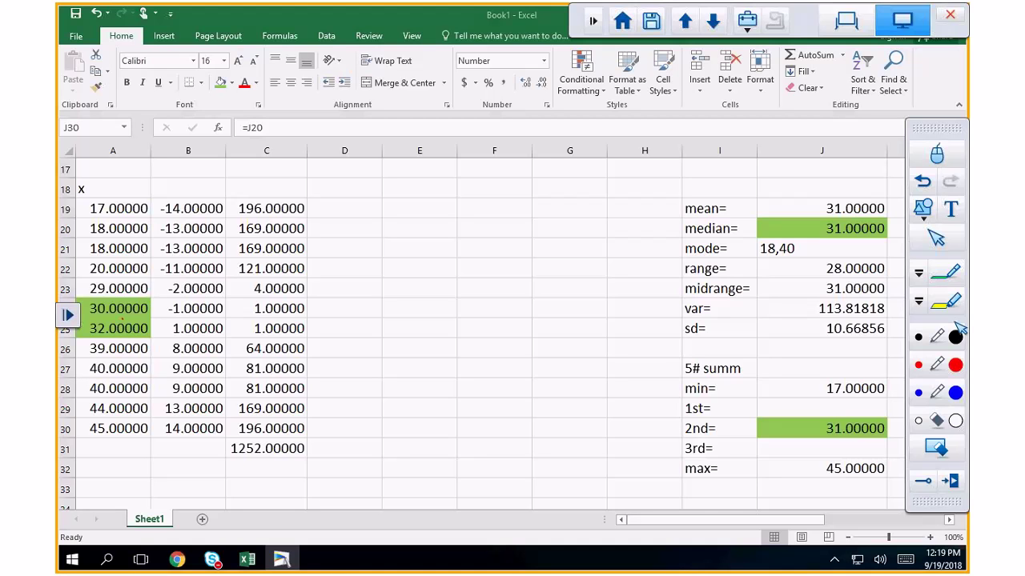
pyautogui.click(955, 365)
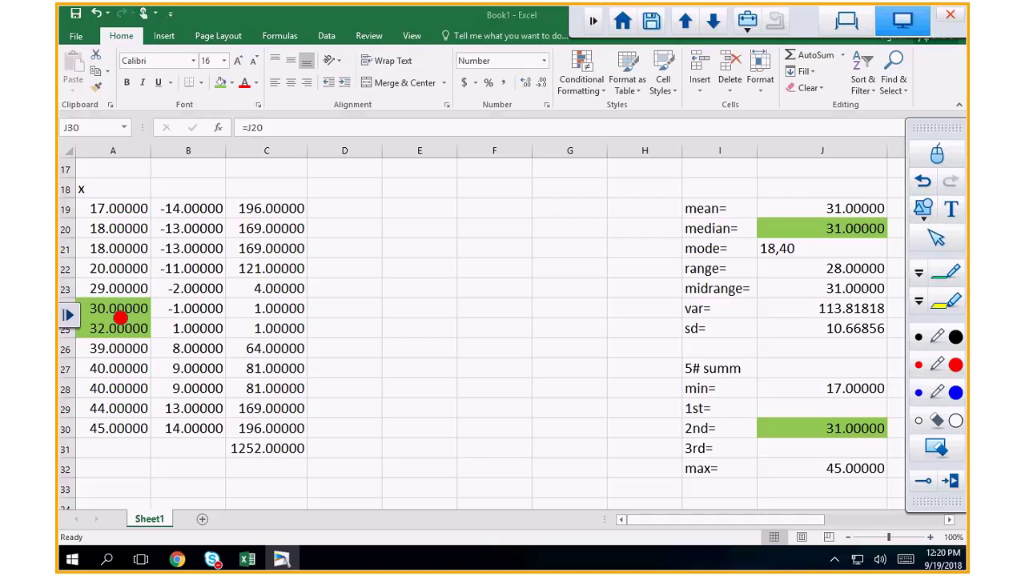
pyautogui.click(118, 317)
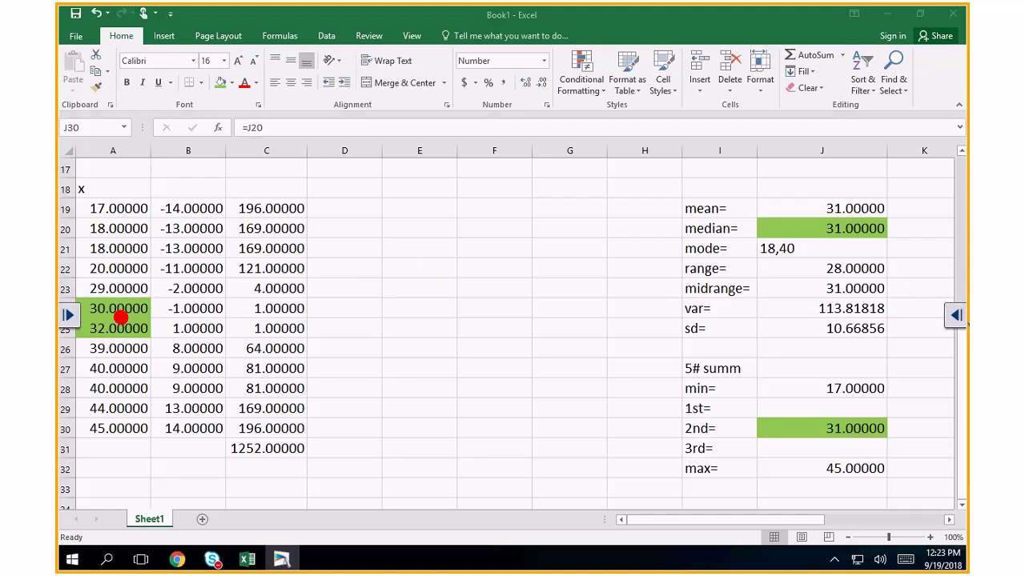
pyautogui.click(955, 315)
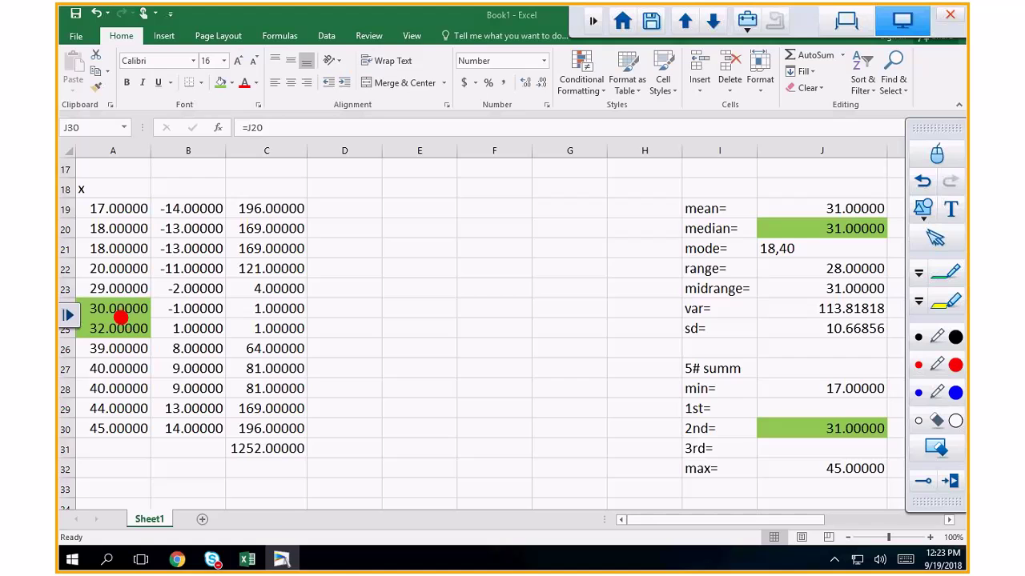
pyautogui.click(937, 154)
pyautogui.press('F2')
pyautogui.write('=')
pyautogui.click(121, 202)
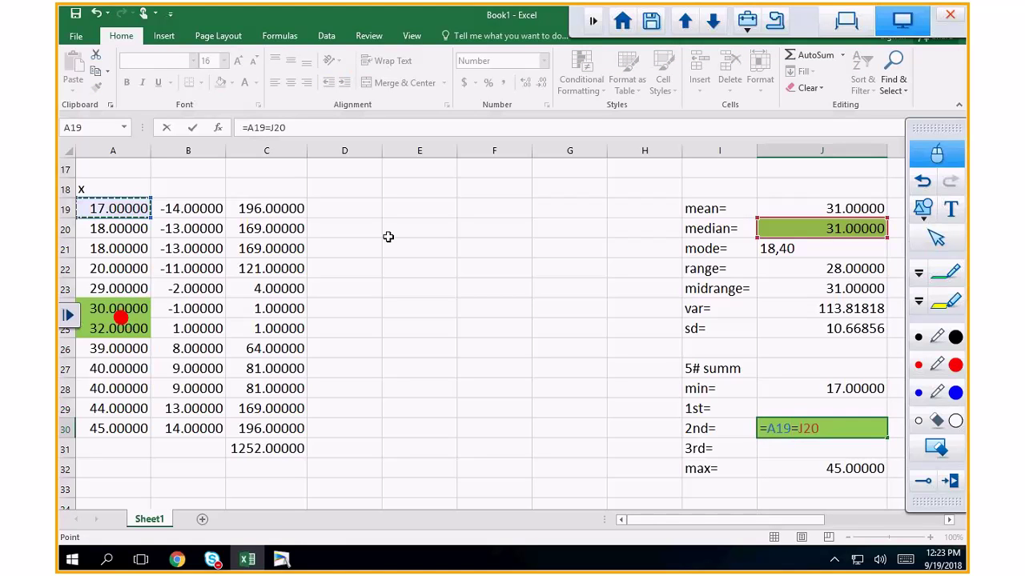
pyautogui.press('Down')
pyautogui.press('Down')
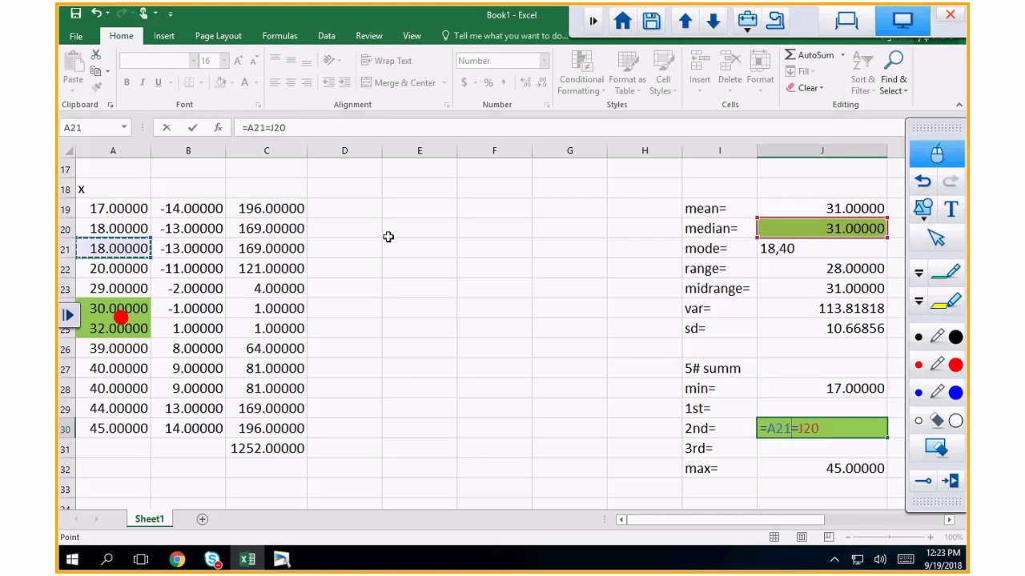
pyautogui.press('Down')
pyautogui.press('Down')
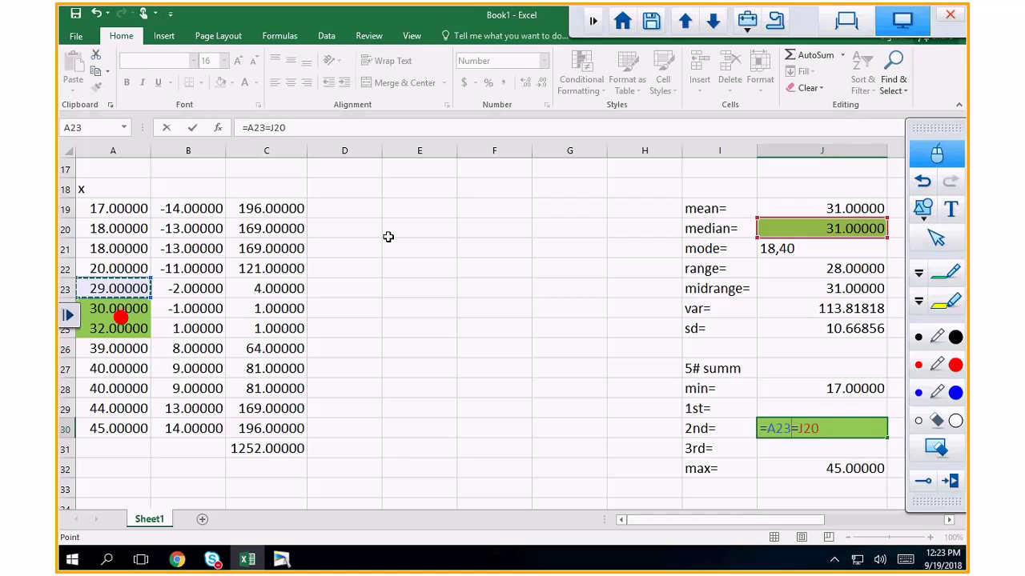
pyautogui.press('Down')
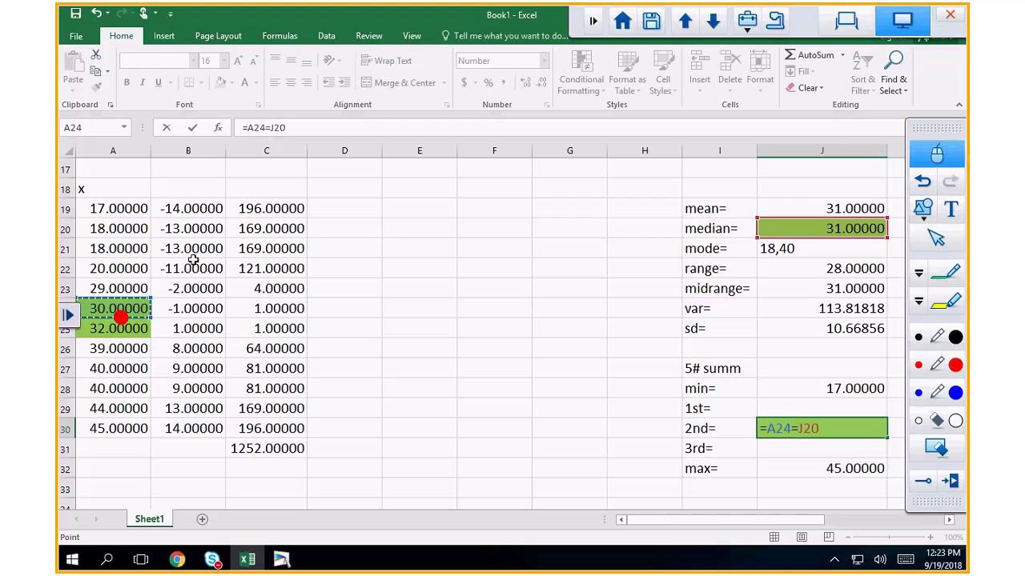
pyautogui.click(131, 250)
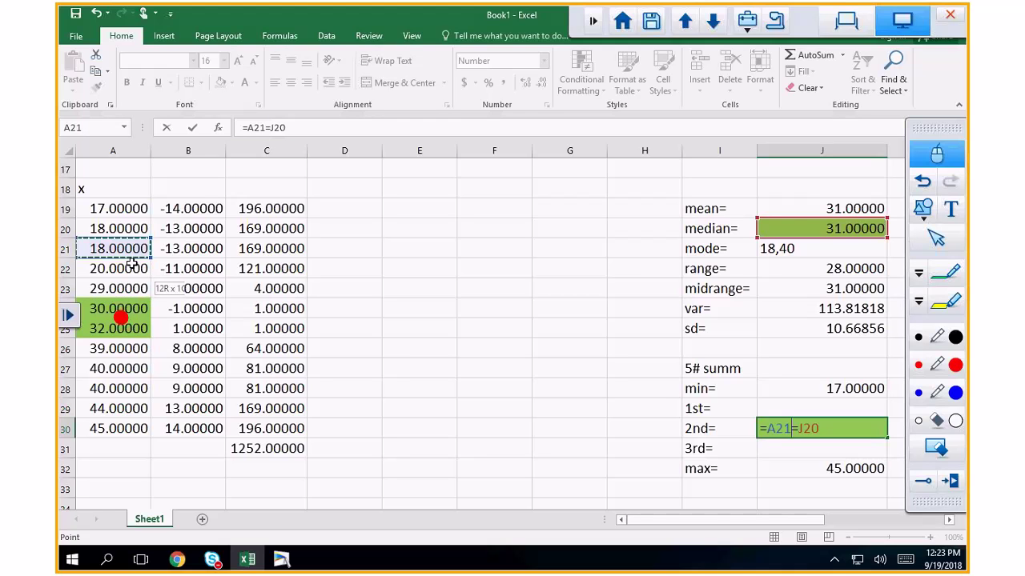
pyautogui.moveTo(131, 264); pyautogui.dragTo(131, 269)
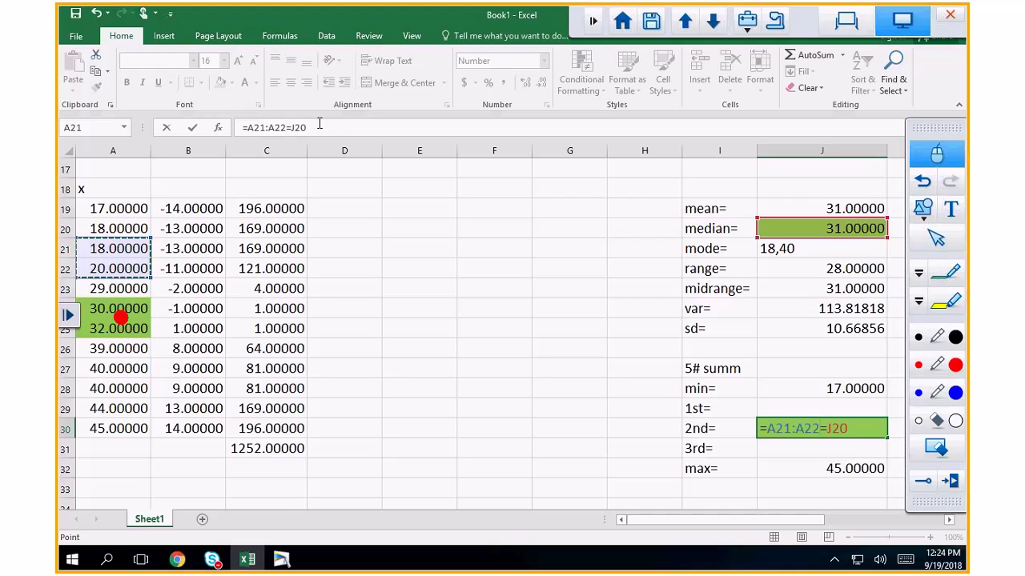
pyautogui.click(132, 249)
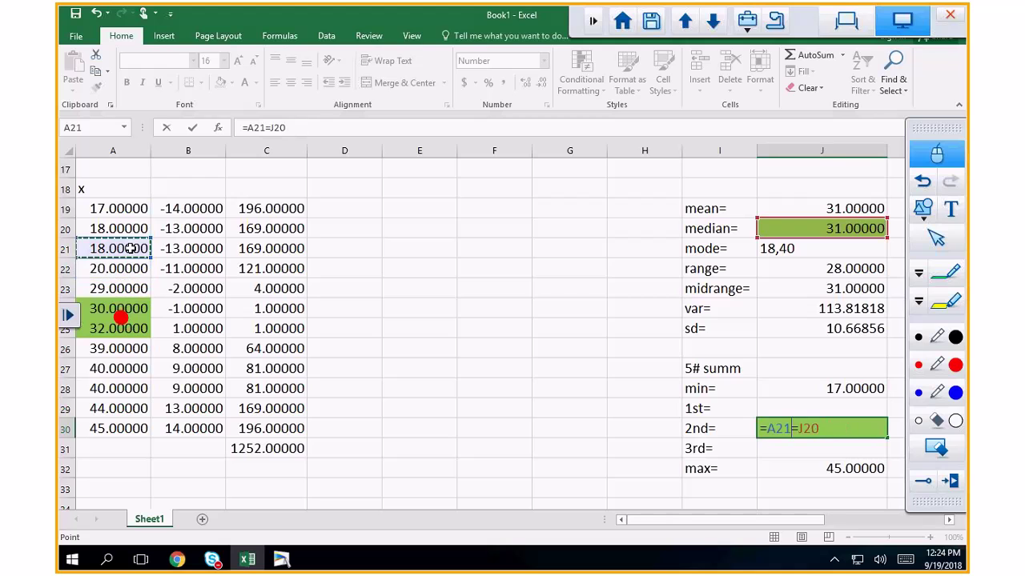
pyautogui.click(341, 285)
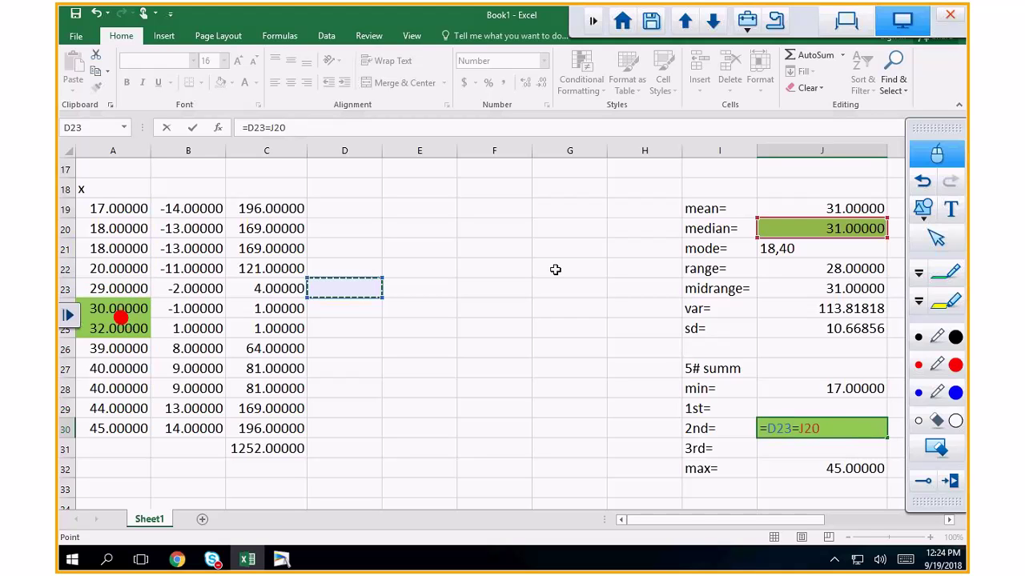
pyautogui.press('Escape')
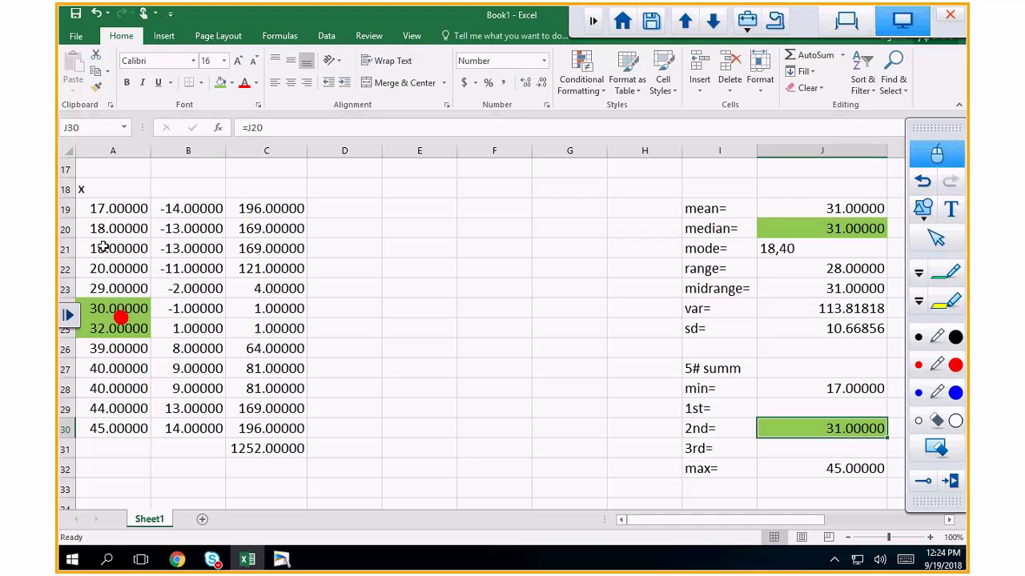
# - Fill the two middle values of the lower half, A21:A22, with yellow
pyautogui.click(104, 249)
pyautogui.moveTo(104, 249); pyautogui.dragTo(112, 269)
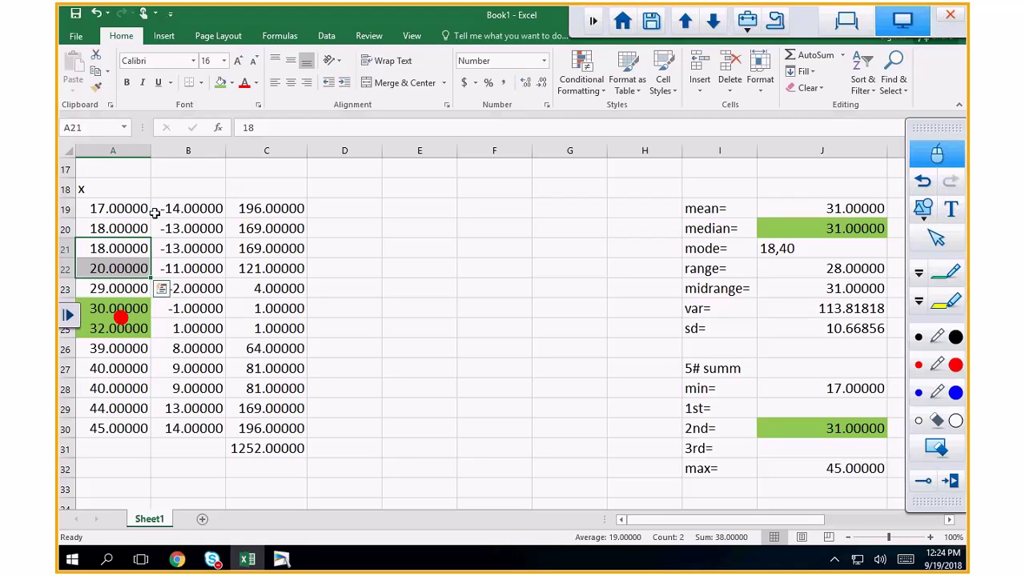
pyautogui.click(231, 83)
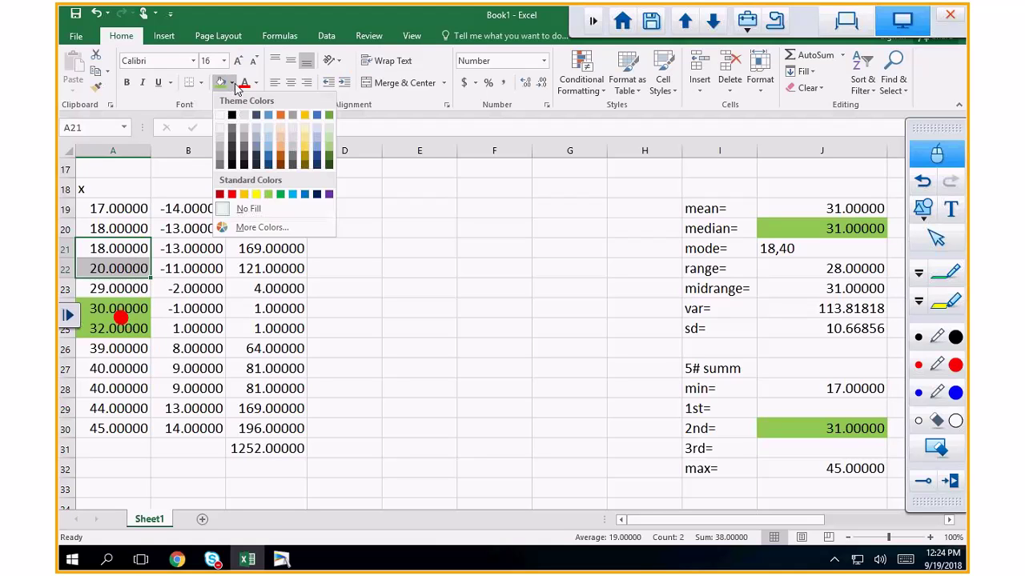
pyautogui.click(255, 194)
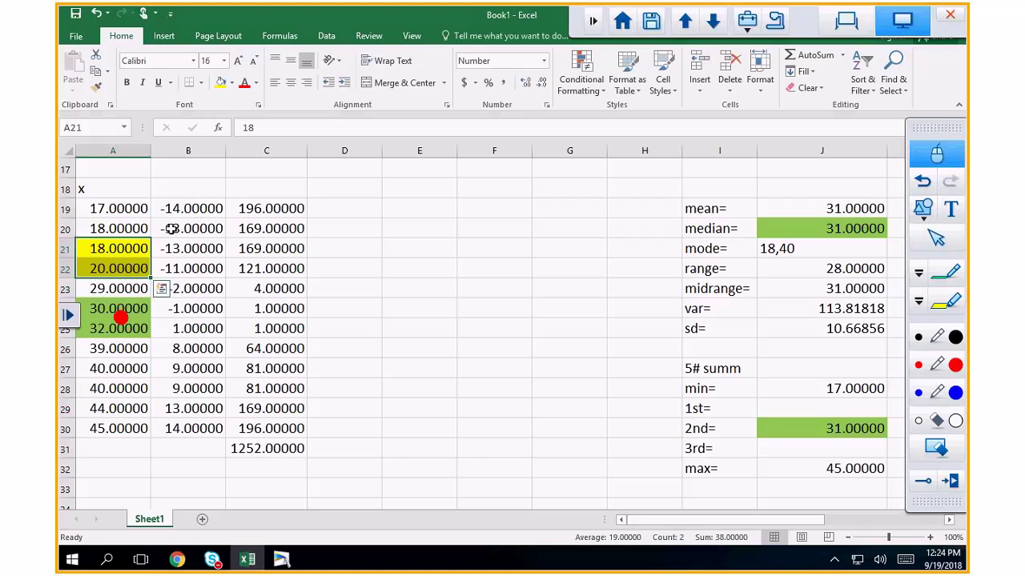
# - Fill the first-quartile cell J29 with yellow and compute its value with =(A21+A22)/2
pyautogui.click(793, 408)
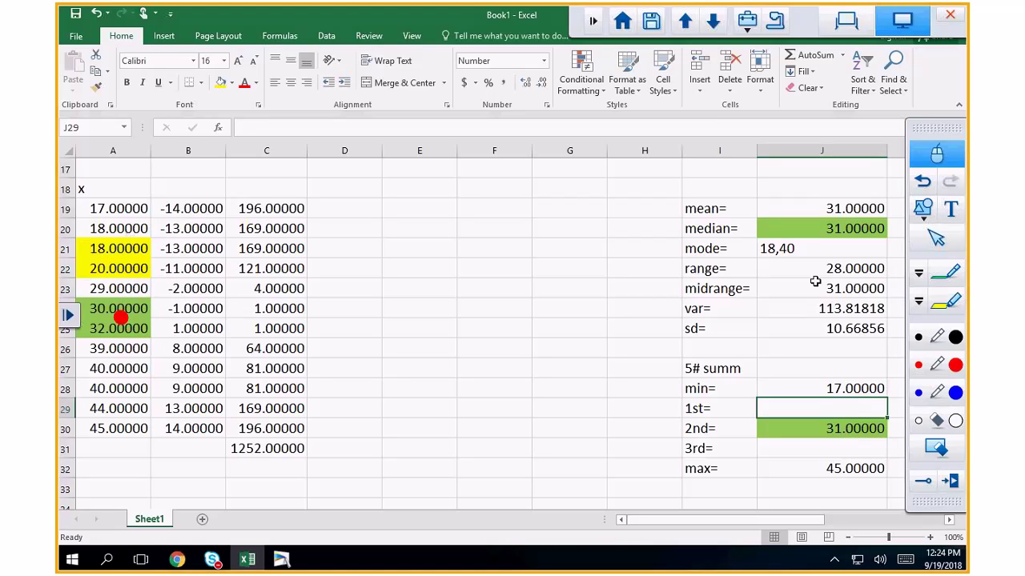
pyautogui.click(220, 82)
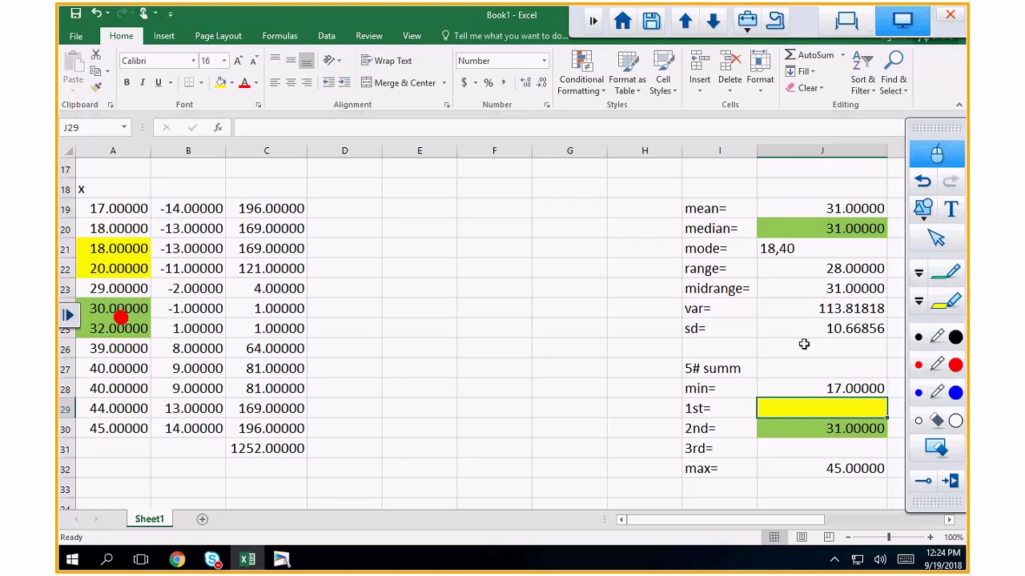
pyautogui.scroll(1, 803, 345)
pyautogui.write('=(')
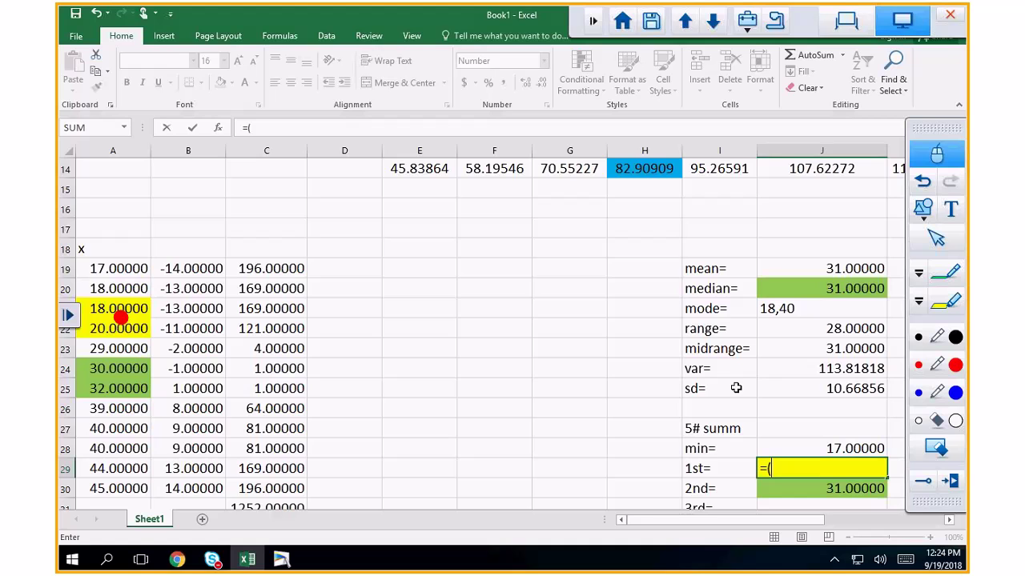
pyautogui.click(130, 309)
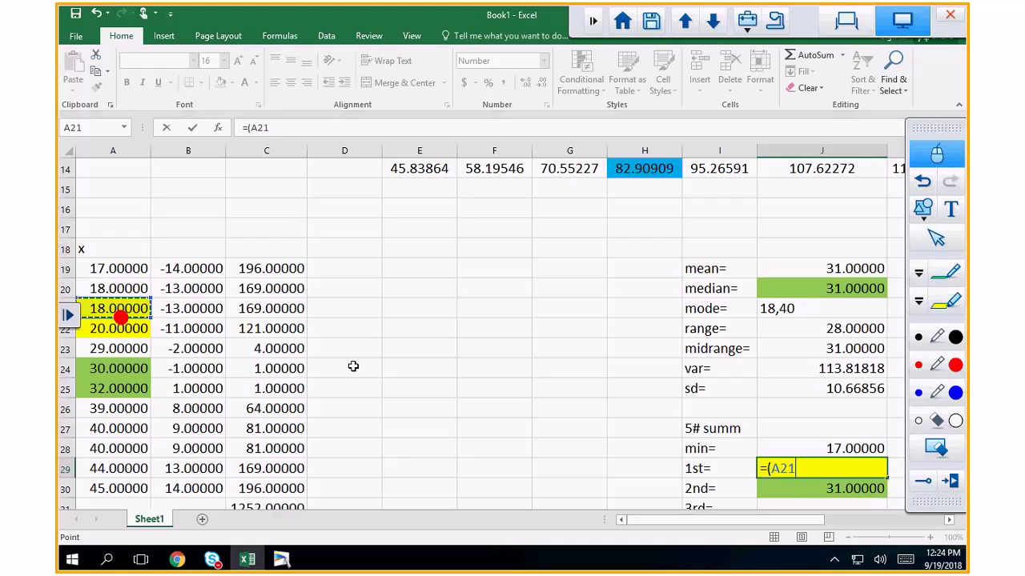
pyautogui.write('+')
pyautogui.click(141, 329)
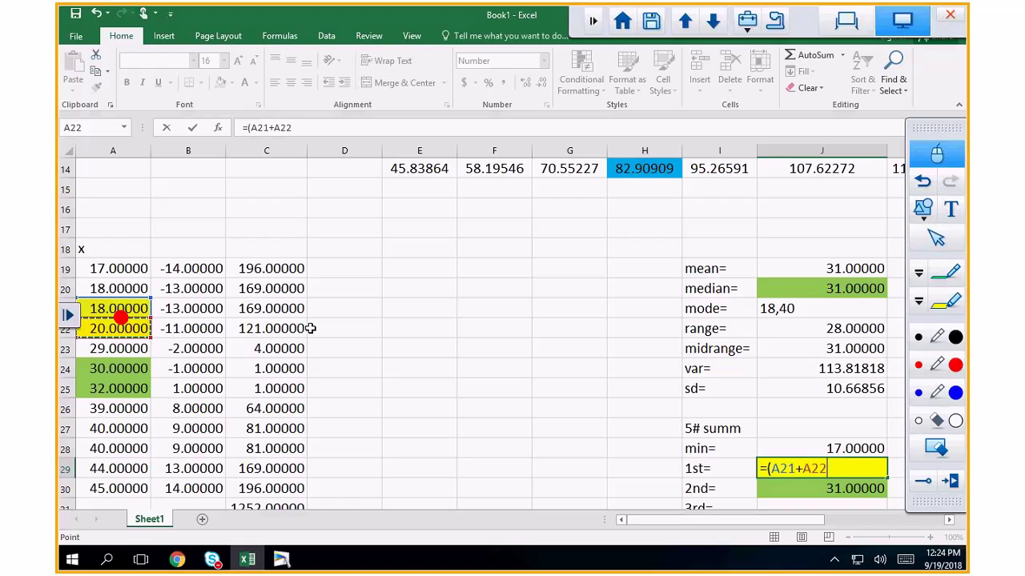
pyautogui.write(')/2')
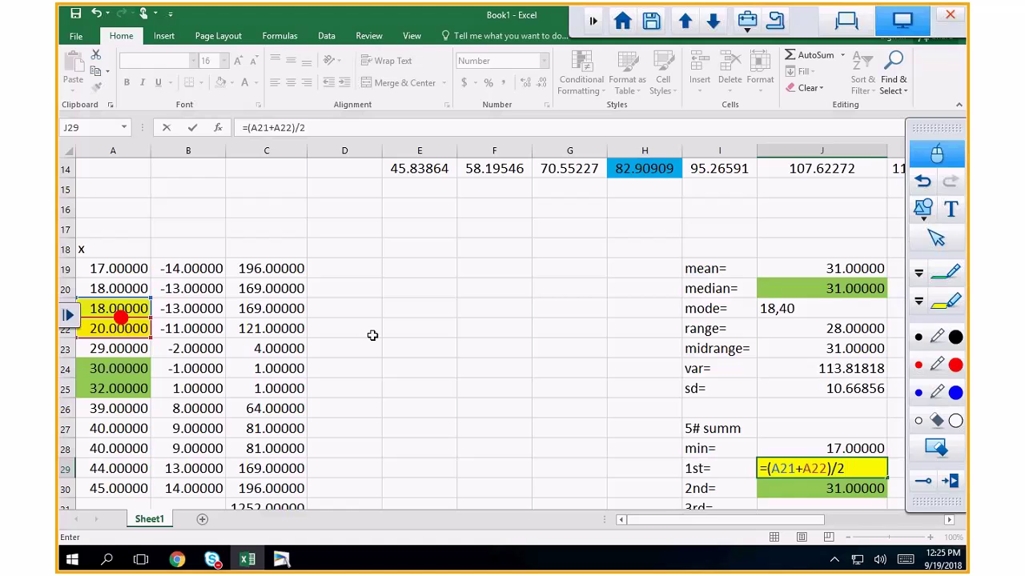
pyautogui.press('Return')
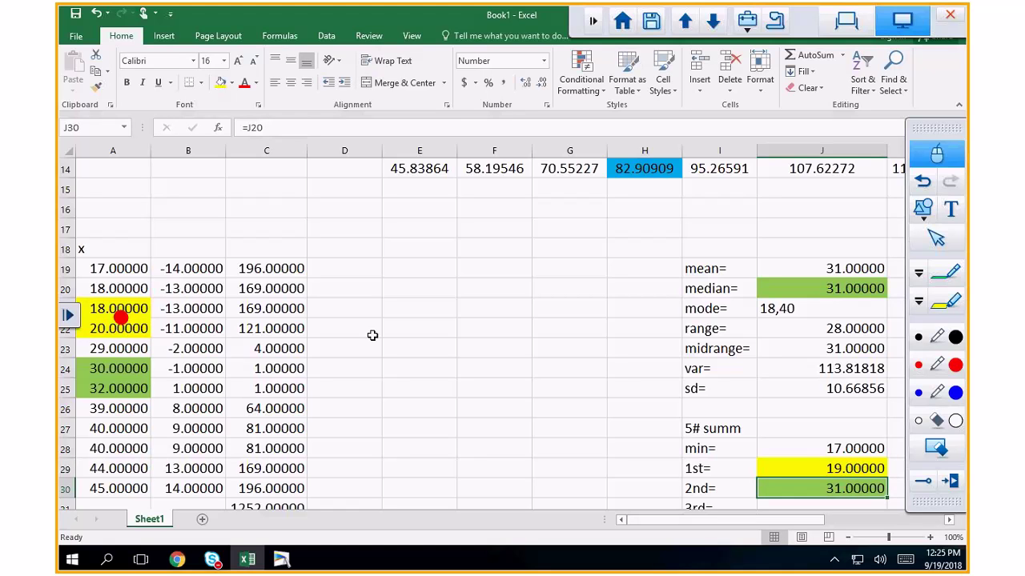
# - Fill the two middle values of the upper half, A27:A28, with light blue
pyautogui.scroll(-1, 623, 373)
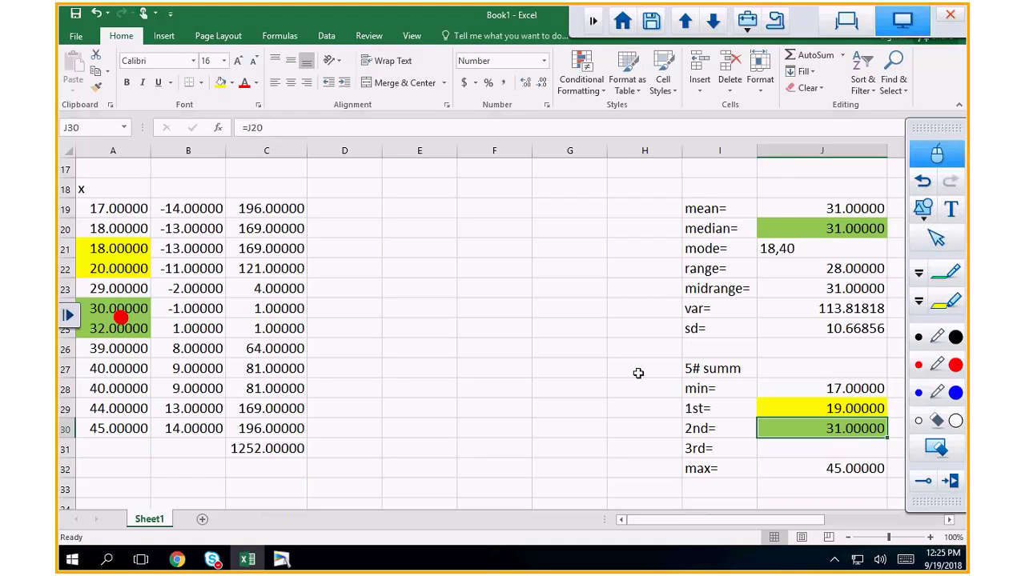
pyautogui.click(798, 450)
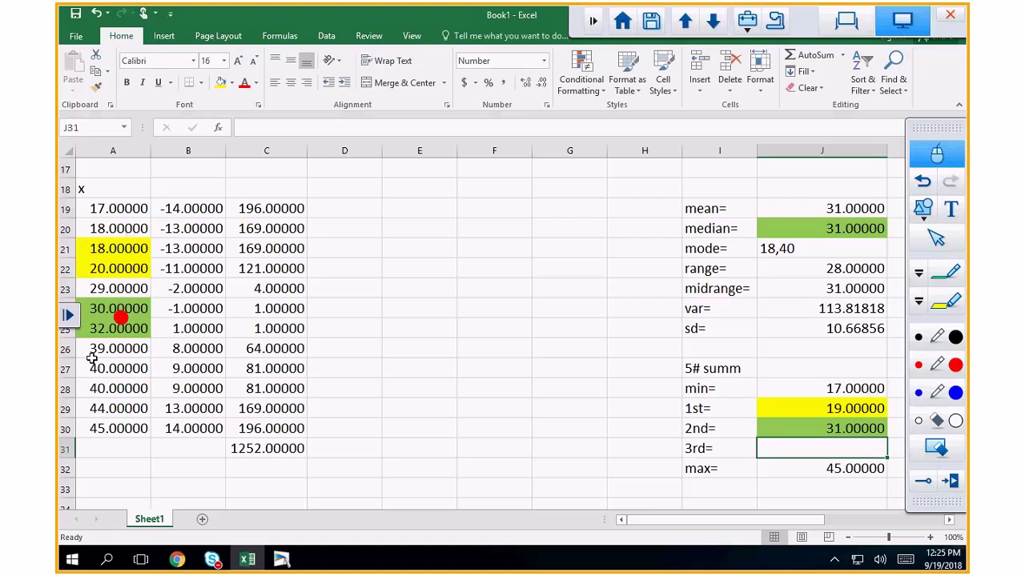
pyautogui.moveTo(101, 371); pyautogui.dragTo(100, 388)
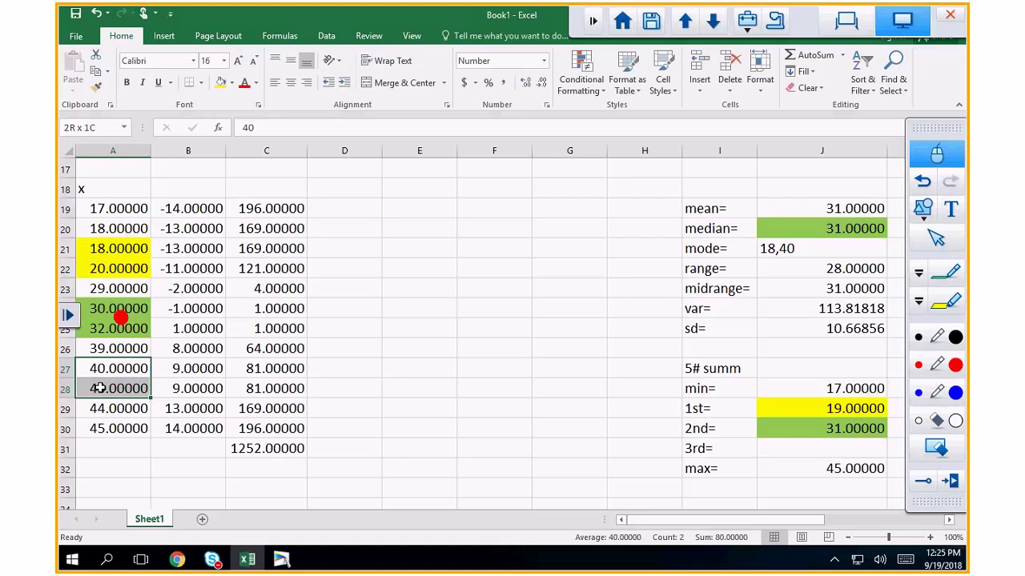
pyautogui.click(231, 82)
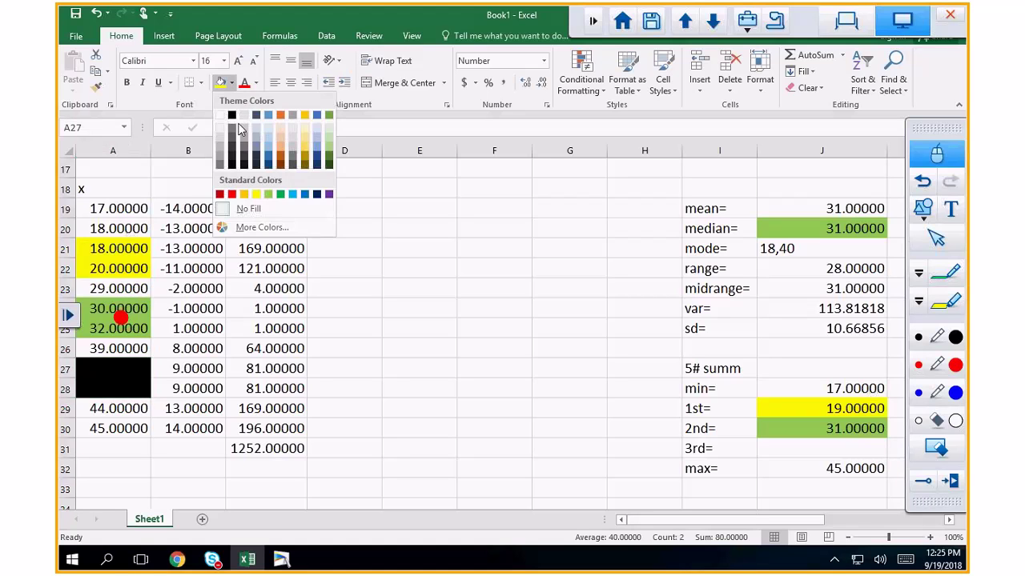
pyautogui.click(315, 144)
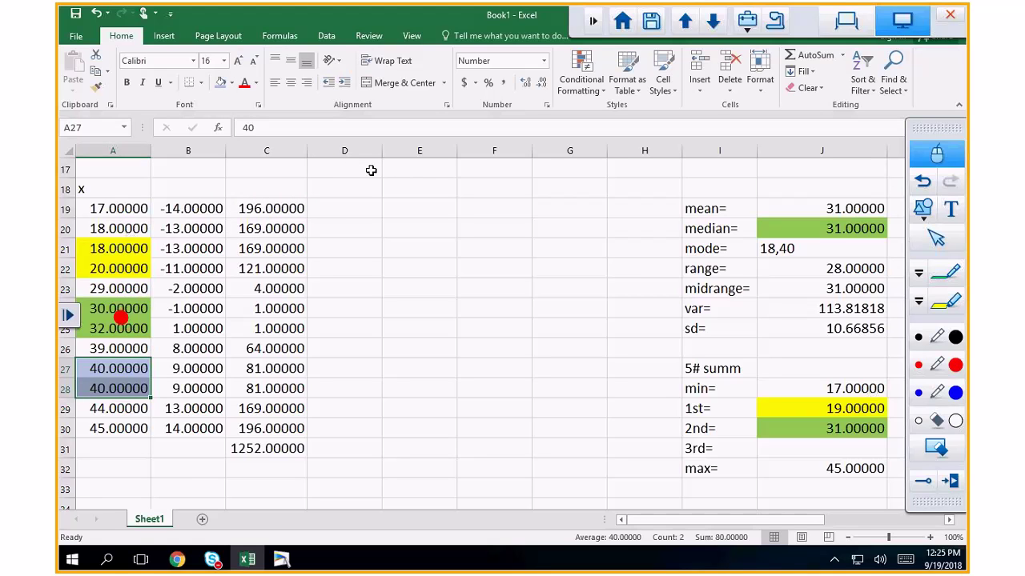
# - Compute the third quartile in J31 with =(A27+A28)/2 and fill that cell with the same light blue
pyautogui.click(816, 450)
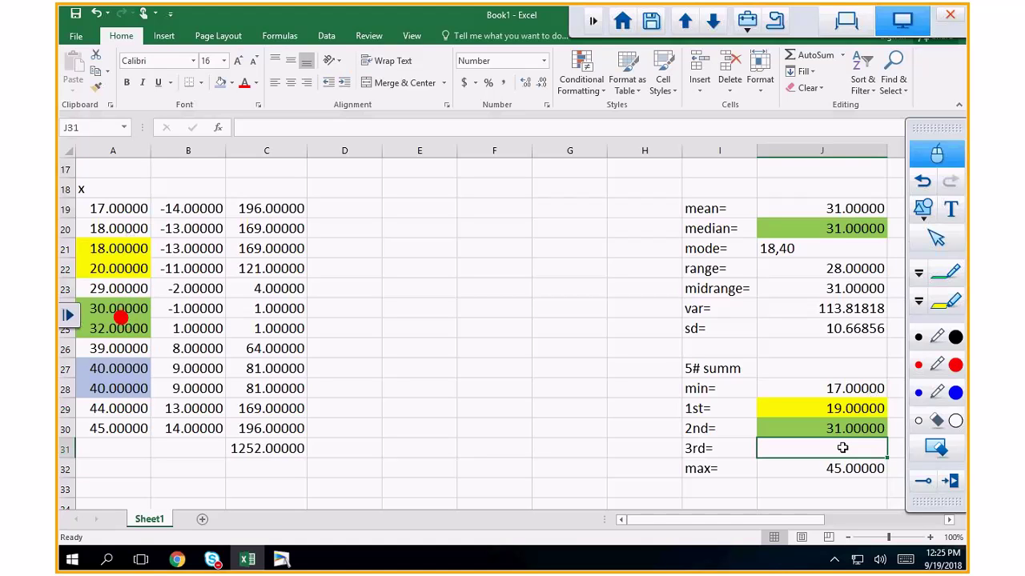
pyautogui.write('=')
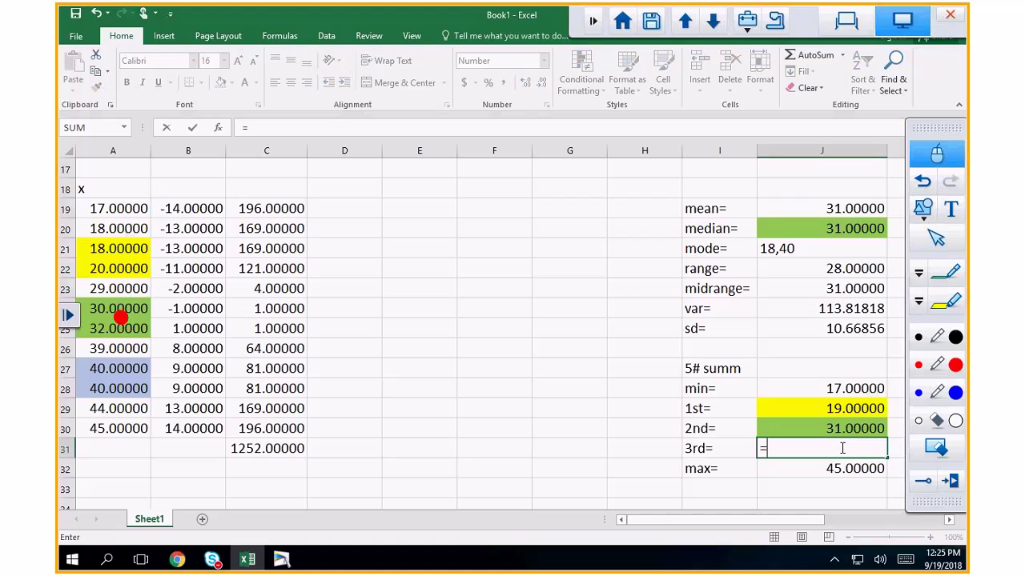
pyautogui.write('(')
pyautogui.click(133, 371)
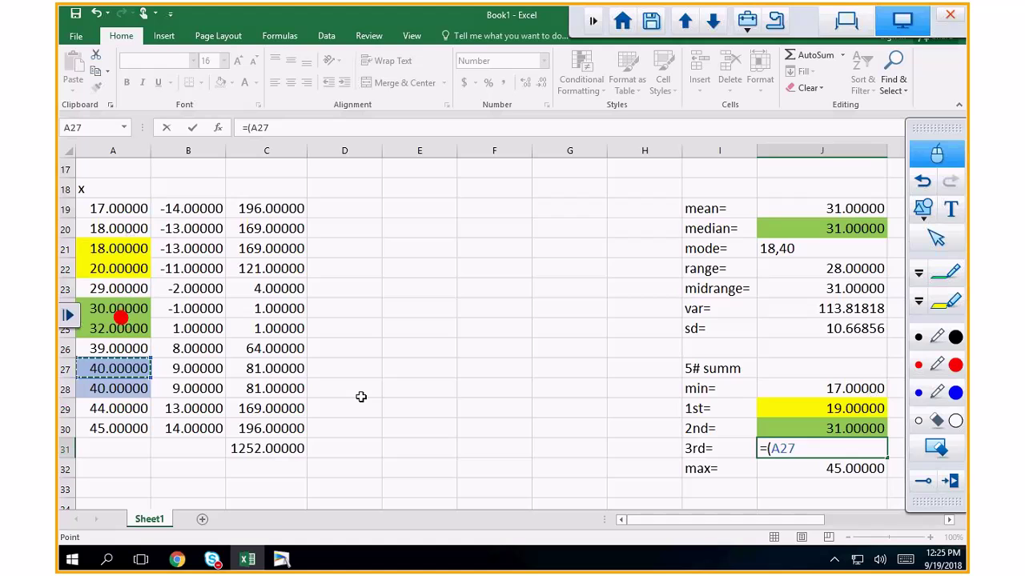
pyautogui.write('+')
pyautogui.click(141, 388)
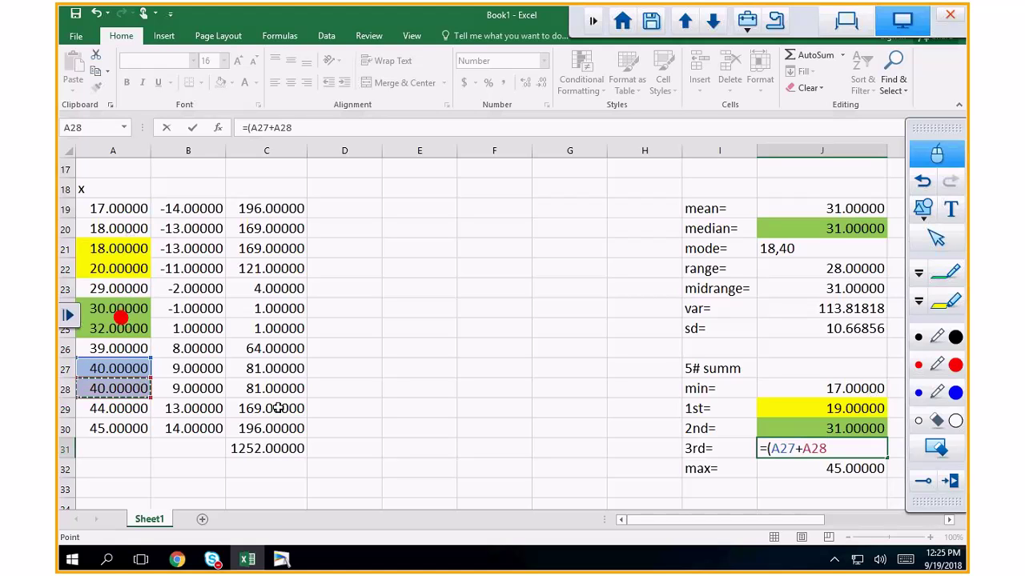
pyautogui.write(')/2')
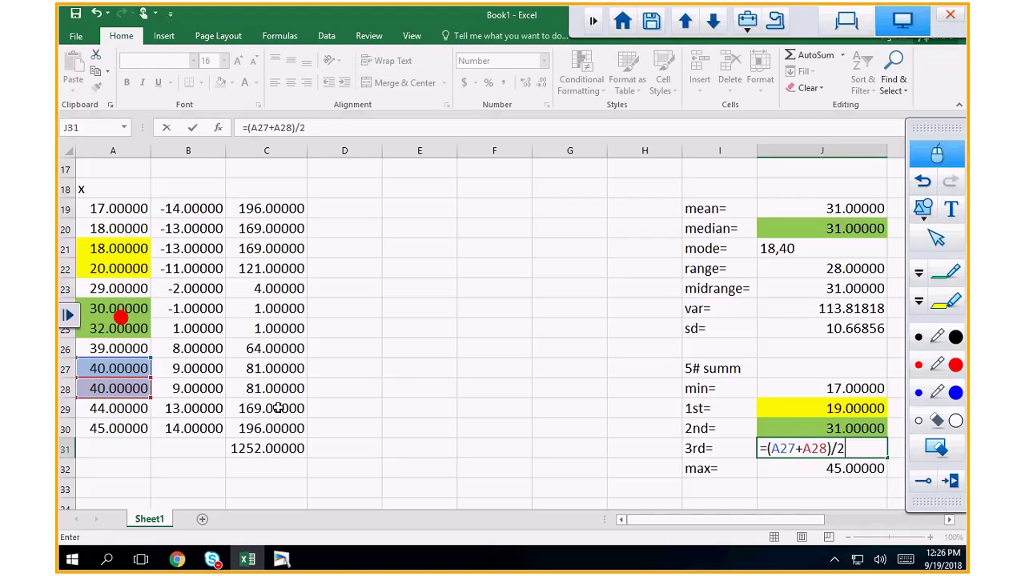
pyautogui.press('Return')
pyautogui.click(800, 450)
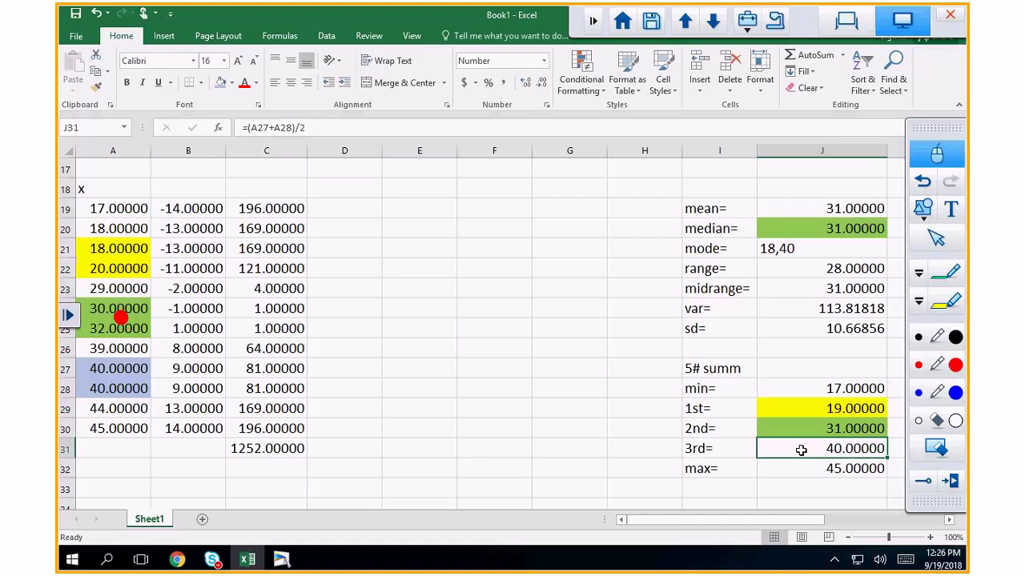
pyautogui.click(221, 82)
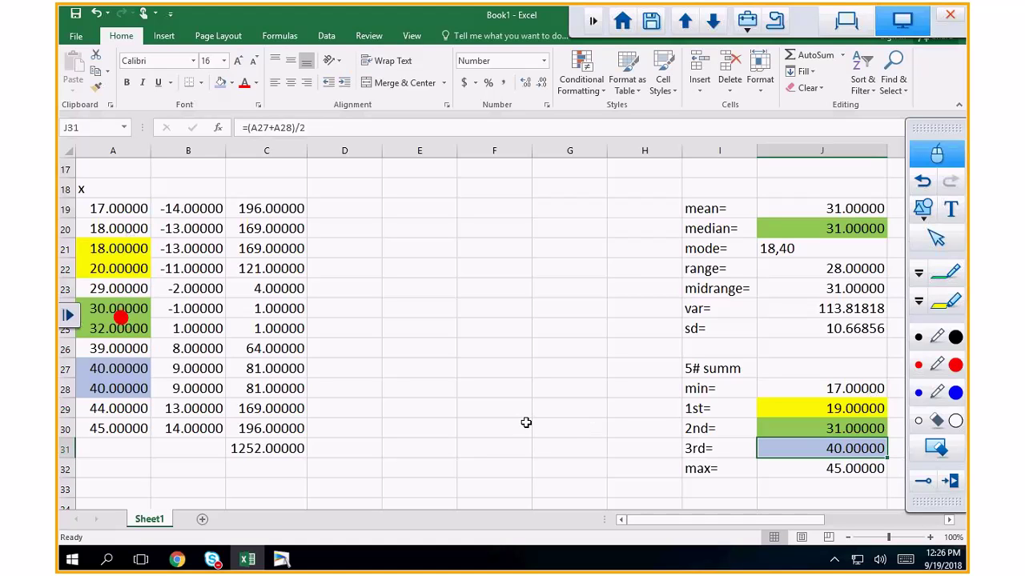
# - Fill the smallest data value in A19 and the minimum cell J28 with the same gray
pyautogui.click(783, 478)
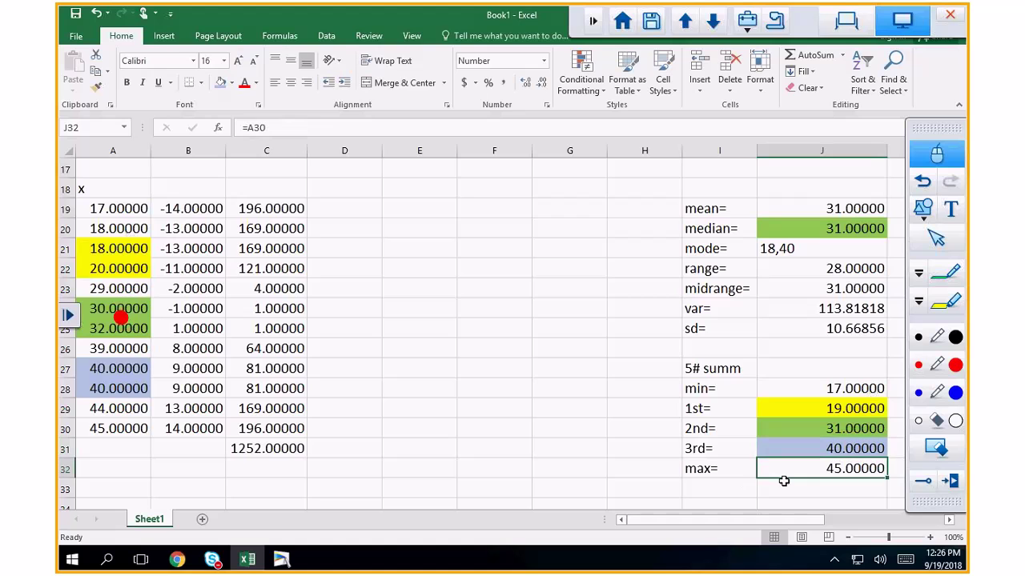
pyautogui.click(797, 389)
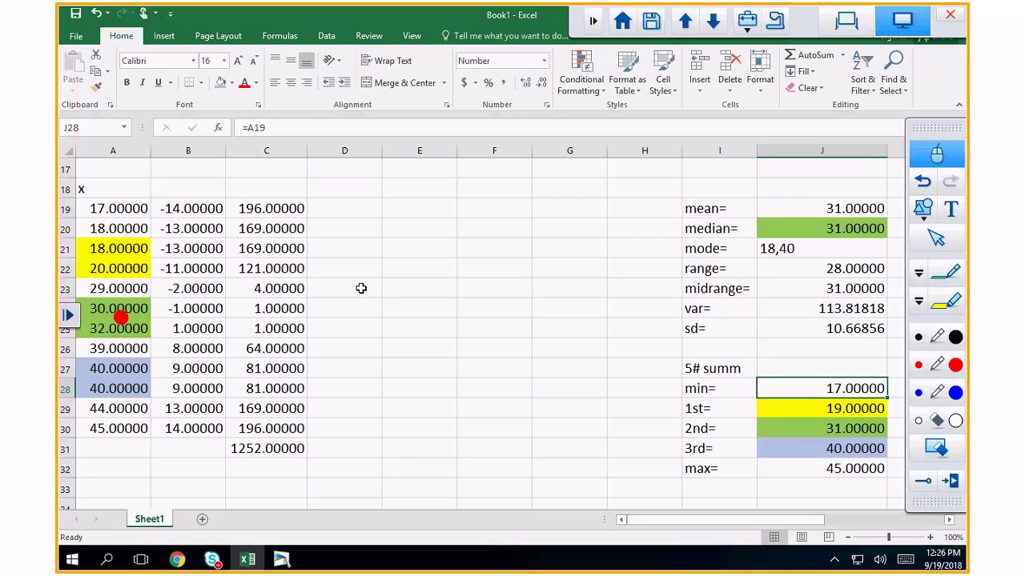
pyautogui.click(118, 208)
pyautogui.click(231, 82)
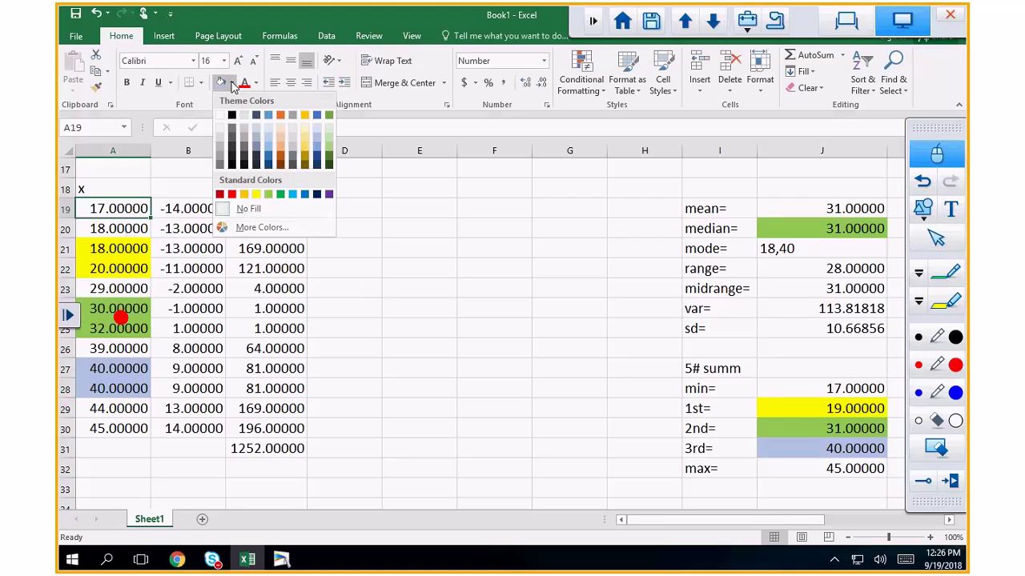
pyautogui.click(242, 138)
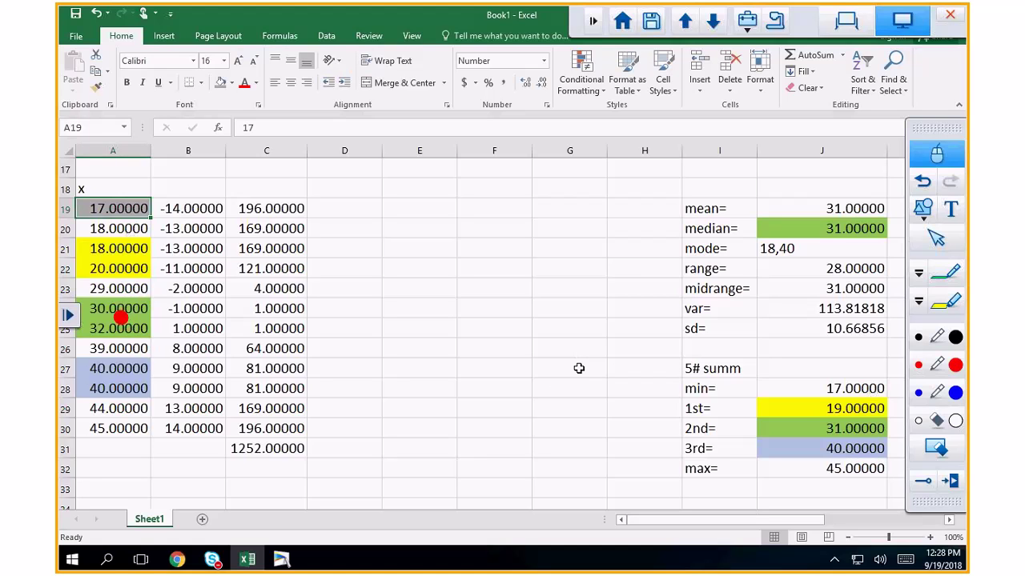
pyautogui.click(794, 395)
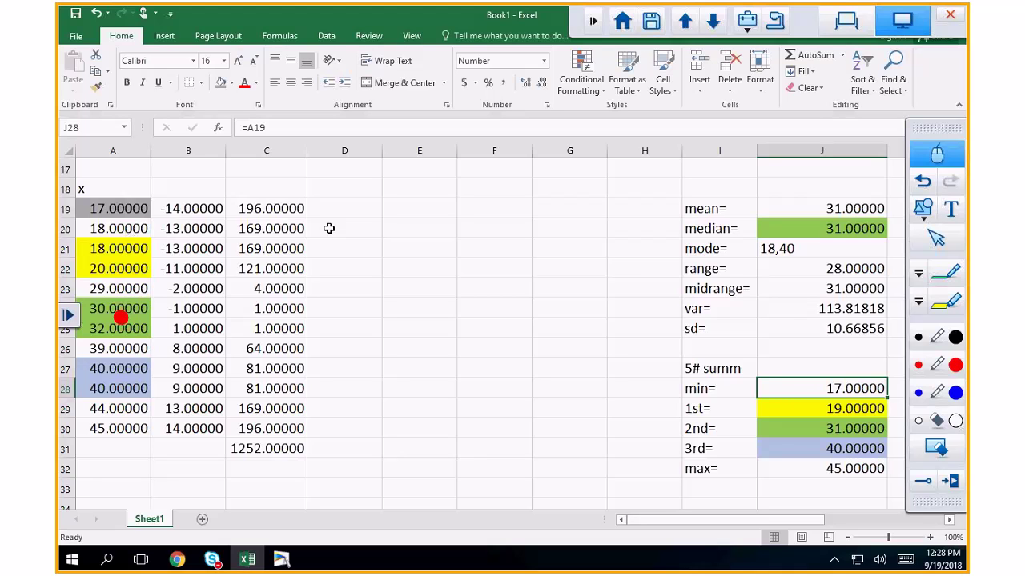
pyautogui.press('F4')
# - Fill the largest data value in A30 with a custom light purple and apply the same fill to the maximum cell J32
pyautogui.click(787, 469)
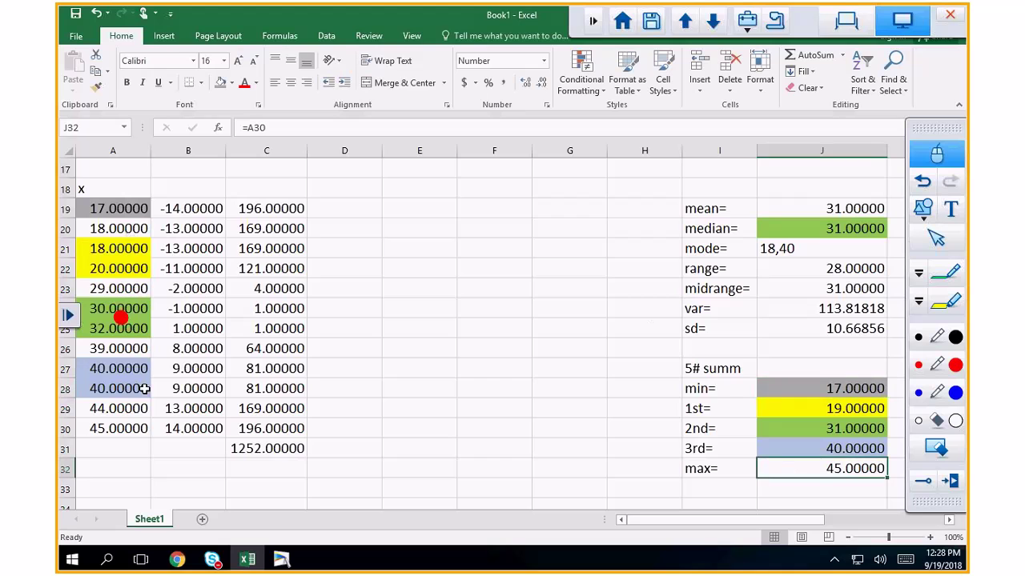
pyautogui.click(104, 431)
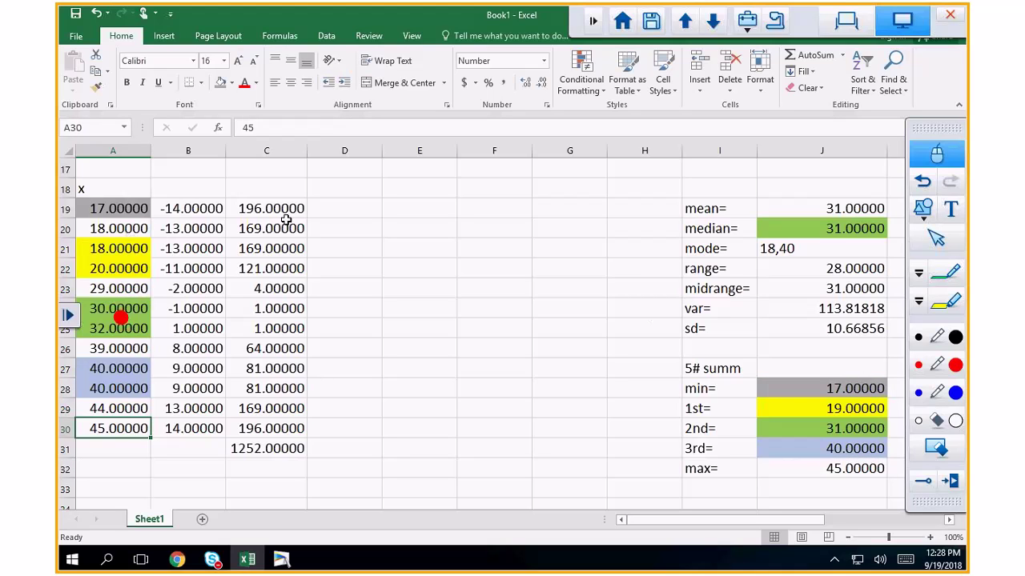
pyautogui.click(231, 83)
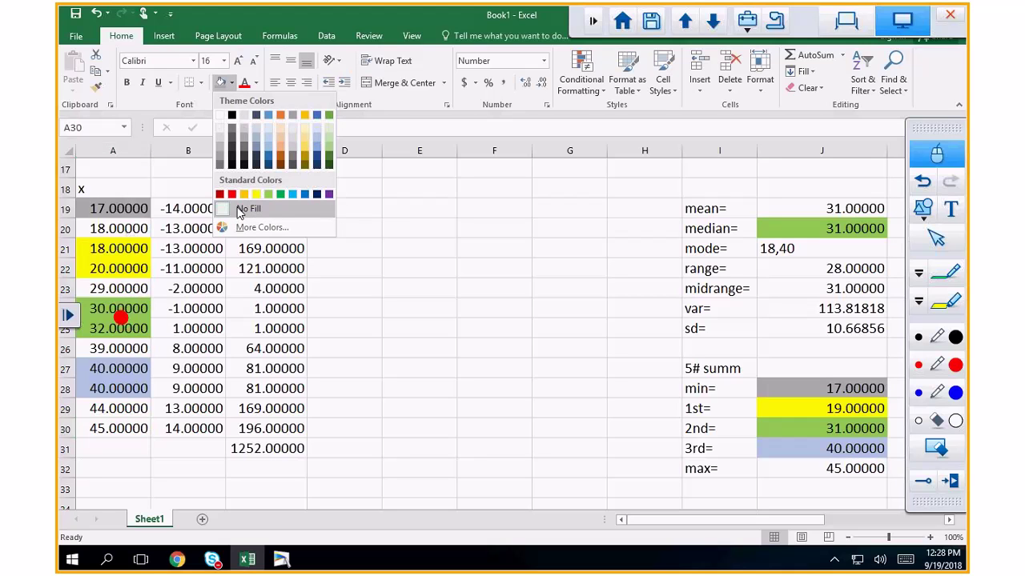
pyautogui.click(256, 228)
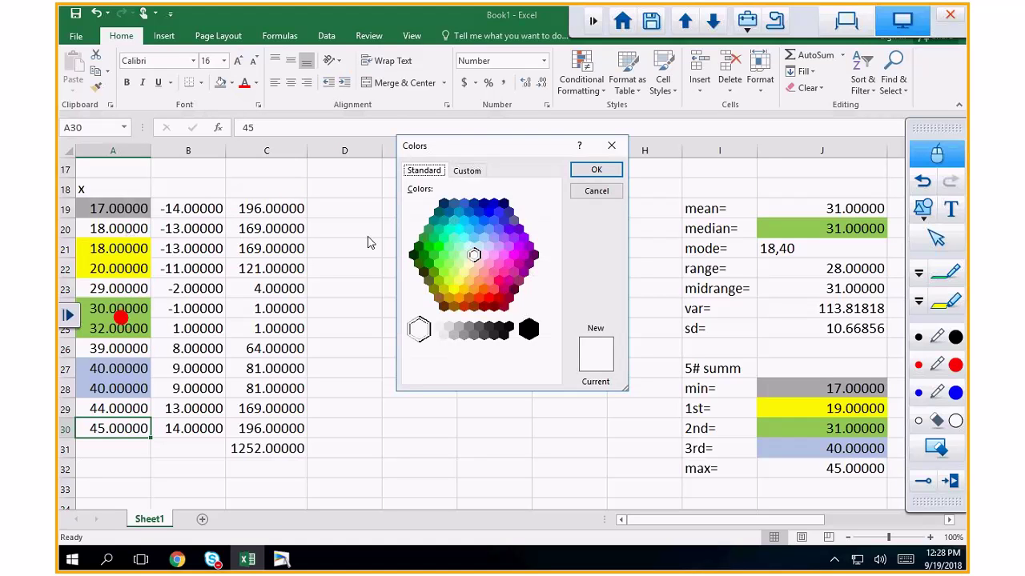
pyautogui.click(508, 247)
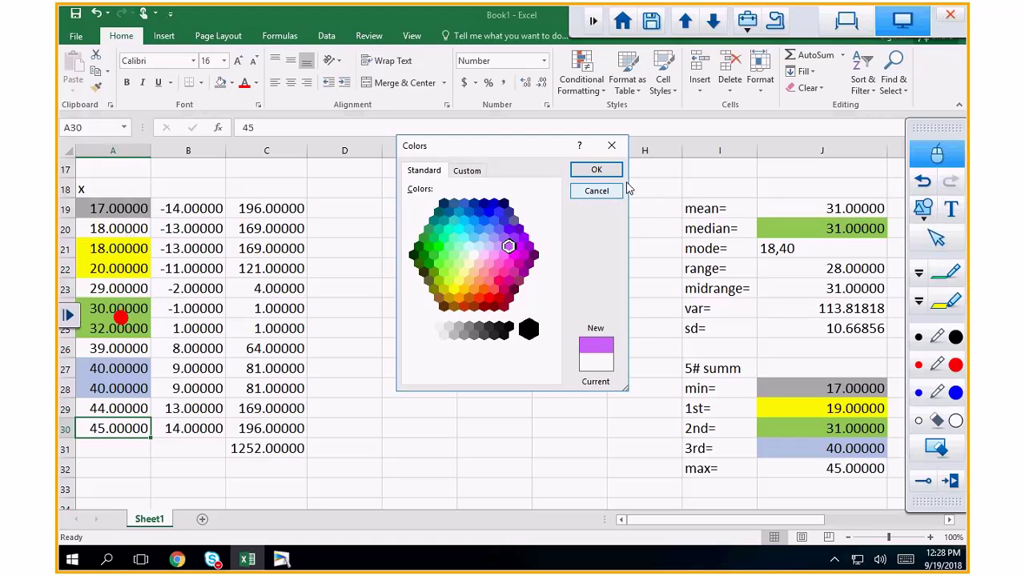
pyautogui.click(597, 169)
pyautogui.click(840, 470)
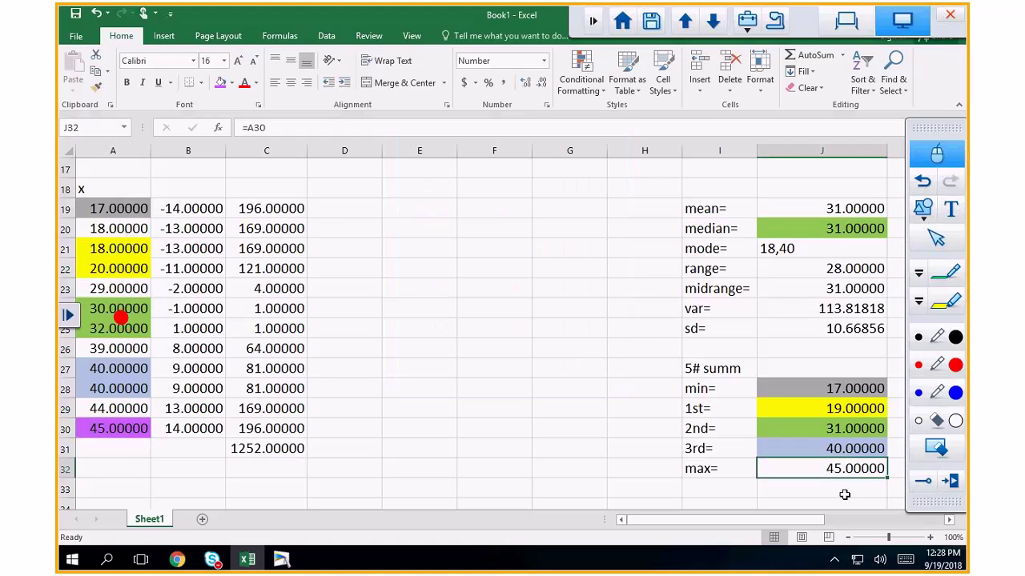
pyautogui.click(228, 86)
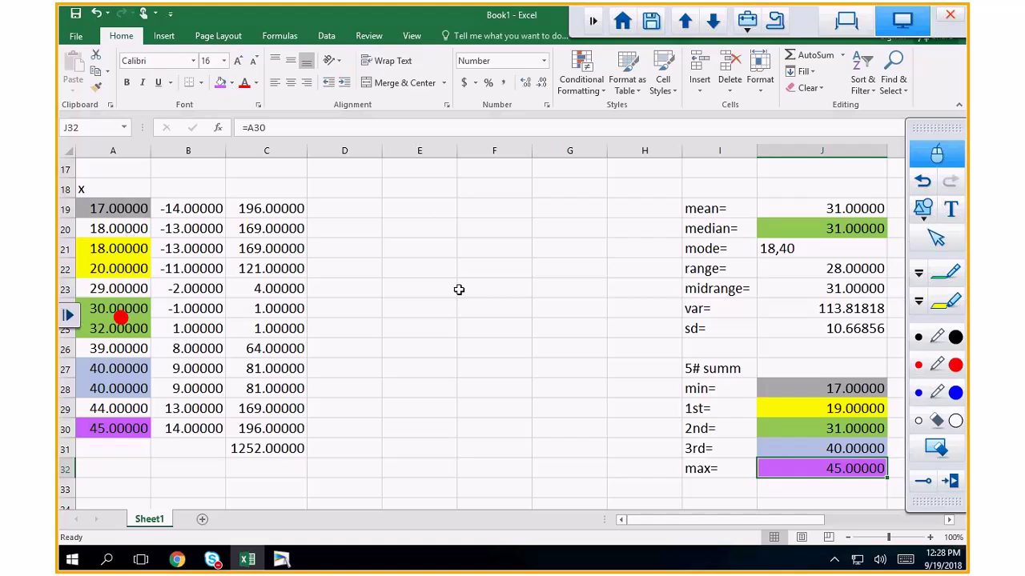
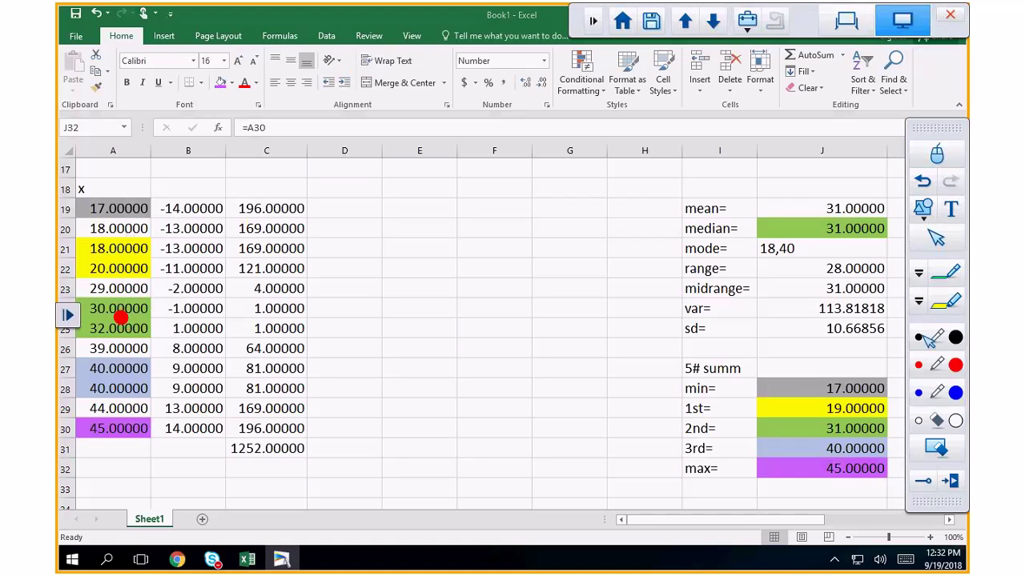
# - Draw a horizontal black number line across columns D to H near row 23, with end ticks labelled 17 and 45
pyautogui.click(954, 394)
pyautogui.moveTo(365, 298); pyautogui.dragTo(630, 296)
pyautogui.moveTo(364, 315)
pyautogui.mouseDown()
pyautogui.moveTo(365, 329)
pyautogui.moveTo(376, 329)
pyautogui.mouseUp()
pyautogui.moveTo(365, 293); pyautogui.dragTo(366, 304)
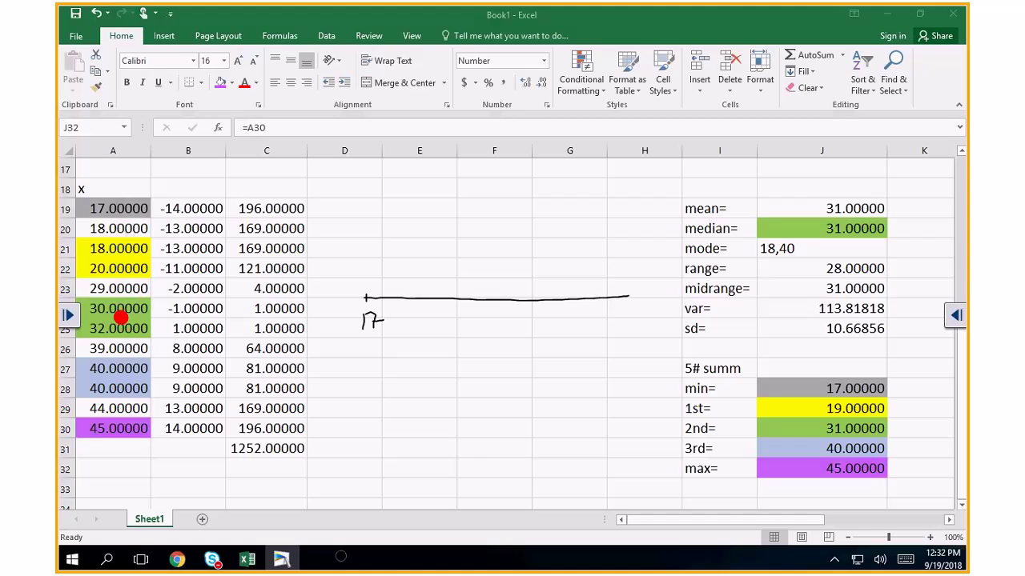
pyautogui.moveTo(621, 304)
pyautogui.mouseDown()
pyautogui.moveTo(631, 321)
pyautogui.moveTo(644, 320)
pyautogui.moveTo(632, 305)
pyautogui.mouseUp()
pyautogui.moveTo(365, 291); pyautogui.dragTo(365, 296)
# - Add a middle tick labelled 31 and two intermediate ticks labelled 23 and 37 to the number line
pyautogui.moveTo(502, 288); pyautogui.dragTo(485, 337)
pyautogui.moveTo(508, 320); pyautogui.dragTo(506, 341)
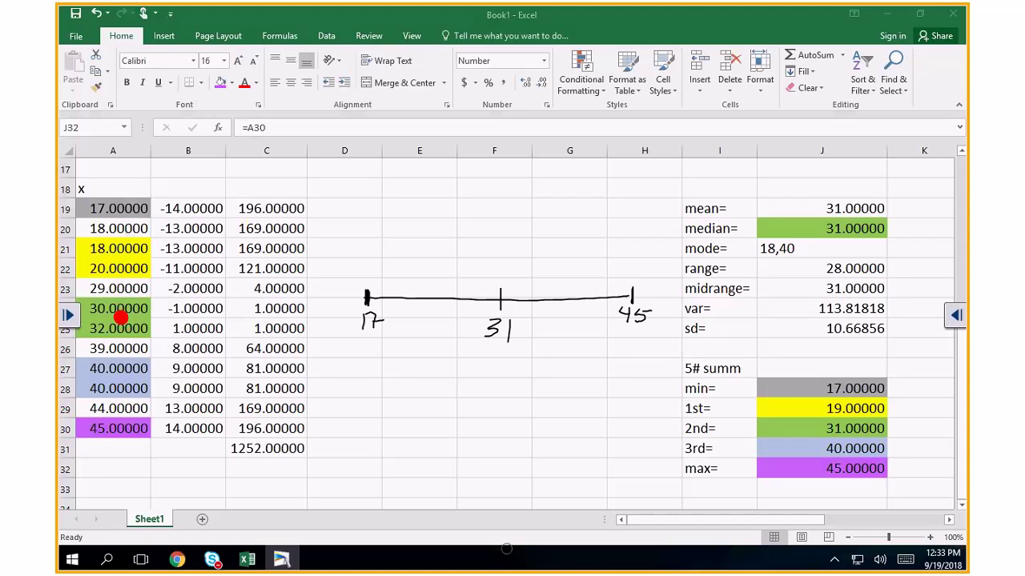
pyautogui.moveTo(431, 290); pyautogui.dragTo(437, 330)
pyautogui.moveTo(566, 290); pyautogui.dragTo(559, 335)
pyautogui.moveTo(566, 322); pyautogui.dragTo(574, 335)
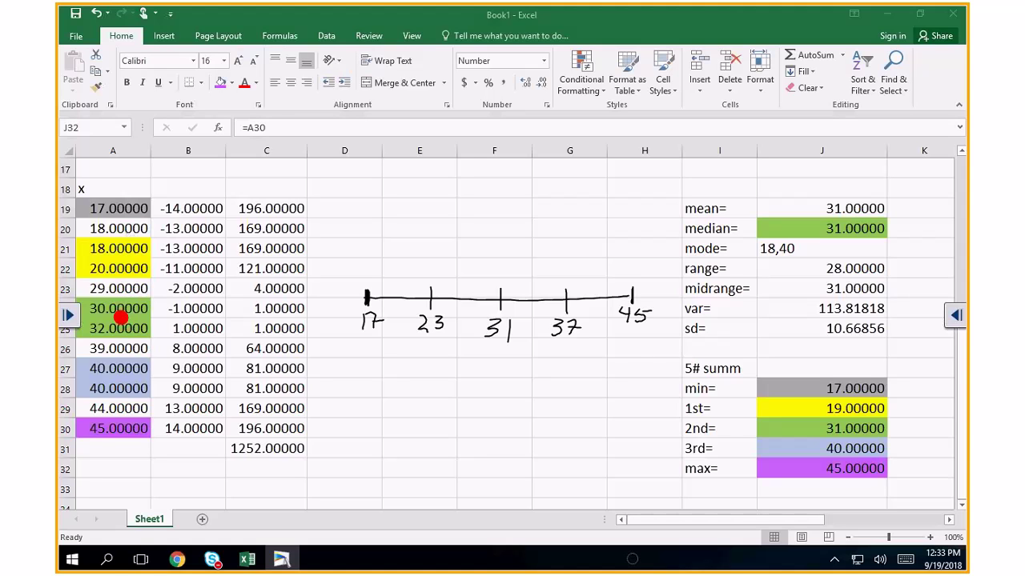
# - Add ticks labelled 41, 35, 27 and 21 to the number line and draw a check mark beside its 17 end
pyautogui.moveTo(597, 288); pyautogui.dragTo(604, 334)
pyautogui.moveTo(531, 290); pyautogui.dragTo(531, 308)
pyautogui.moveTo(523, 317)
pyautogui.mouseDown()
pyautogui.moveTo(525, 335)
pyautogui.moveTo(543, 315)
pyautogui.mouseUp()
pyautogui.moveTo(467, 290); pyautogui.dragTo(465, 336)
pyautogui.moveTo(404, 288); pyautogui.dragTo(403, 307)
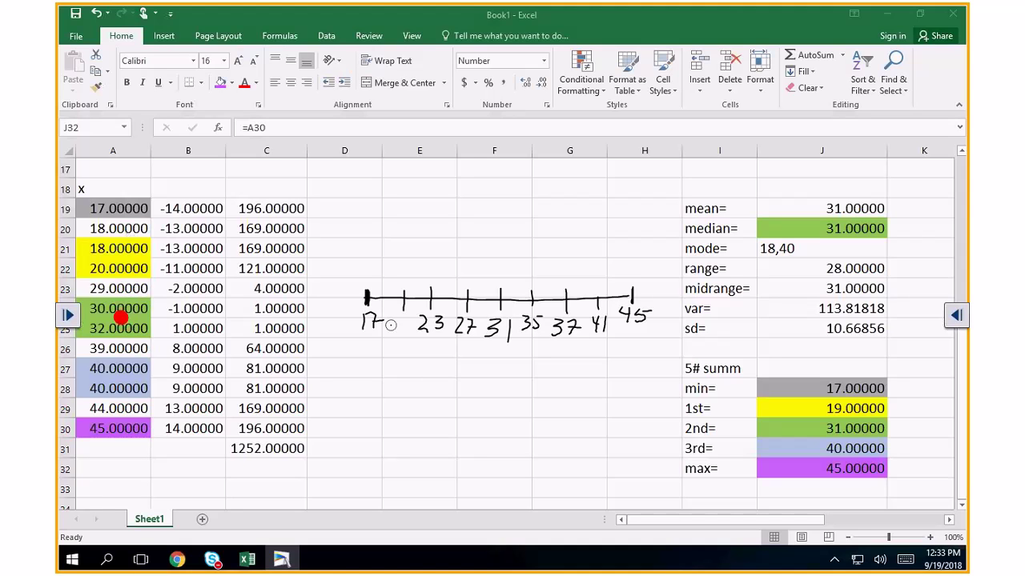
pyautogui.moveTo(391, 318); pyautogui.dragTo(400, 329)
pyautogui.moveTo(404, 316); pyautogui.dragTo(404, 329)
pyautogui.moveTo(319, 299); pyautogui.dragTo(334, 294)
# - Circle the 1st, 2nd and 3rd quartile rows and draw thick vertical marks for 19, 31 and 40 above the number line
pyautogui.moveTo(690, 398)
pyautogui.mouseDown()
pyautogui.moveTo(658, 436)
pyautogui.moveTo(708, 458)
pyautogui.moveTo(787, 455)
pyautogui.moveTo(906, 420)
pyautogui.moveTo(833, 398)
pyautogui.moveTo(685, 402)
pyautogui.mouseUp()
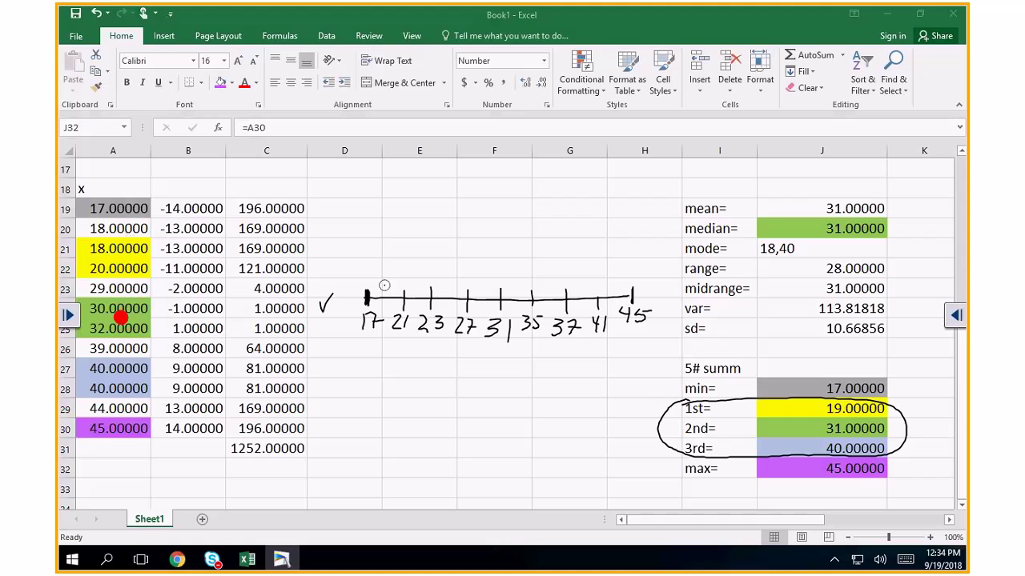
pyautogui.moveTo(385, 252); pyautogui.dragTo(387, 281)
pyautogui.moveTo(586, 280)
pyautogui.mouseDown()
pyautogui.moveTo(585, 255)
pyautogui.moveTo(586, 282)
pyautogui.mouseUp()
pyautogui.moveTo(500, 280)
pyautogui.mouseDown()
pyautogui.moveTo(499, 258)
pyautogui.moveTo(500, 280)
pyautogui.mouseUp()
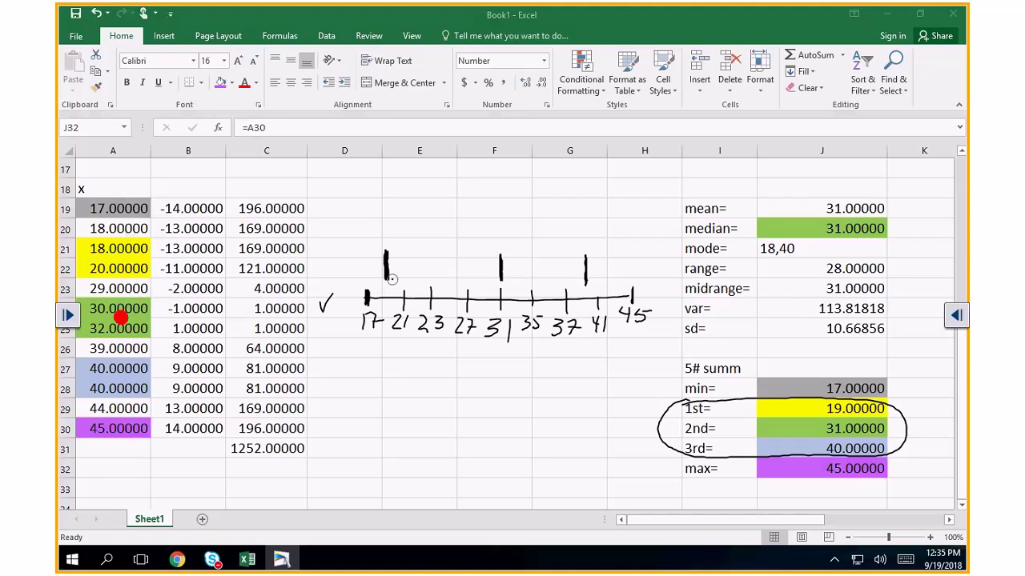
# - Join the three quartile marks into a box and sketch a bell-shaped curve over it spanning the number line
pyautogui.moveTo(386, 280); pyautogui.dragTo(594, 282)
pyautogui.moveTo(585, 256)
pyautogui.mouseDown()
pyautogui.moveTo(386, 256)
pyautogui.moveTo(490, 189)
pyautogui.moveTo(549, 251)
pyautogui.moveTo(653, 294)
pyautogui.mouseUp()
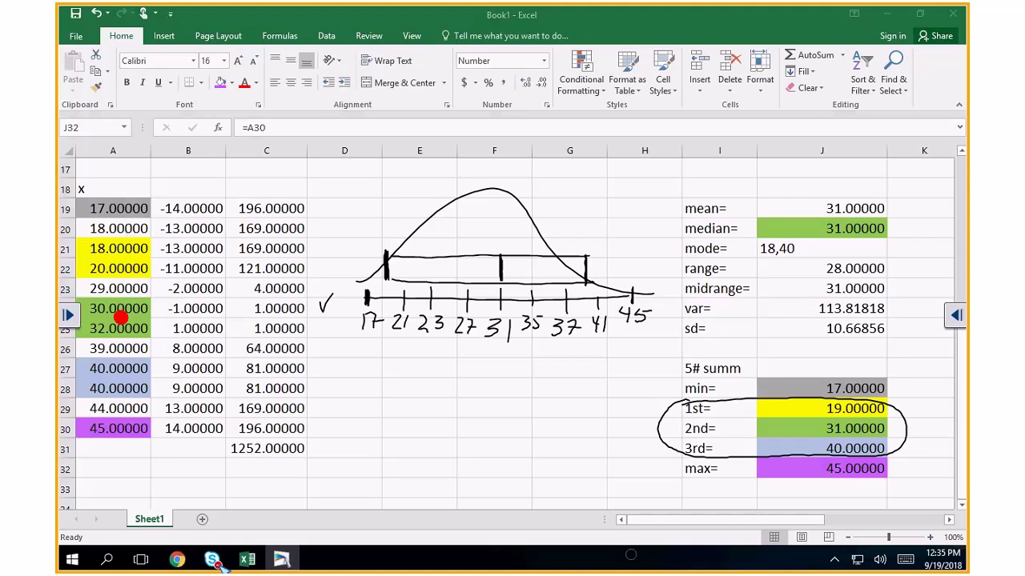
# - Return from drawing to mouse mode, switch to the Skype for Business conversation and open its additional options
pyautogui.click(957, 316)
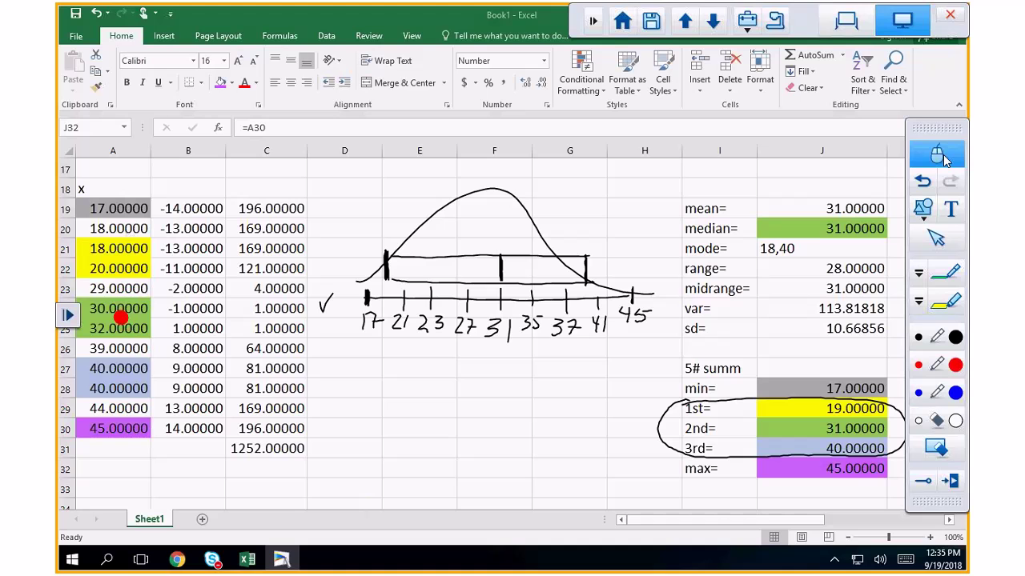
pyautogui.click(212, 560)
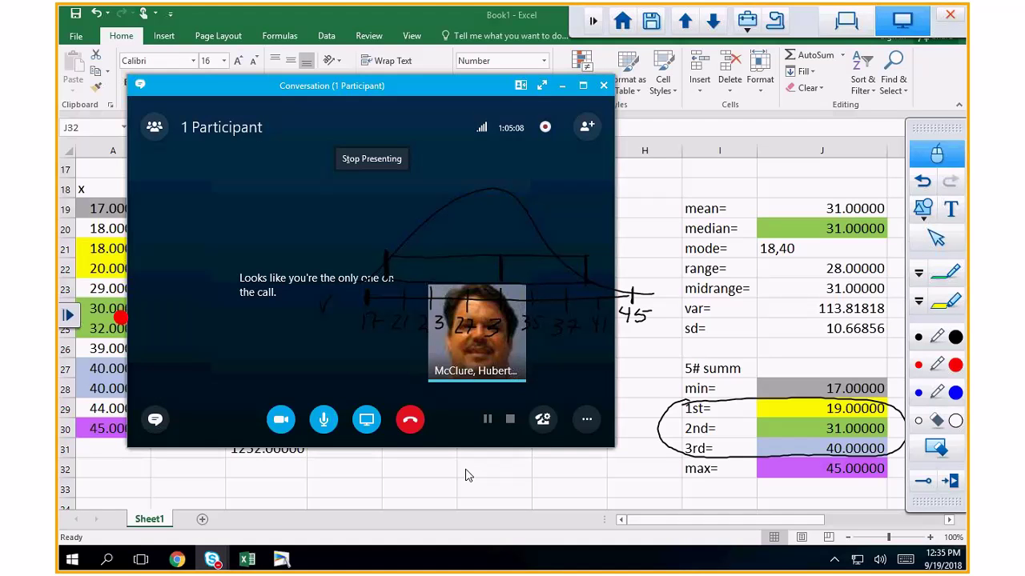
pyautogui.click(582, 421)
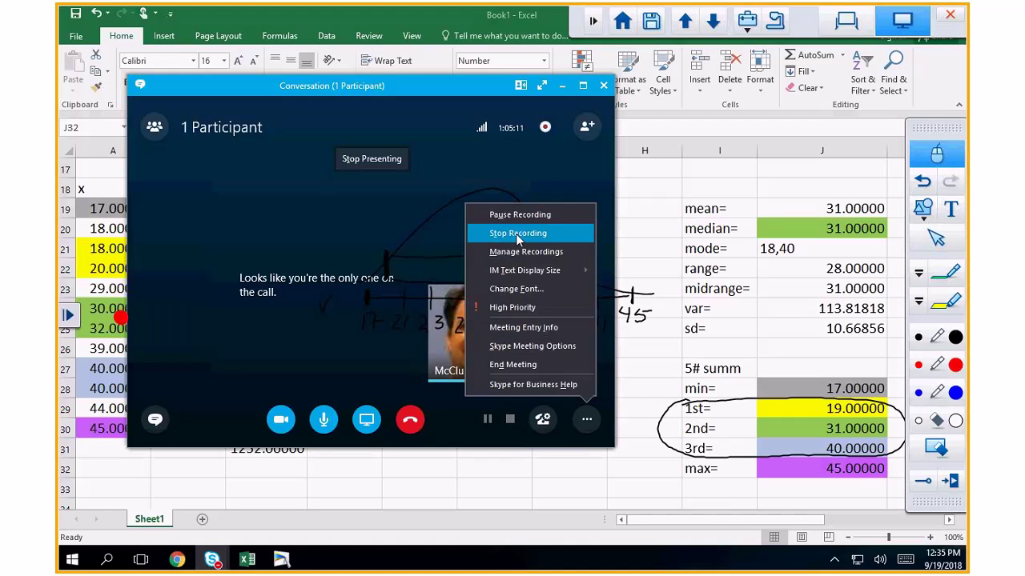